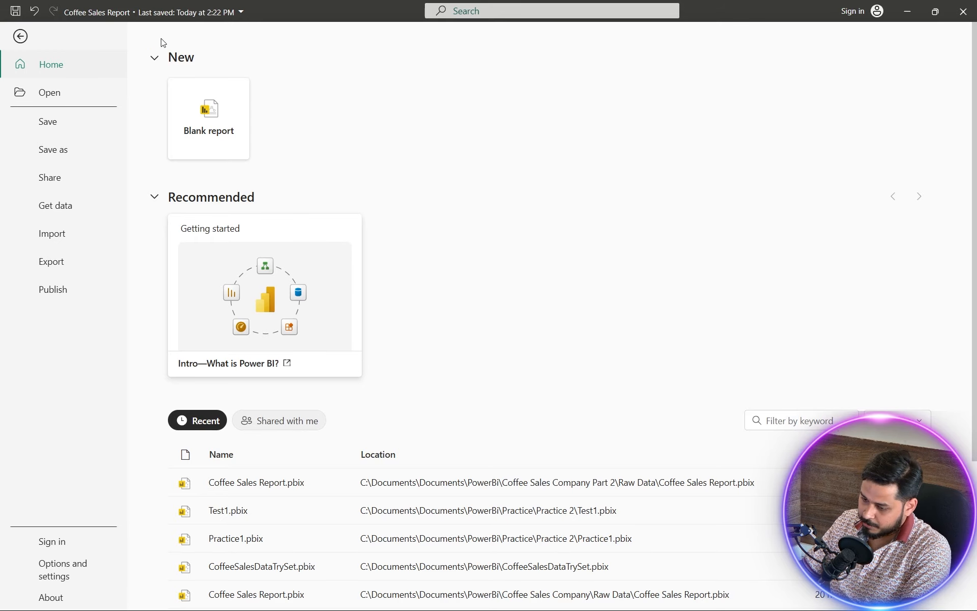
Step: Switch to the coffee sales workbook in Excel and review the Sales Person, Country, Product, Date, Amount and Bags Shipped columns
{"action": "left_click", "coordinate": [20, 36]}
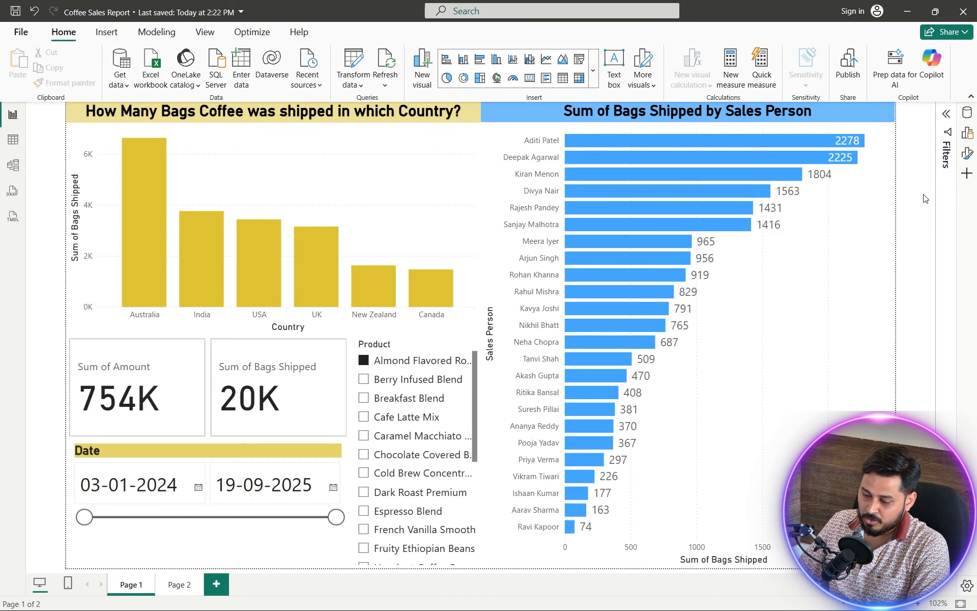
{"action": "key", "text": "alt+Tab"}
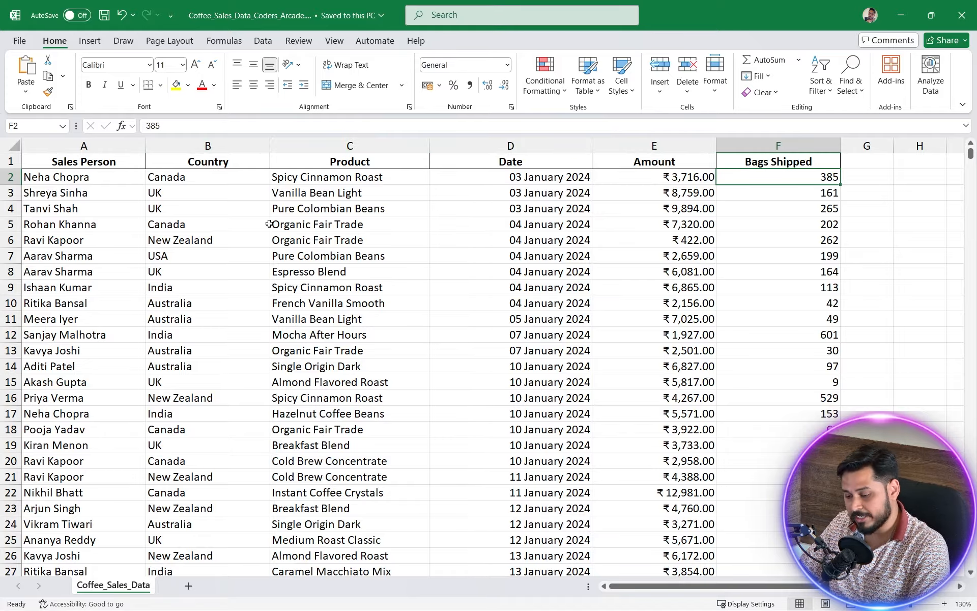
{"action": "left_click", "coordinate": [84, 146]}
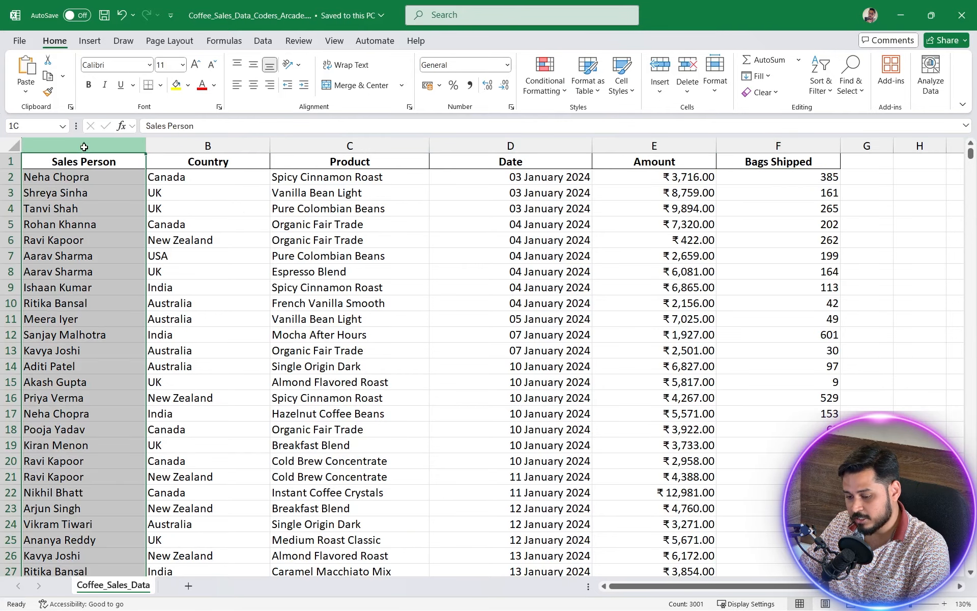
{"action": "left_click", "coordinate": [233, 146]}
{"action": "left_click", "coordinate": [332, 147]}
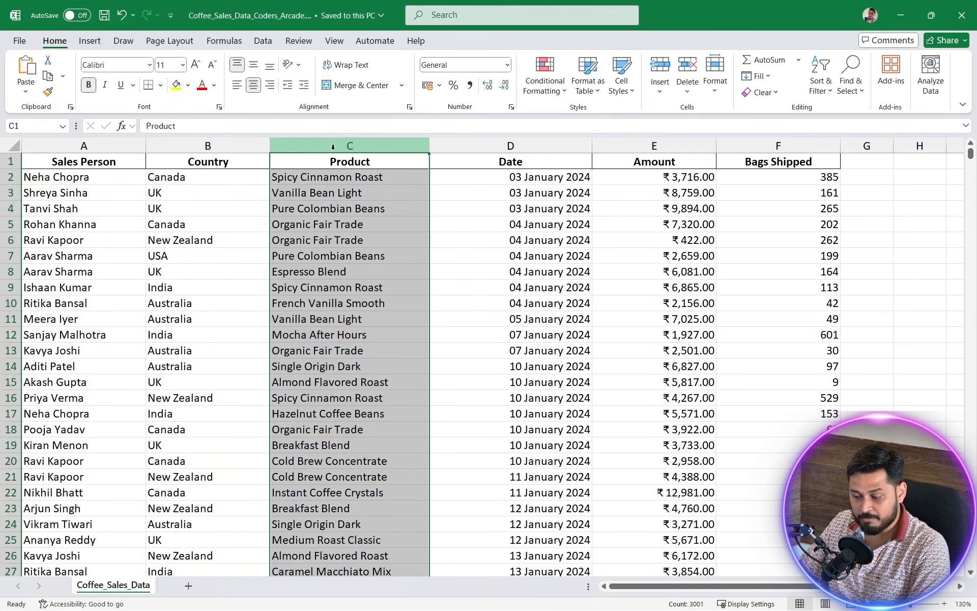
{"action": "left_click", "coordinate": [510, 146]}
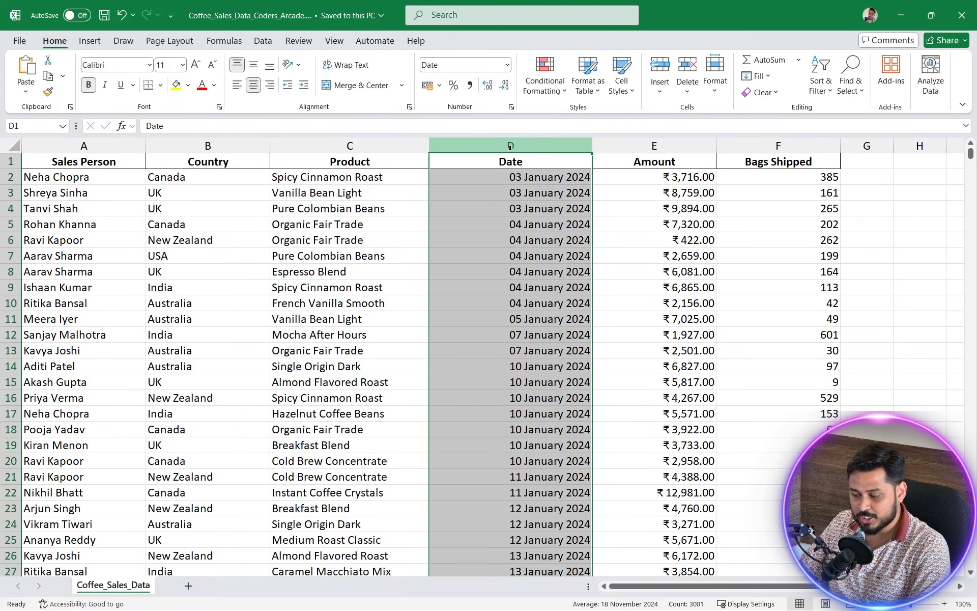
{"action": "left_click", "coordinate": [662, 146]}
{"action": "left_click", "coordinate": [827, 148]}
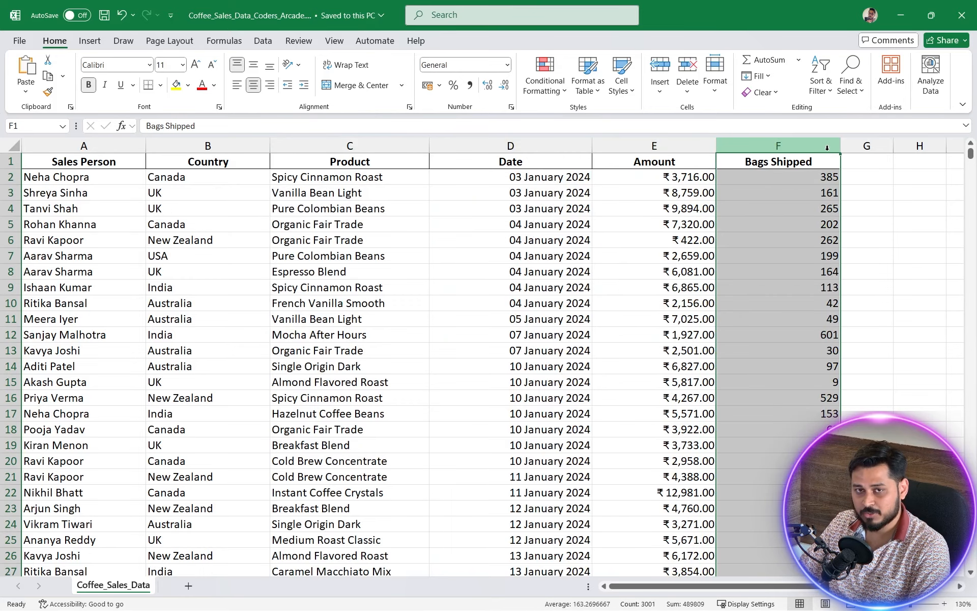
{"action": "left_click", "coordinate": [916, 252]}
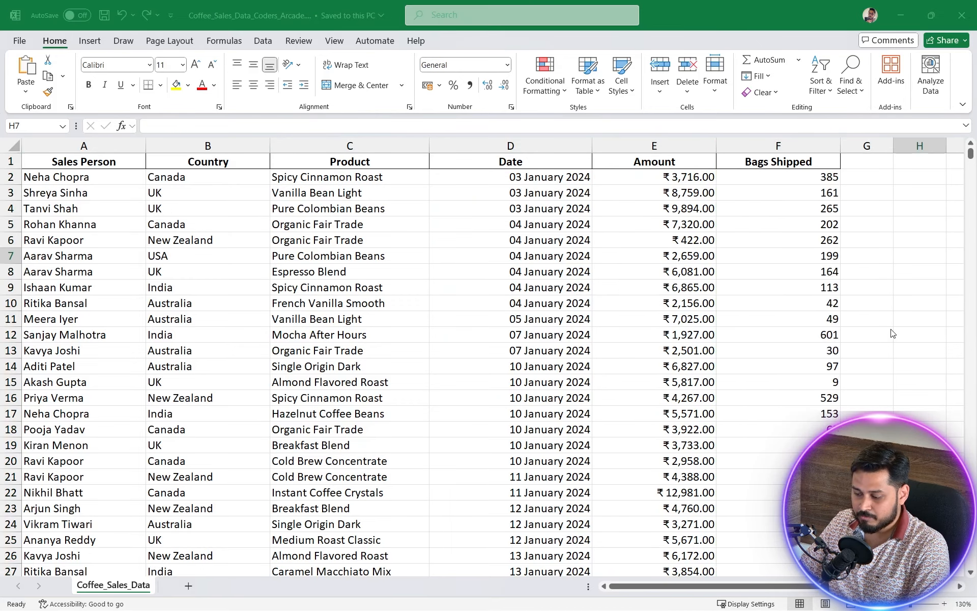
Step: Switch back to the Power BI report and examine Page 1's sales person bar chart, total cards and date slicer
{"action": "key", "text": "alt+Tab"}
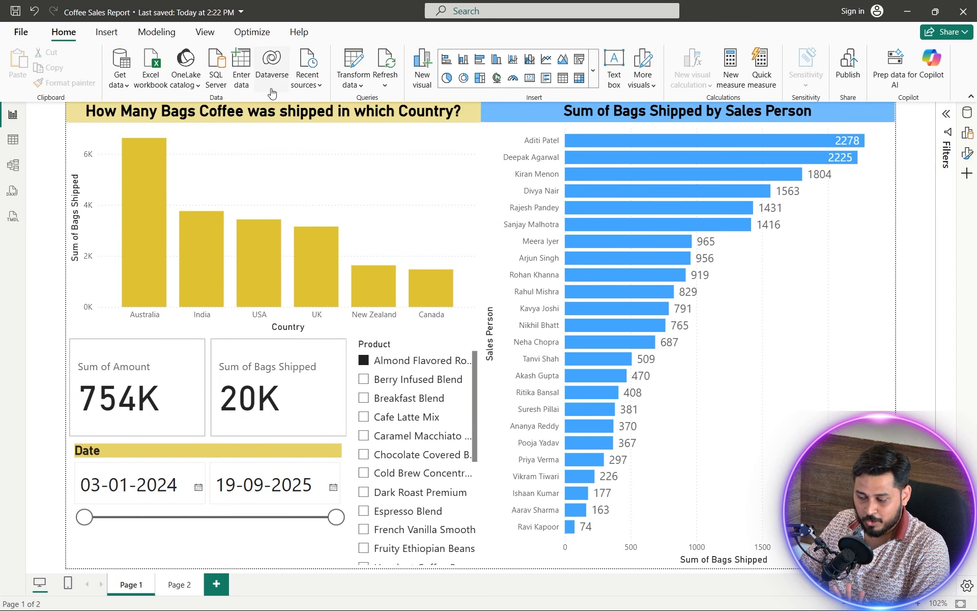
{"action": "left_click", "coordinate": [772, 248]}
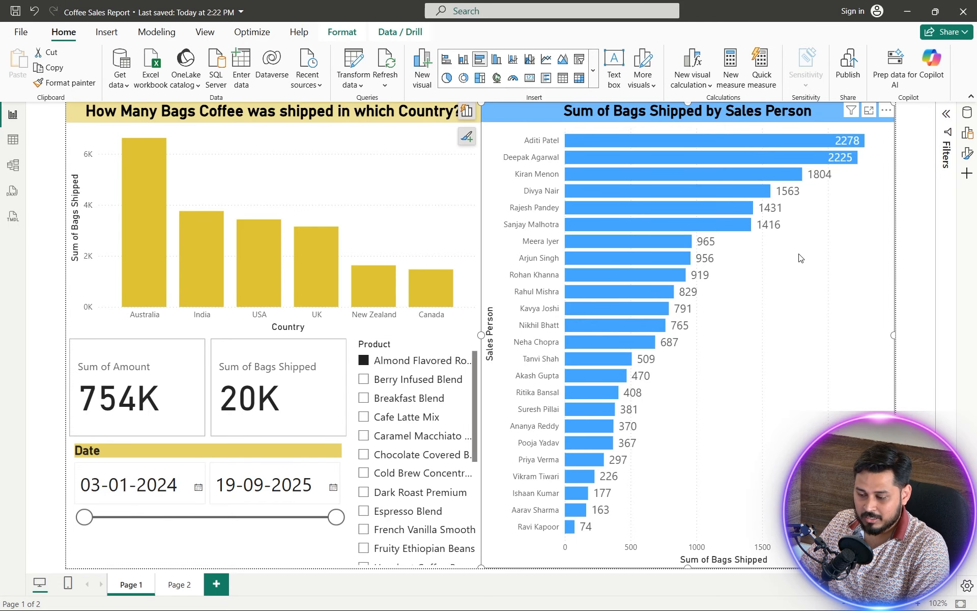
{"action": "left_click", "coordinate": [311, 413]}
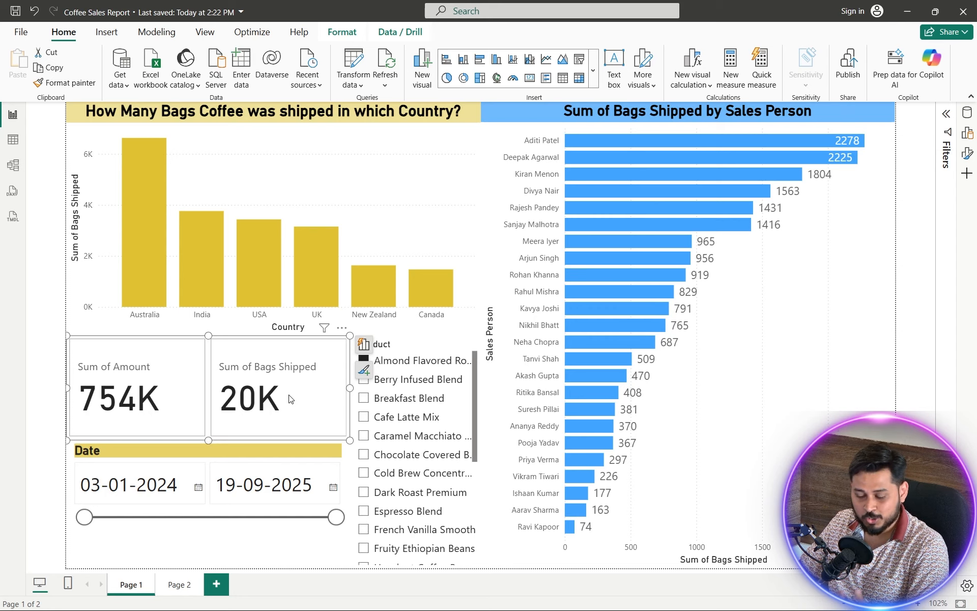
{"action": "left_click", "coordinate": [270, 560]}
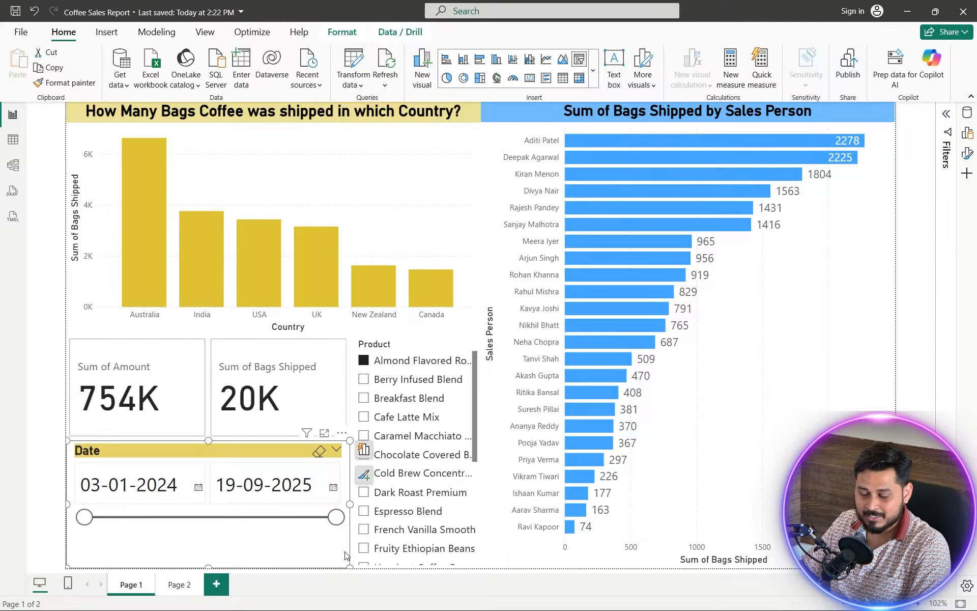
Step: Try different products in Page 1's Product slicer, including Cafe Latte Mix, Almond Flavored Roast and Cold Brew Concentrate, ending on Breakfast Blend
{"action": "left_click", "coordinate": [397, 401]}
{"action": "left_click", "coordinate": [402, 418]}
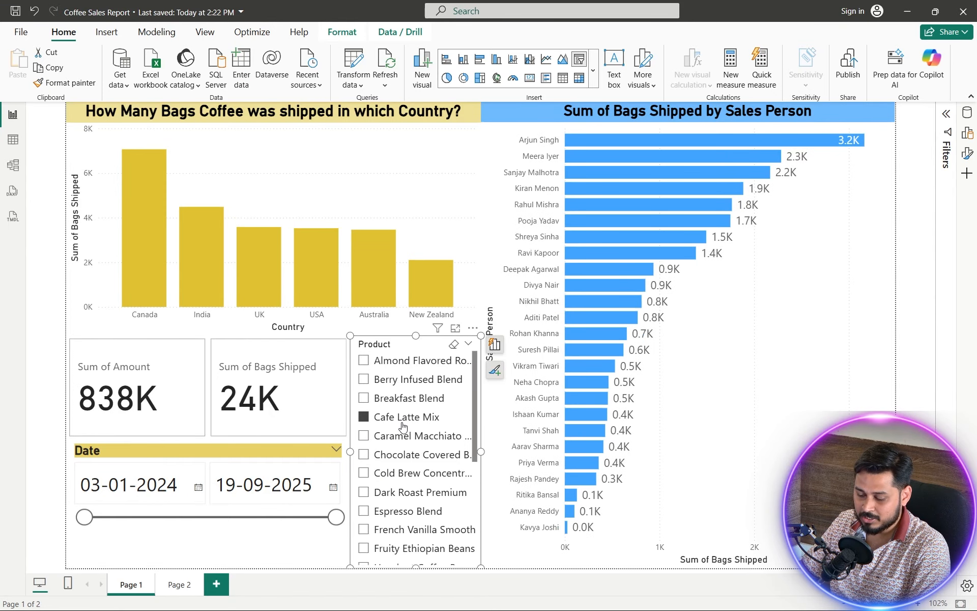
{"action": "left_click", "coordinate": [403, 455]}
{"action": "left_click", "coordinate": [394, 362]}
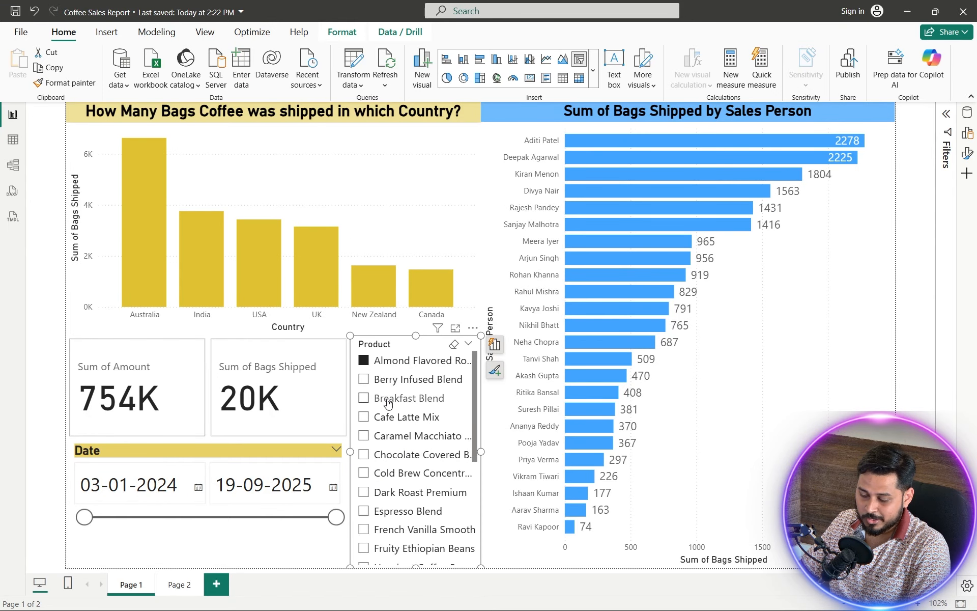
{"action": "left_click", "coordinate": [392, 398]}
{"action": "left_click", "coordinate": [386, 473]}
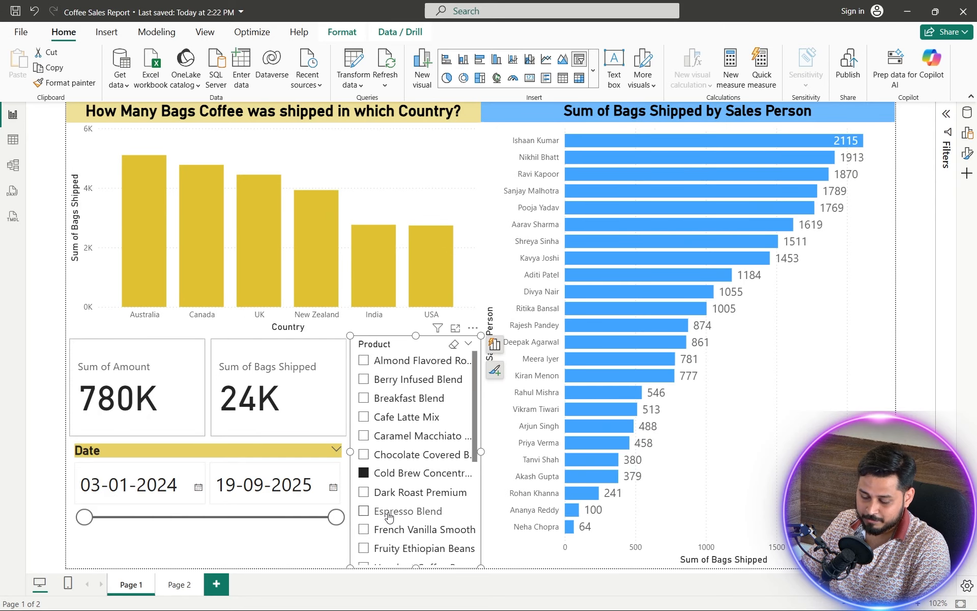
{"action": "left_click", "coordinate": [392, 512]}
{"action": "left_click", "coordinate": [392, 361]}
{"action": "left_click", "coordinate": [392, 399]}
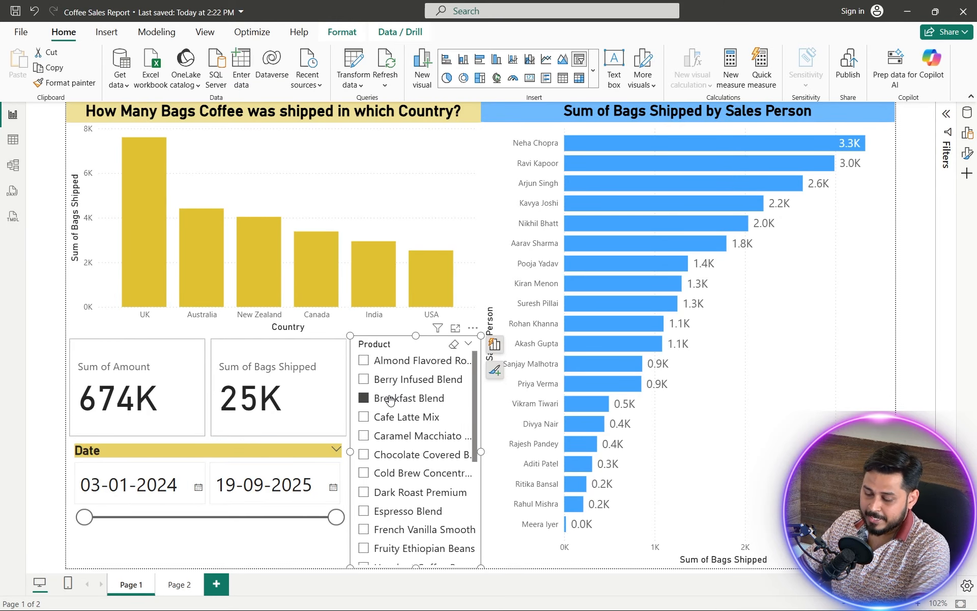
Step: Open Page 2, cross-filter it by the first sales person in the table, and examine the monthly and country amounts
{"action": "left_click", "coordinate": [180, 586]}
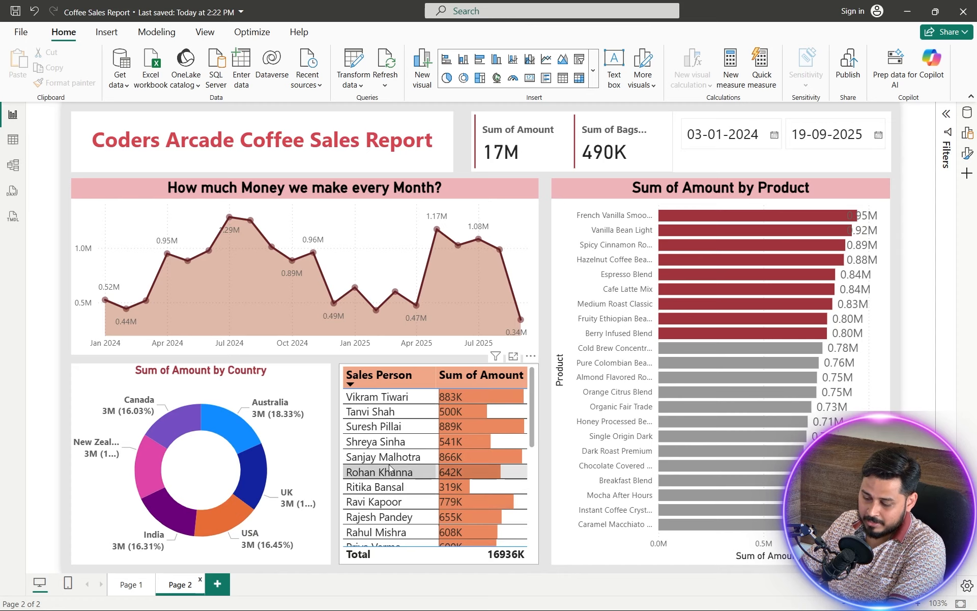
{"action": "left_click", "coordinate": [395, 398]}
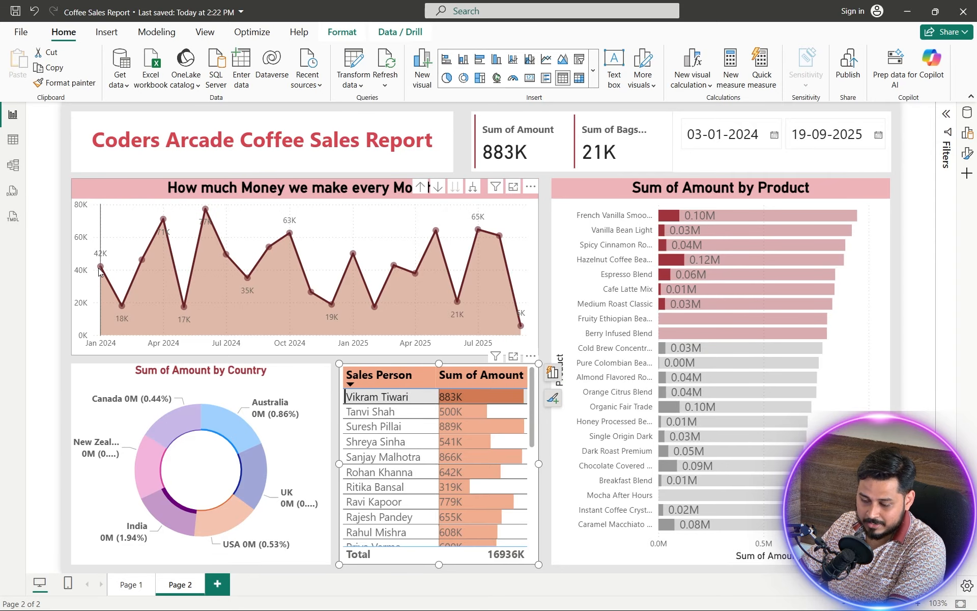
{"action": "mouse_move", "coordinate": [104, 277]}
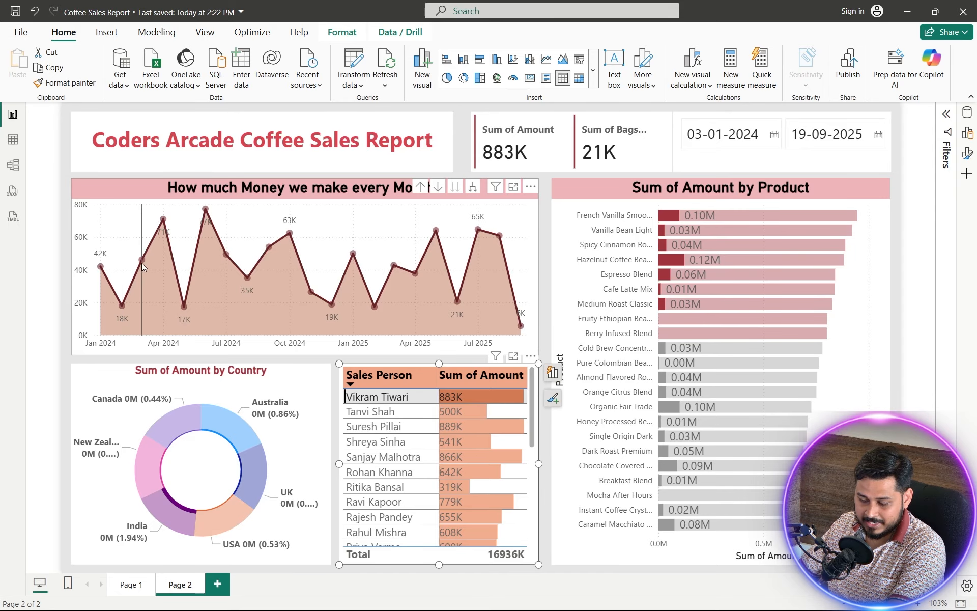
{"action": "mouse_move", "coordinate": [182, 306]}
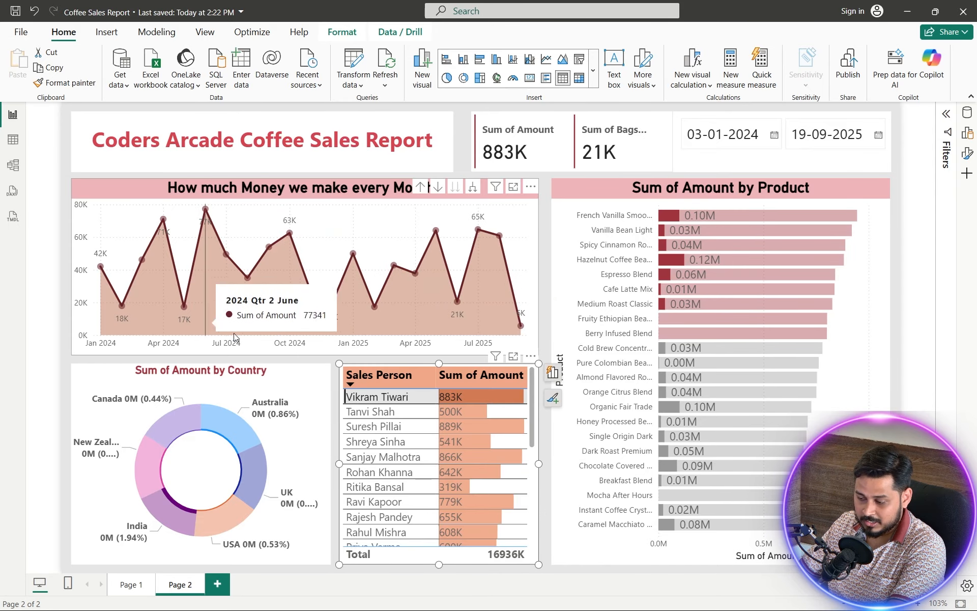
{"action": "mouse_move", "coordinate": [184, 484]}
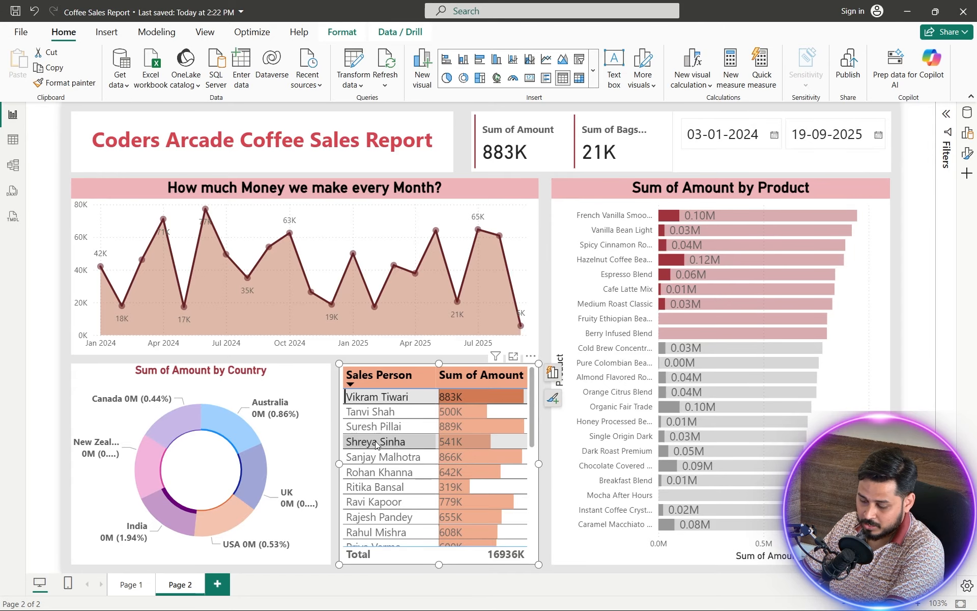
Step: Cross-filter Page 2 by several other sales people in the table one after another, ending by clearing the selection
{"action": "left_click", "coordinate": [379, 415]}
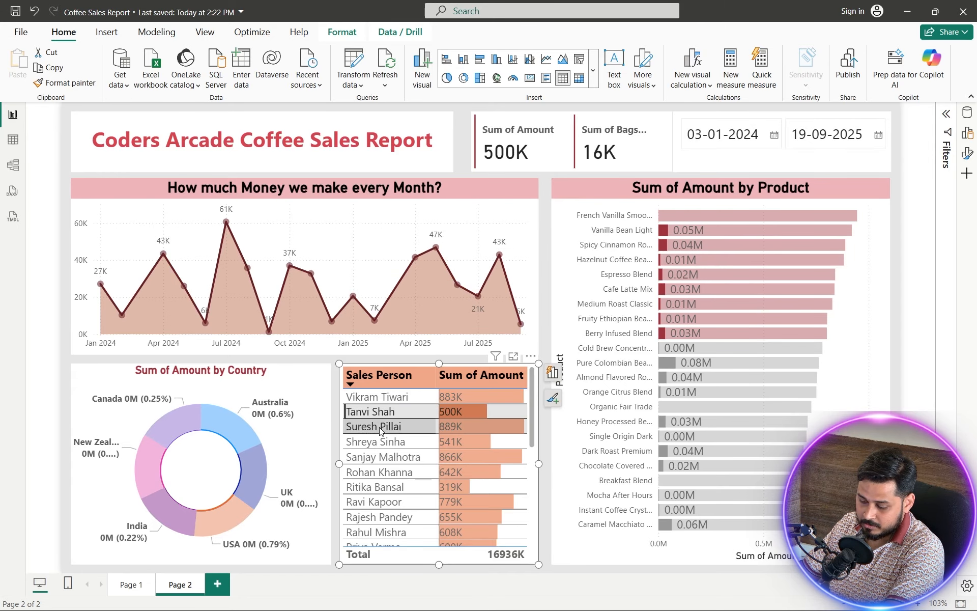
{"action": "left_click", "coordinate": [380, 427]}
{"action": "left_click", "coordinate": [381, 442]}
{"action": "left_click", "coordinate": [383, 456]}
{"action": "left_click", "coordinate": [385, 487]}
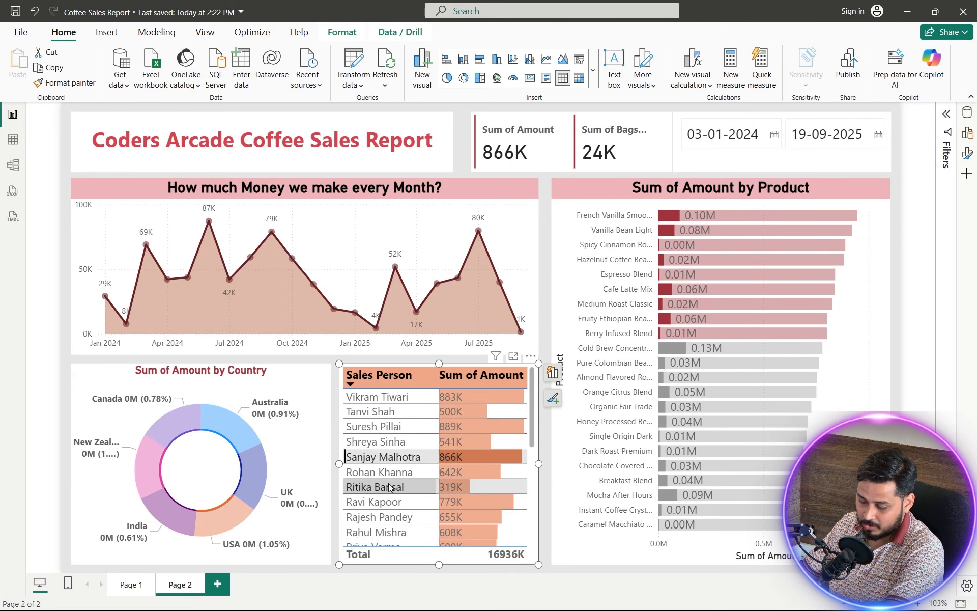
{"action": "left_click", "coordinate": [390, 517]}
{"action": "left_click", "coordinate": [402, 536]}
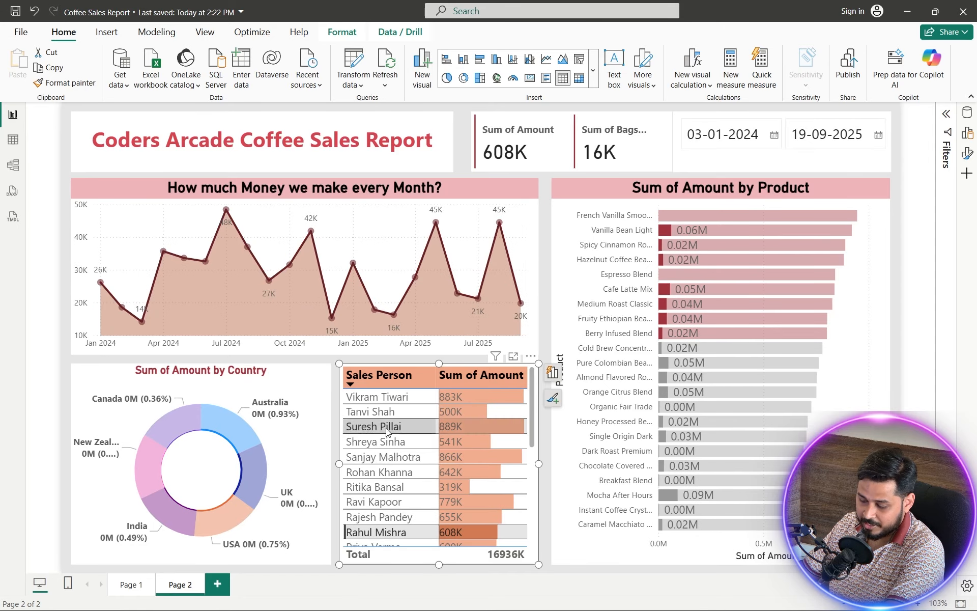
{"action": "left_click", "coordinate": [377, 397]}
{"action": "left_click", "coordinate": [377, 397]}
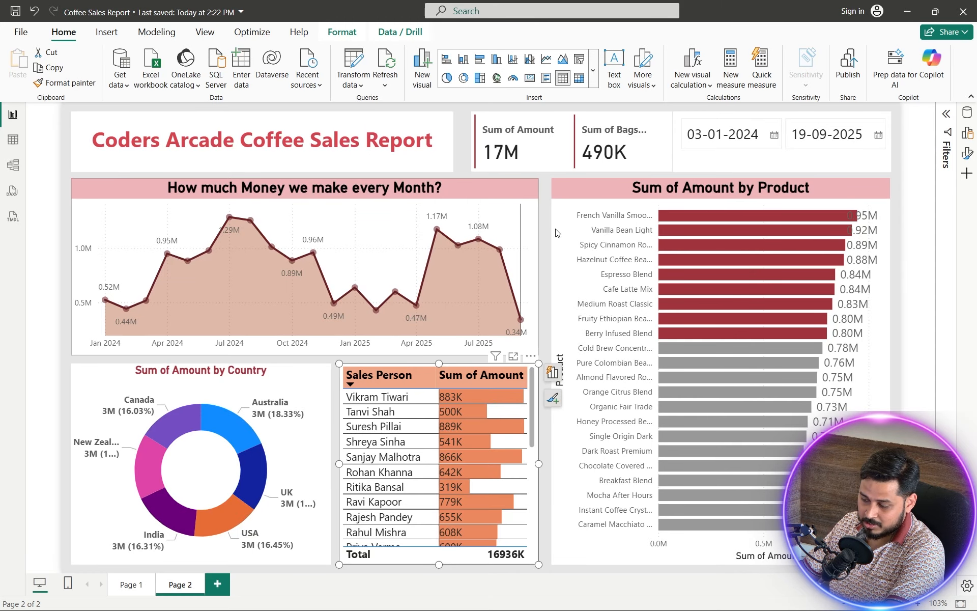
Step: Examine the Sum of Amount and Sum of Bags Shipped cards and the date range slicer on Page 2
{"action": "left_click", "coordinate": [554, 154]}
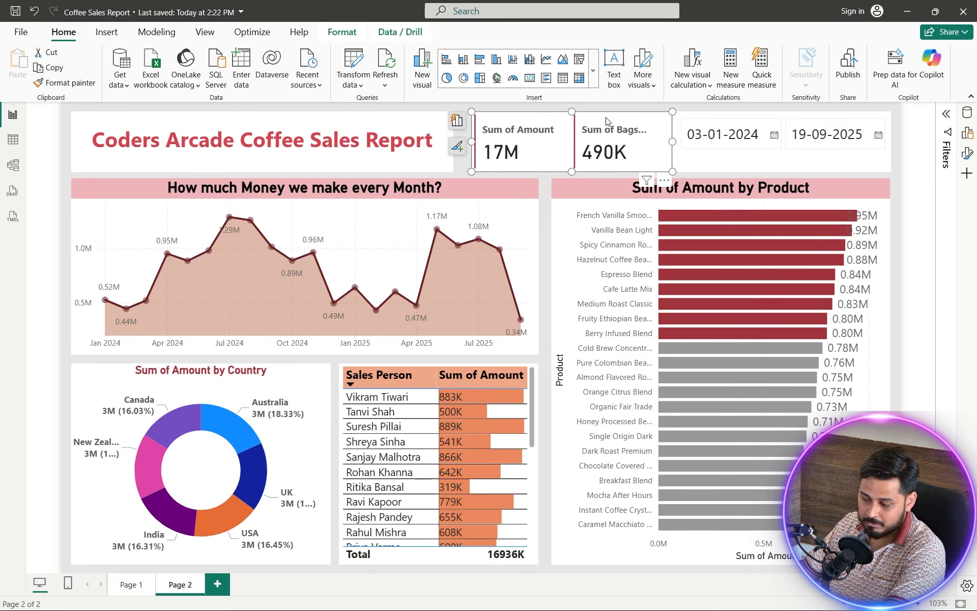
{"action": "left_click", "coordinate": [777, 167]}
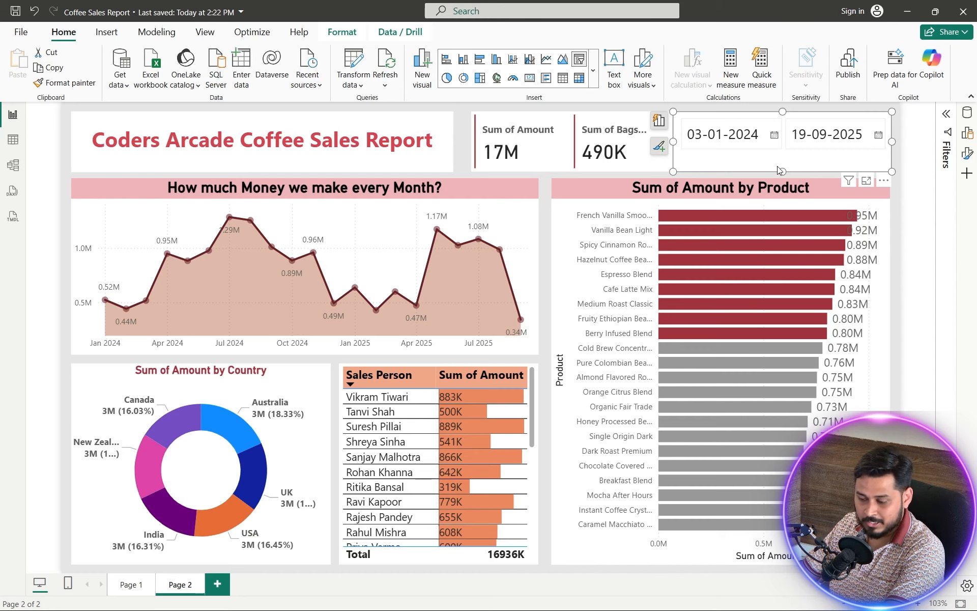
{"action": "left_click", "coordinate": [463, 160]}
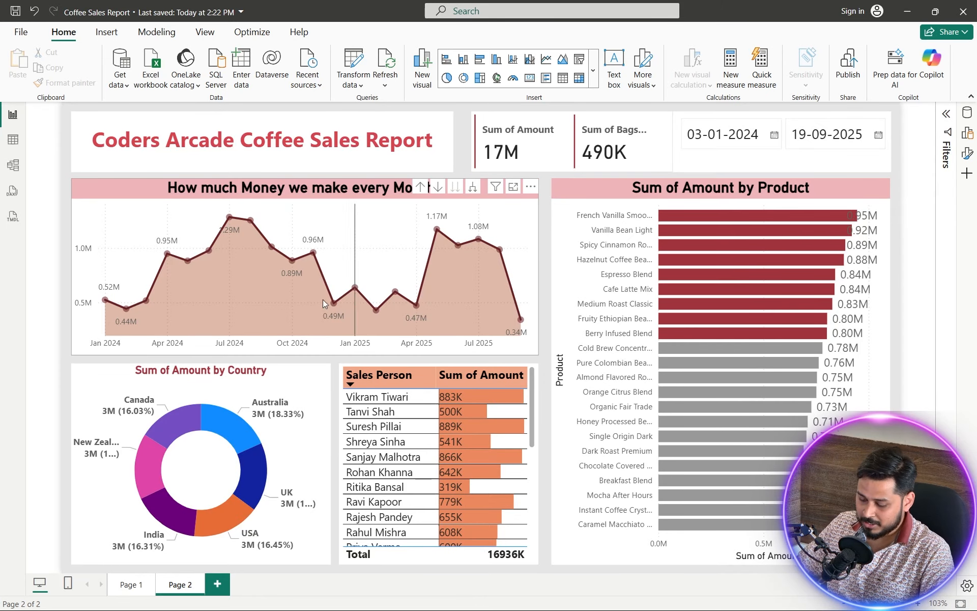
Step: Add a new report page, set its canvas background to light gray at 20% transparency, and compare it with Page 2
{"action": "left_click", "coordinate": [218, 584]}
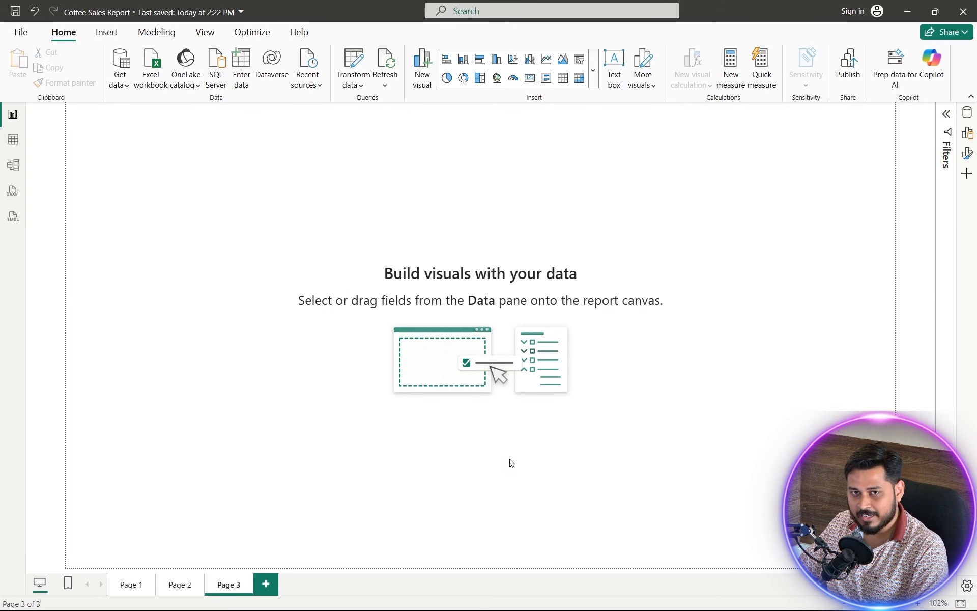
{"action": "left_click", "coordinate": [967, 155]}
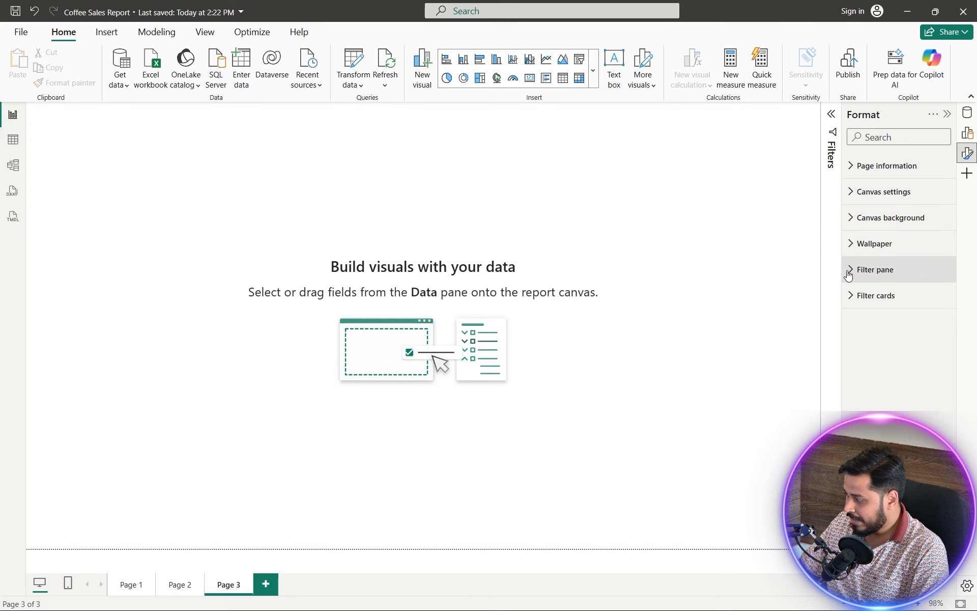
{"action": "left_click", "coordinate": [861, 218]}
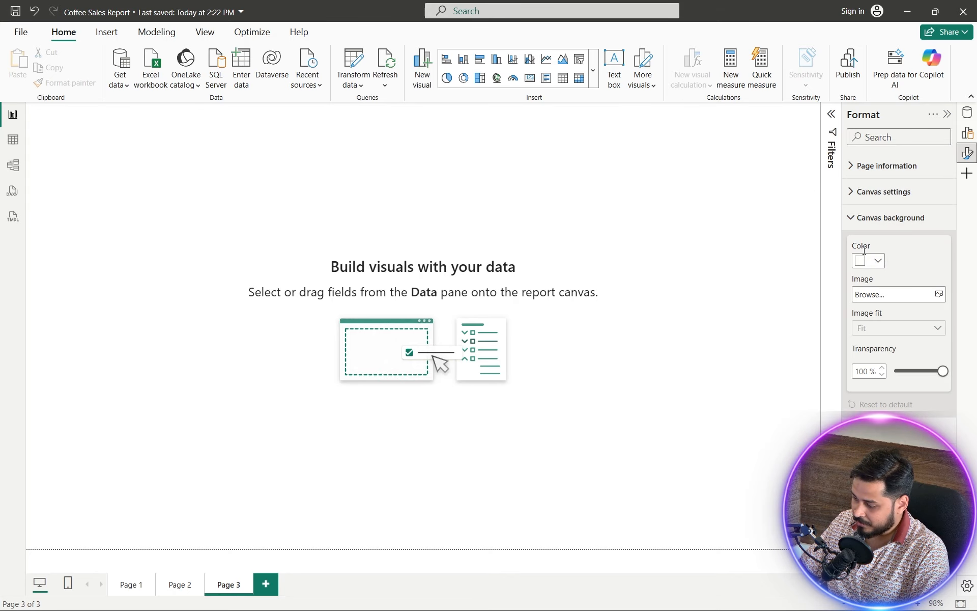
{"action": "left_click", "coordinate": [867, 260]}
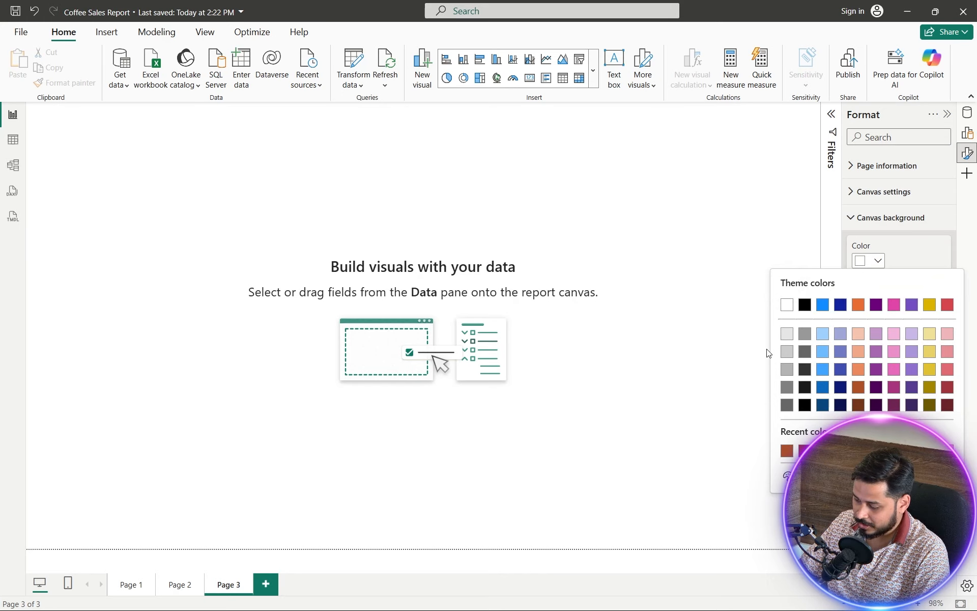
{"action": "left_click", "coordinate": [791, 357]}
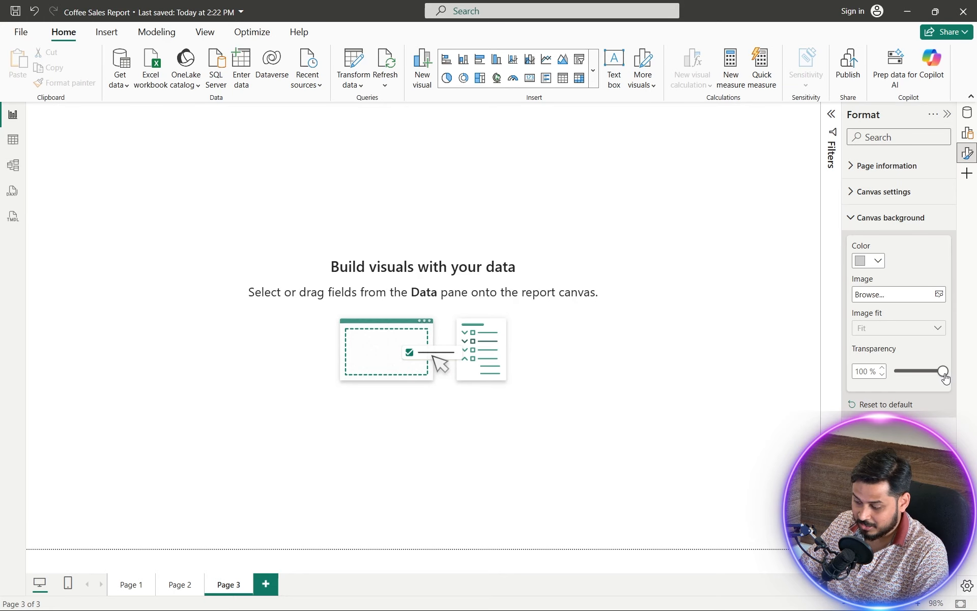
{"action": "left_click_drag", "start_coordinate": [946, 377], "coordinate": [906, 374]}
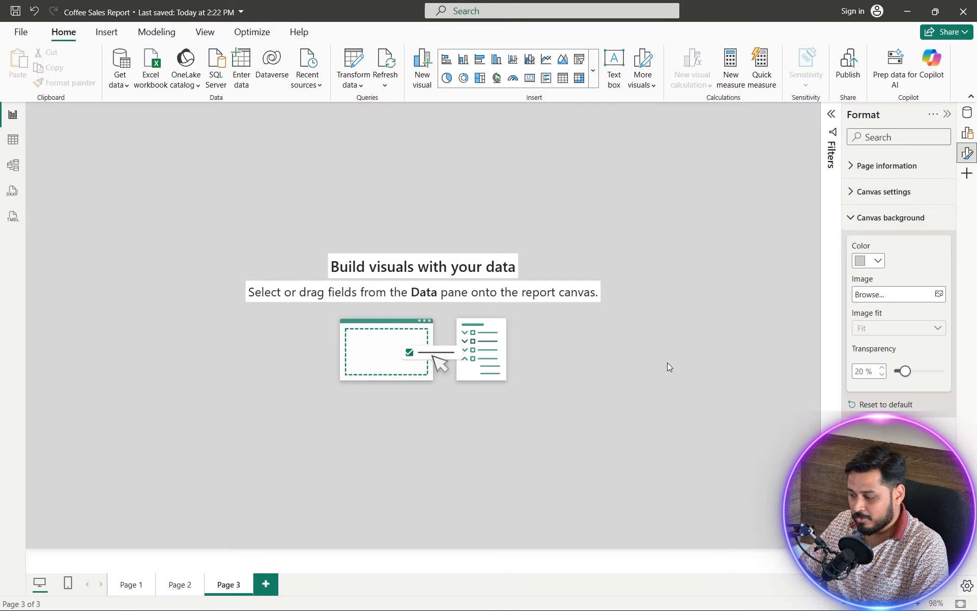
{"action": "left_click", "coordinate": [180, 584]}
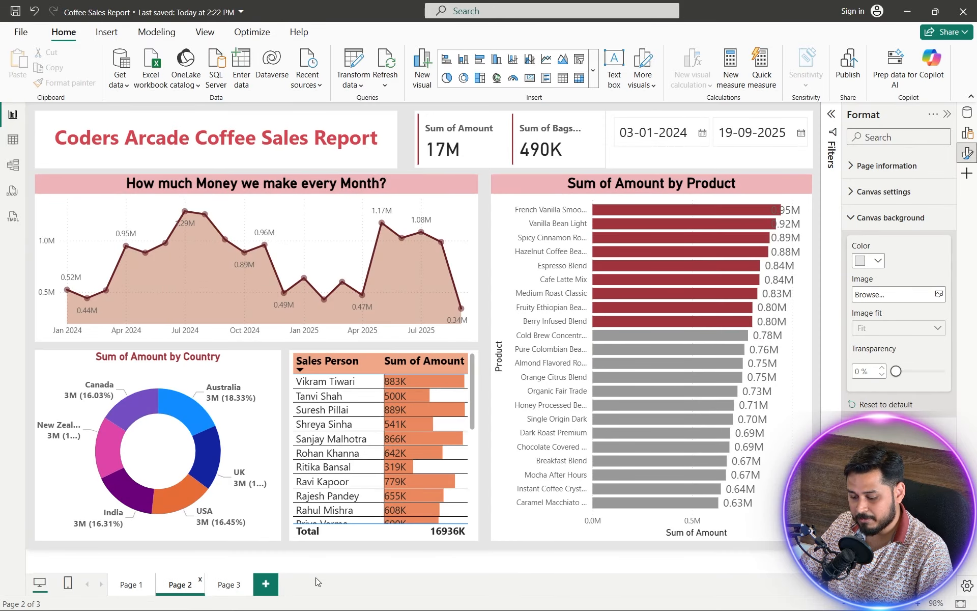
{"action": "left_click", "coordinate": [229, 585]}
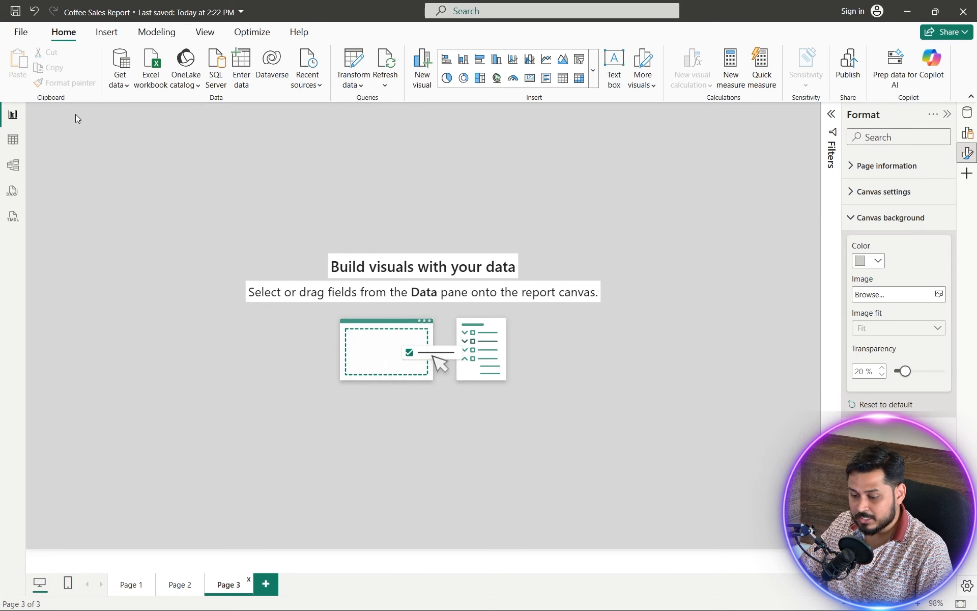
Step: Examine the rows and columns of the Coffee_Sales_Data table, and return to the report page
{"action": "left_click", "coordinate": [19, 136]}
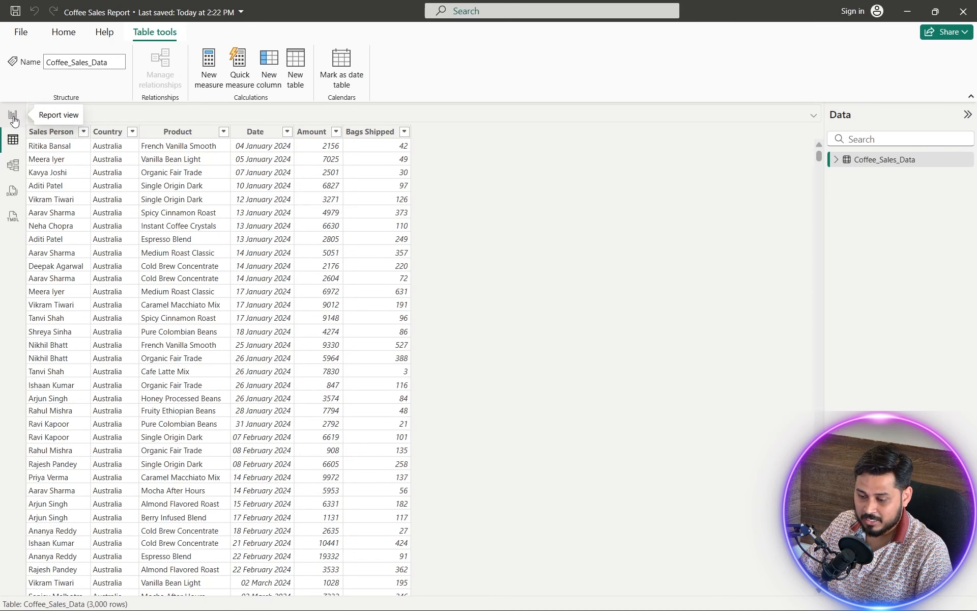
{"action": "left_click", "coordinate": [14, 118]}
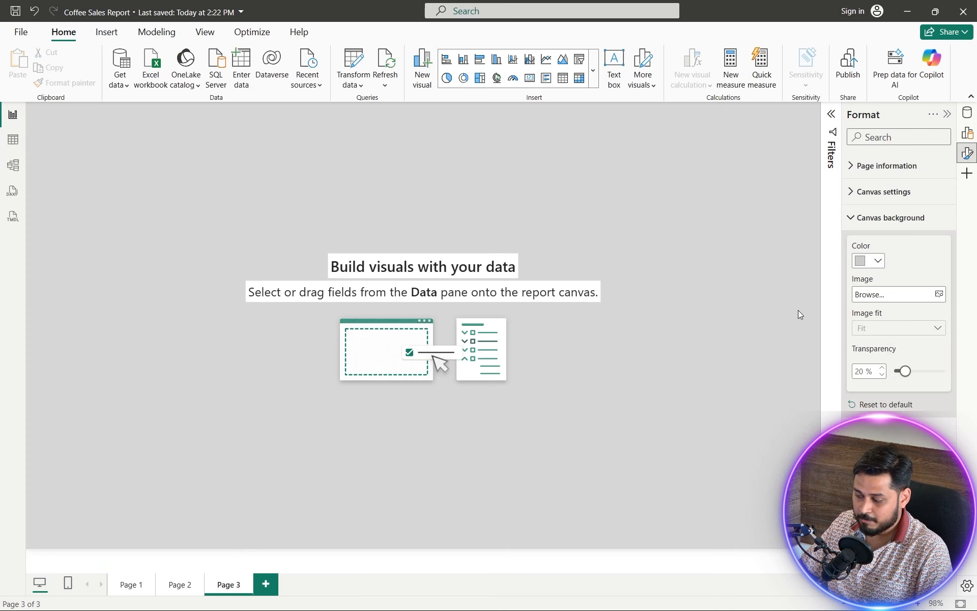
Step: Add a line chart to Page 3 with Date on the X-axis and Amount on the Y-axis
{"action": "left_click", "coordinate": [968, 112]}
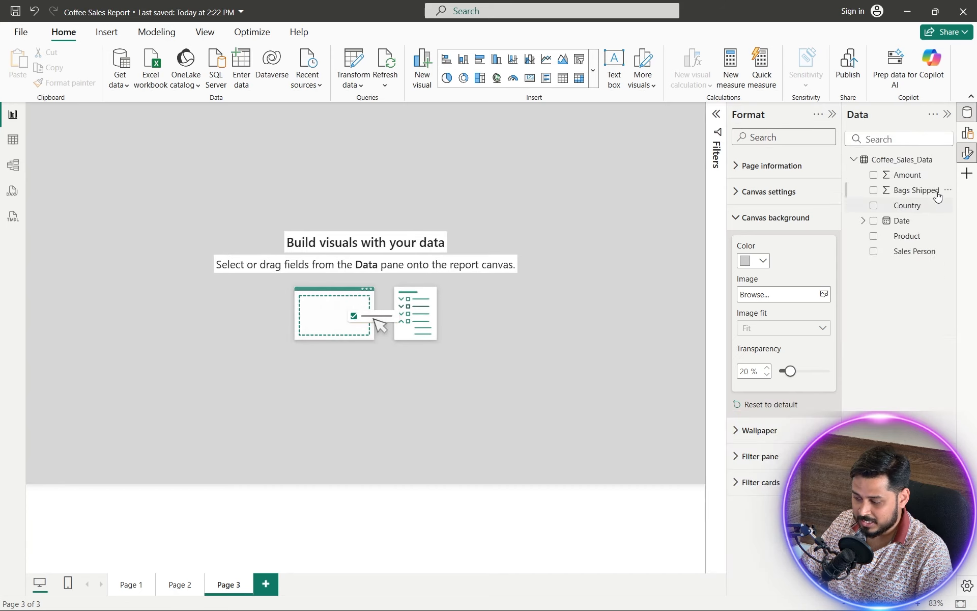
{"action": "left_click", "coordinate": [967, 134]}
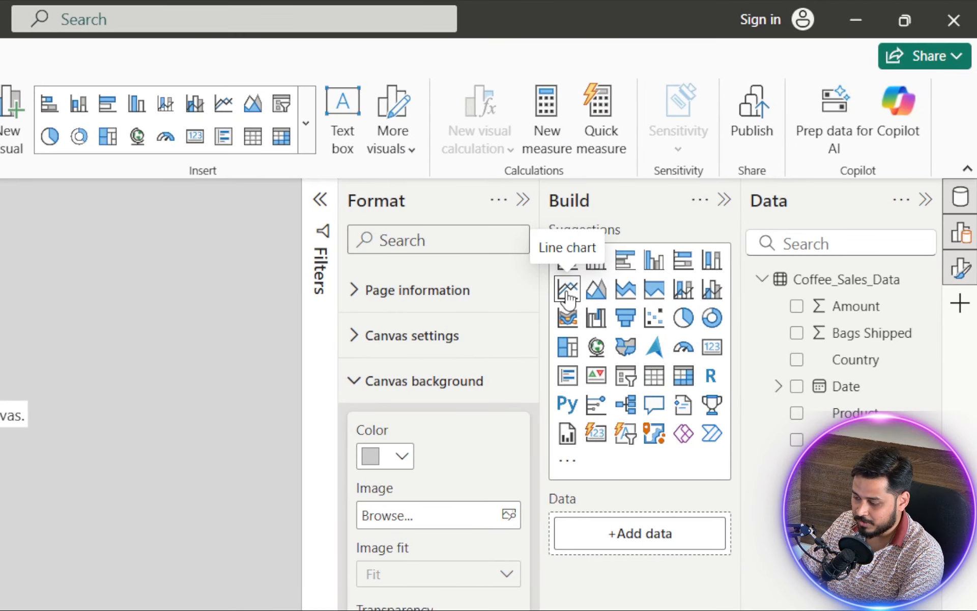
{"action": "left_click", "coordinate": [567, 290]}
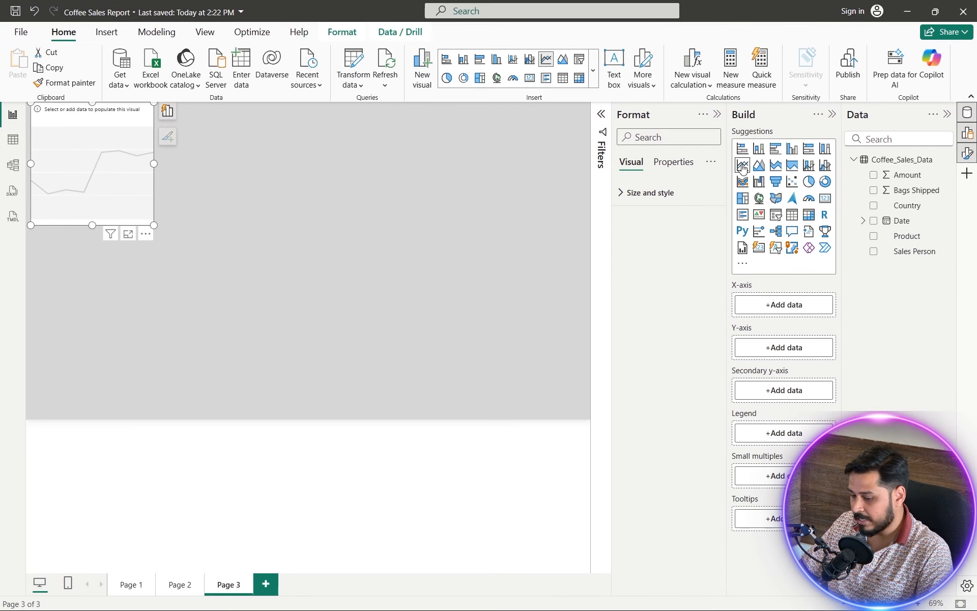
{"action": "left_click_drag", "start_coordinate": [117, 181], "coordinate": [169, 227]}
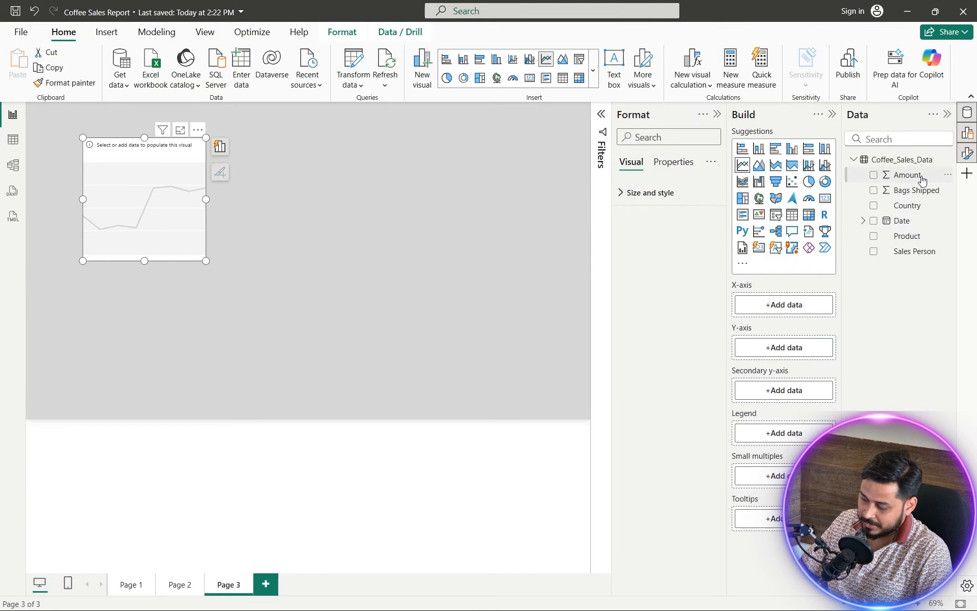
{"action": "left_click_drag", "start_coordinate": [911, 223], "coordinate": [809, 310]}
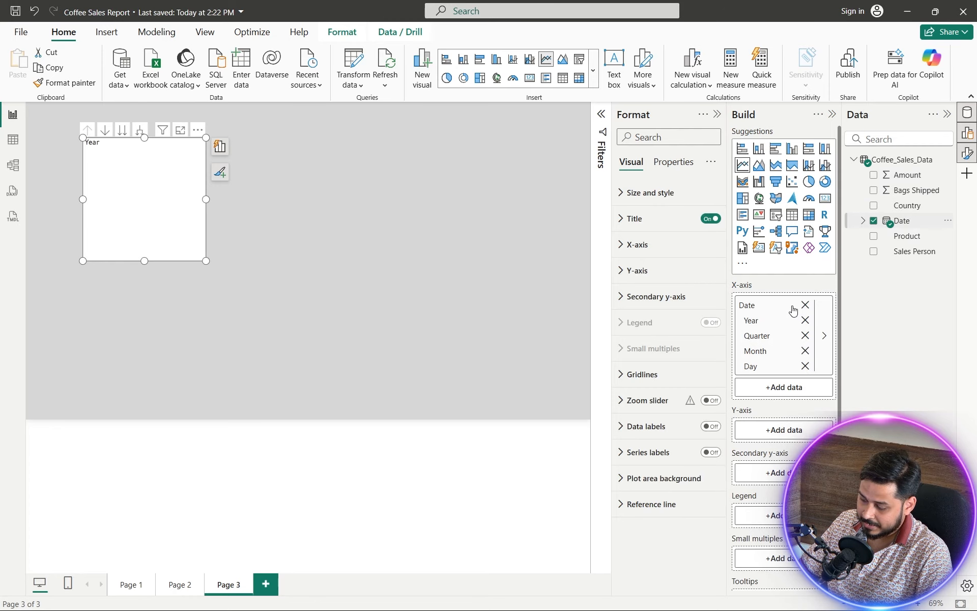
{"action": "left_click_drag", "start_coordinate": [914, 177], "coordinate": [792, 432]}
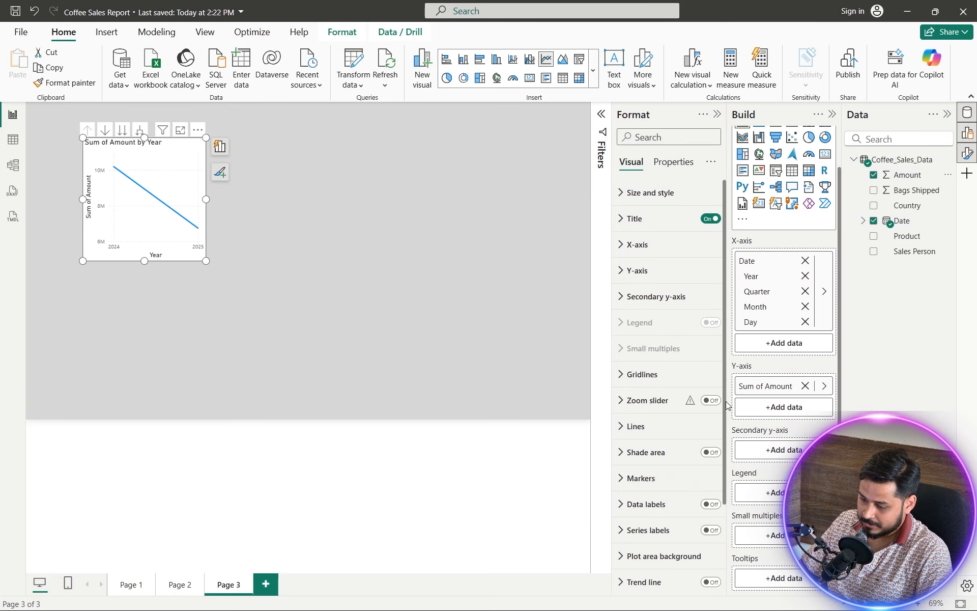
Step: Compare Page 3 with the monthly chart on Page 2, and widen the line chart to a similar shape
{"action": "left_click", "coordinate": [181, 586]}
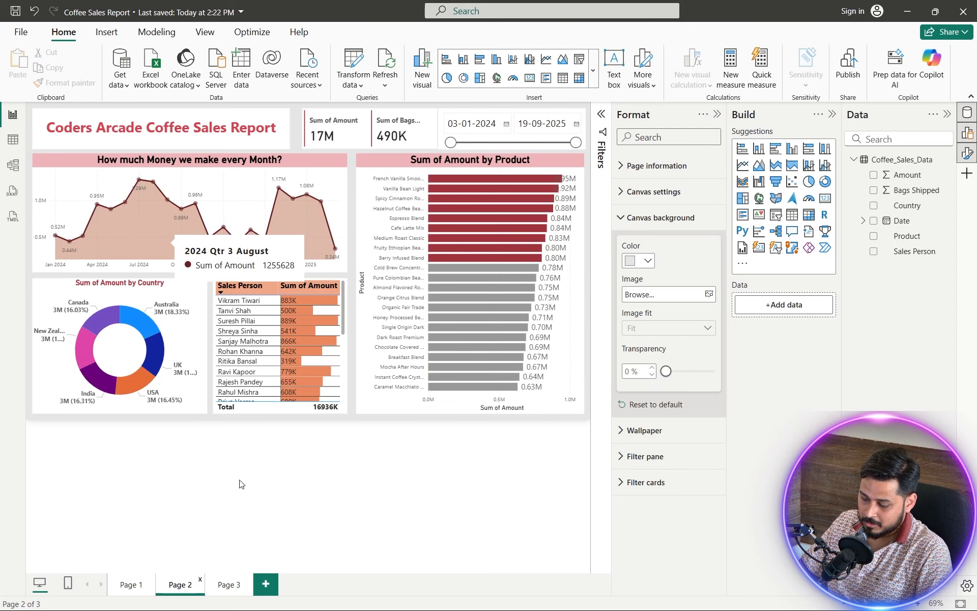
{"action": "left_click", "coordinate": [228, 584]}
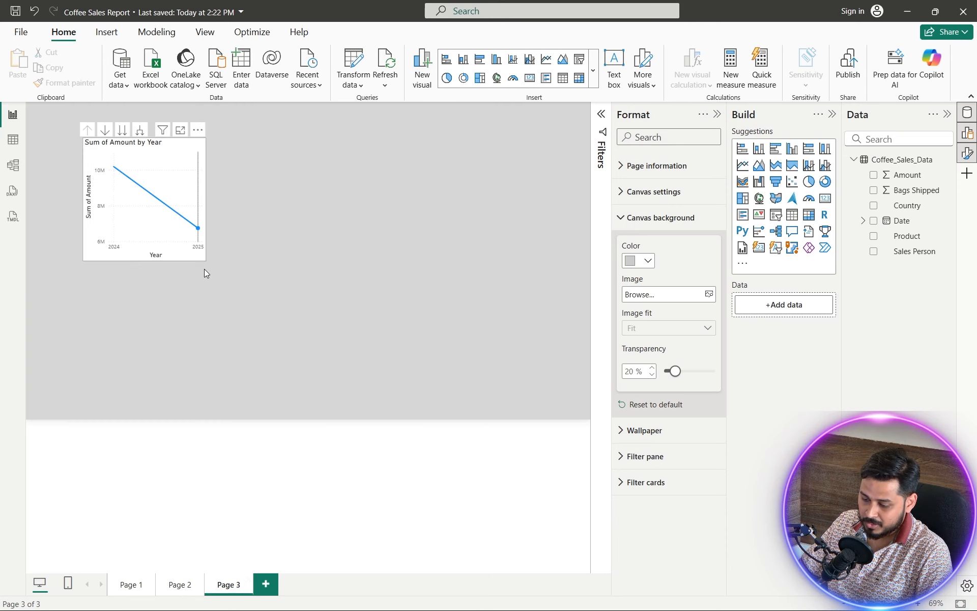
{"action": "left_click_drag", "start_coordinate": [206, 261], "coordinate": [348, 269]}
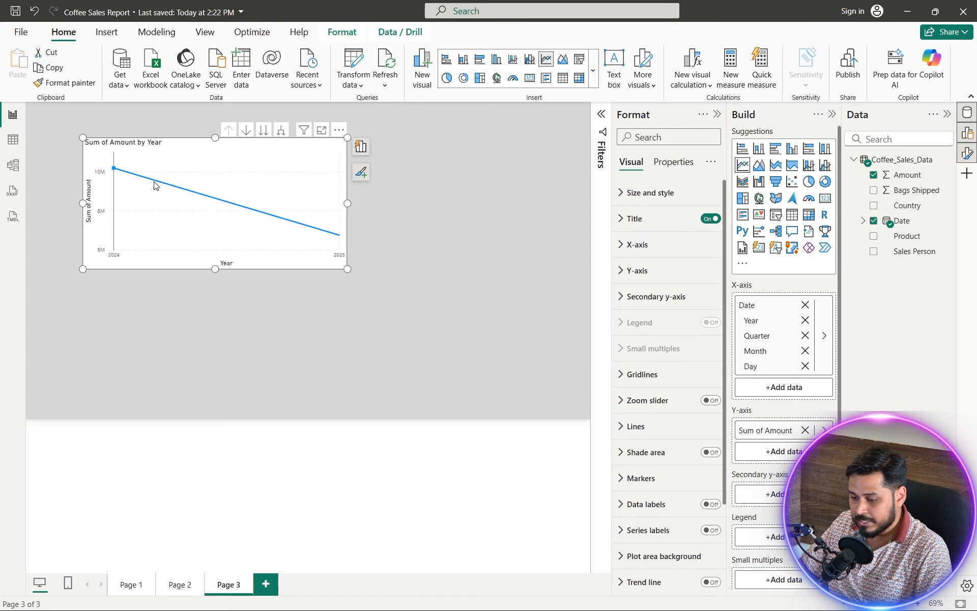
Step: Expand the line chart's date hierarchy through quarter to month, and drill back up to the year level
{"action": "mouse_move", "coordinate": [162, 192]}
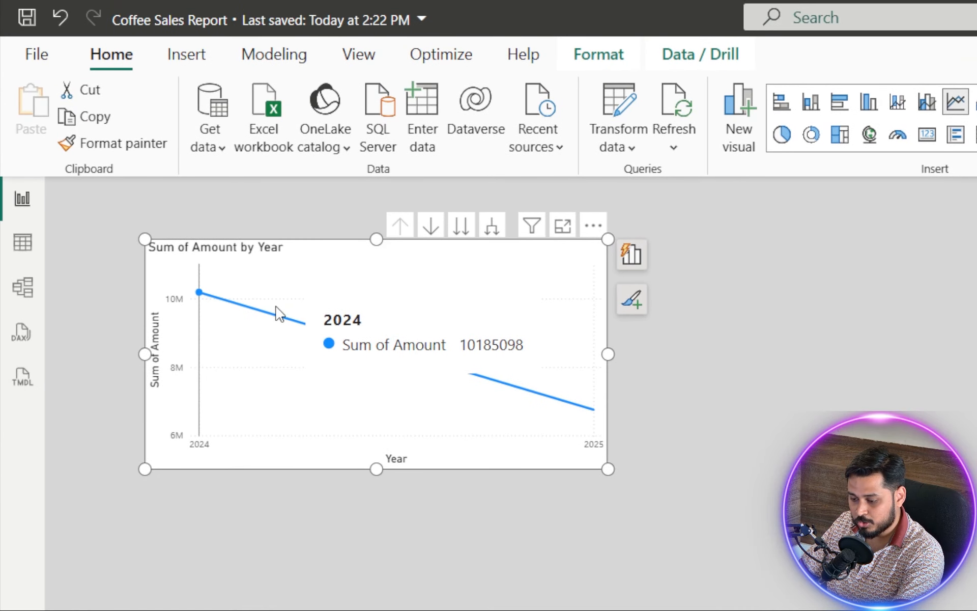
{"action": "left_click", "coordinate": [492, 229]}
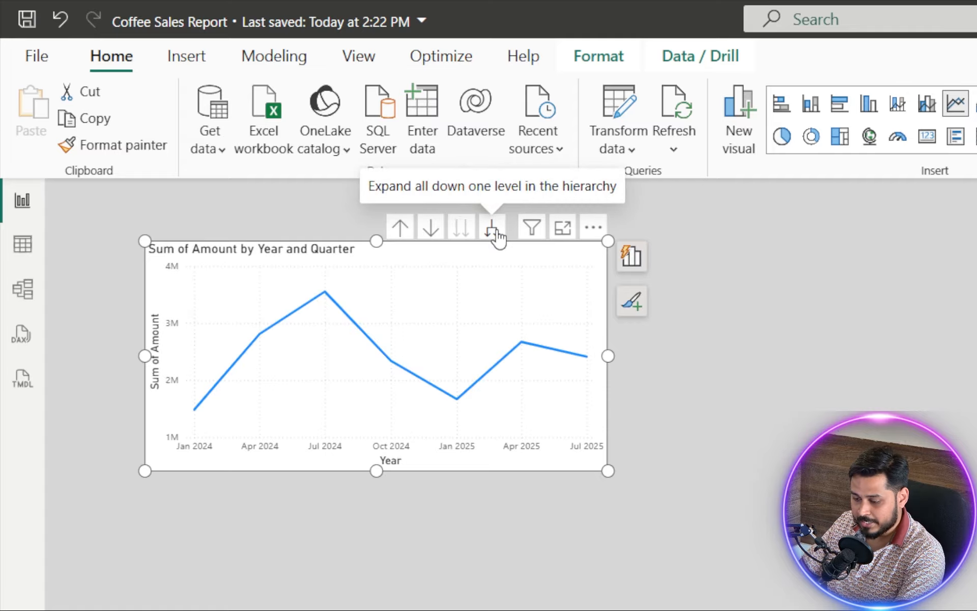
{"action": "left_click", "coordinate": [492, 230]}
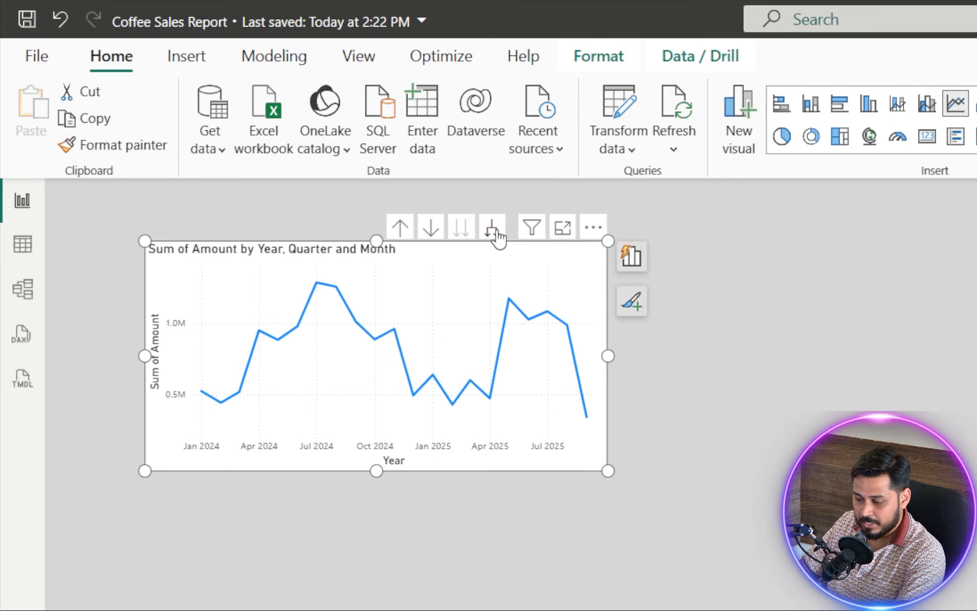
{"action": "left_click", "coordinate": [400, 228]}
{"action": "left_click", "coordinate": [400, 229]}
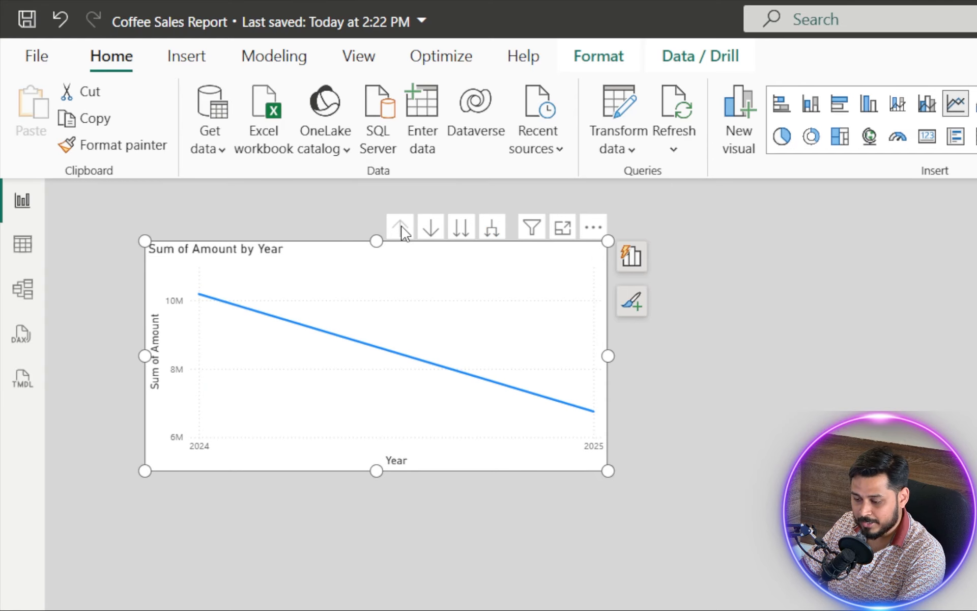
Step: Expand the line chart's date hierarchy down to day, and drill up one level to month
{"action": "left_click", "coordinate": [492, 230]}
{"action": "left_click", "coordinate": [492, 230]}
{"action": "left_click", "coordinate": [493, 232]}
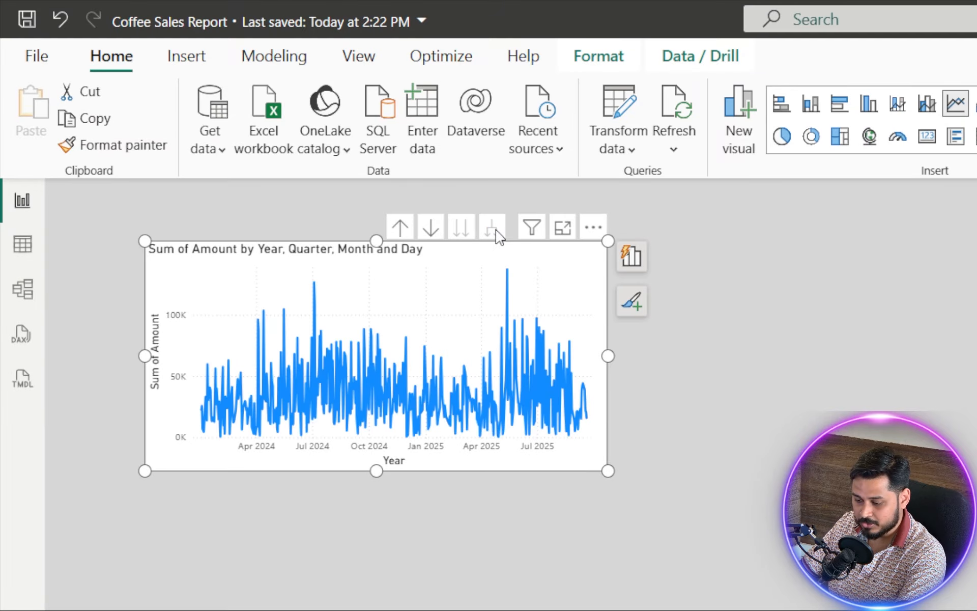
{"action": "left_click", "coordinate": [402, 232]}
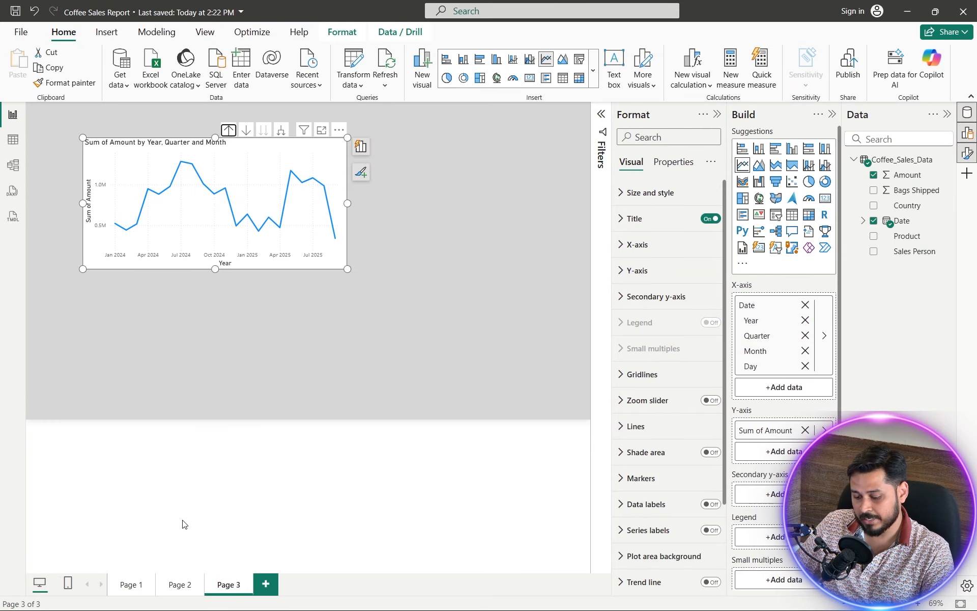
Step: Compare the line chart with the monthly chart on Page 2, and enlarge it in both directions on Page 3
{"action": "left_click", "coordinate": [173, 590]}
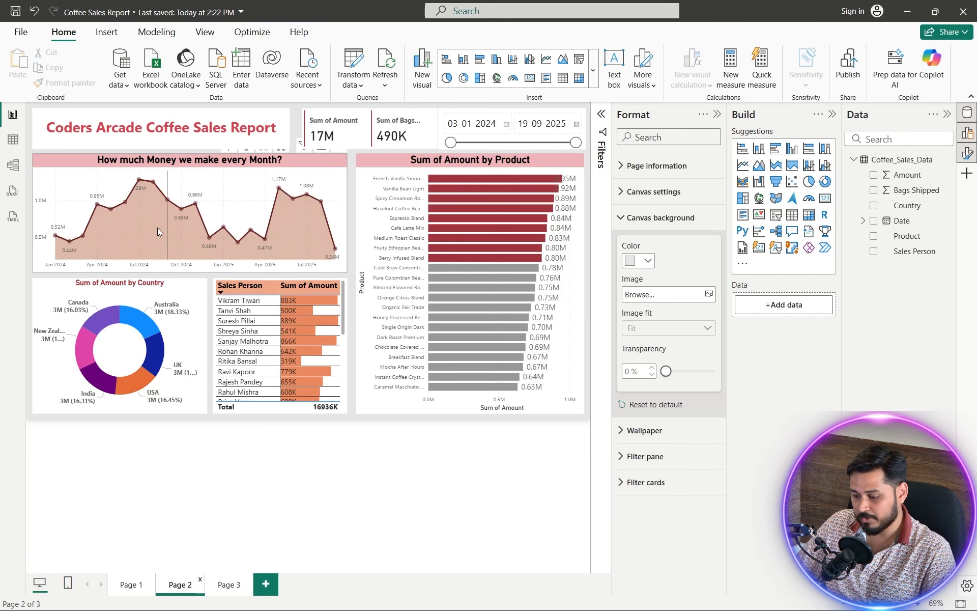
{"action": "mouse_move", "coordinate": [203, 236]}
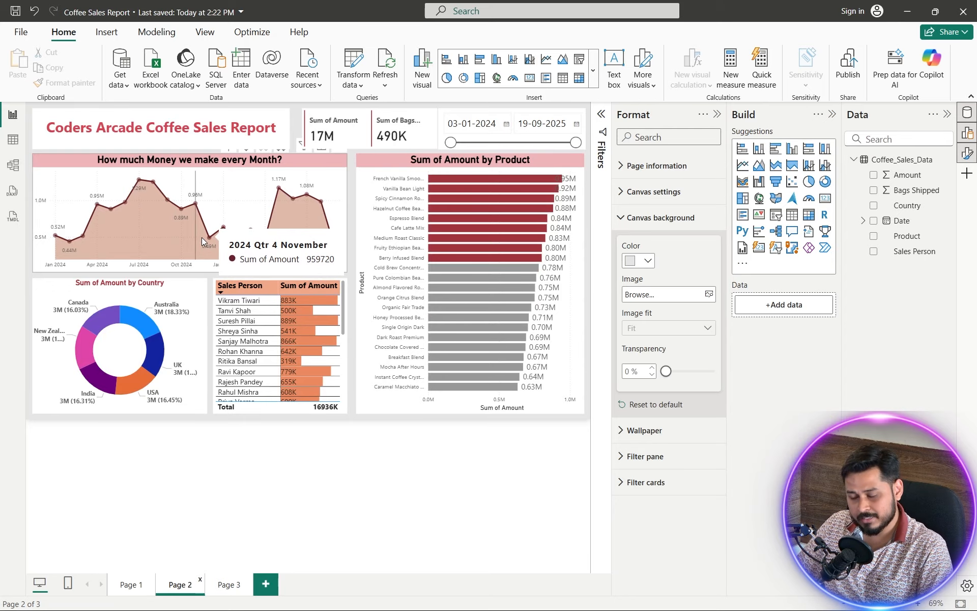
{"action": "left_click", "coordinate": [229, 583]}
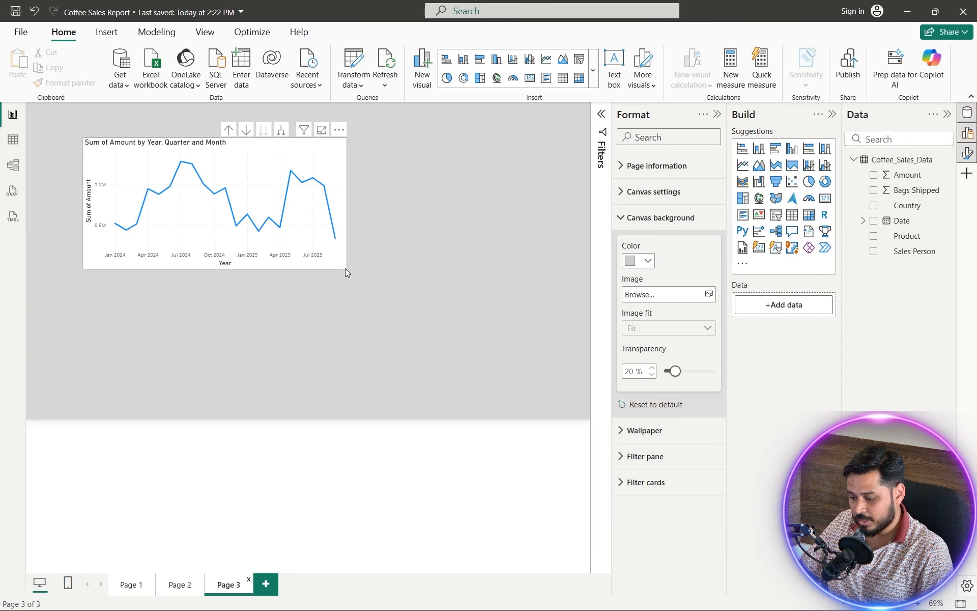
{"action": "left_click_drag", "start_coordinate": [345, 269], "coordinate": [503, 330]}
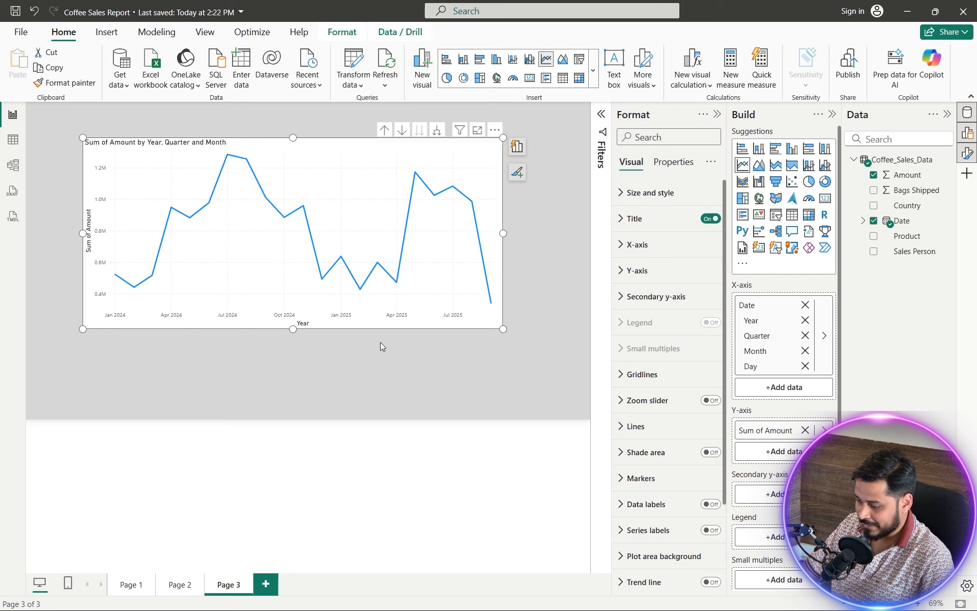
Step: Turn off the X-axis and Y-axis titles of the line chart
{"action": "left_click", "coordinate": [625, 246]}
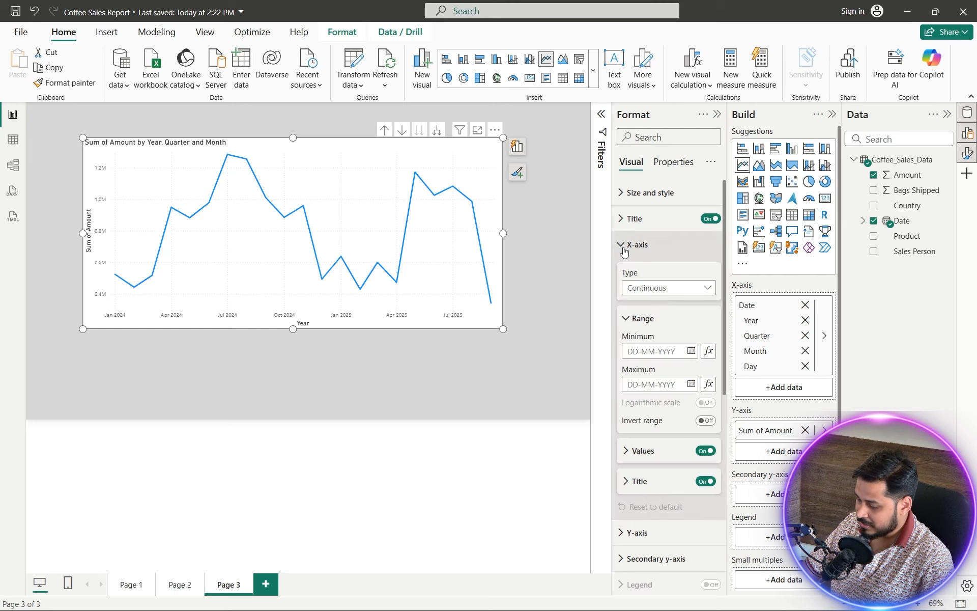
{"action": "left_click", "coordinate": [706, 482]}
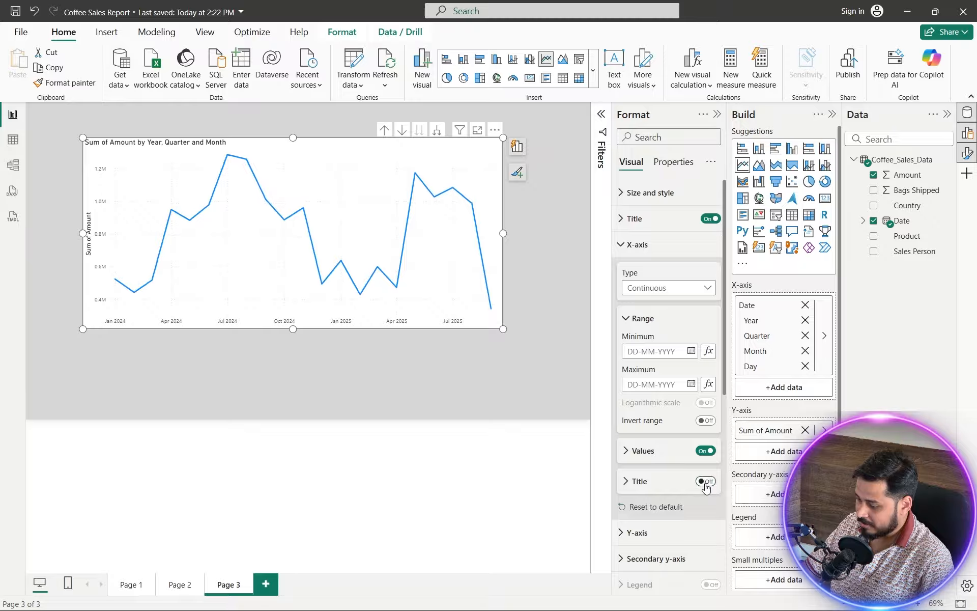
{"action": "left_click", "coordinate": [621, 246]}
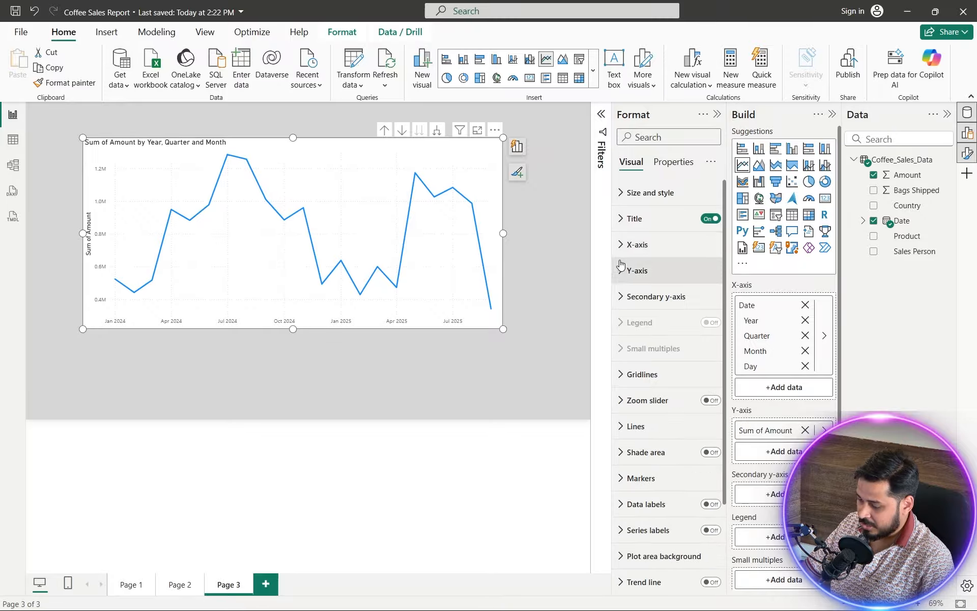
{"action": "left_click", "coordinate": [622, 278]}
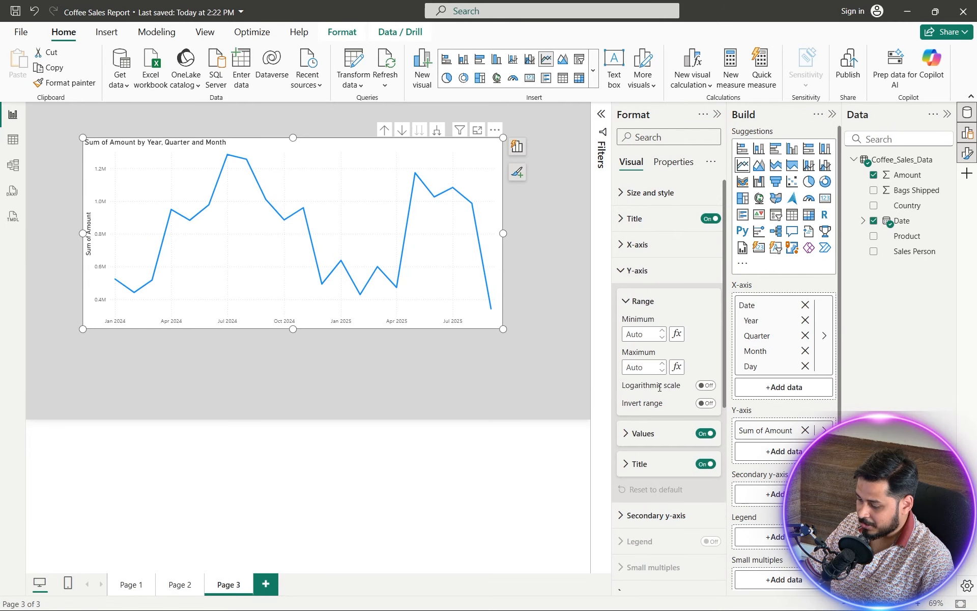
{"action": "left_click", "coordinate": [711, 464]}
{"action": "left_click", "coordinate": [622, 275]}
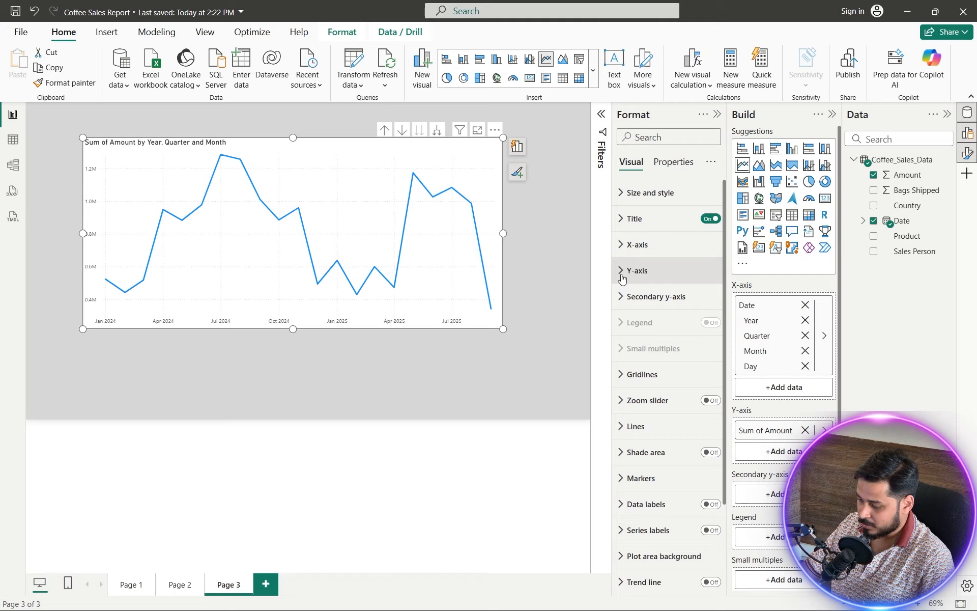
Step: Set the chart's line color to dark red #a1343c (Theme color 8, 25% darker)
{"action": "scroll", "coordinate": [622, 277], "scroll_direction": "down", "scroll_amount": 3}
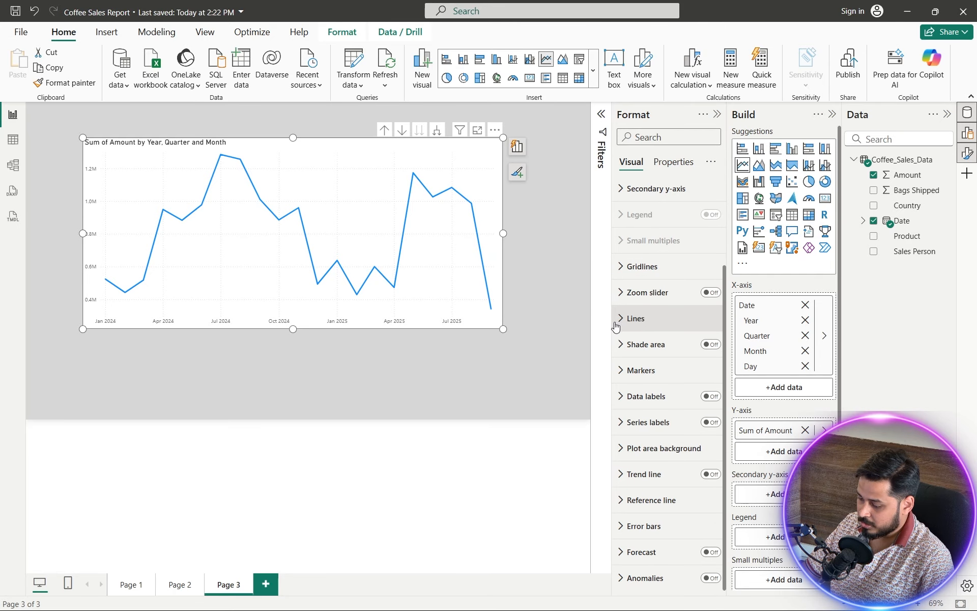
{"action": "left_click", "coordinate": [626, 318]}
{"action": "scroll", "coordinate": [625, 323], "scroll_direction": "down", "scroll_amount": 3}
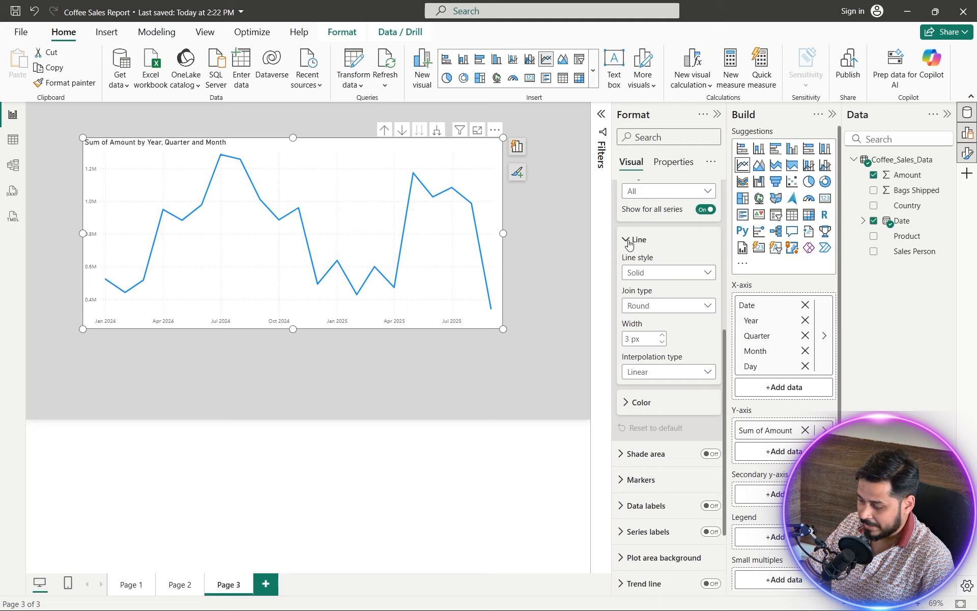
{"action": "scroll", "coordinate": [629, 366], "scroll_direction": "down", "scroll_amount": 3}
{"action": "left_click", "coordinate": [630, 338]}
{"action": "scroll", "coordinate": [629, 341], "scroll_direction": "down", "scroll_amount": 1}
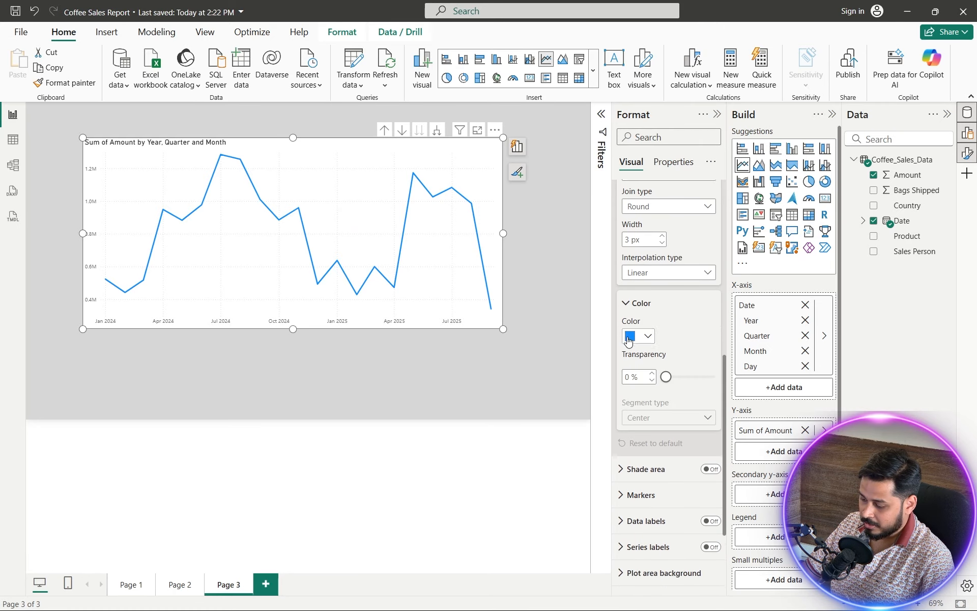
{"action": "scroll", "coordinate": [630, 341], "scroll_direction": "down", "scroll_amount": 1}
{"action": "left_click", "coordinate": [645, 309]}
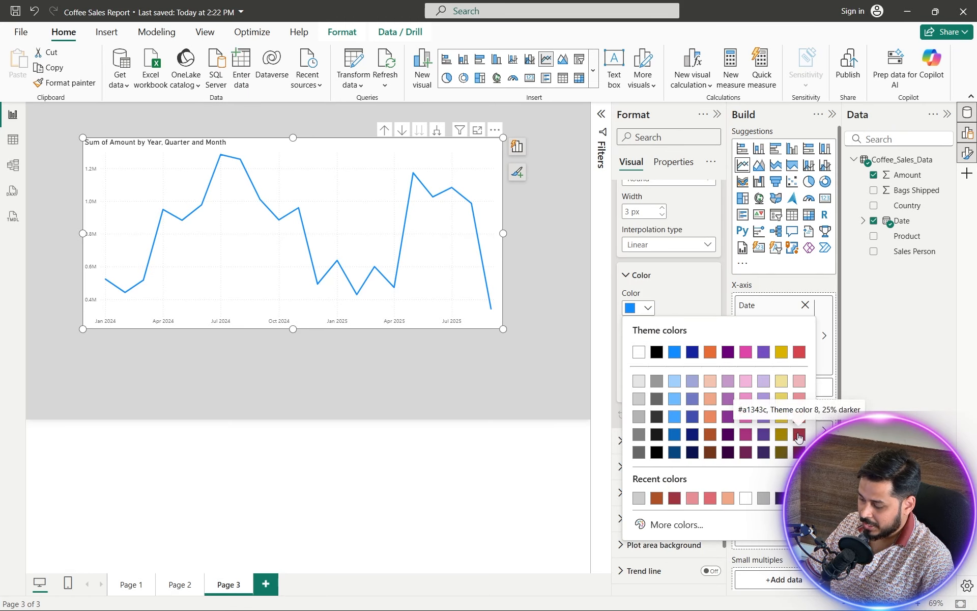
{"action": "left_click", "coordinate": [800, 436]}
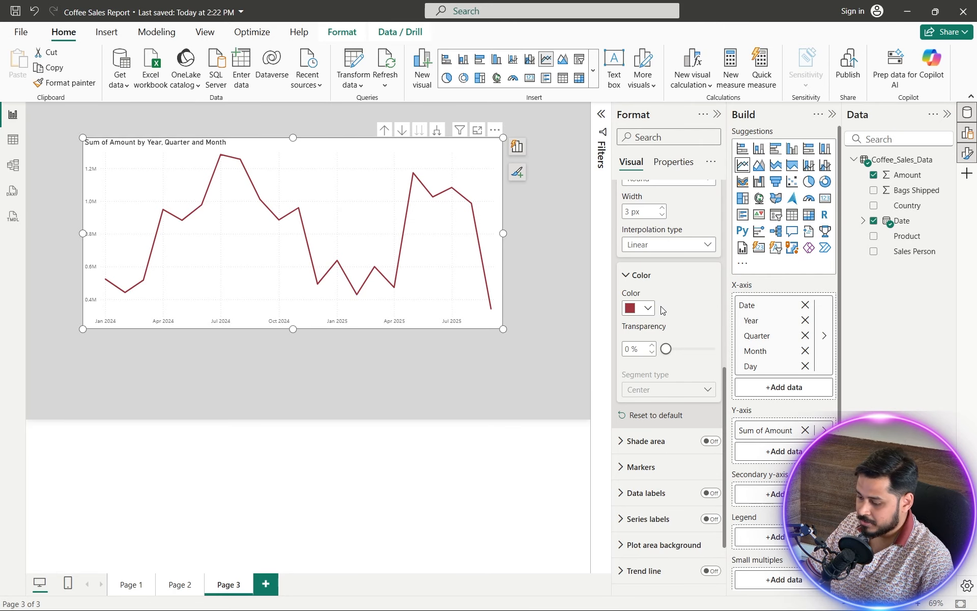
{"action": "left_click", "coordinate": [629, 276]}
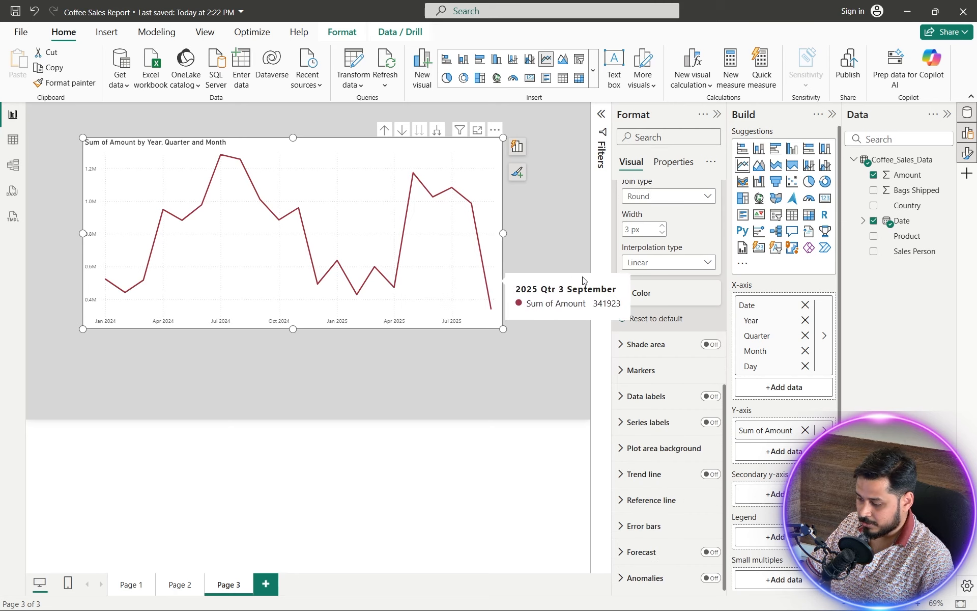
{"action": "scroll", "coordinate": [688, 302], "scroll_direction": "up", "scroll_amount": 3}
{"action": "scroll", "coordinate": [661, 292], "scroll_direction": "up", "scroll_amount": 2}
{"action": "left_click", "coordinate": [622, 274]}
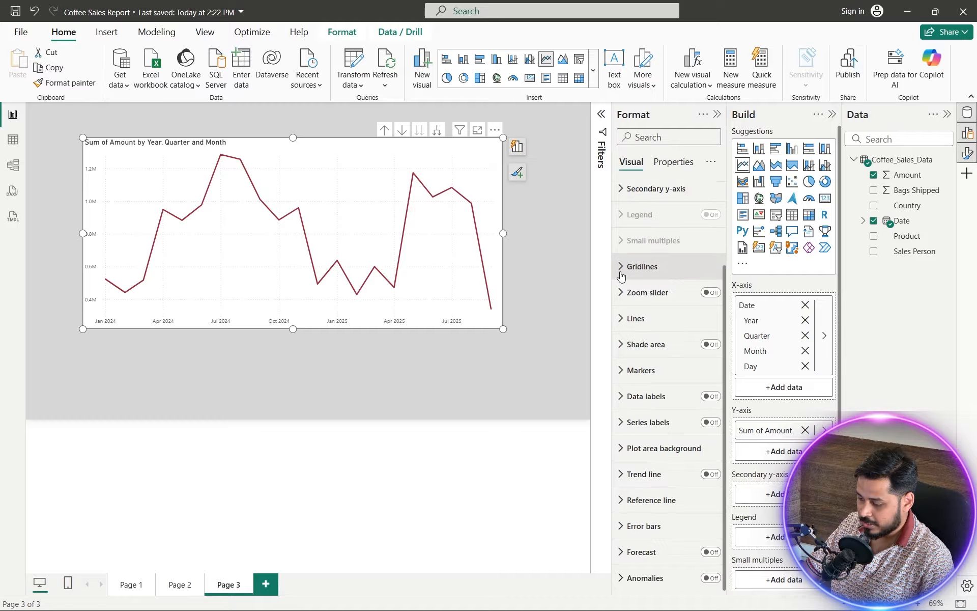
Step: Show markers for all categories on the line chart and set the marker color transparency to 30%
{"action": "left_click", "coordinate": [638, 370]}
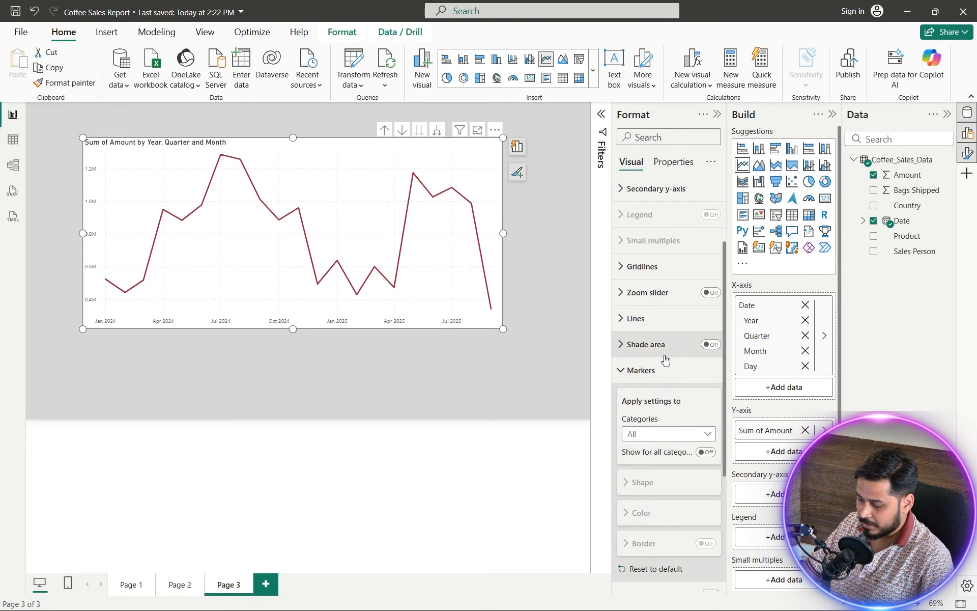
{"action": "scroll", "coordinate": [673, 344], "scroll_direction": "down", "scroll_amount": 3}
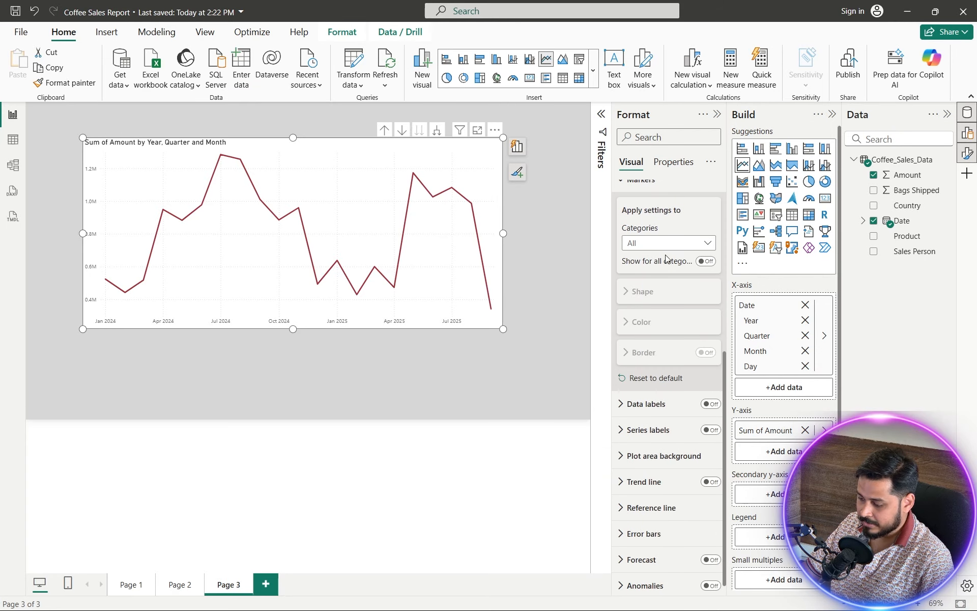
{"action": "left_click", "coordinate": [707, 262]}
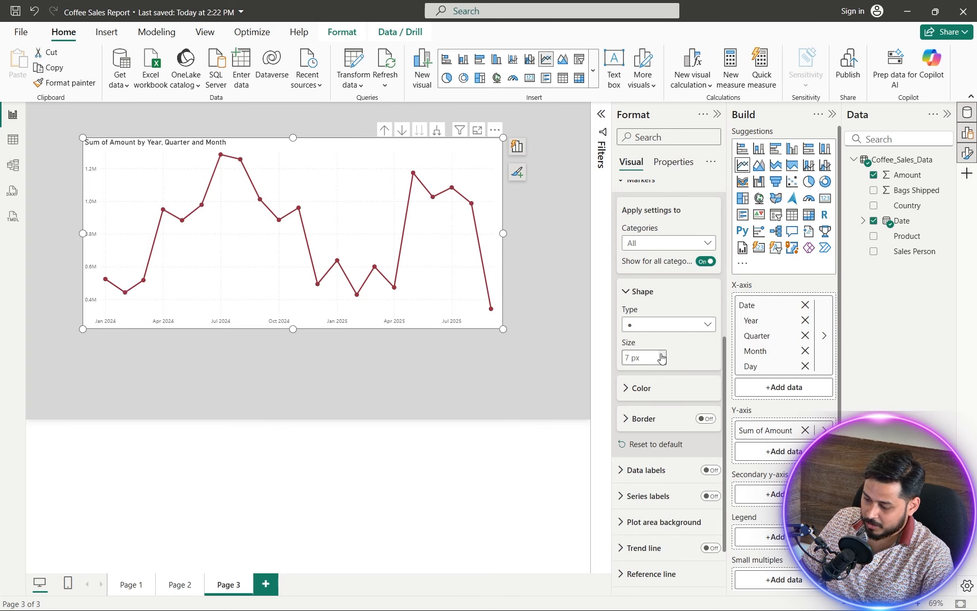
{"action": "left_click", "coordinate": [629, 390]}
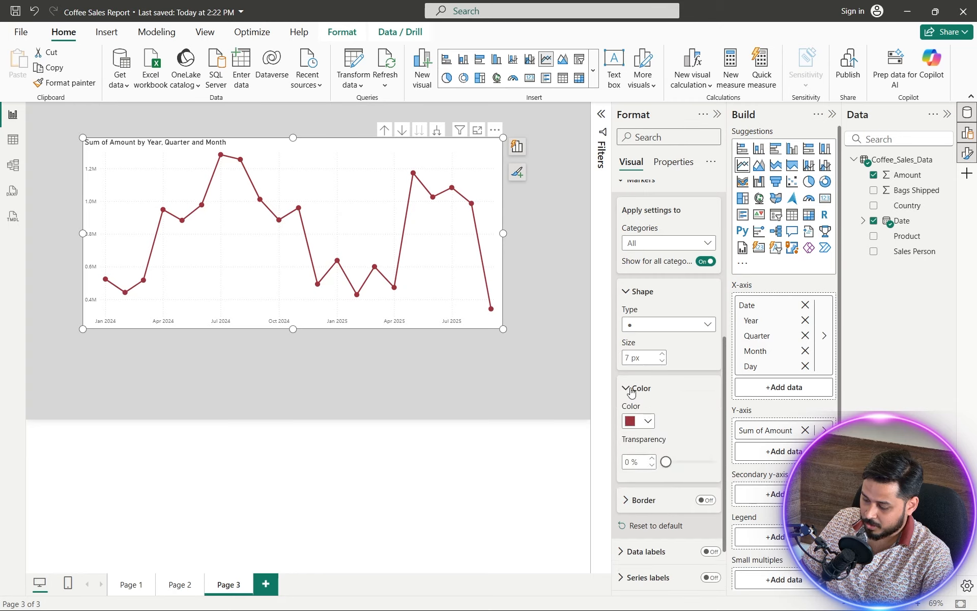
{"action": "left_click_drag", "start_coordinate": [667, 462], "coordinate": [681, 467]}
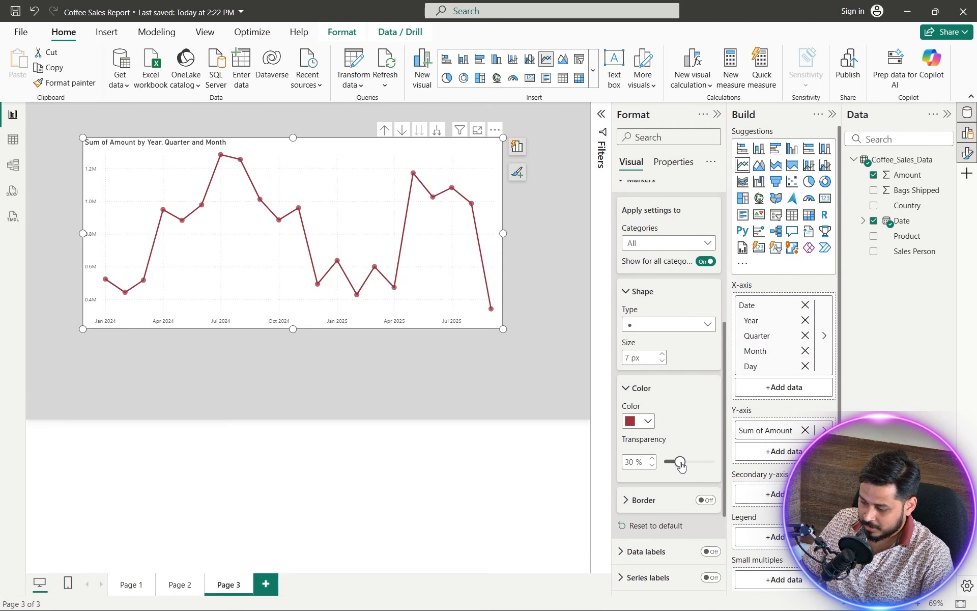
Step: Check the monthly chart on Page 2 and turn on data labels for the line chart on Page 3
{"action": "left_click", "coordinate": [181, 583]}
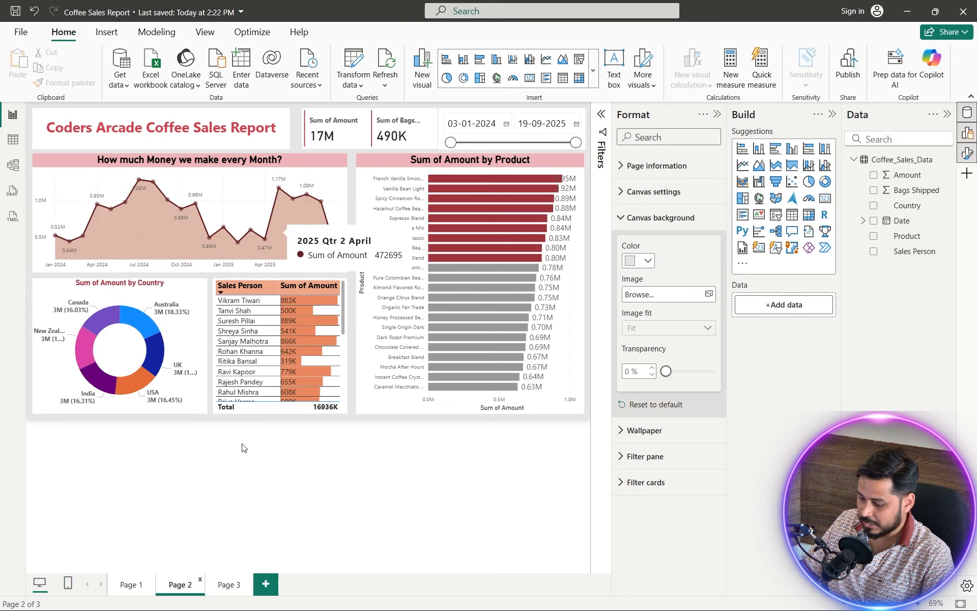
{"action": "left_click", "coordinate": [229, 584]}
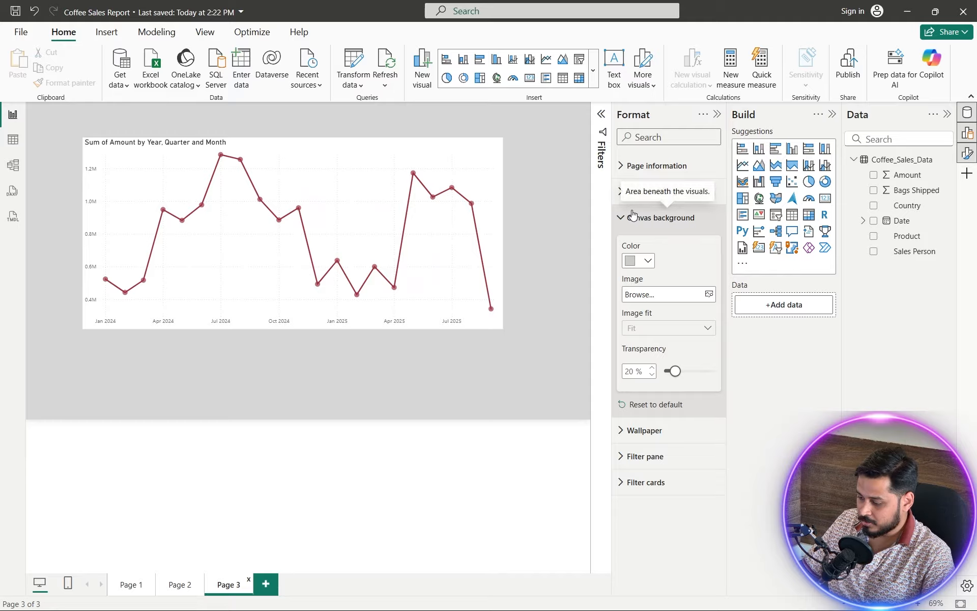
{"action": "left_click", "coordinate": [434, 282]}
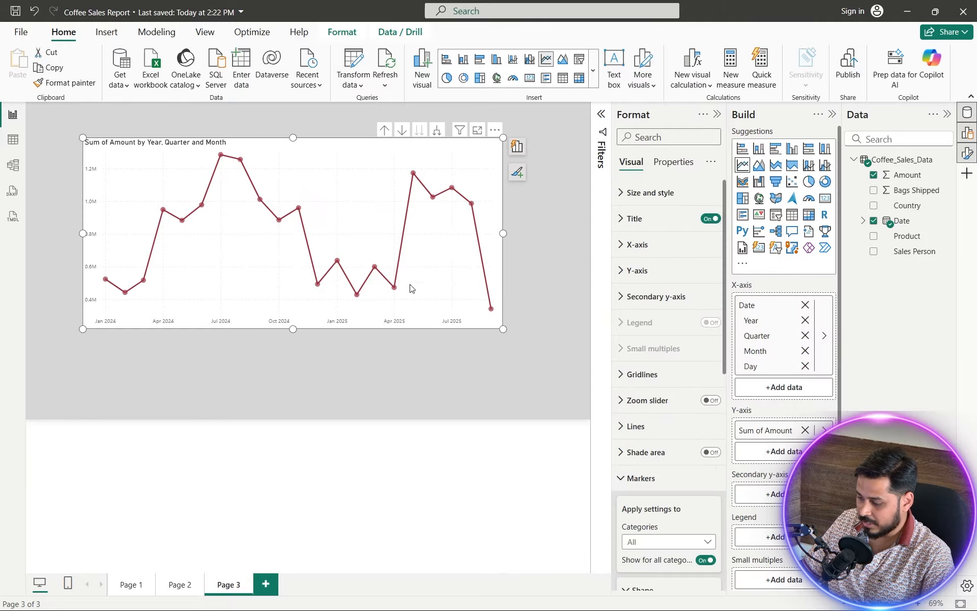
{"action": "scroll", "coordinate": [662, 428], "scroll_direction": "down", "scroll_amount": 5}
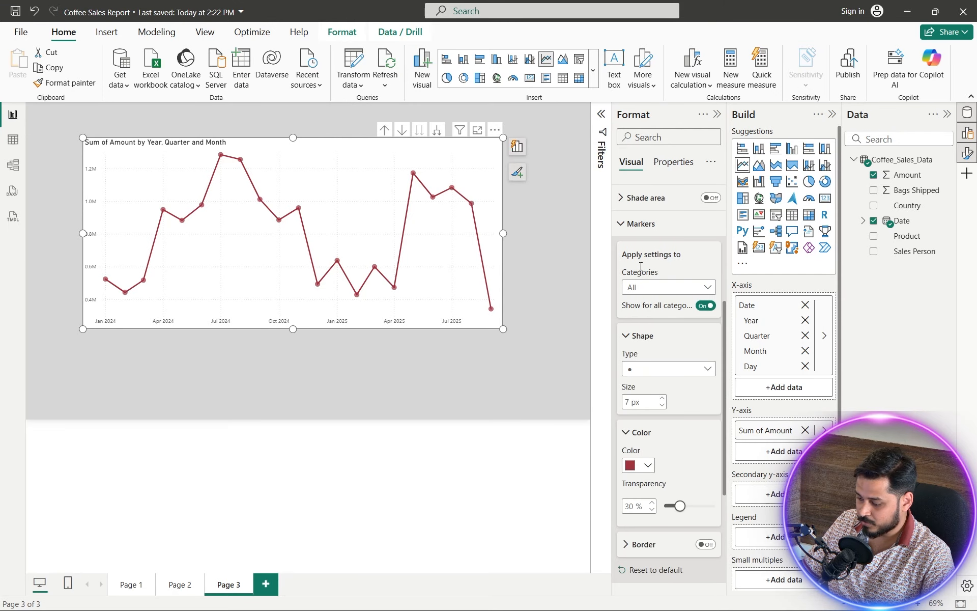
{"action": "left_click", "coordinate": [633, 227]}
{"action": "left_click", "coordinate": [711, 398]}
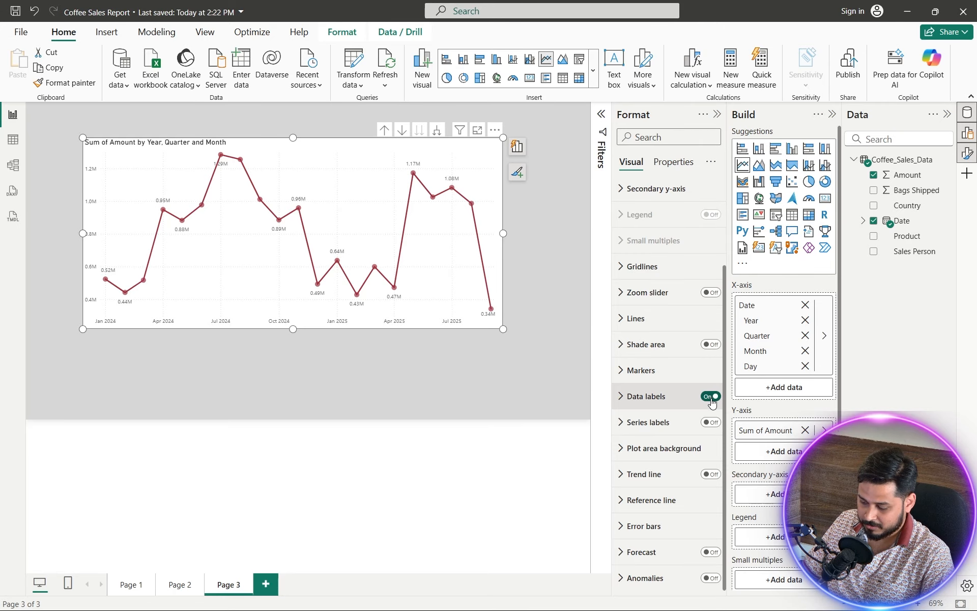
Step: Examine the series, position, density and value field options of the line chart's data labels
{"action": "left_click", "coordinate": [631, 399]}
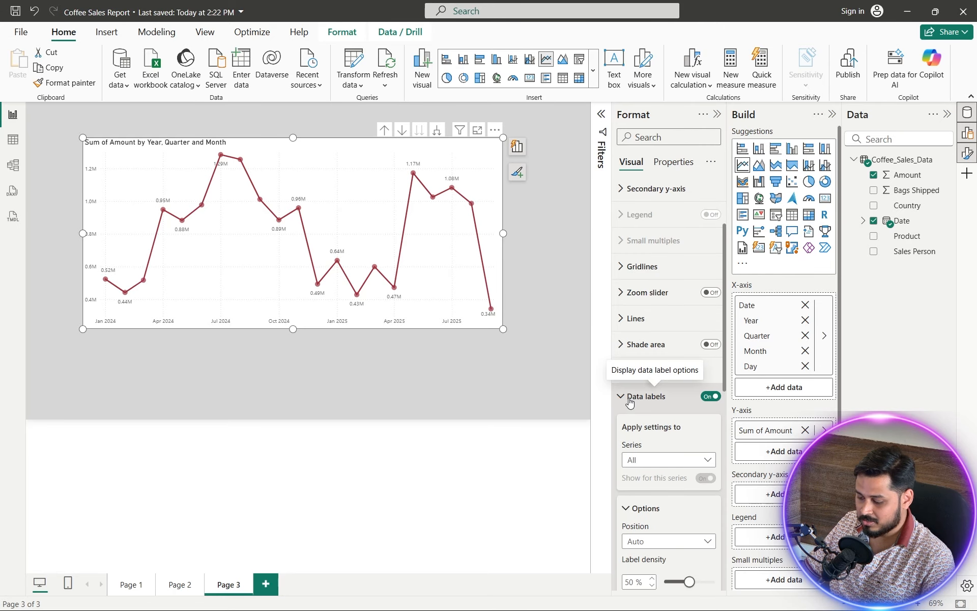
{"action": "scroll", "coordinate": [631, 402], "scroll_direction": "down", "scroll_amount": 4}
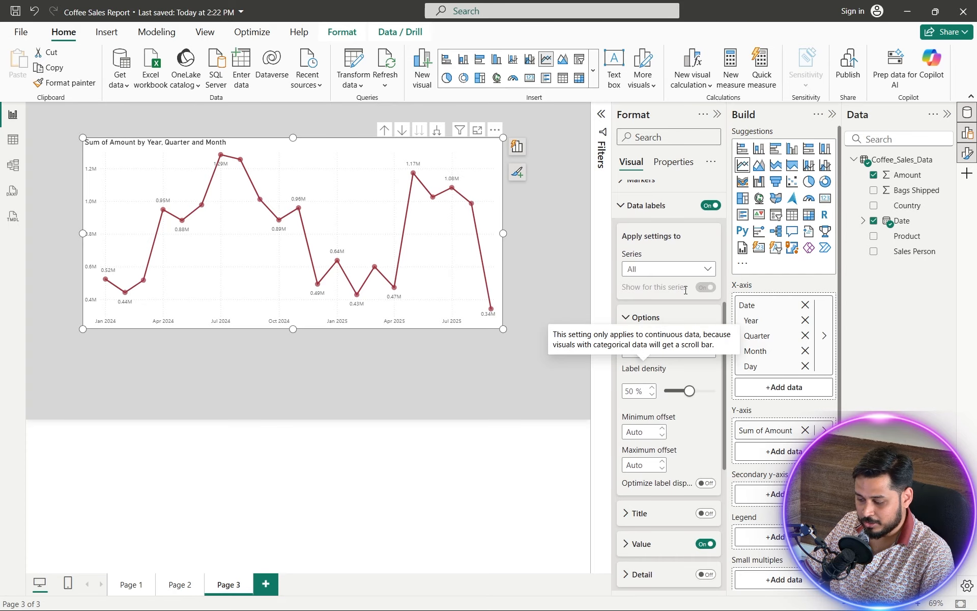
{"action": "left_click", "coordinate": [688, 275]}
{"action": "left_click", "coordinate": [695, 272]}
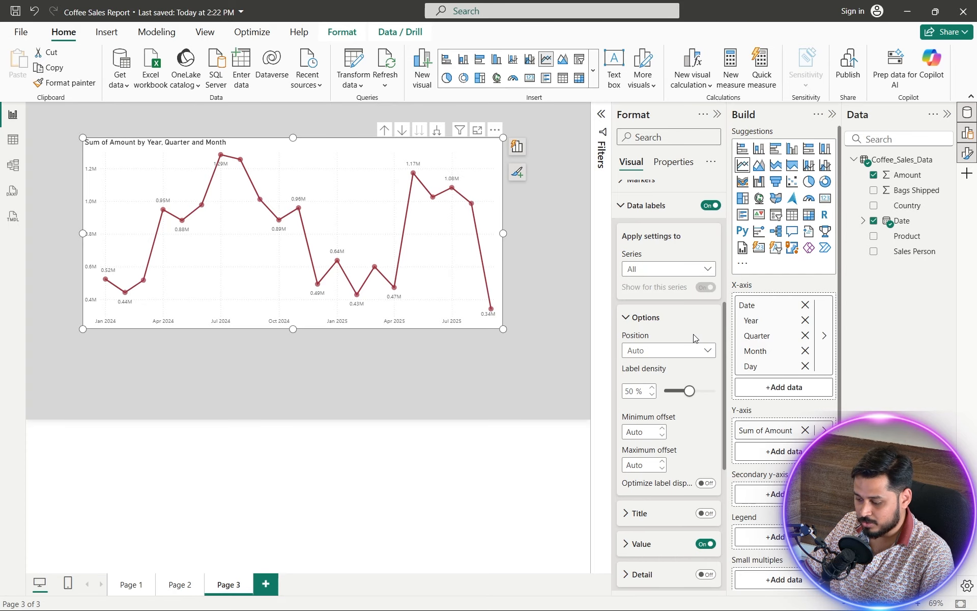
{"action": "scroll", "coordinate": [692, 334], "scroll_direction": "down", "scroll_amount": 1}
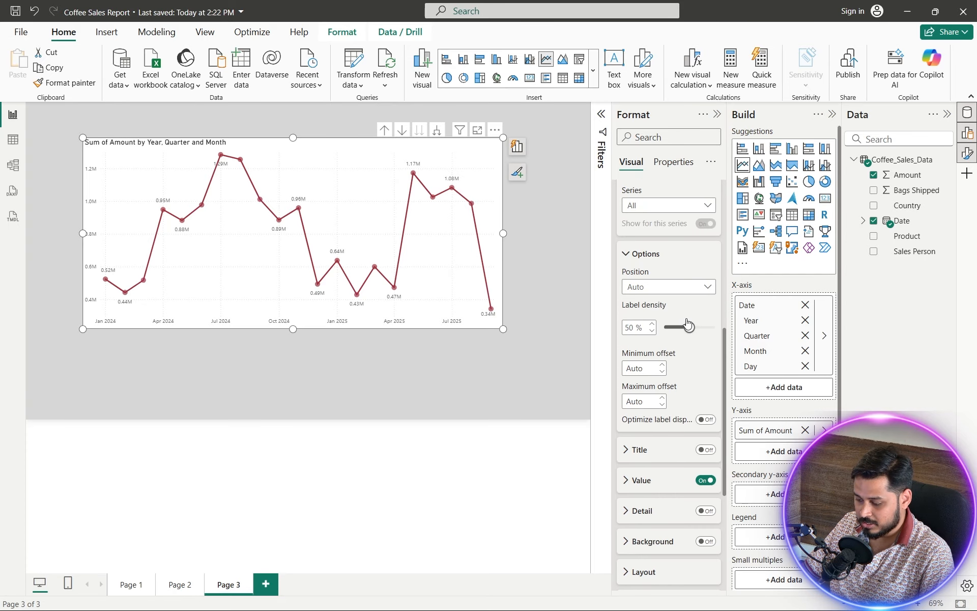
{"action": "left_click", "coordinate": [632, 480]}
{"action": "scroll", "coordinate": [651, 446], "scroll_direction": "down", "scroll_amount": 5}
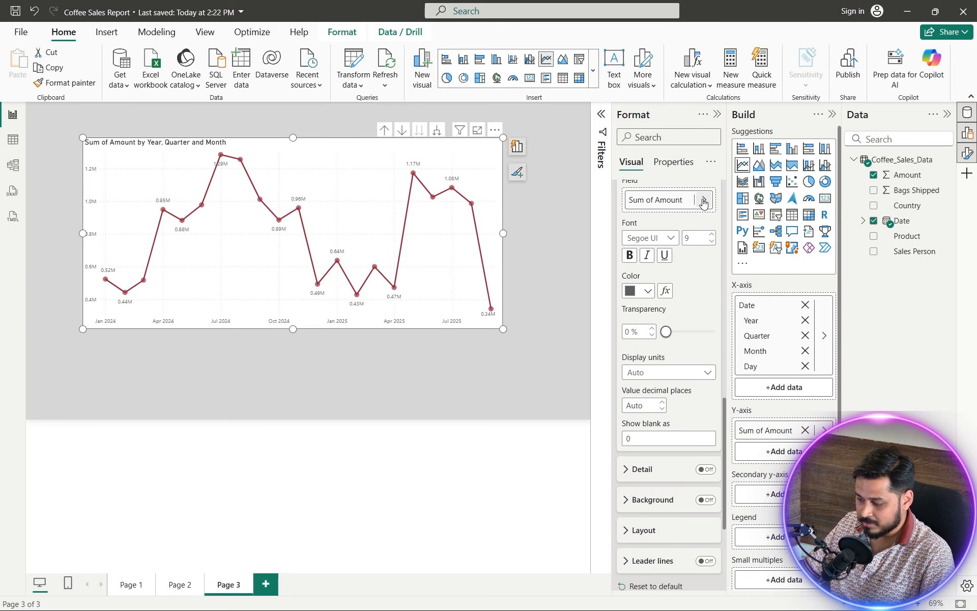
{"action": "left_click", "coordinate": [704, 202]}
{"action": "left_click", "coordinate": [793, 197]}
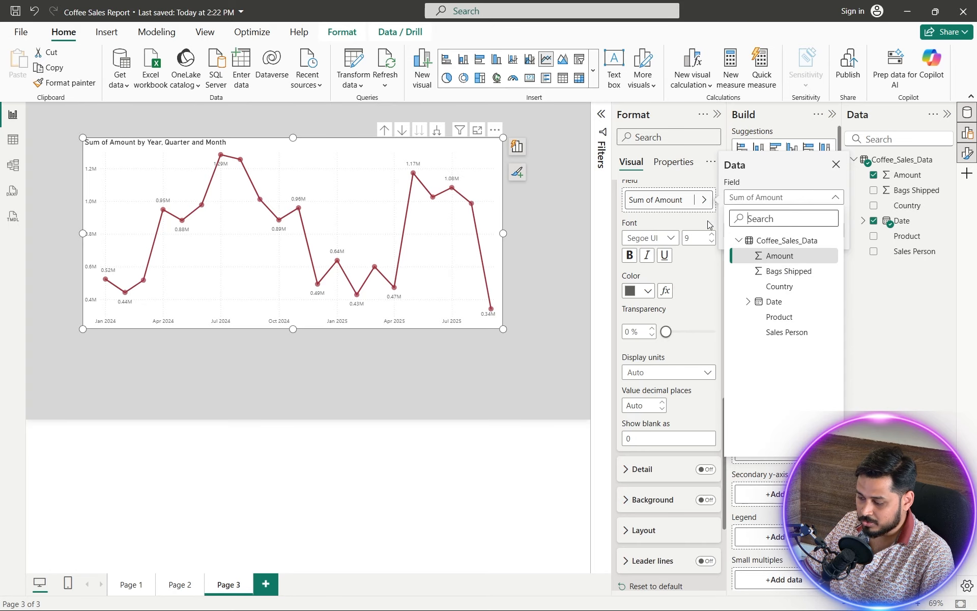
{"action": "left_click", "coordinate": [708, 204]}
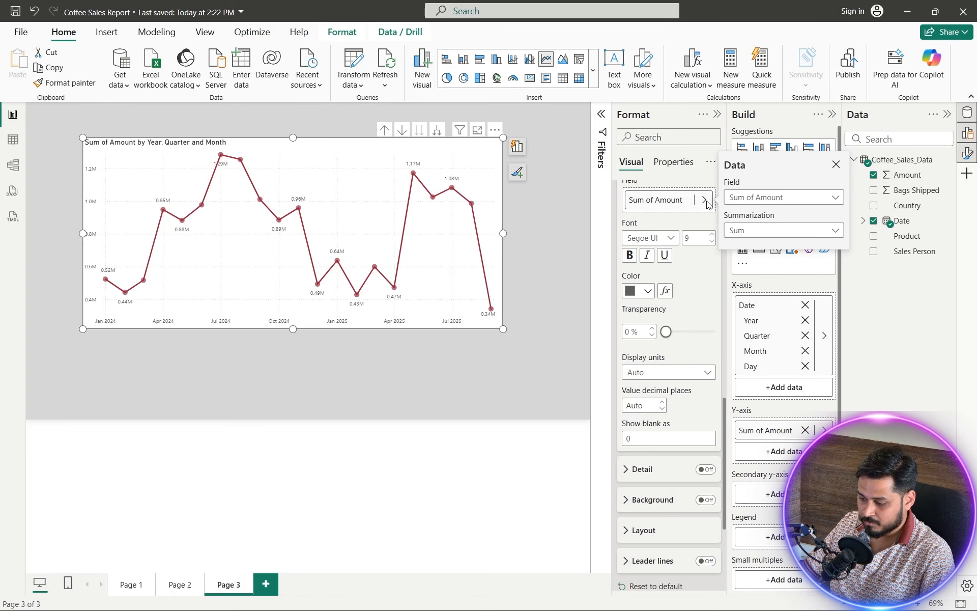
Step: Make the line chart's data label values bold at font size 9
{"action": "left_click", "coordinate": [631, 255]}
{"action": "left_click", "coordinate": [631, 256]}
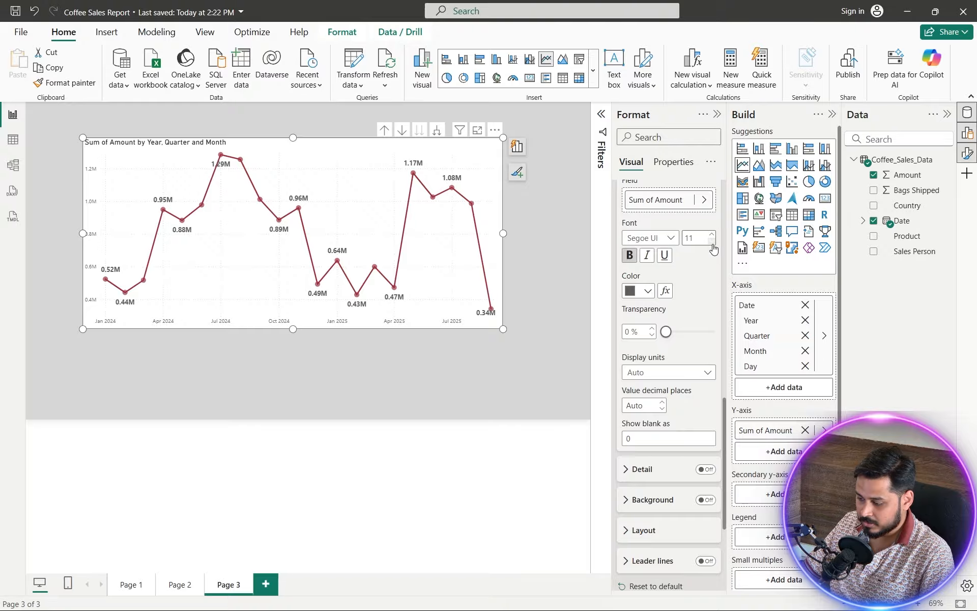
{"action": "left_click", "coordinate": [713, 242]}
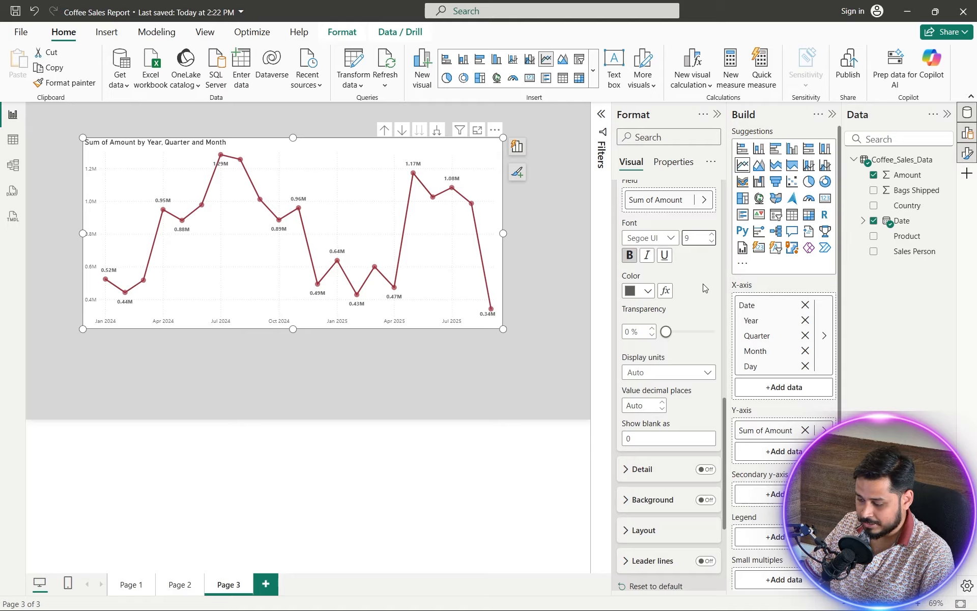
{"action": "scroll", "coordinate": [703, 283], "scroll_direction": "up", "scroll_amount": 5}
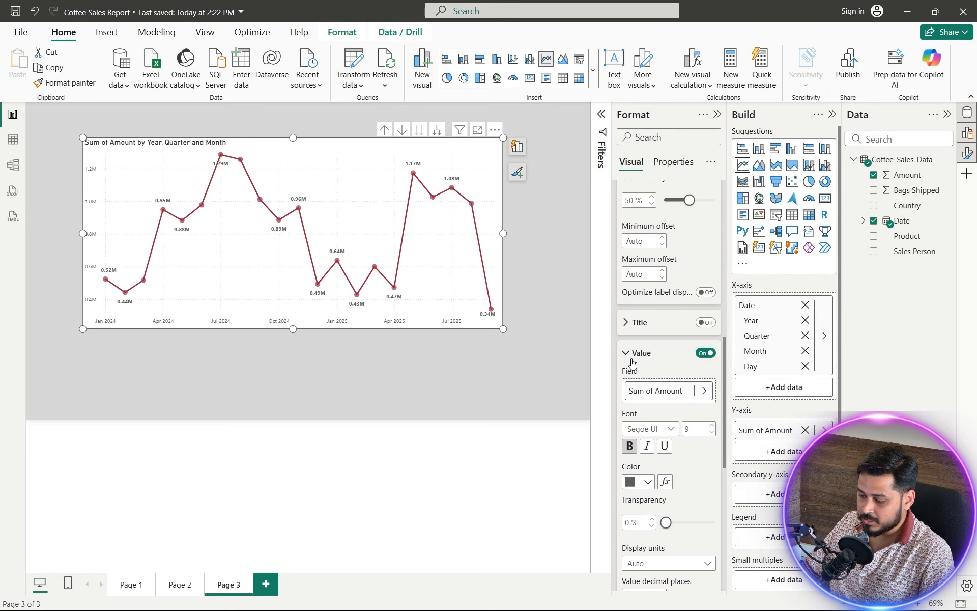
{"action": "left_click", "coordinate": [649, 350]}
{"action": "scroll", "coordinate": [655, 390], "scroll_direction": "up", "scroll_amount": 3}
{"action": "left_click", "coordinate": [631, 318]}
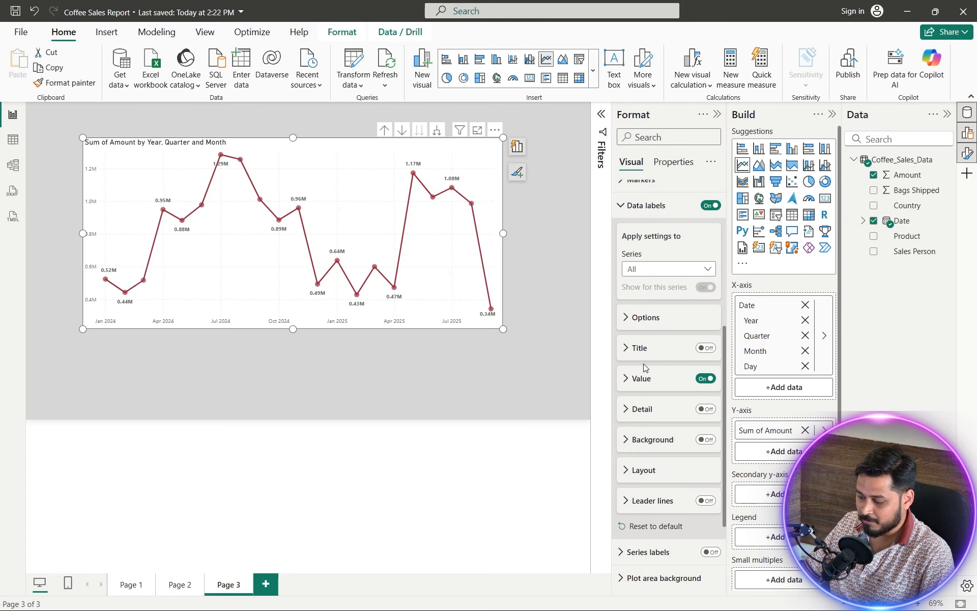
{"action": "scroll", "coordinate": [647, 366], "scroll_direction": "up", "scroll_amount": 3}
{"action": "left_click", "coordinate": [630, 333]}
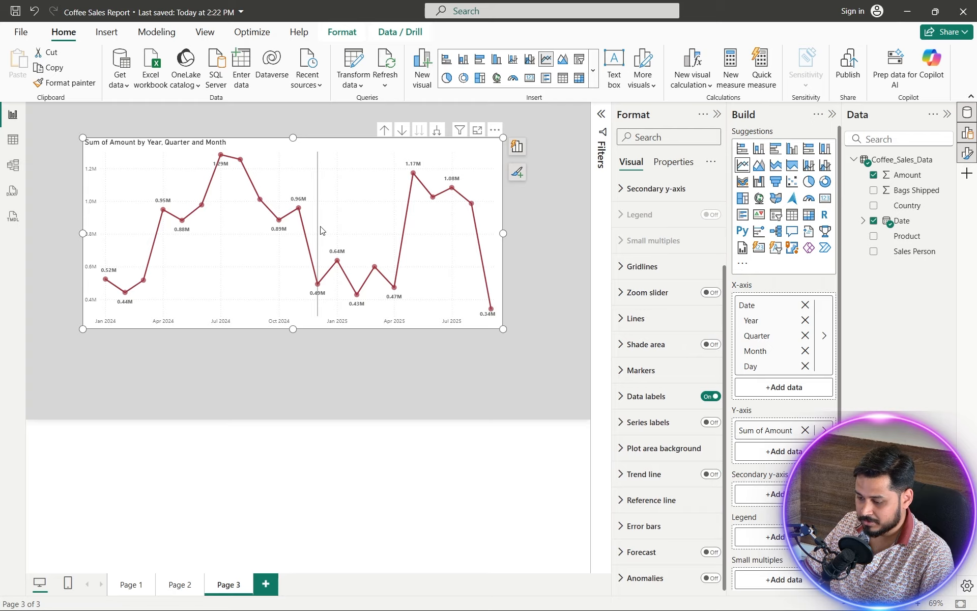
Step: Check the monthly chart on Page 2 and turn on the shade area for the Page 3 line chart
{"action": "left_click", "coordinate": [179, 585]}
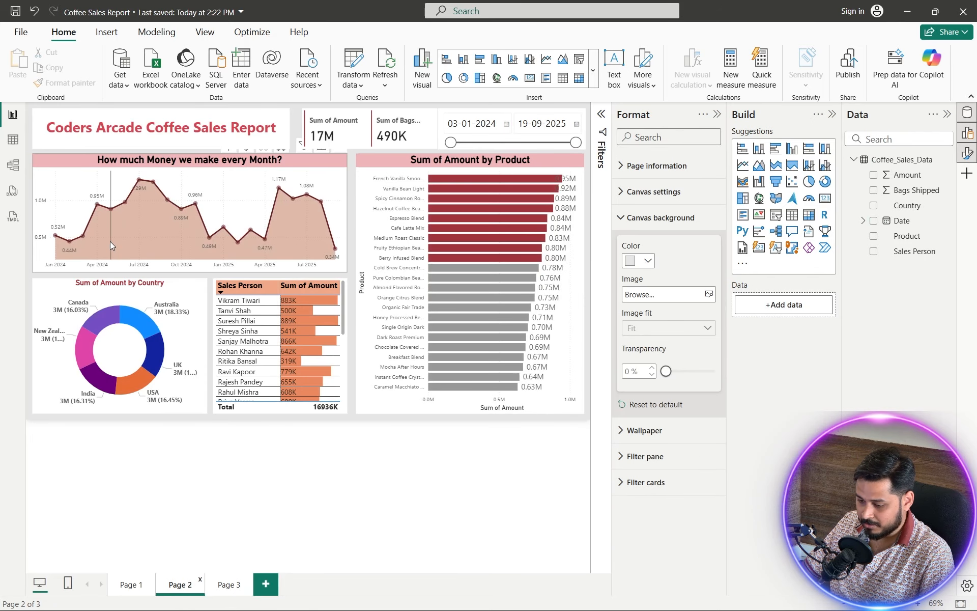
{"action": "left_click", "coordinate": [229, 586]}
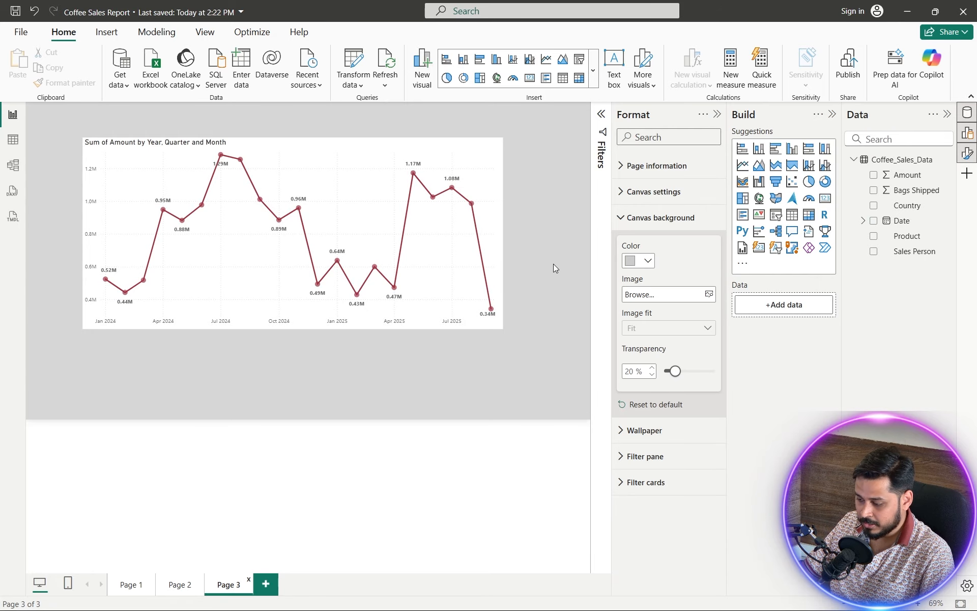
{"action": "left_click", "coordinate": [475, 258]}
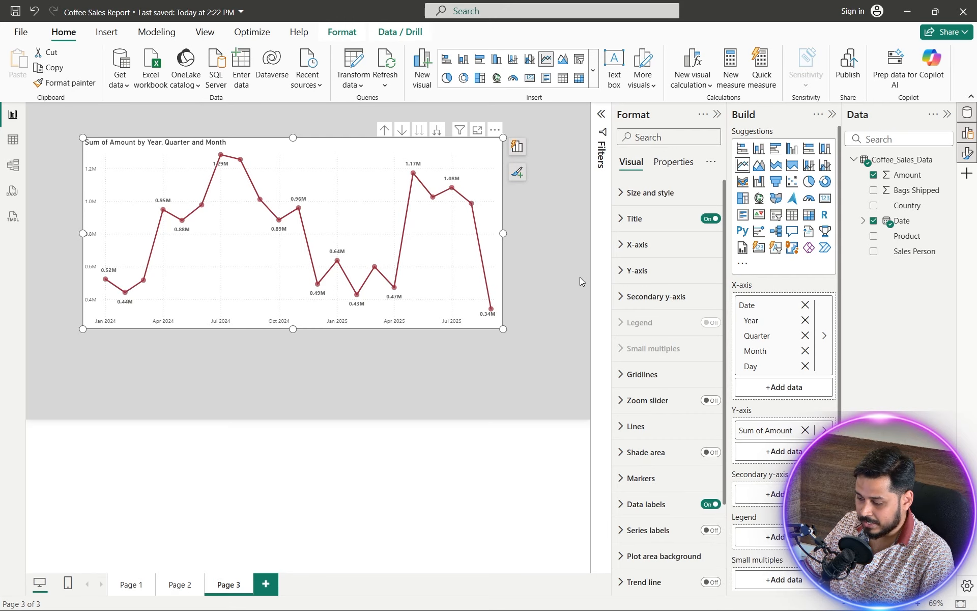
{"action": "scroll", "coordinate": [649, 382], "scroll_direction": "down", "scroll_amount": 5}
{"action": "left_click", "coordinate": [711, 346]}
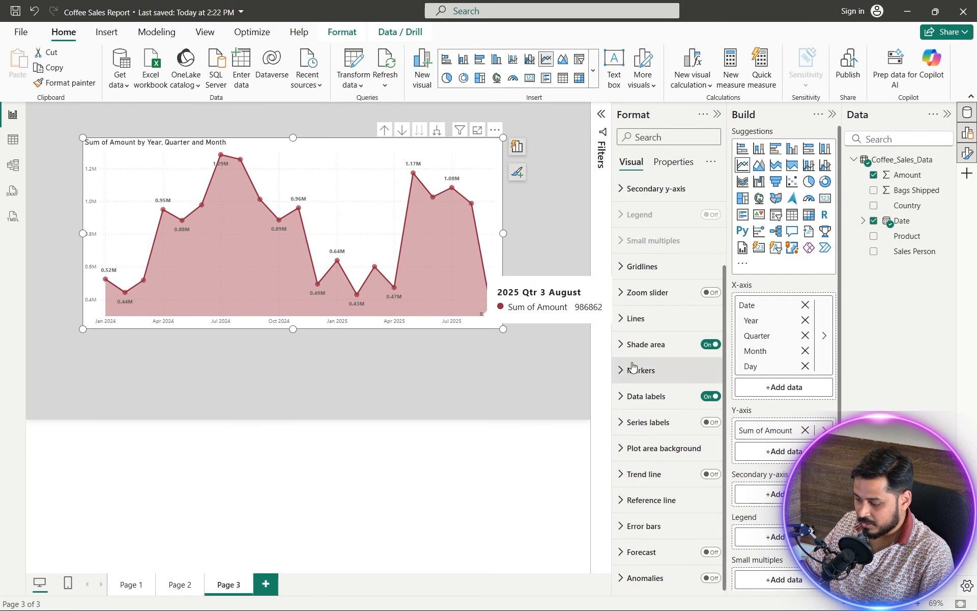
Step: Stop the shade area from matching the line color and set its fill color to orange
{"action": "left_click", "coordinate": [628, 348]}
{"action": "scroll", "coordinate": [643, 360], "scroll_direction": "down", "scroll_amount": 3}
{"action": "scroll", "coordinate": [636, 326], "scroll_direction": "down", "scroll_amount": 2}
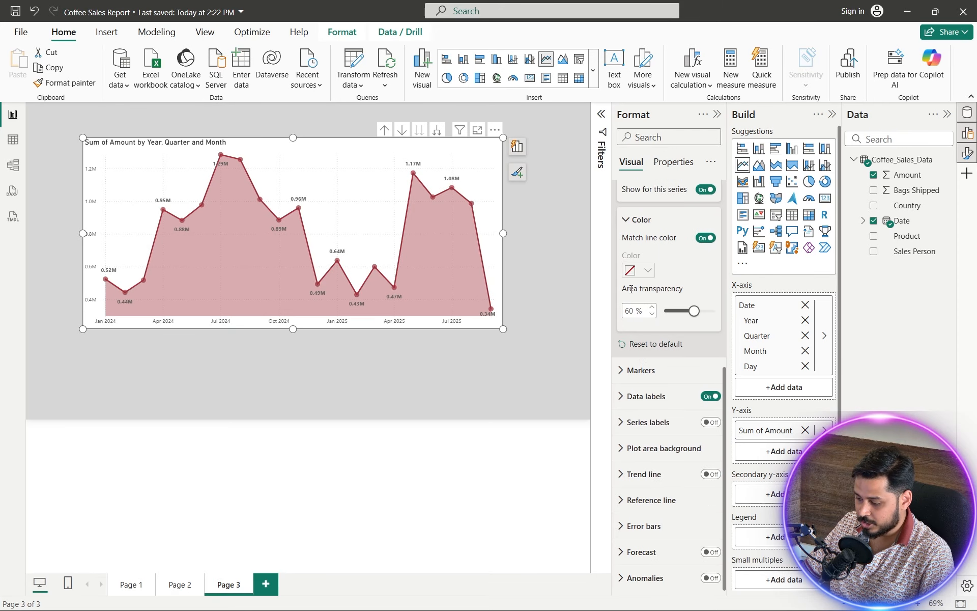
{"action": "left_click", "coordinate": [706, 238]}
{"action": "left_click", "coordinate": [648, 273]}
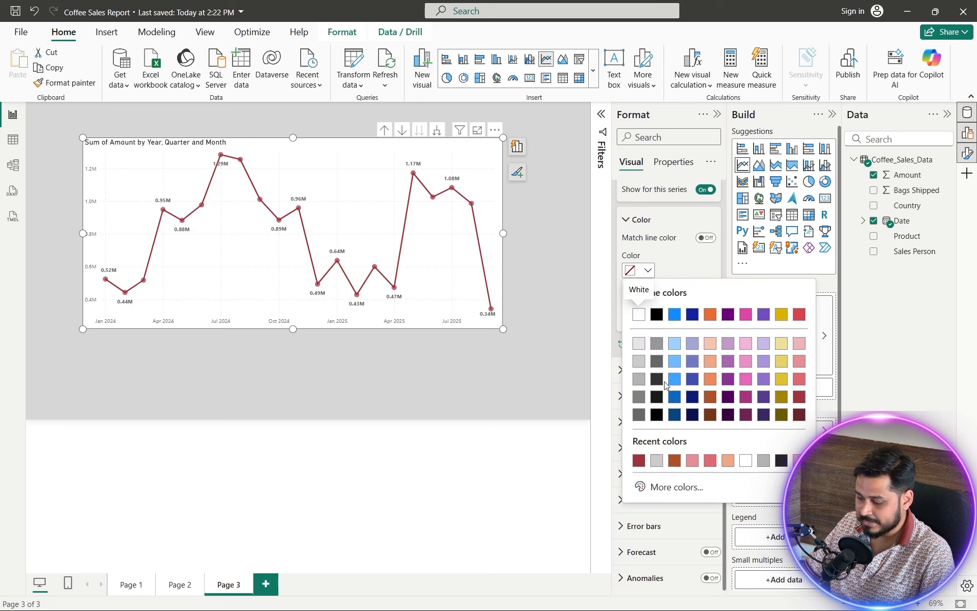
{"action": "left_click", "coordinate": [711, 379]}
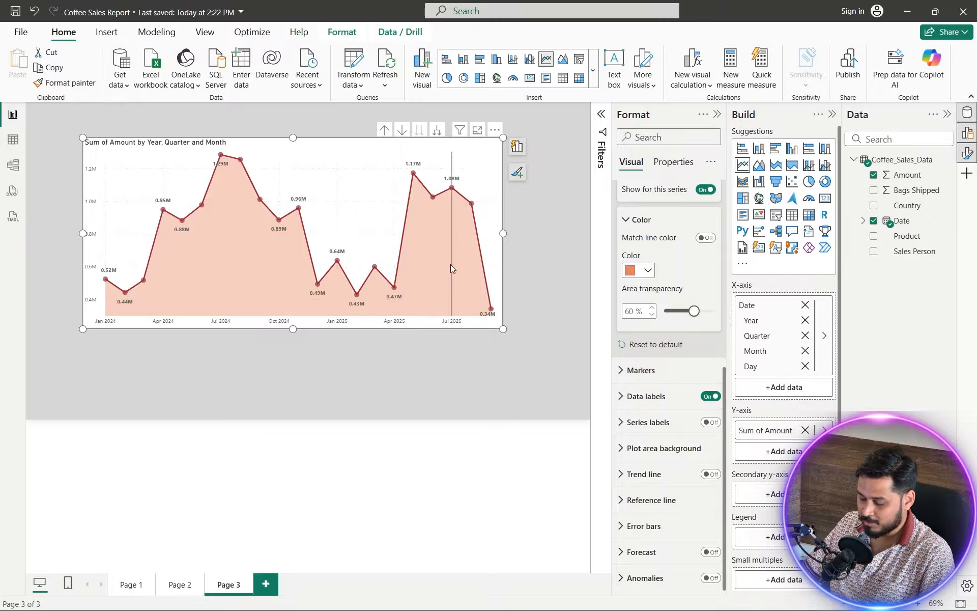
{"action": "mouse_move", "coordinate": [452, 269]}
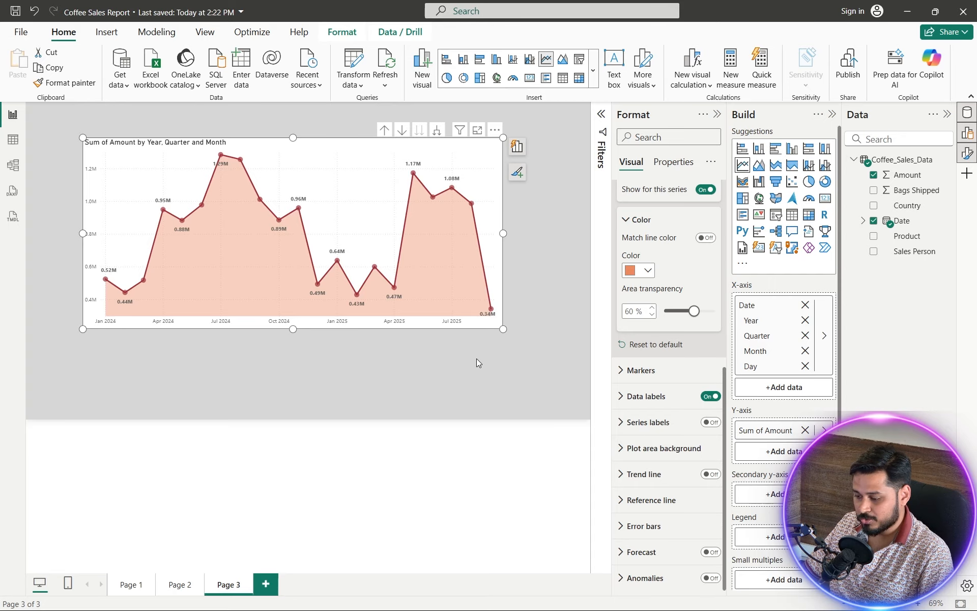
{"action": "left_click", "coordinate": [636, 220]}
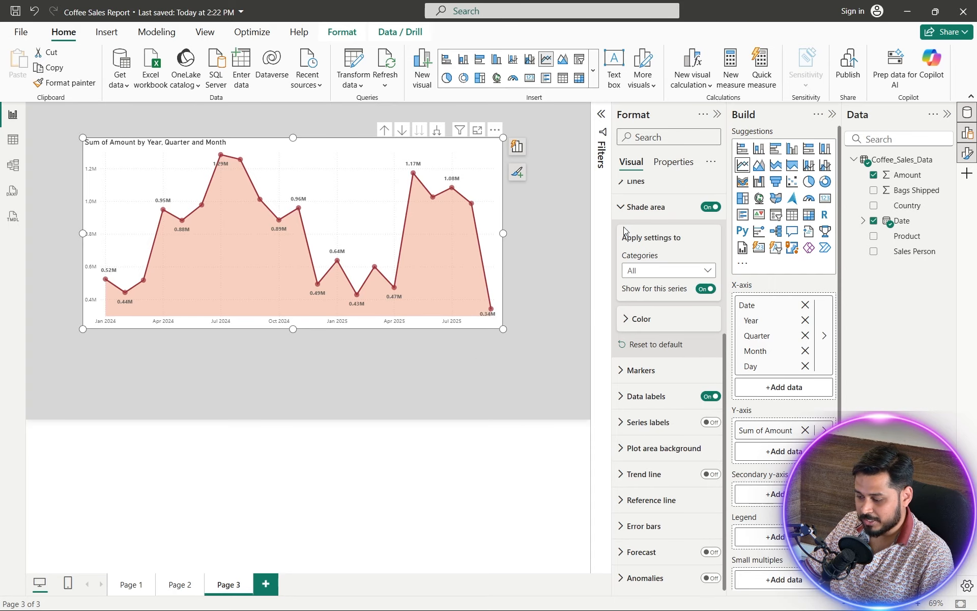
{"action": "left_click", "coordinate": [643, 207]}
Step: Compare the line chart's title and shading on Page 3 with the monthly chart on Page 2
{"action": "mouse_move", "coordinate": [370, 274]}
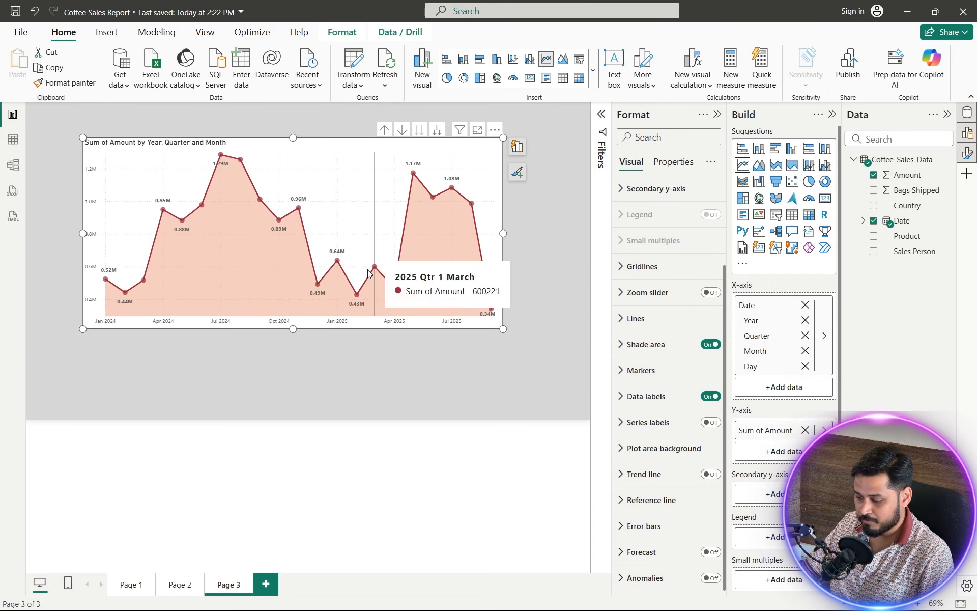
{"action": "scroll", "coordinate": [632, 341], "scroll_direction": "up", "scroll_amount": 3}
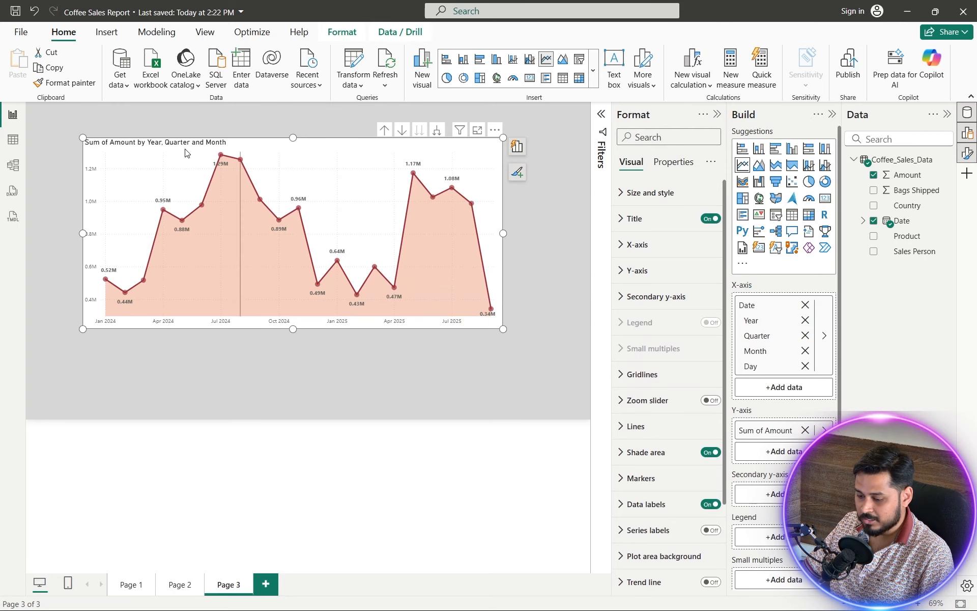
{"action": "left_click", "coordinate": [181, 586]}
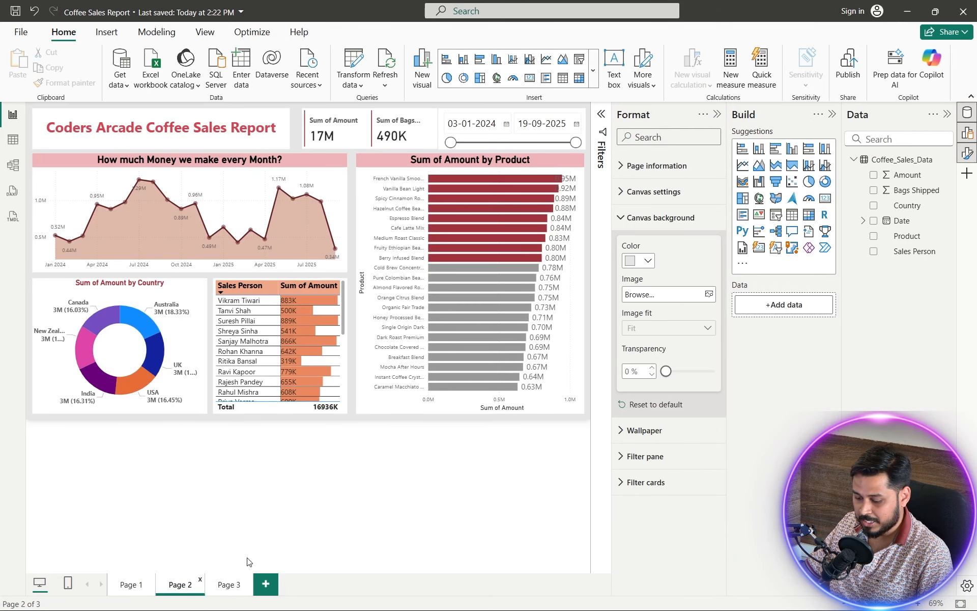
{"action": "left_click", "coordinate": [230, 585]}
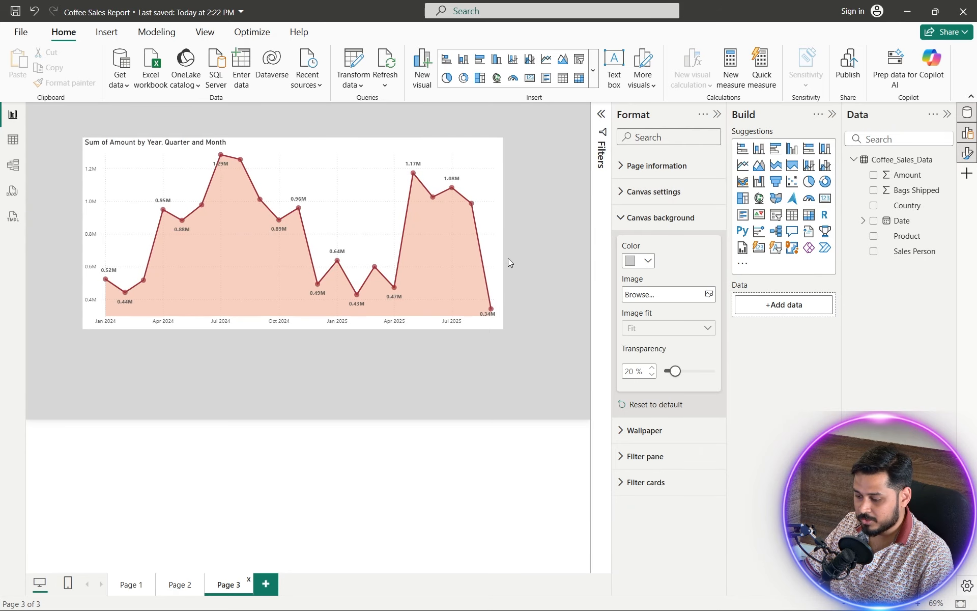
Step: Change the Page 3 line chart's title text to "How much Monet we Make?"
{"action": "left_click", "coordinate": [483, 231]}
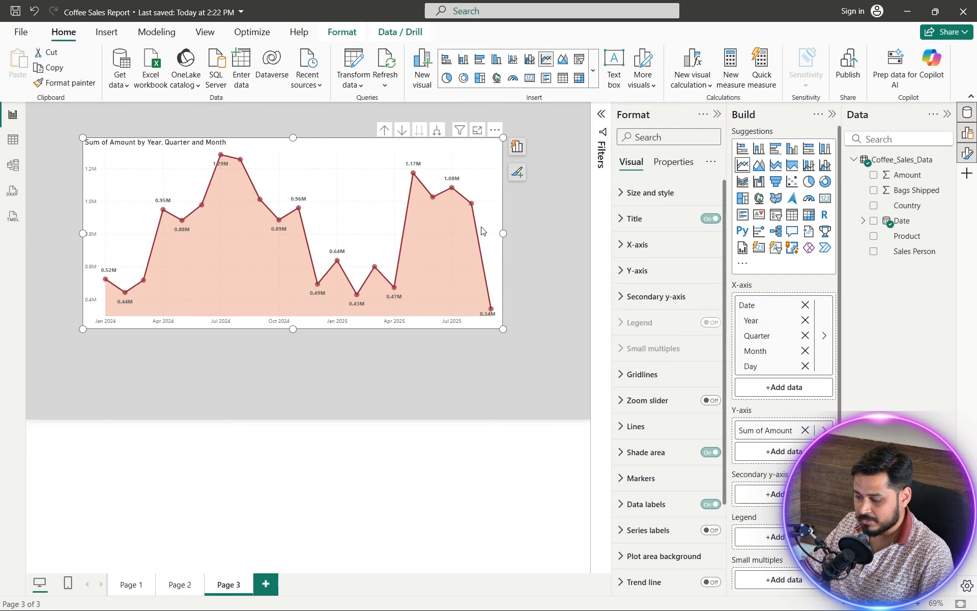
{"action": "left_click", "coordinate": [632, 219]}
{"action": "left_click", "coordinate": [654, 283]}
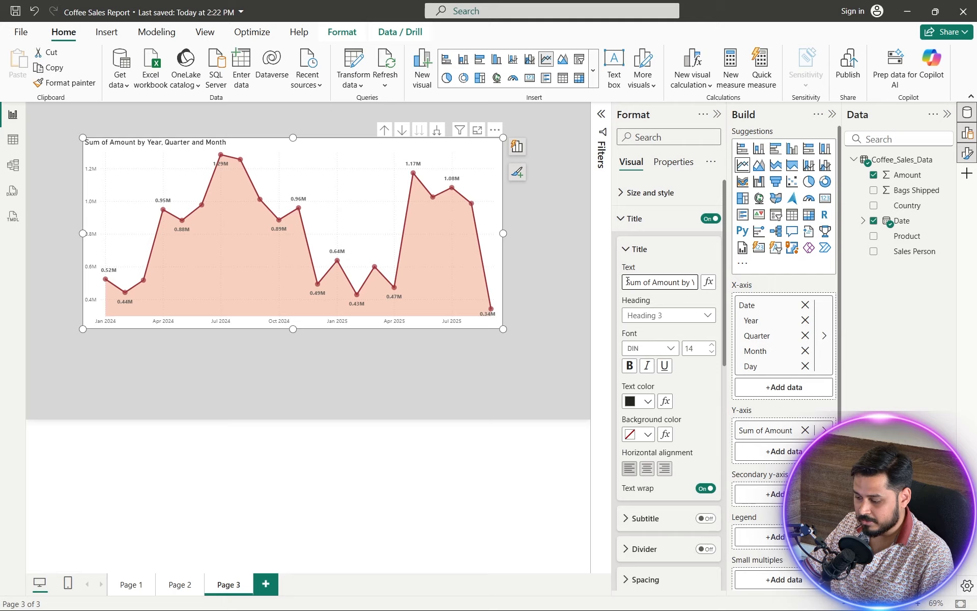
{"action": "left_click_drag", "start_coordinate": [628, 282], "coordinate": [760, 282]}
{"action": "type", "text": "Ho"}
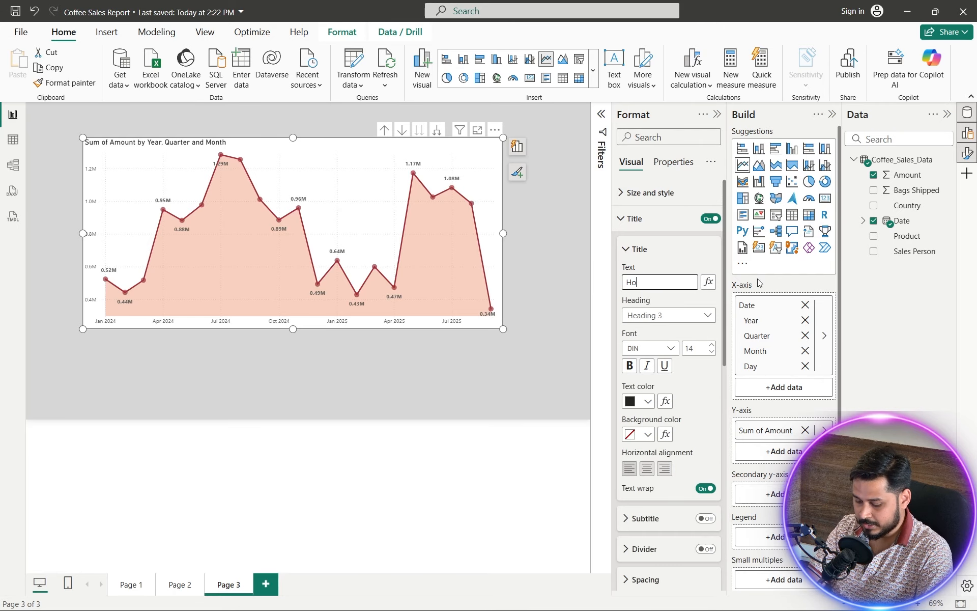
{"action": "type", "text": "w much "}
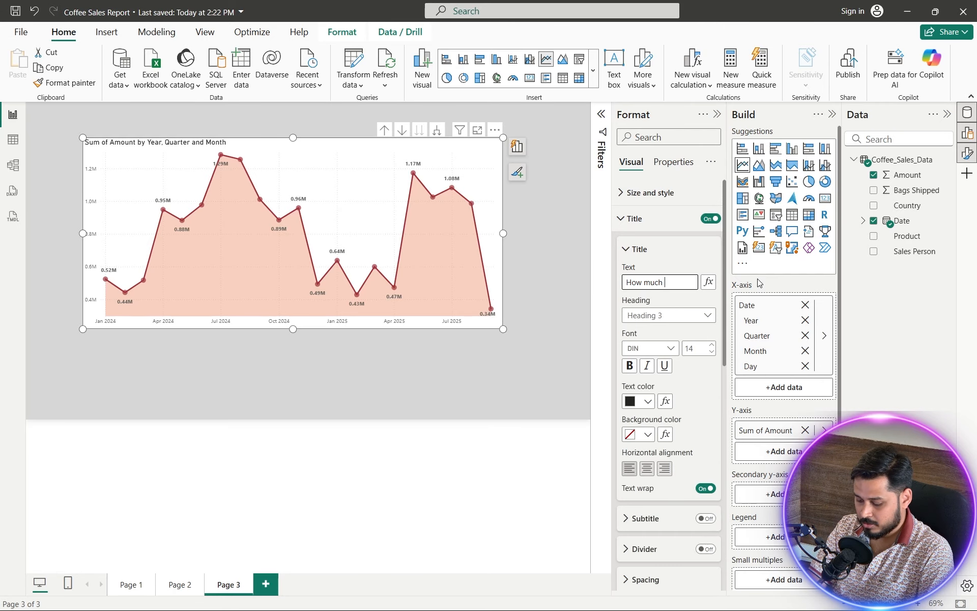
{"action": "type", "text": "Monet we Make?"}
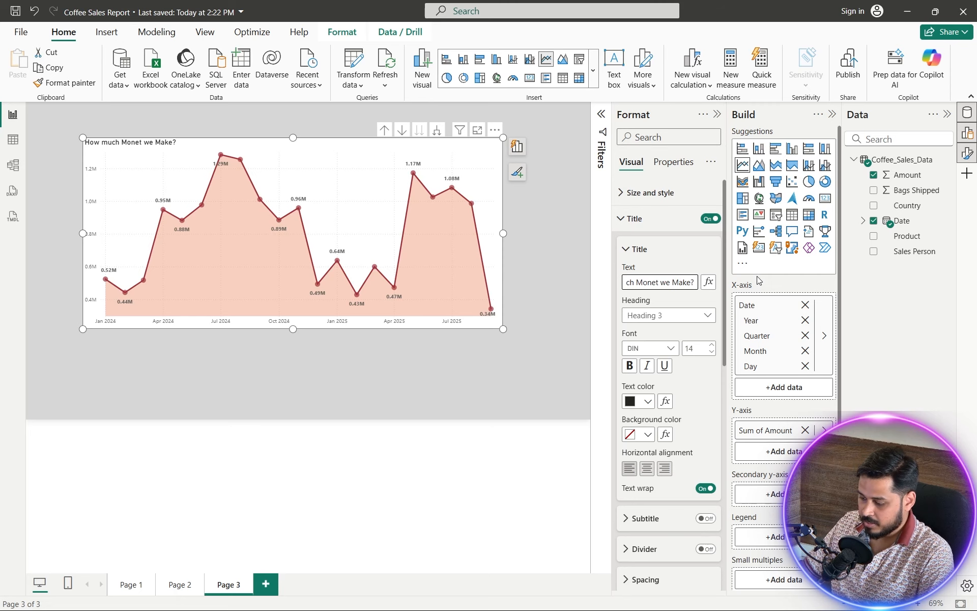
Step: Make the line chart's title bold and set its text color to black
{"action": "left_click", "coordinate": [629, 367]}
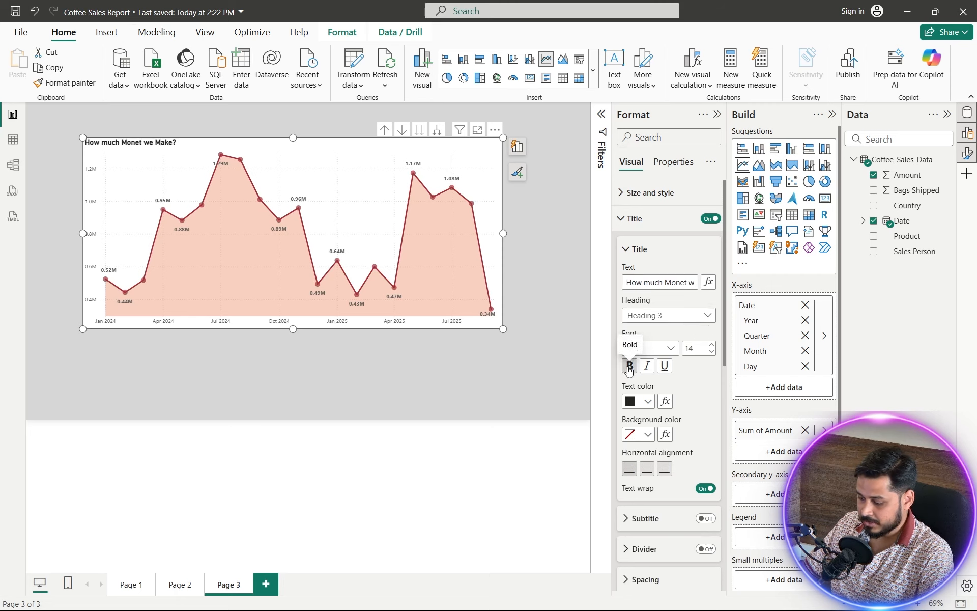
{"action": "left_click", "coordinate": [647, 401]}
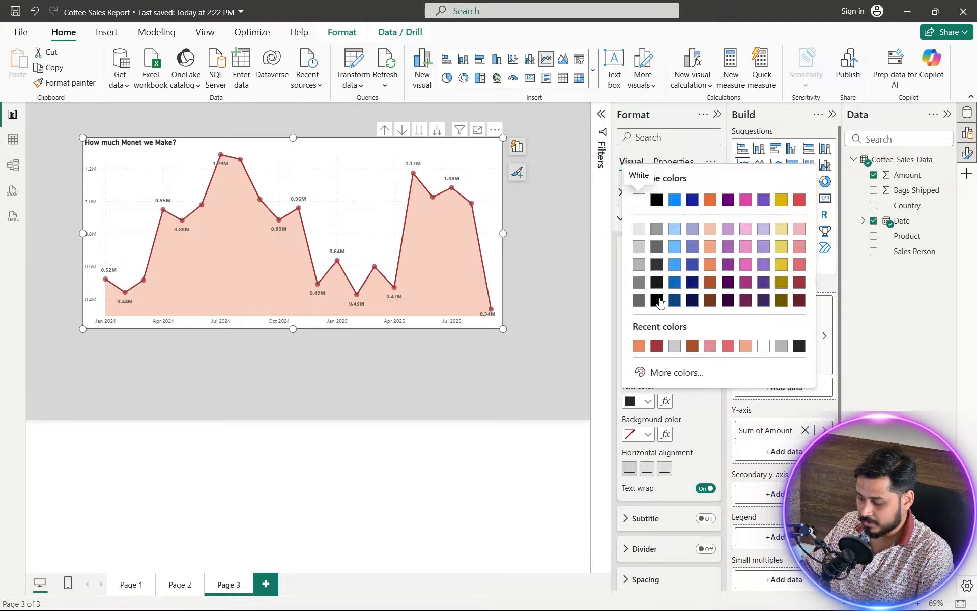
{"action": "left_click", "coordinate": [657, 300]}
Step: Try a medium orange and a light red background for the line chart's title
{"action": "left_click", "coordinate": [648, 434]}
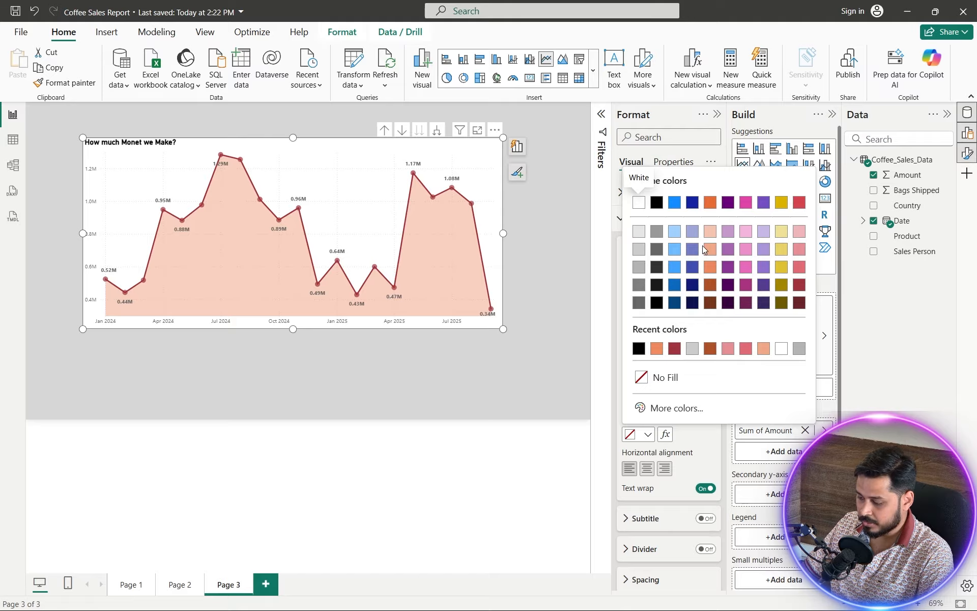
{"action": "left_click", "coordinate": [712, 266]}
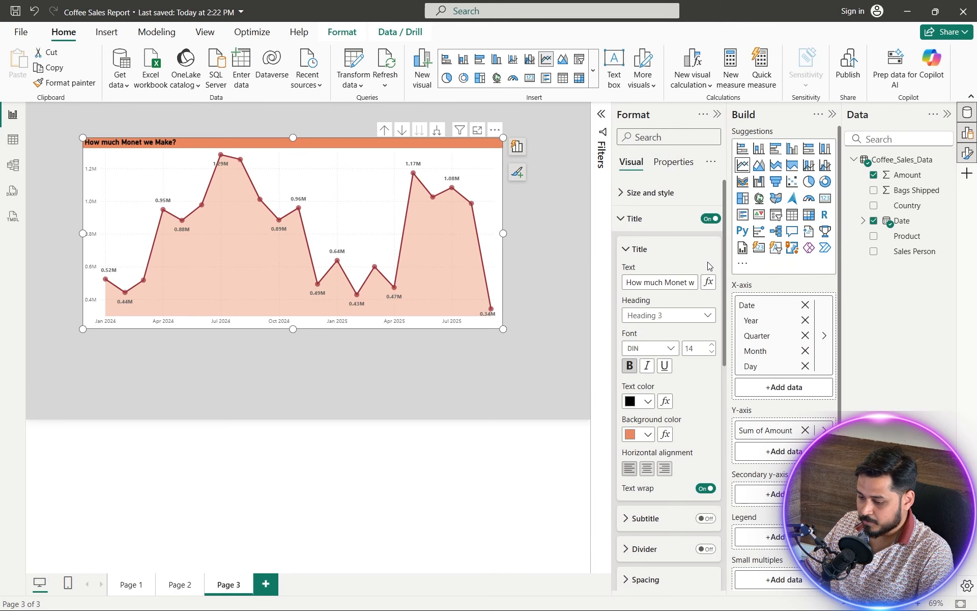
{"action": "left_click", "coordinate": [648, 434]}
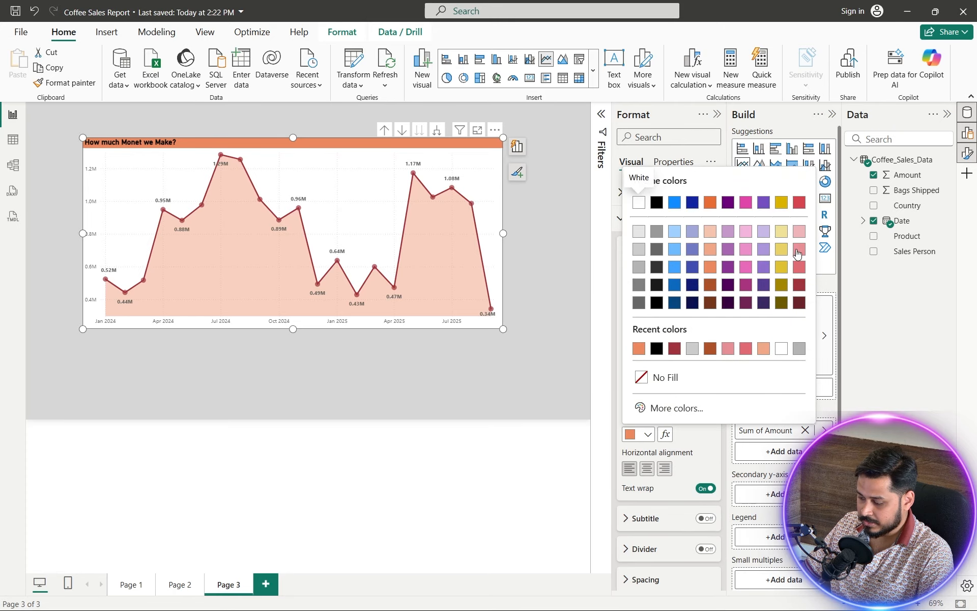
{"action": "left_click", "coordinate": [798, 250]}
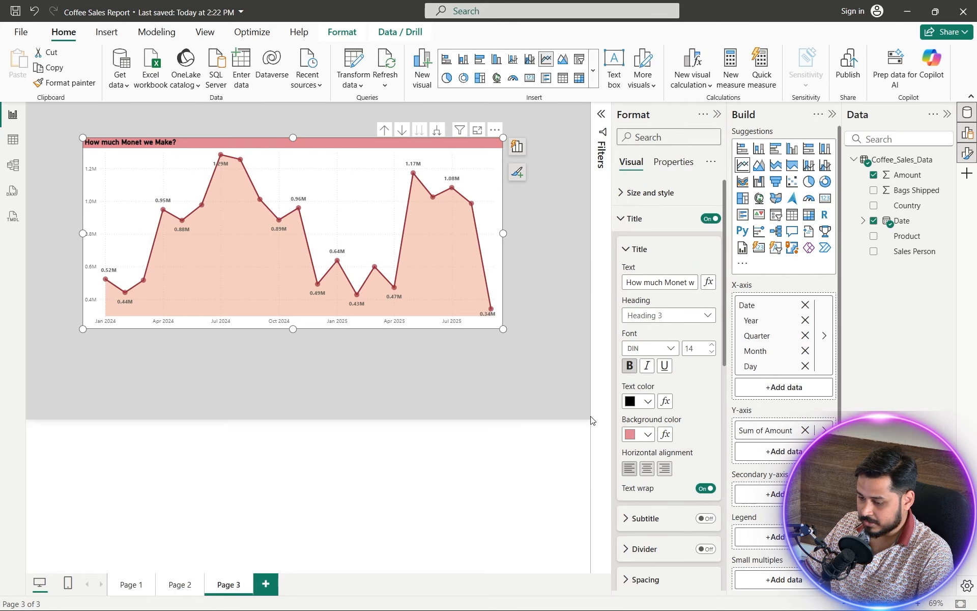
Step: Give the line chart's title a lighter orange background, font size 21 and centered alignment
{"action": "left_click", "coordinate": [647, 434]}
{"action": "left_click", "coordinate": [715, 249]}
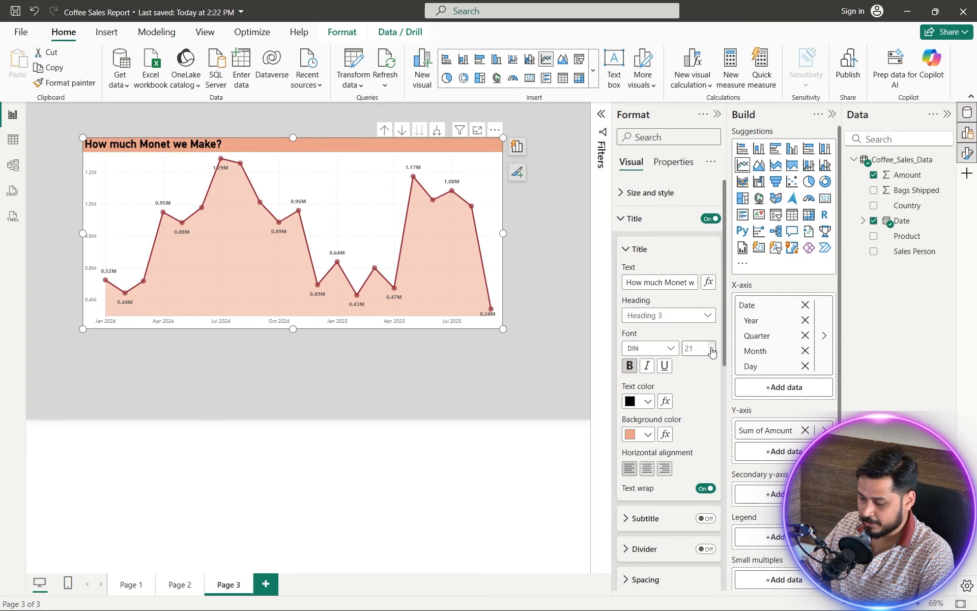
{"action": "left_click", "coordinate": [647, 469]}
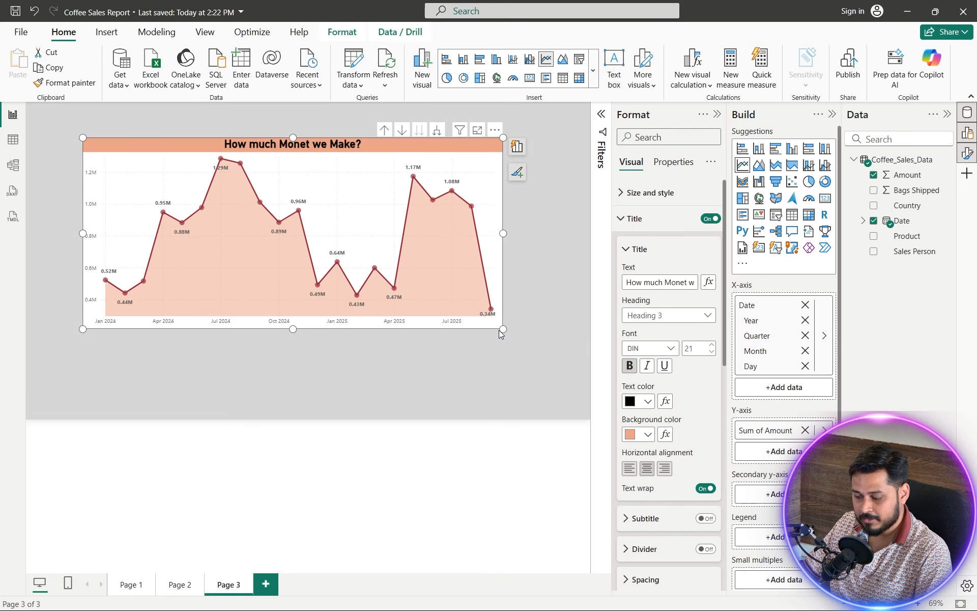
Step: Move the line chart near the page's upper-left corner and shrink it to about half the page width
{"action": "left_click_drag", "start_coordinate": [498, 246], "coordinate": [447, 236]}
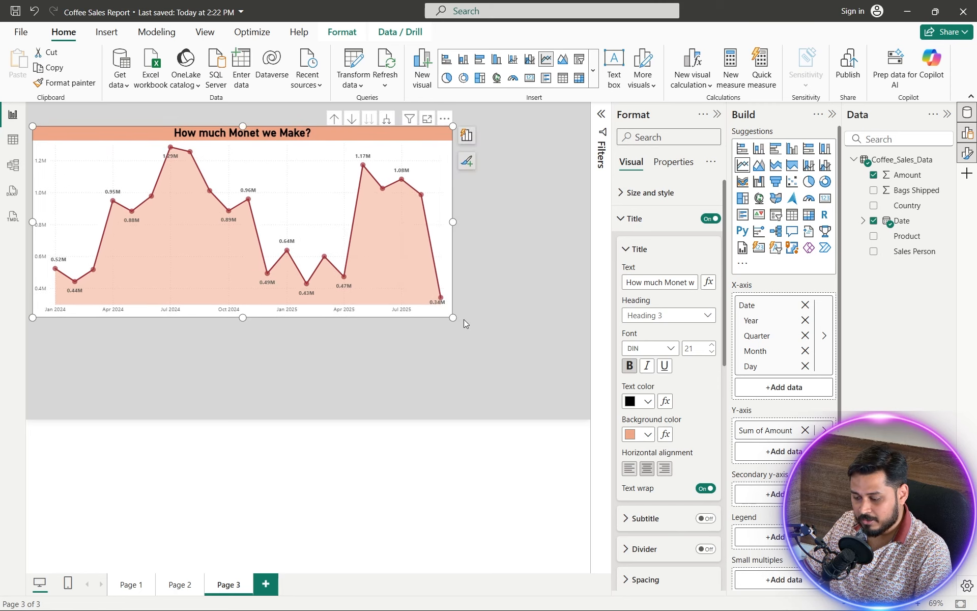
{"action": "left_click_drag", "start_coordinate": [454, 318], "coordinate": [326, 277]}
{"action": "left_click", "coordinate": [493, 411]}
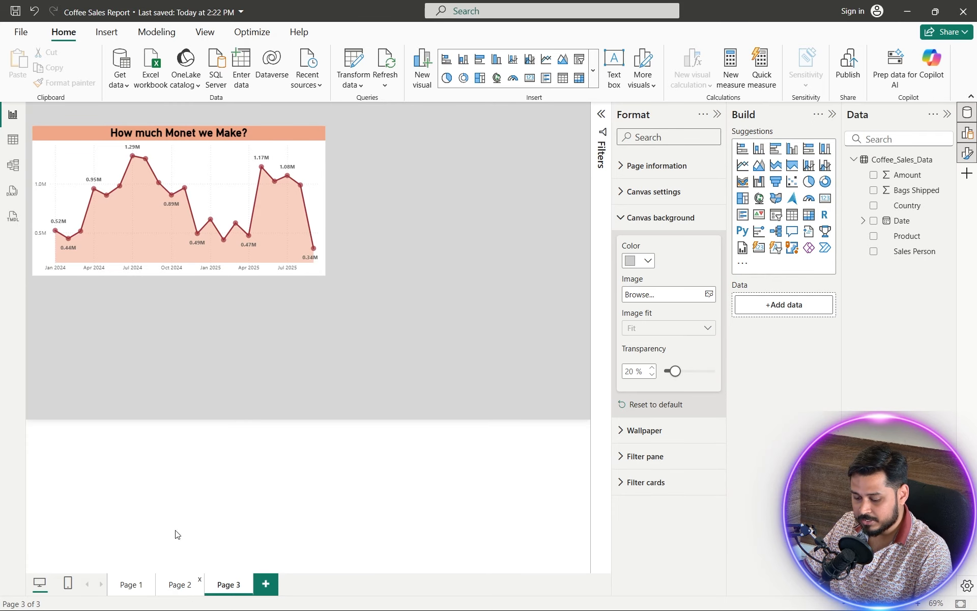
Step: Check the country donut chart on Page 2 and insert a donut chart below the line chart on Page 3
{"action": "left_click", "coordinate": [179, 585]}
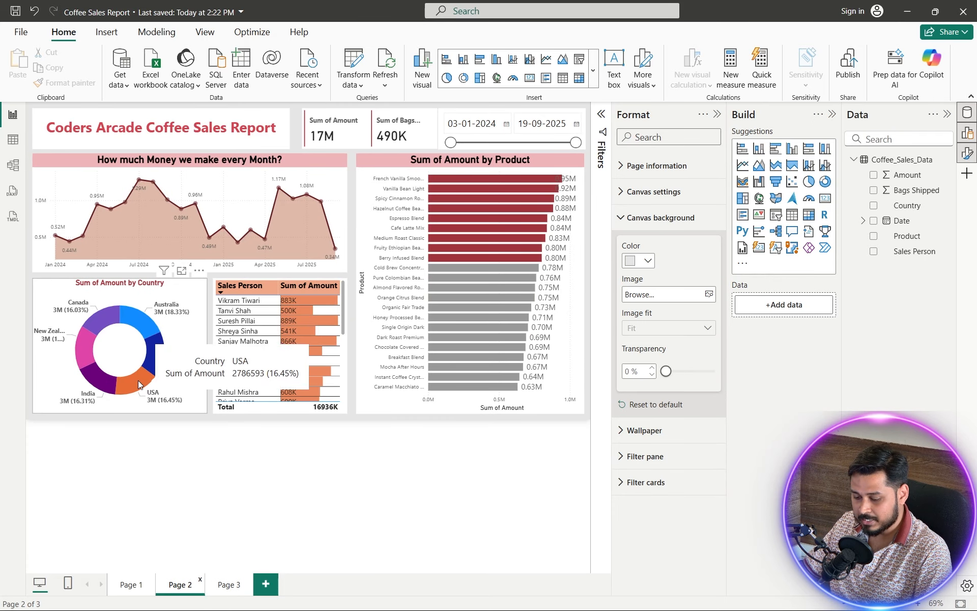
{"action": "left_click", "coordinate": [131, 361]}
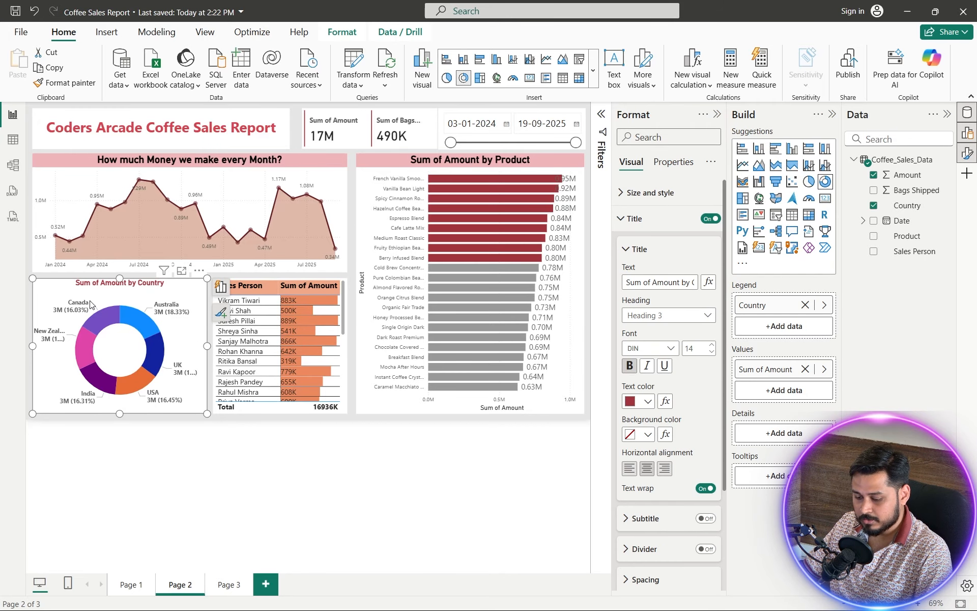
{"action": "left_click", "coordinate": [224, 582]}
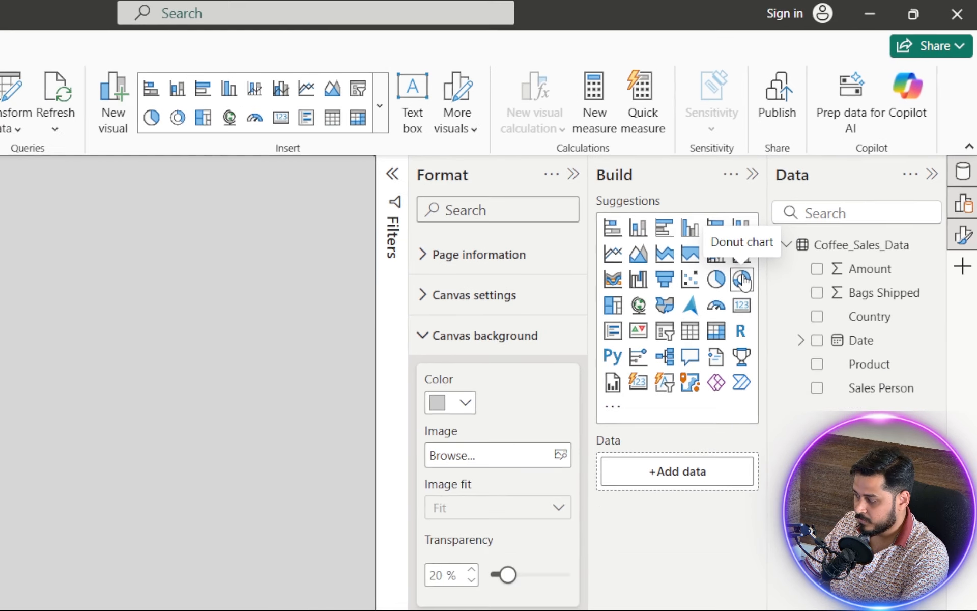
{"action": "left_click", "coordinate": [713, 313]}
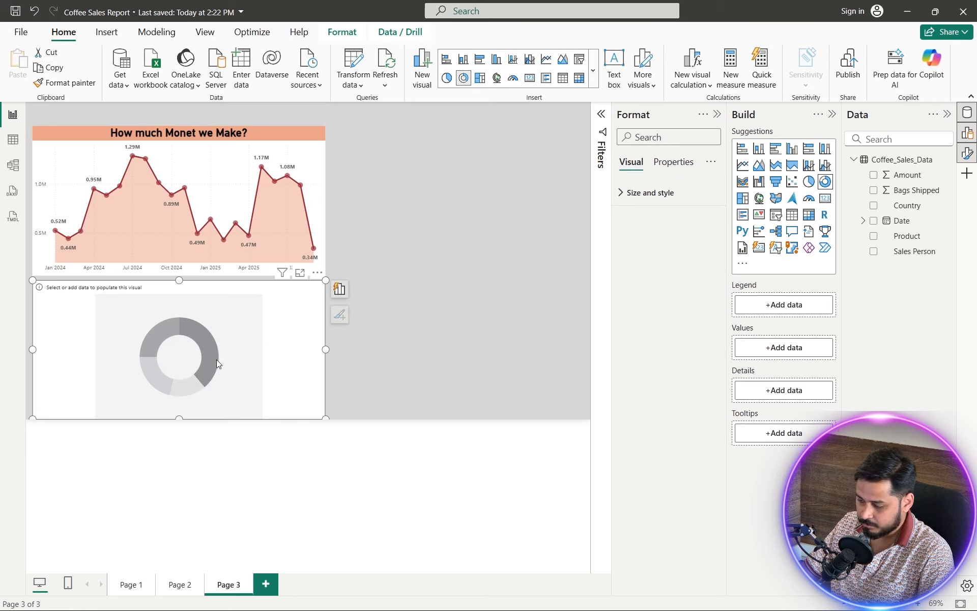
Step: Populate the donut chart with Amount as the values and Country as the legend
{"action": "mouse_move", "coordinate": [904, 175]}
{"action": "left_mouse_down"}
{"action": "mouse_move", "coordinate": [849, 242]}
{"action": "mouse_move", "coordinate": [775, 307]}
{"action": "mouse_move", "coordinate": [797, 308]}
{"action": "mouse_move", "coordinate": [914, 168]}
{"action": "left_mouse_up"}
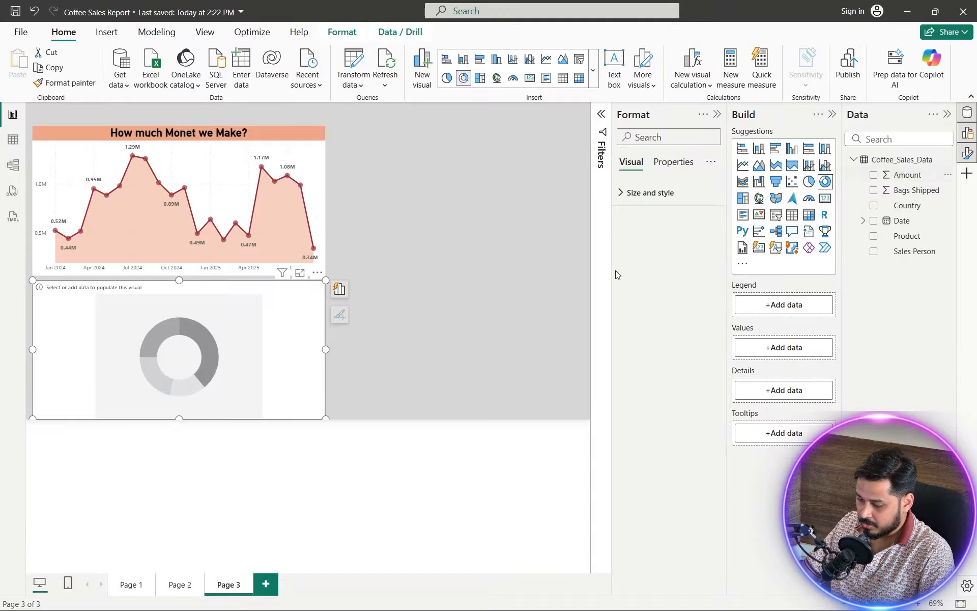
{"action": "left_click", "coordinate": [874, 175]}
{"action": "right_click", "coordinate": [877, 228]}
{"action": "left_click", "coordinate": [905, 278]}
{"action": "left_click", "coordinate": [874, 205]}
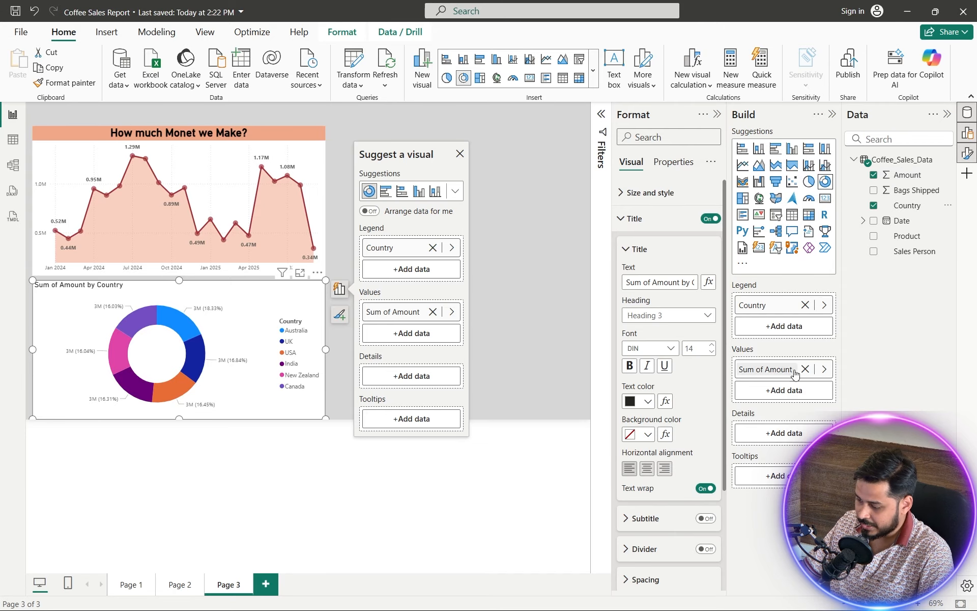
{"action": "left_click", "coordinate": [525, 395]}
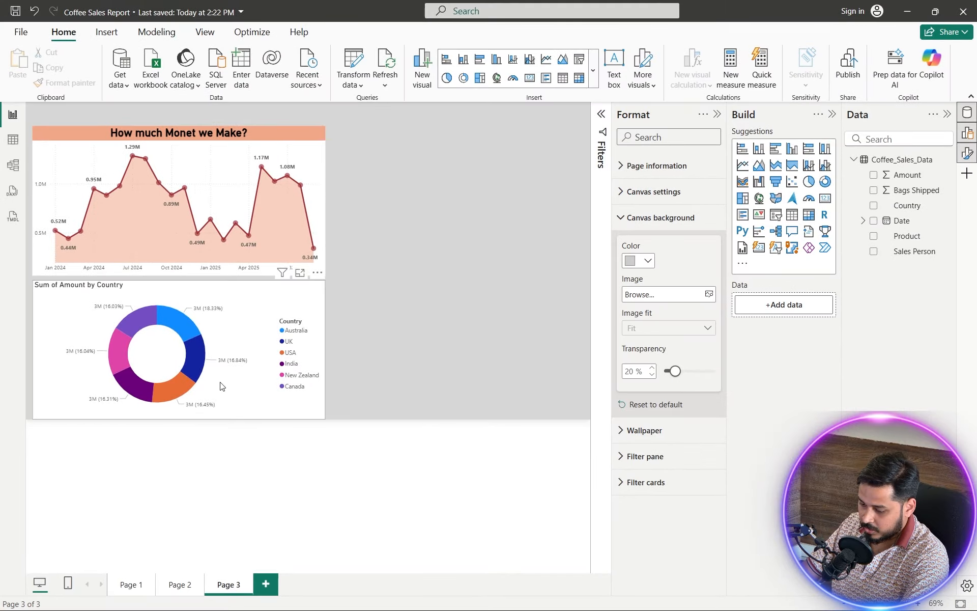
Step: Set the donut chart's detail label contents to All detail labels
{"action": "left_click", "coordinate": [440, 374]}
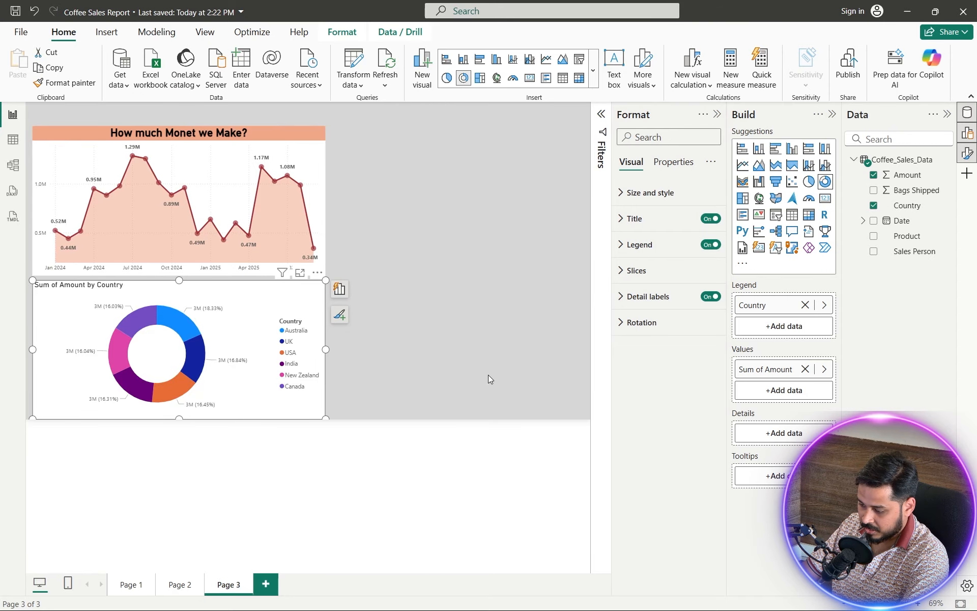
{"action": "left_click", "coordinate": [633, 304]}
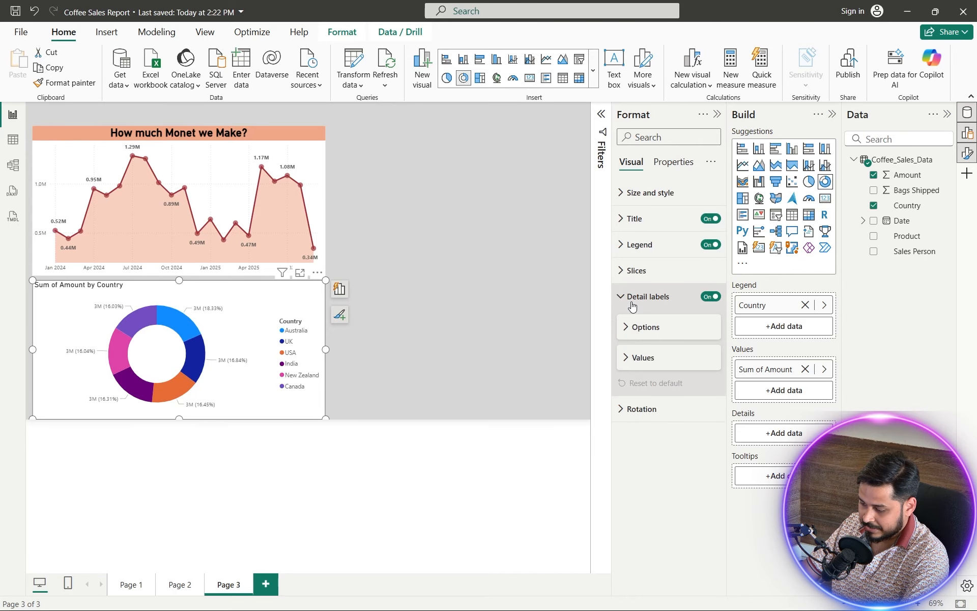
{"action": "left_click", "coordinate": [634, 329]}
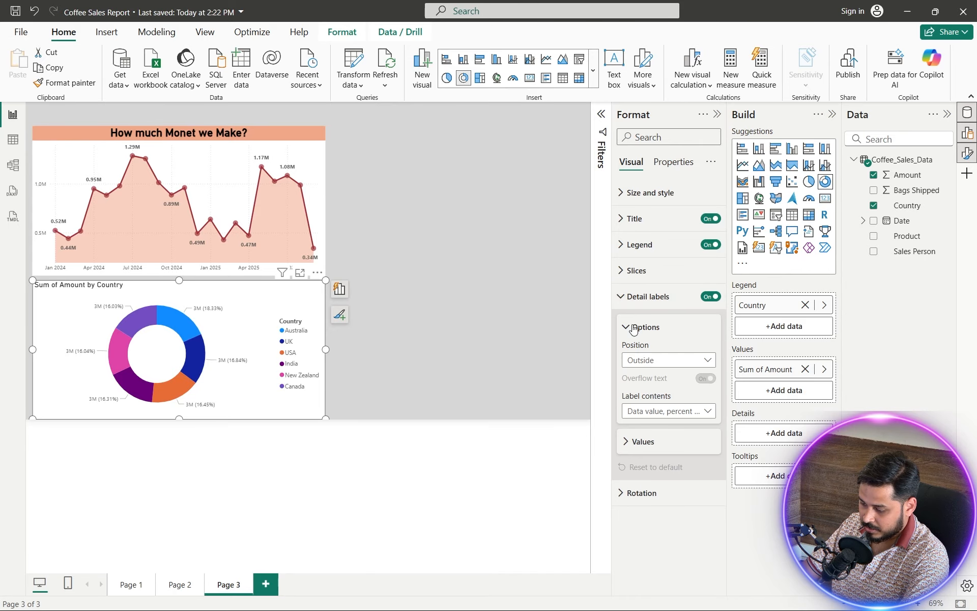
{"action": "left_click", "coordinate": [672, 415]}
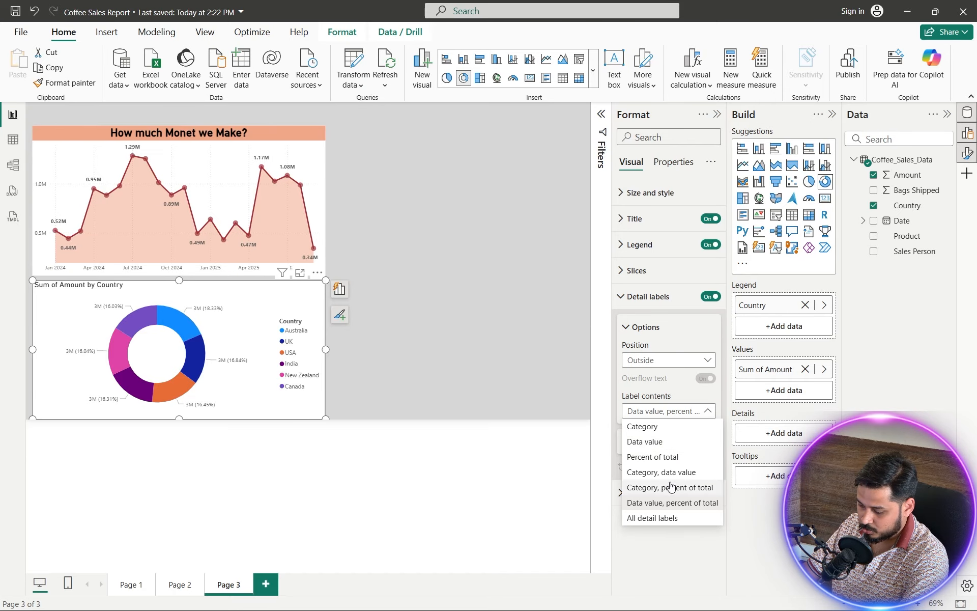
{"action": "left_click", "coordinate": [672, 518]}
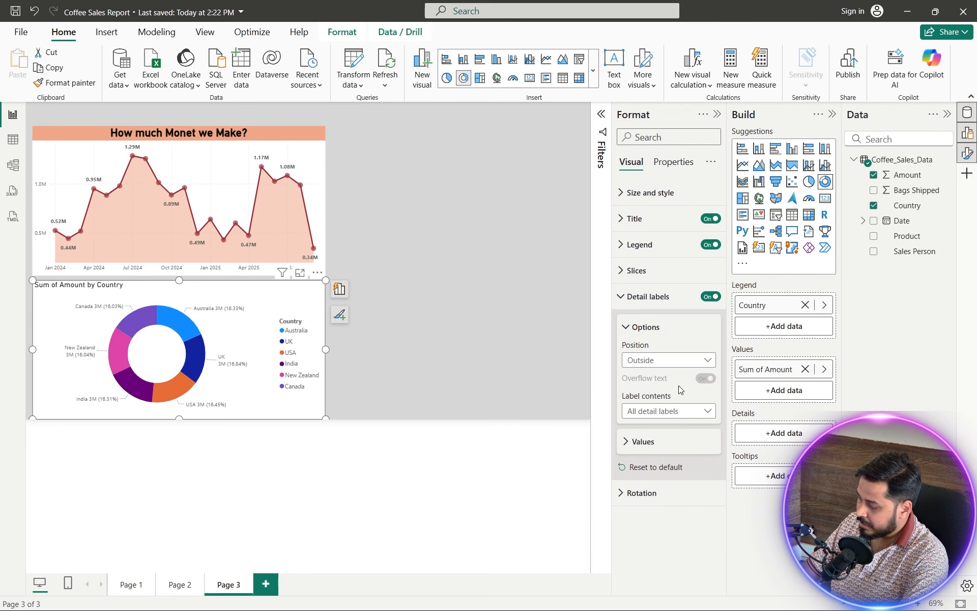
Step: Make the donut chart's detail label values bold at font size 12
{"action": "left_click", "coordinate": [623, 442]}
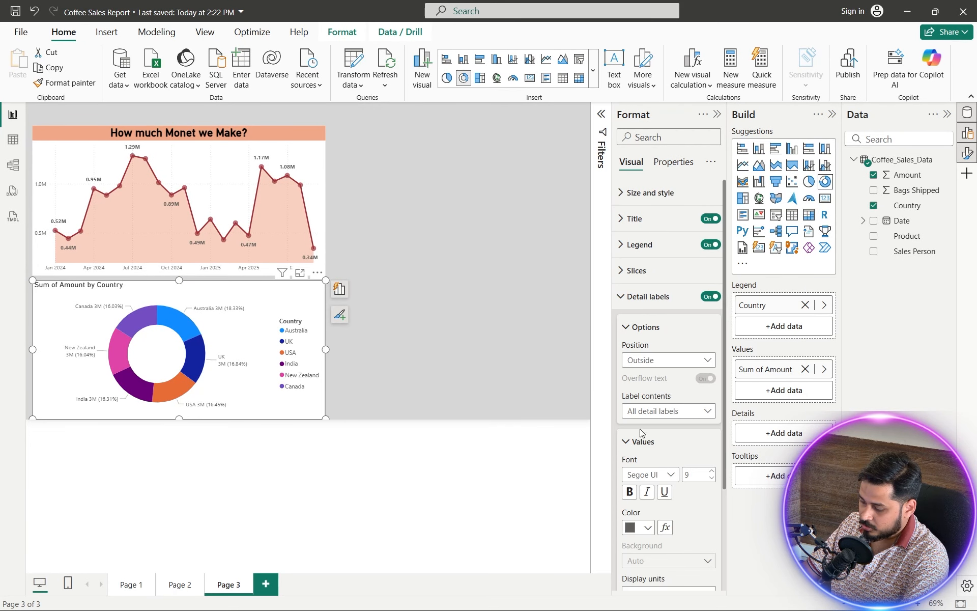
{"action": "scroll", "coordinate": [652, 418], "scroll_direction": "down", "scroll_amount": 3}
{"action": "left_click", "coordinate": [712, 337]}
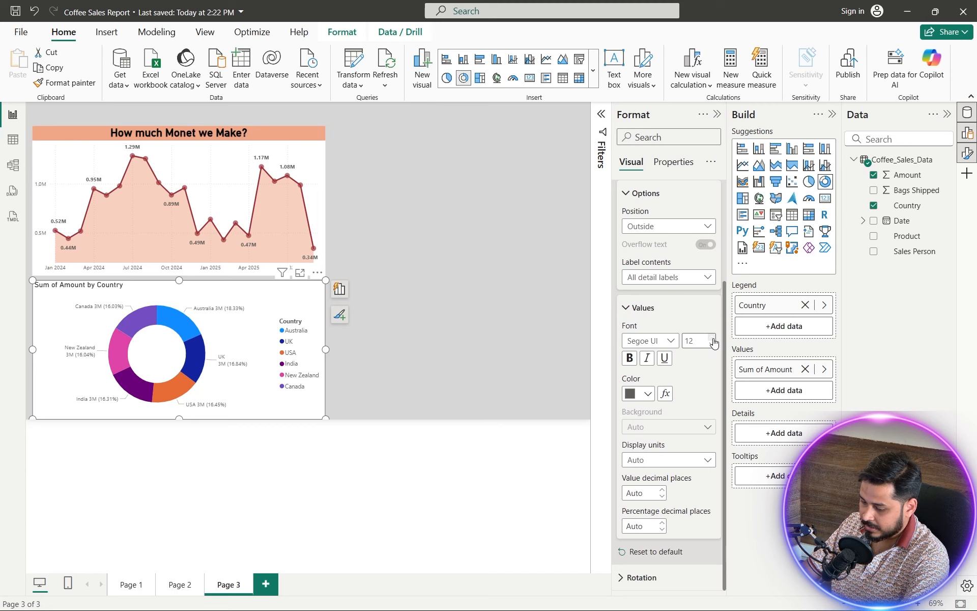
{"action": "left_click", "coordinate": [629, 359]}
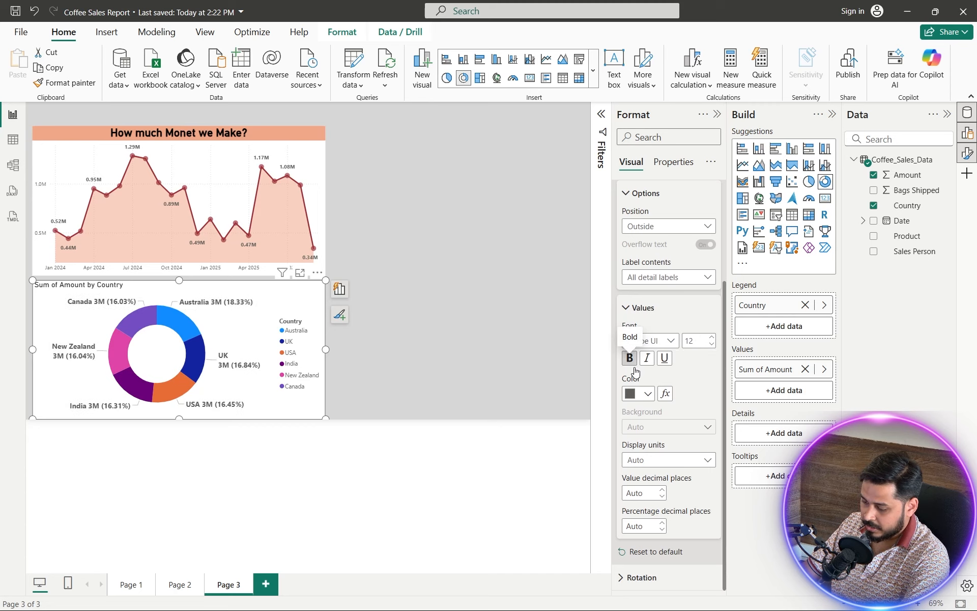
Step: Turn off the donut chart's legend and narrow the chart to about two-thirds of the line chart's width
{"action": "left_click", "coordinate": [630, 309]}
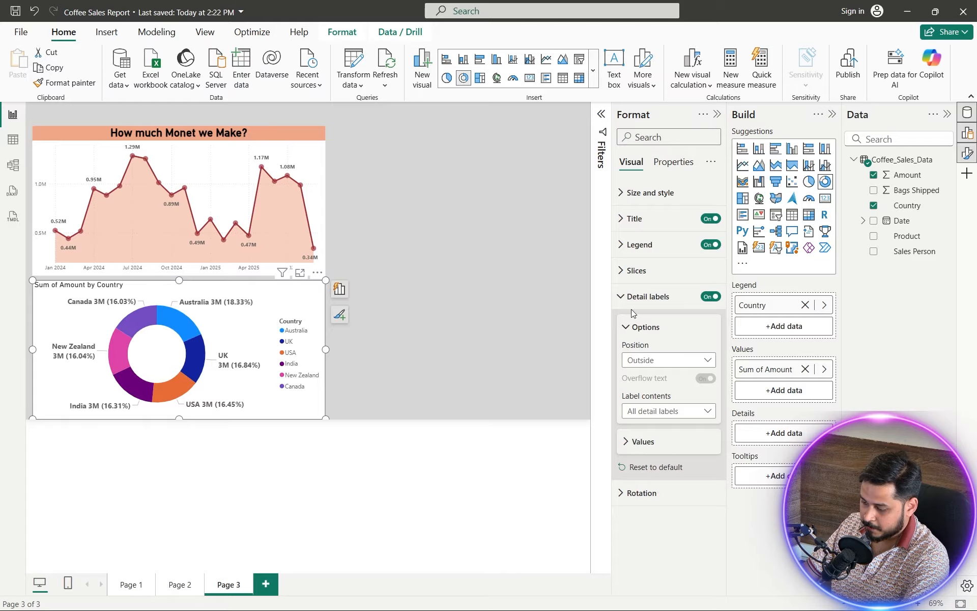
{"action": "left_click", "coordinate": [632, 309]}
{"action": "left_click", "coordinate": [711, 244]}
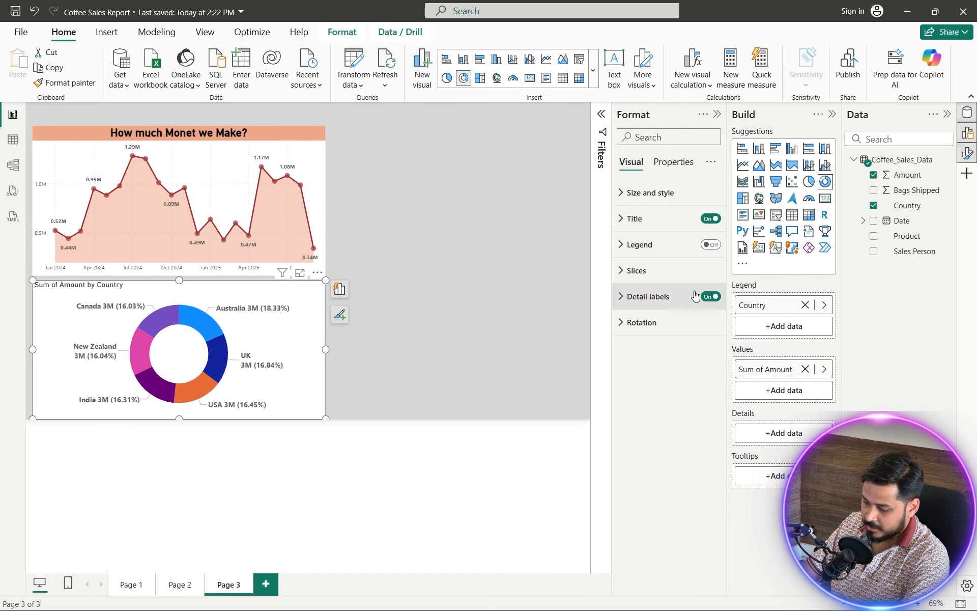
{"action": "left_click_drag", "start_coordinate": [328, 349], "coordinate": [236, 350]}
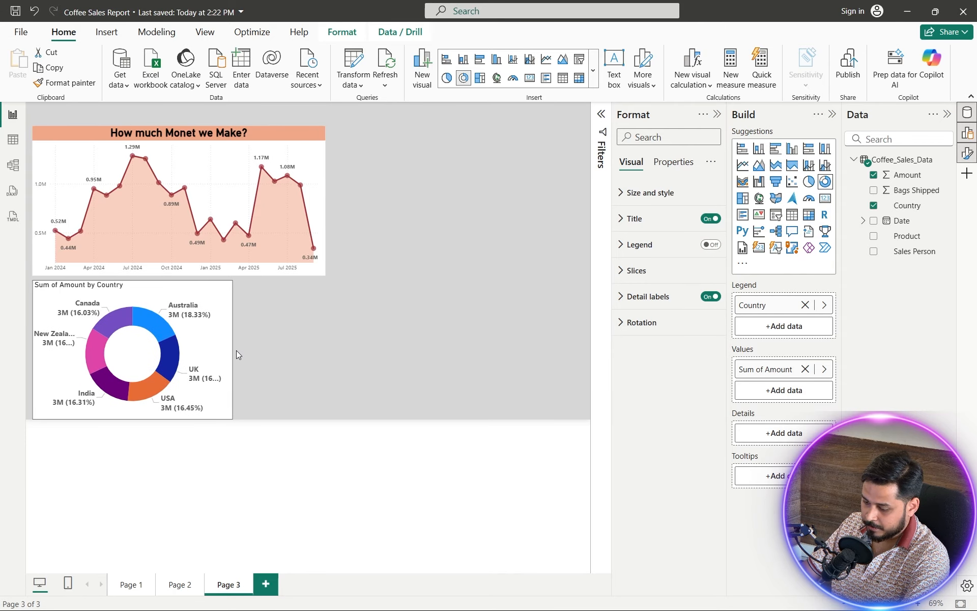
Step: Make the donut chart's title bold and give it a light orange background
{"action": "left_click", "coordinate": [634, 218]}
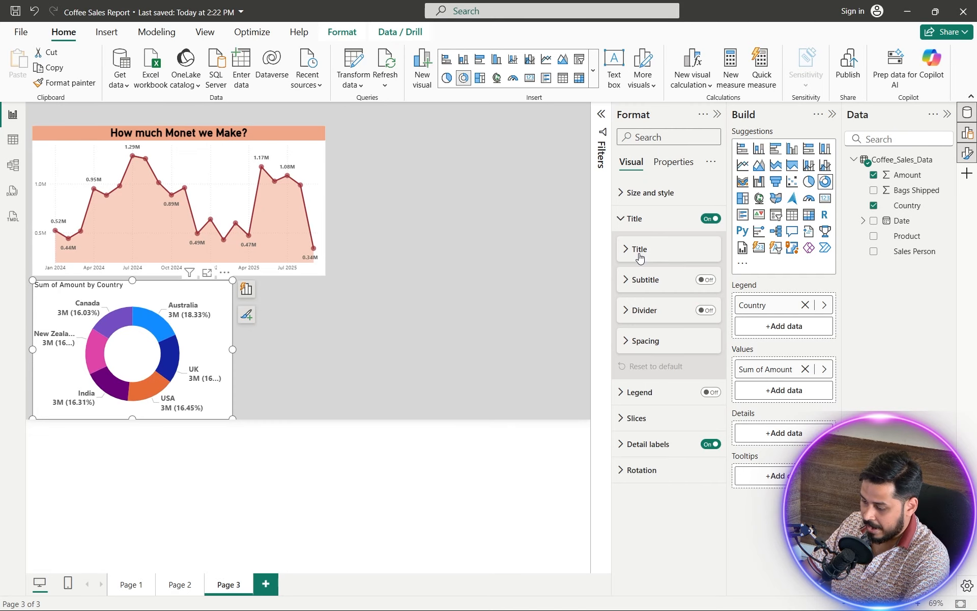
{"action": "left_click", "coordinate": [639, 248]}
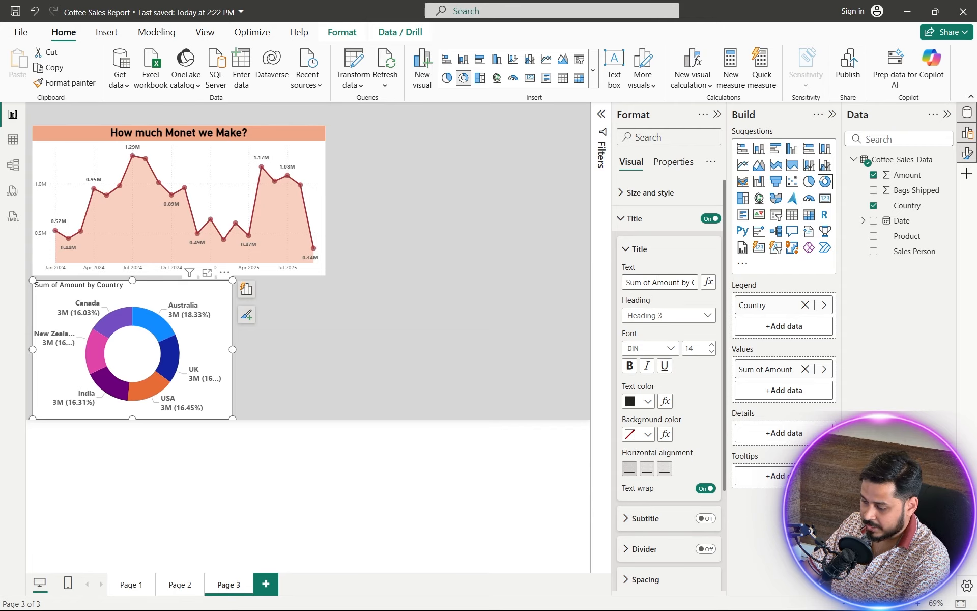
{"action": "left_click", "coordinate": [629, 365]}
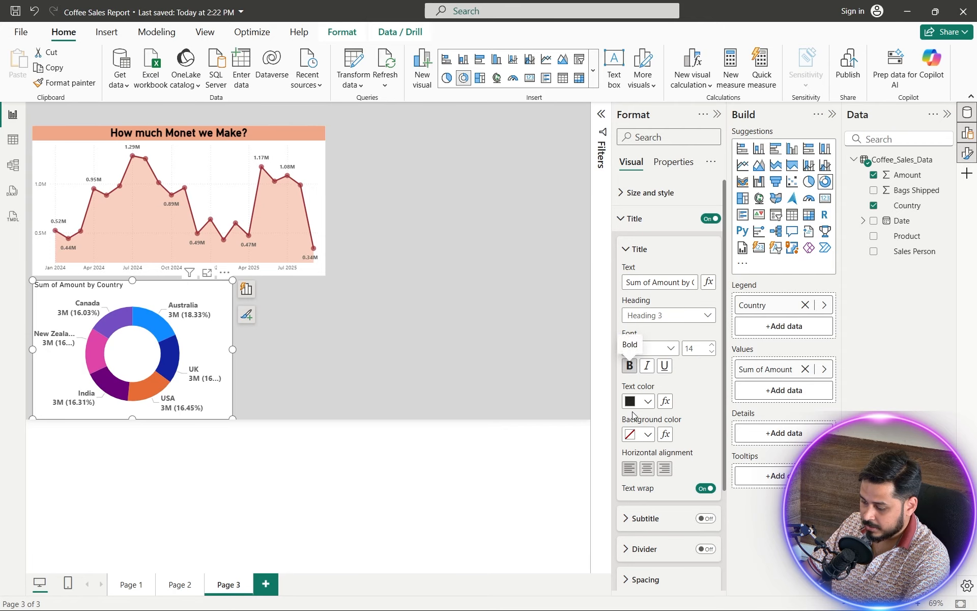
{"action": "left_click", "coordinate": [638, 440]}
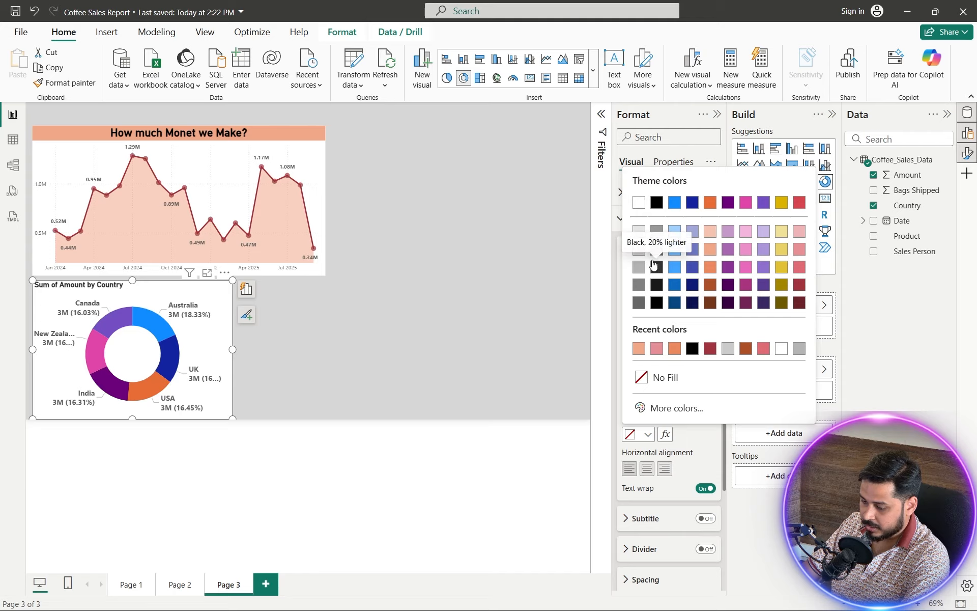
{"action": "left_click", "coordinate": [710, 249]}
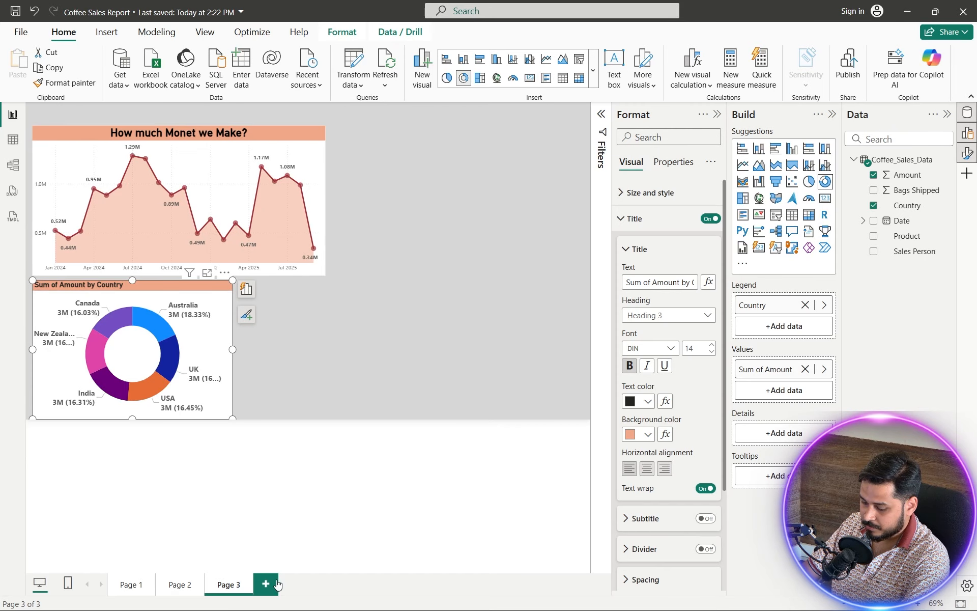
Step: Check the country donut chart's title styling on Page 2 and set the Page 3 donut's title background to white
{"action": "left_click", "coordinate": [179, 586]}
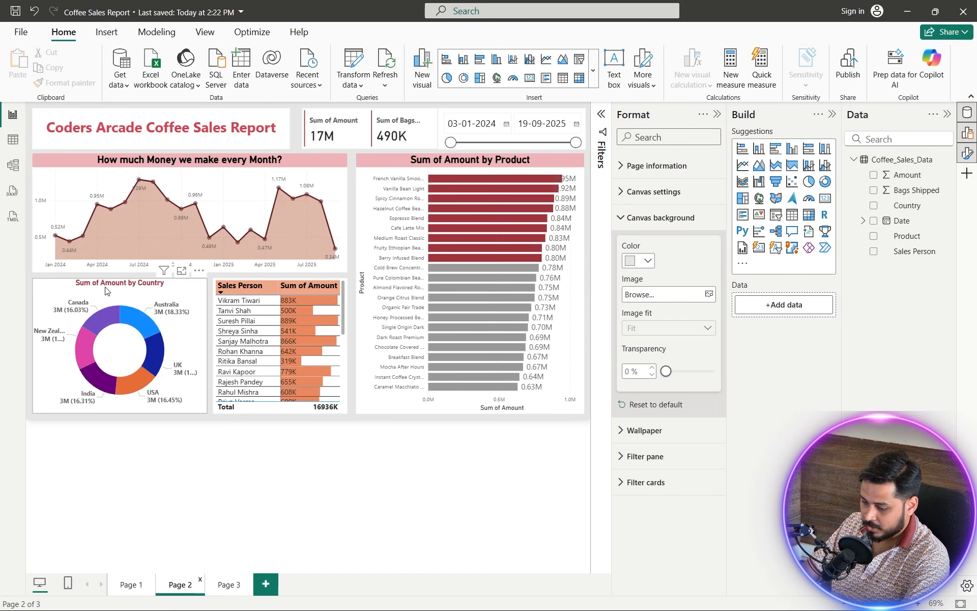
{"action": "left_click", "coordinate": [247, 592]}
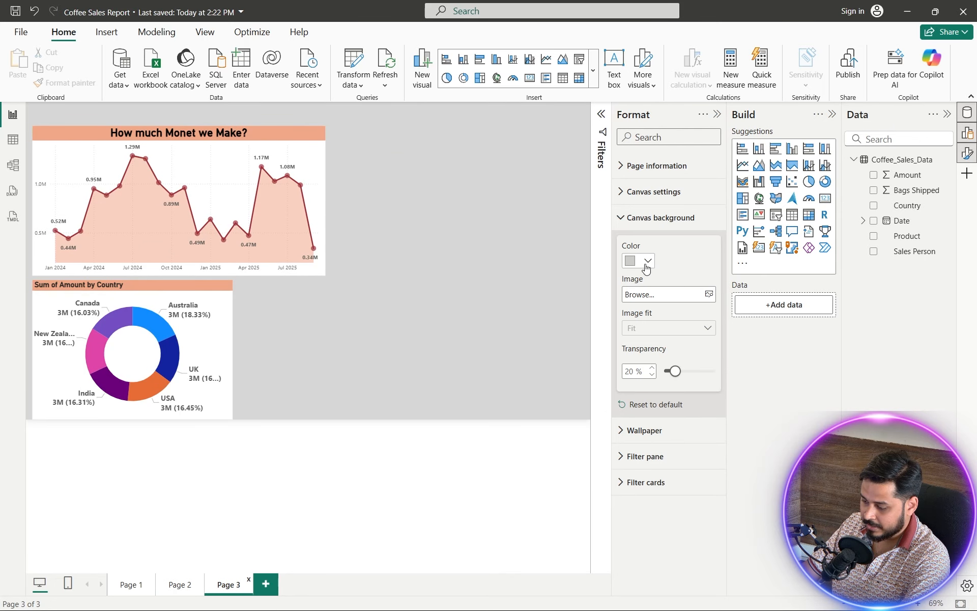
{"action": "left_click", "coordinate": [162, 383]}
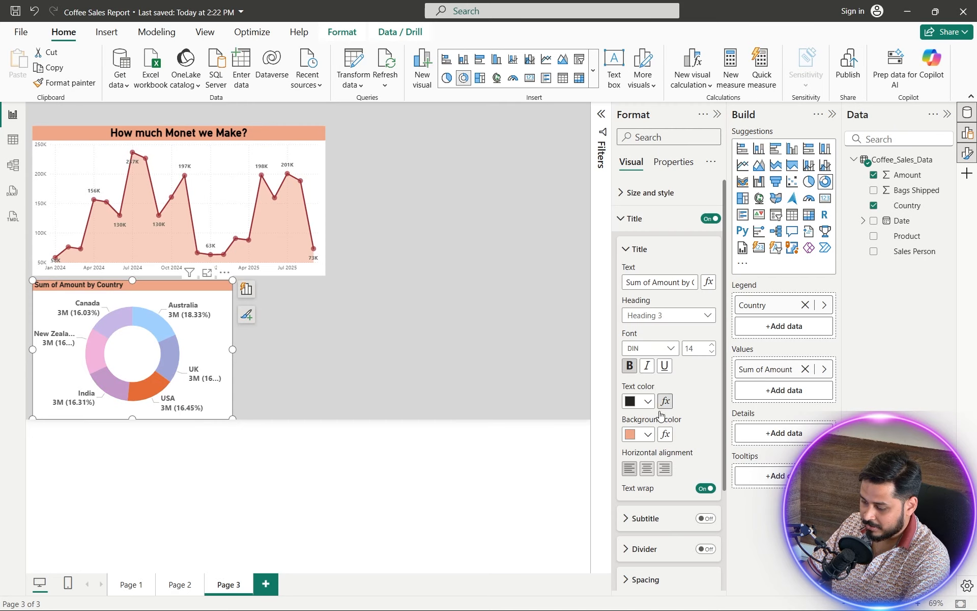
{"action": "left_click", "coordinate": [646, 434]}
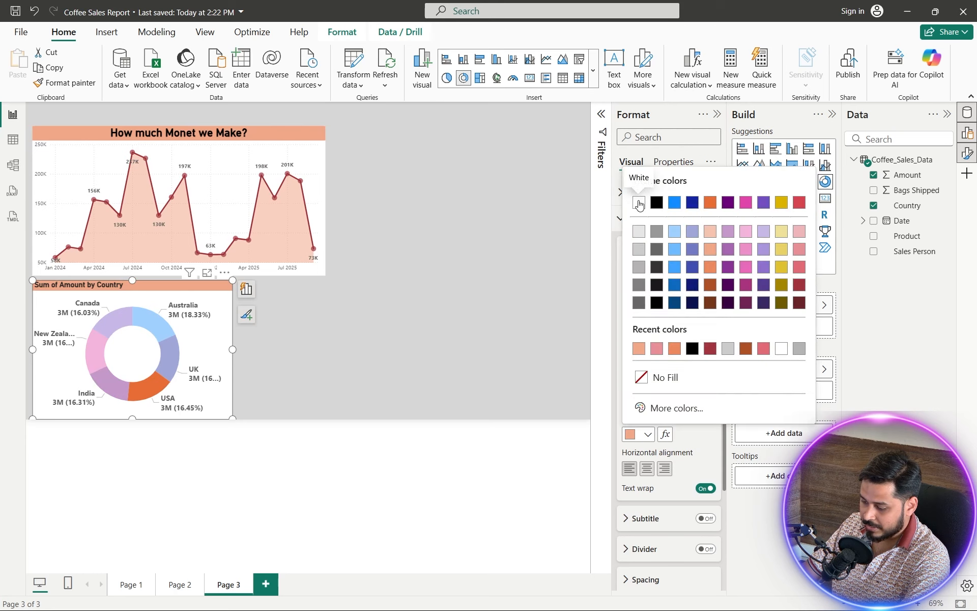
{"action": "left_click", "coordinate": [640, 203]}
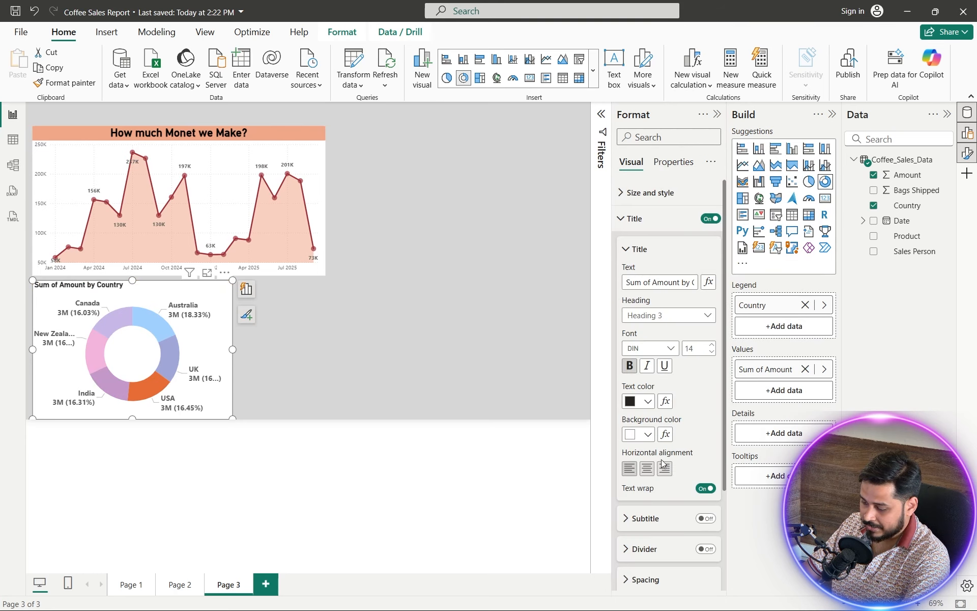
Step: Set the donut chart's title text to dark red, font size 18, centered
{"action": "left_click", "coordinate": [648, 401]}
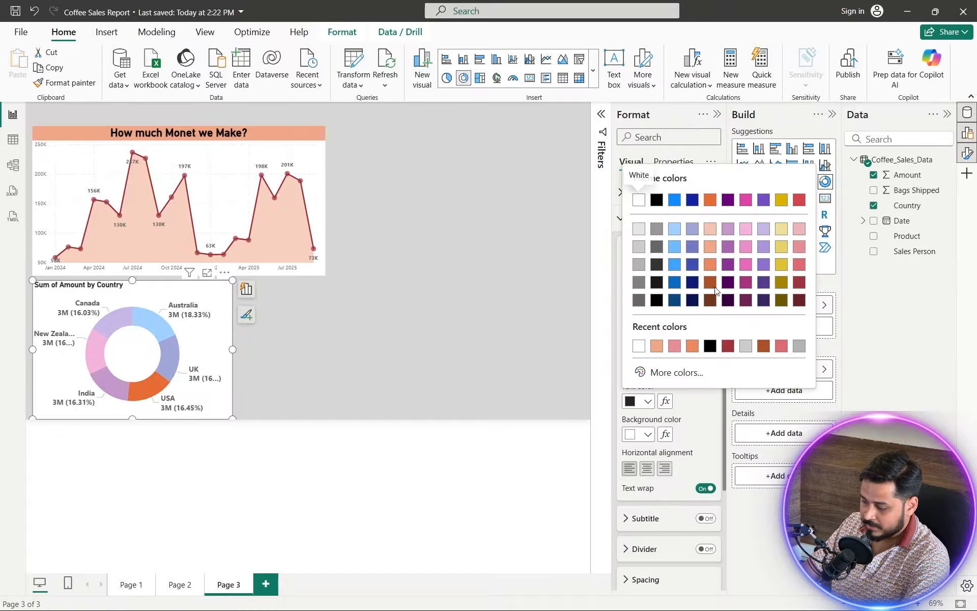
{"action": "left_click", "coordinate": [800, 282]}
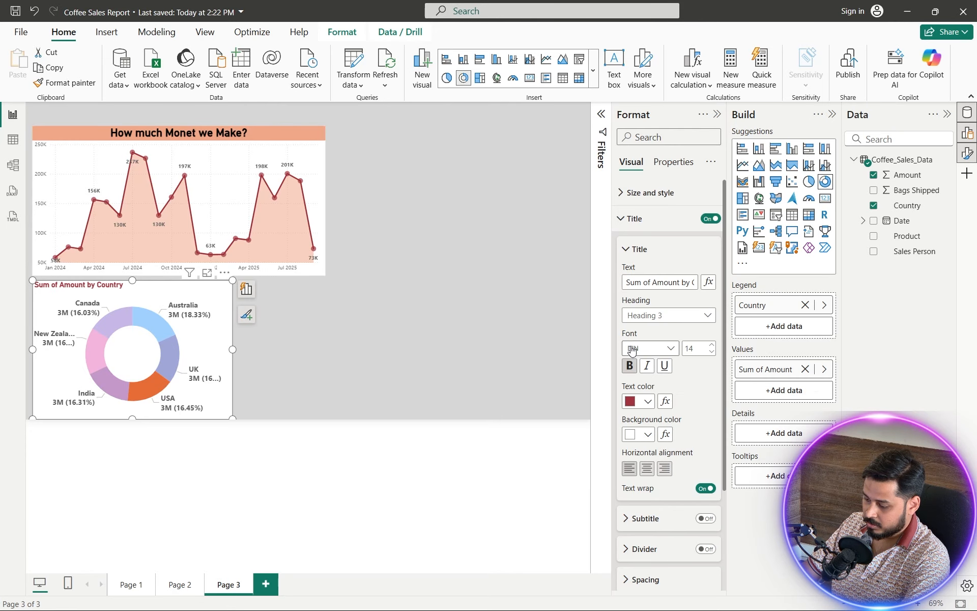
{"action": "left_click", "coordinate": [712, 346]}
{"action": "left_click", "coordinate": [647, 469]}
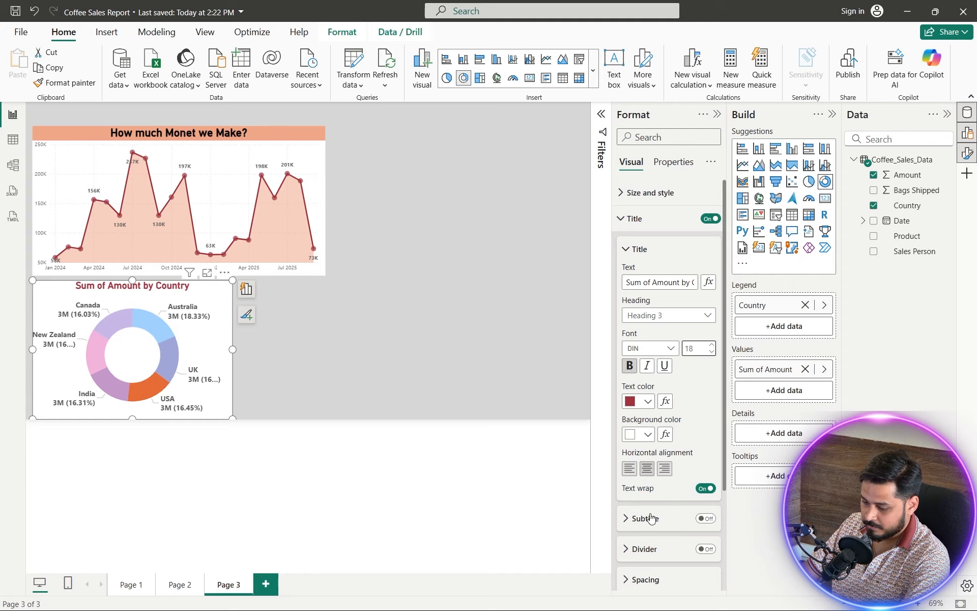
{"action": "left_click", "coordinate": [468, 375]}
Step: Narrow the donut chart to about 60% of the line chart's width
{"action": "left_click", "coordinate": [188, 358]}
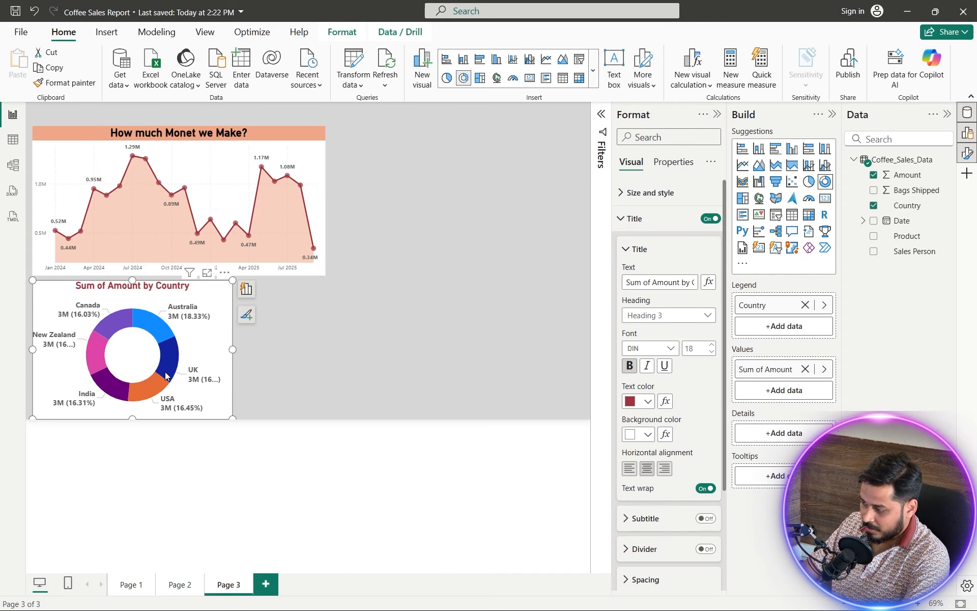
{"action": "left_click_drag", "start_coordinate": [232, 350], "coordinate": [203, 357]}
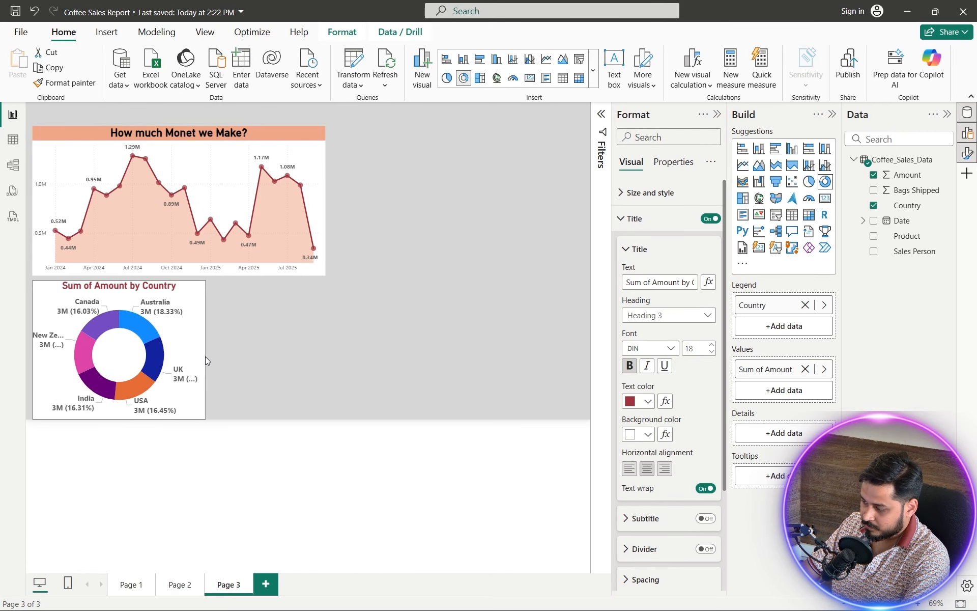
{"action": "left_click", "coordinate": [316, 365]}
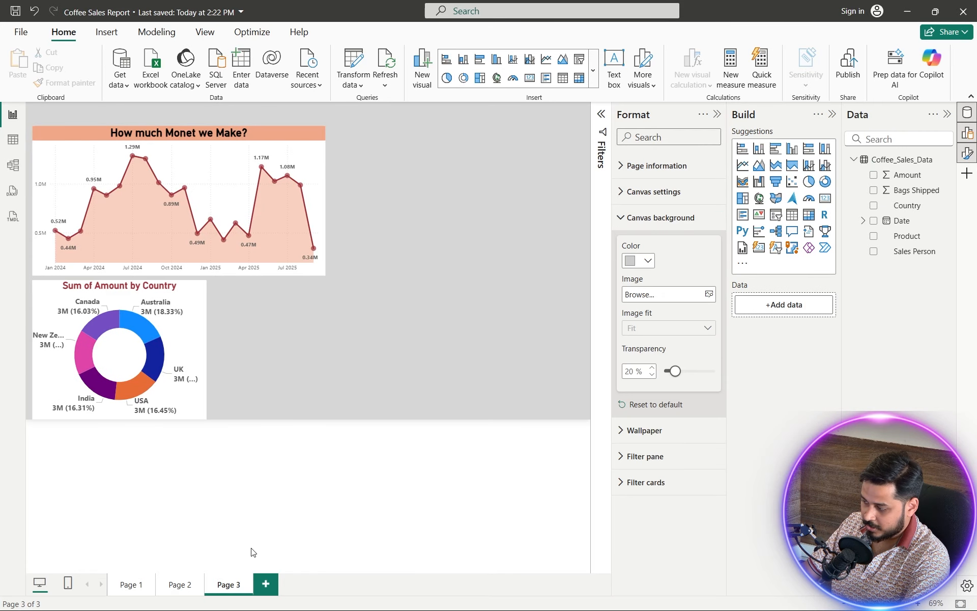
Step: Compare with the donut chart on Page 2 and reduce the Page 3 donut's title font size to 16
{"action": "left_click", "coordinate": [181, 585]}
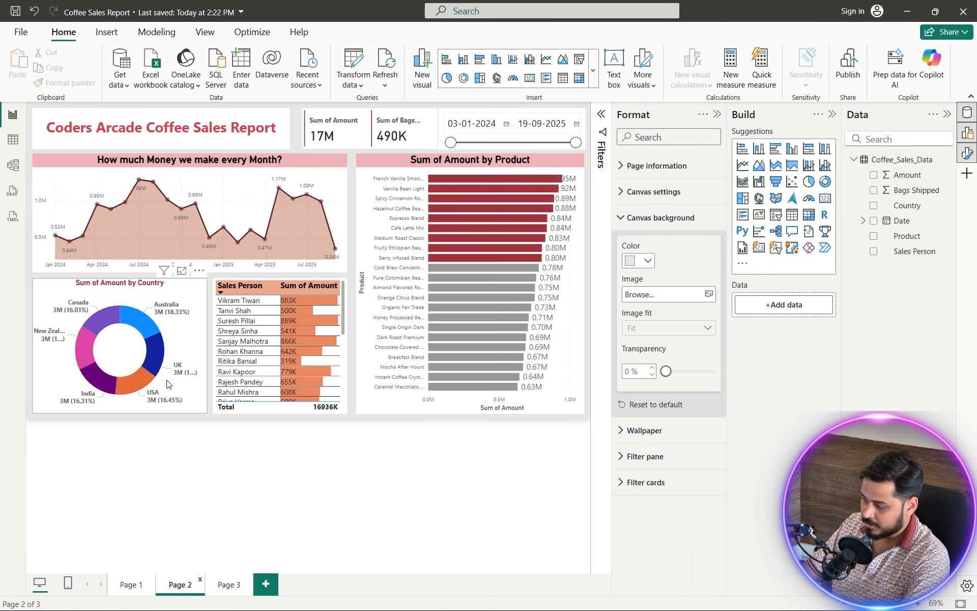
{"action": "left_click", "coordinate": [234, 590]}
{"action": "left_click", "coordinate": [160, 368]}
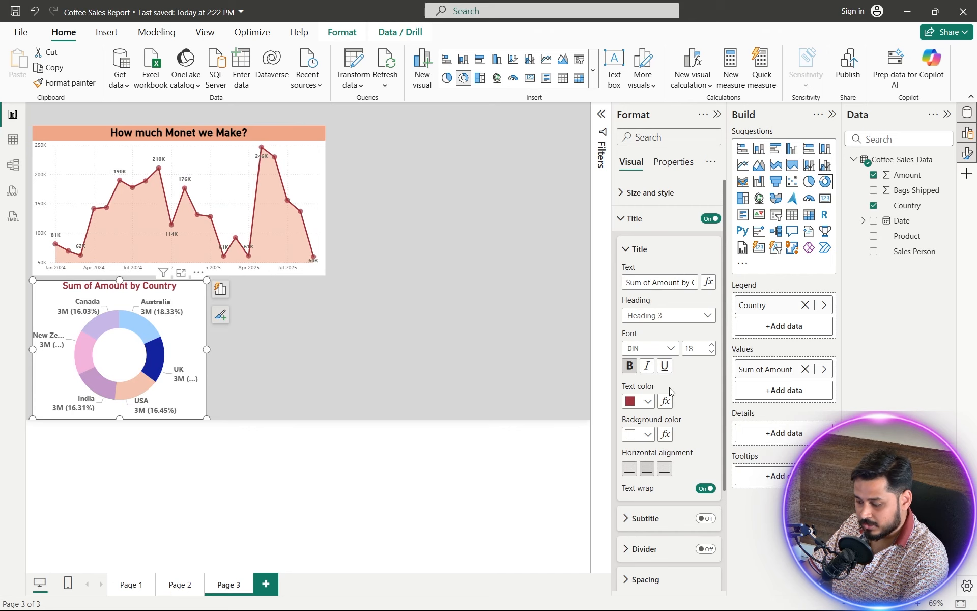
{"action": "left_click", "coordinate": [712, 352]}
{"action": "left_click", "coordinate": [711, 352]}
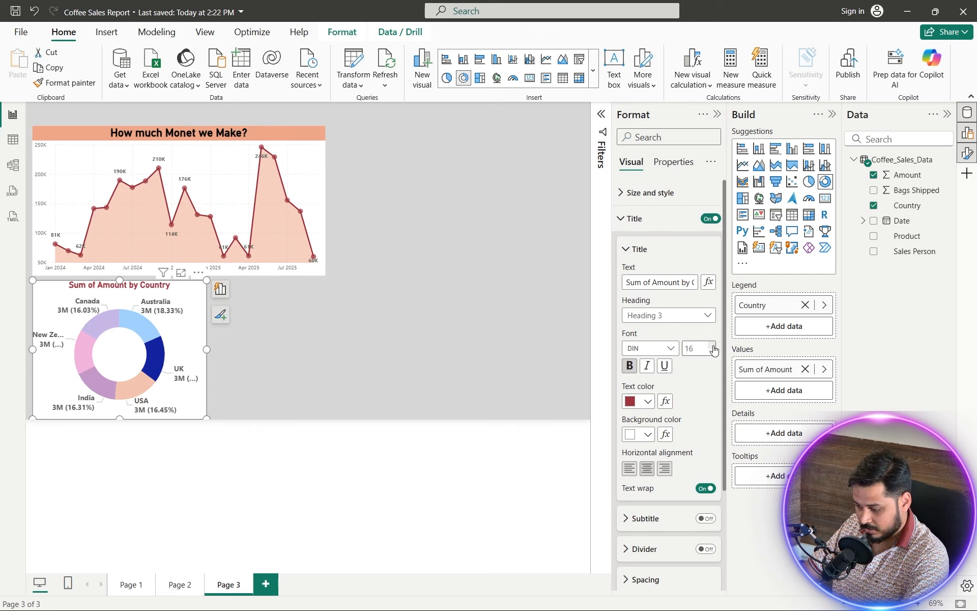
{"action": "left_click", "coordinate": [314, 391]}
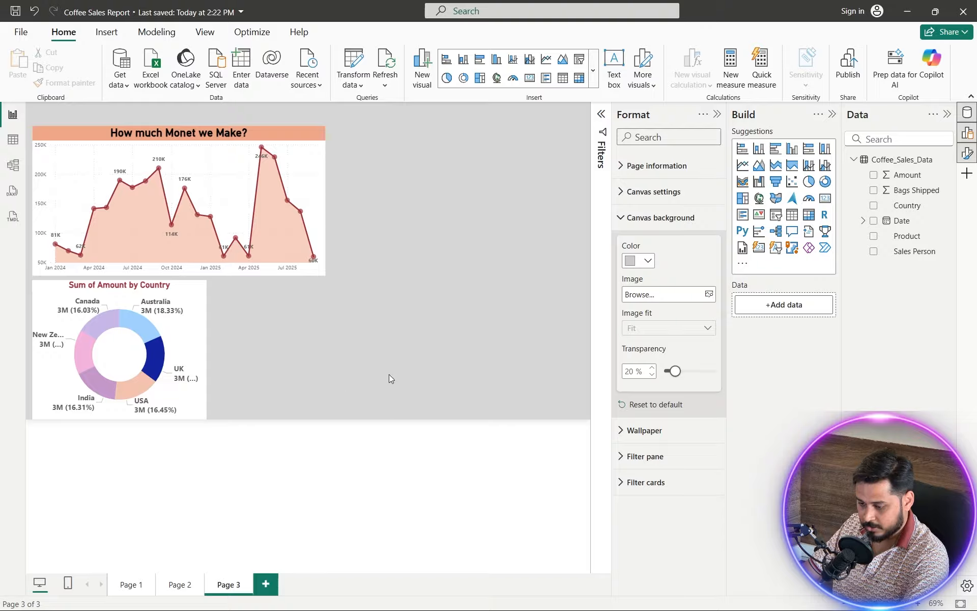
Step: Sort the salesperson table on Page 2 by Sales Person in ascending order and return to Page 3
{"action": "left_click", "coordinate": [183, 581]}
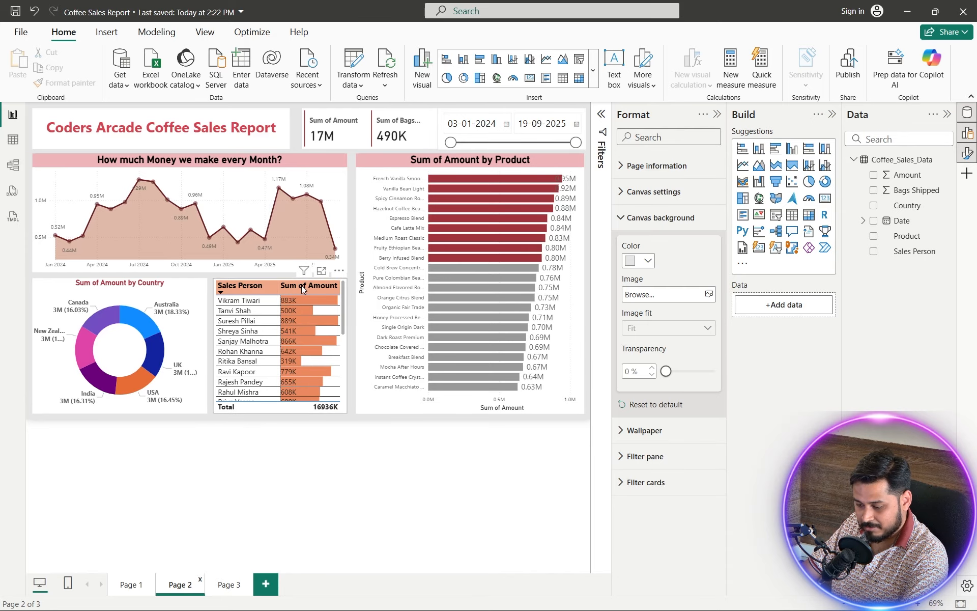
{"action": "left_click", "coordinate": [268, 286]}
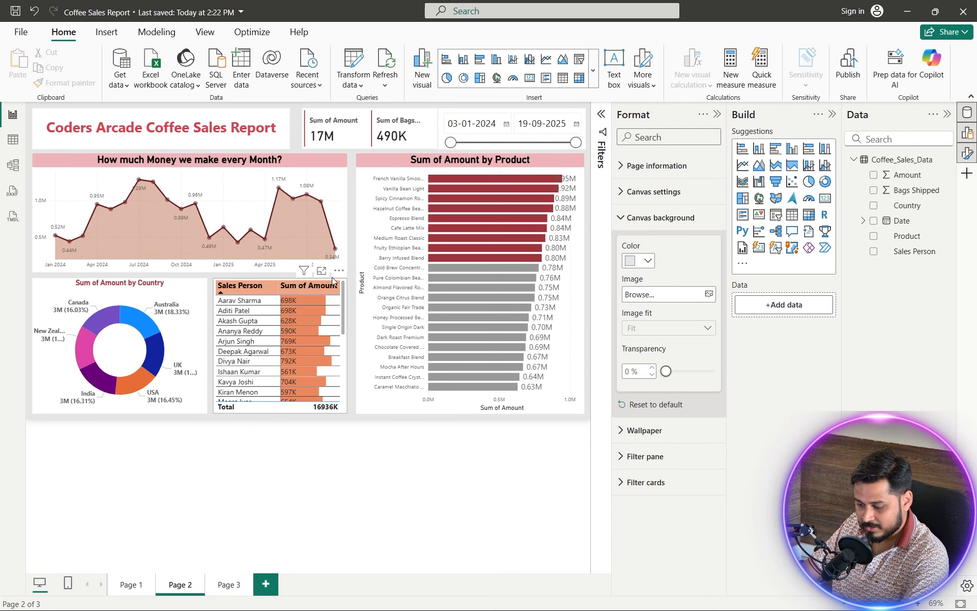
{"action": "left_click", "coordinate": [229, 585]}
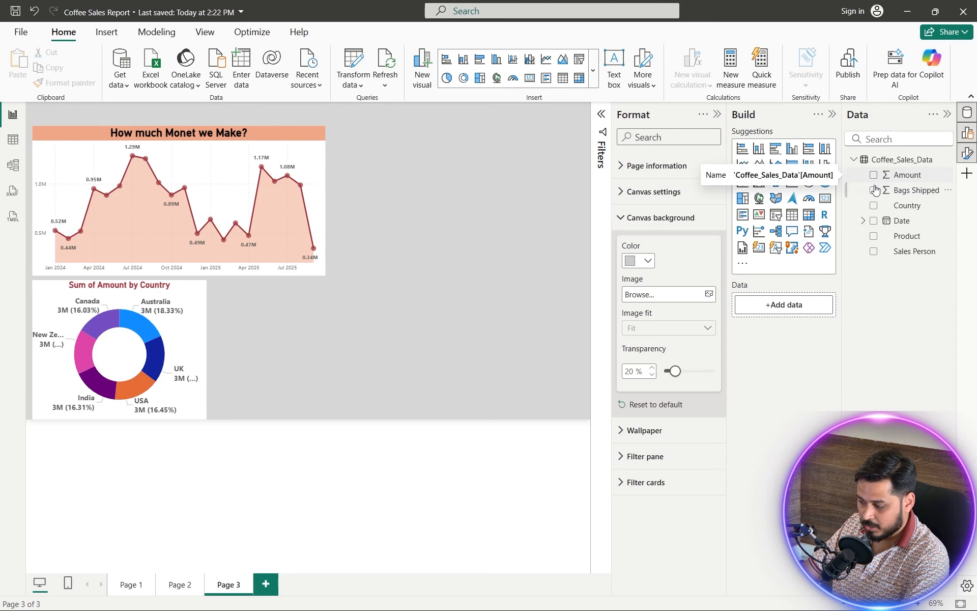
Step: Add a visual of Amount by Sales Person beside the donut chart on Page 3 and convert it to a matrix
{"action": "left_click", "coordinate": [874, 253]}
{"action": "left_click", "coordinate": [875, 177]}
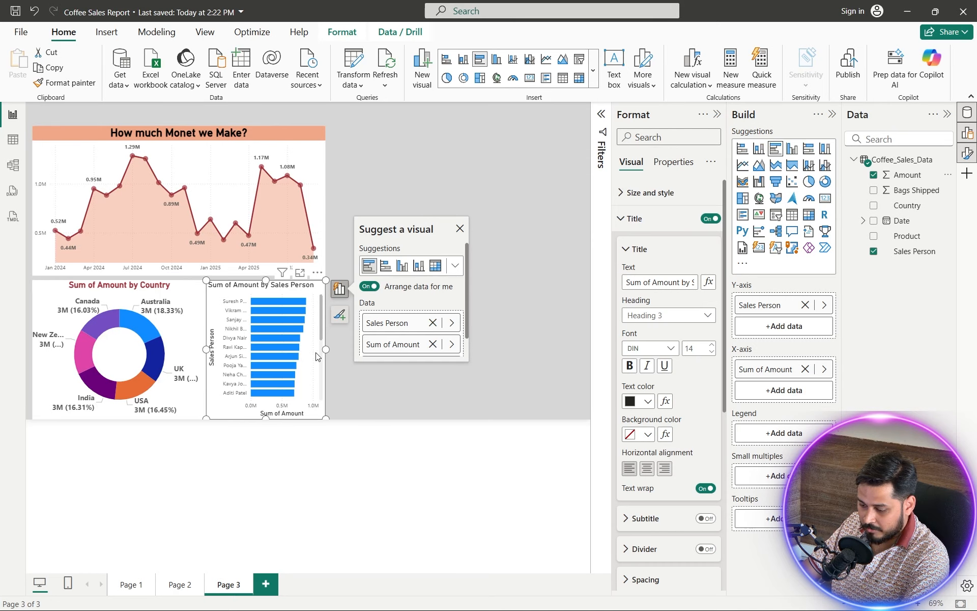
{"action": "mouse_move", "coordinate": [274, 373]}
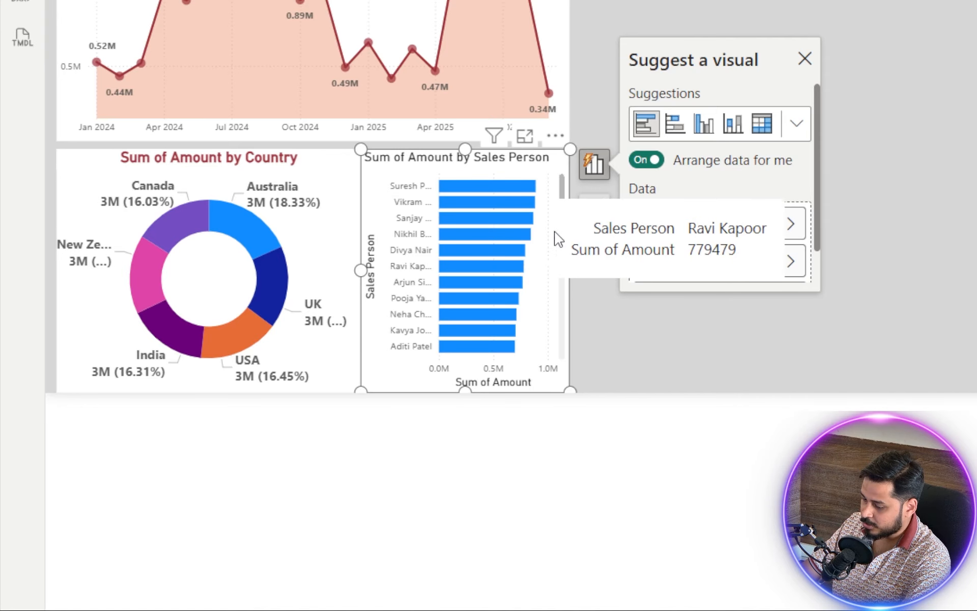
{"action": "left_click", "coordinate": [761, 124]}
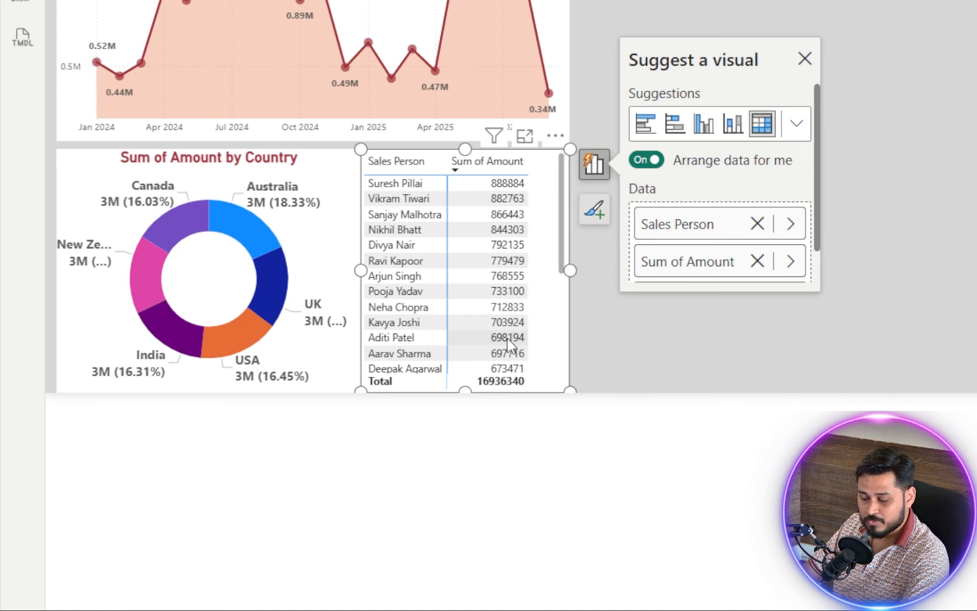
Step: Resize the salesperson matrix so that a narrow gap separates it from the donut chart
{"action": "left_click", "coordinate": [591, 278]}
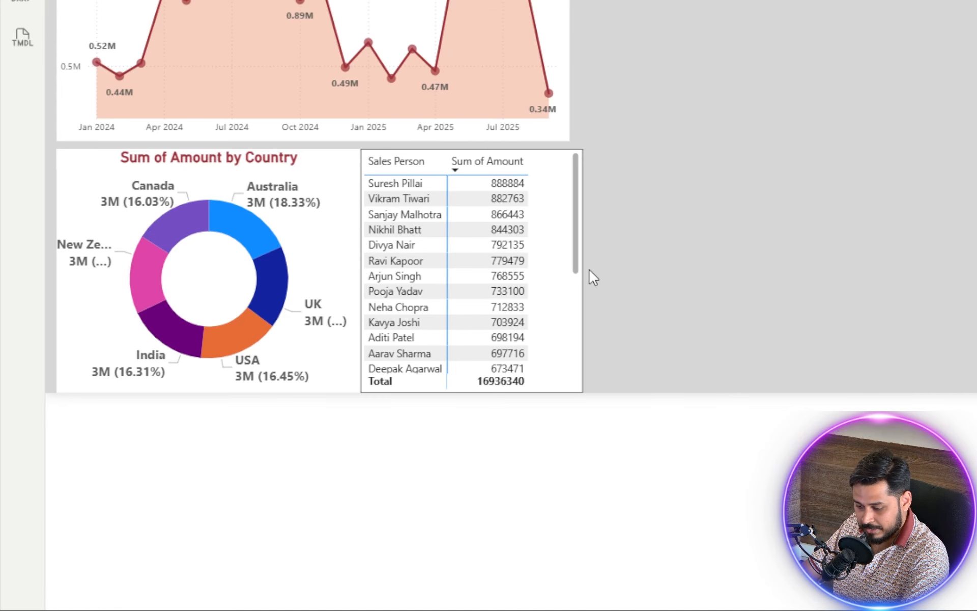
{"action": "left_click", "coordinate": [381, 280]}
{"action": "left_click_drag", "start_coordinate": [361, 270], "coordinate": [376, 271]}
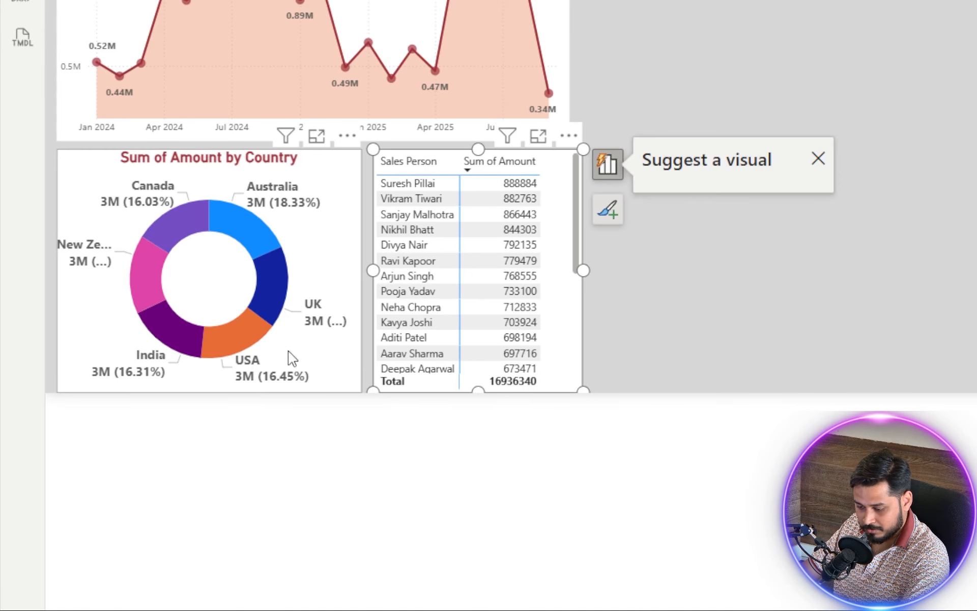
Step: Shorten the donut chart and matrix equally to leave a bottom page margin, and align the matrix's right edge with the line chart
{"action": "left_click", "coordinate": [220, 383]}
{"action": "mouse_move", "coordinate": [213, 392]}
{"action": "left_mouse_down"}
{"action": "mouse_move", "coordinate": [213, 377]}
{"action": "mouse_move", "coordinate": [216, 385]}
{"action": "left_mouse_up"}
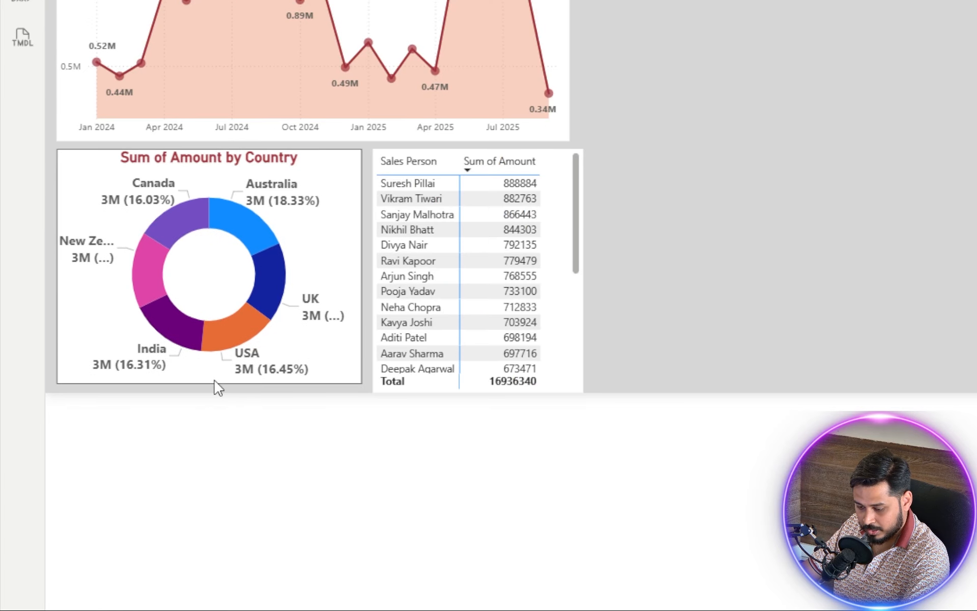
{"action": "left_click", "coordinate": [637, 282]}
{"action": "left_click", "coordinate": [475, 389]}
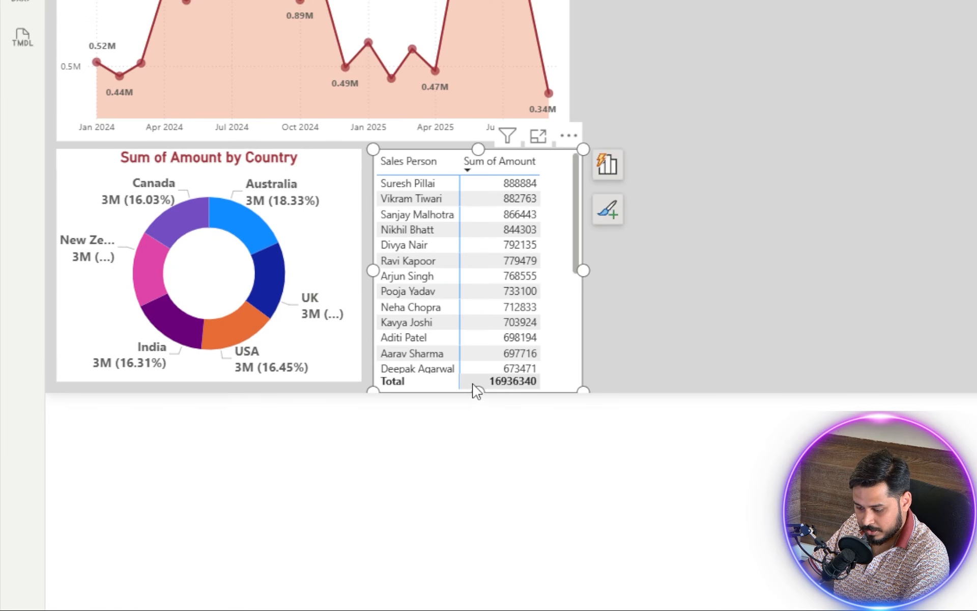
{"action": "left_click_drag", "start_coordinate": [479, 390], "coordinate": [483, 383]}
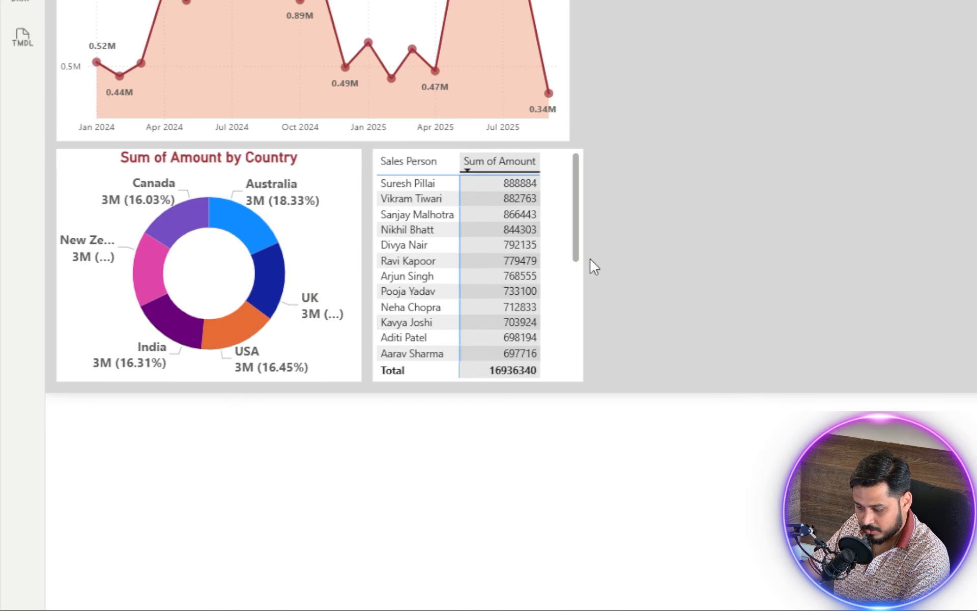
{"action": "left_click_drag", "start_coordinate": [582, 267], "coordinate": [571, 264]}
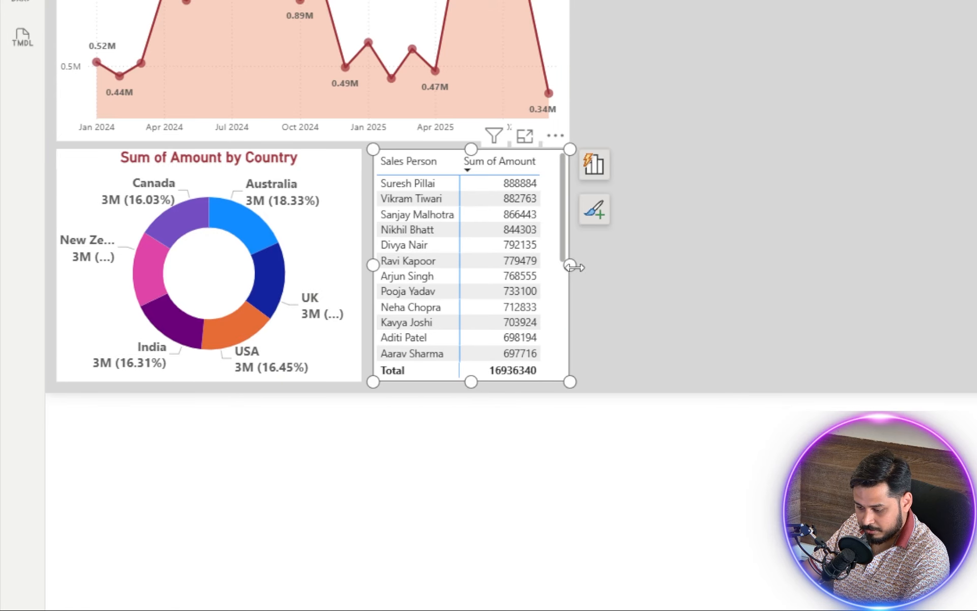
{"action": "left_click", "coordinate": [572, 264]}
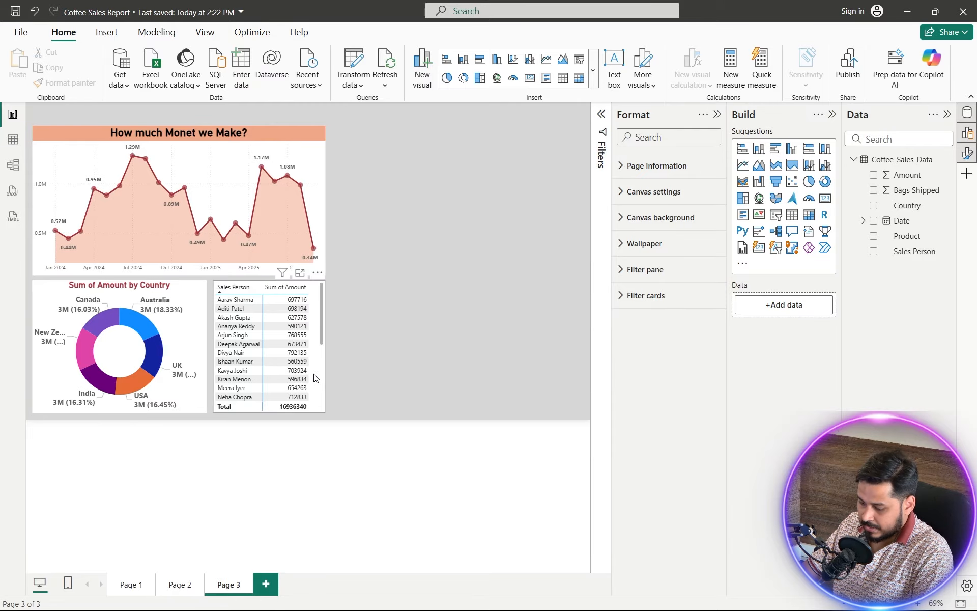
Step: Set the font size of the salesperson matrix's values to 13
{"action": "left_click", "coordinate": [320, 379]}
{"action": "left_click", "coordinate": [386, 418]}
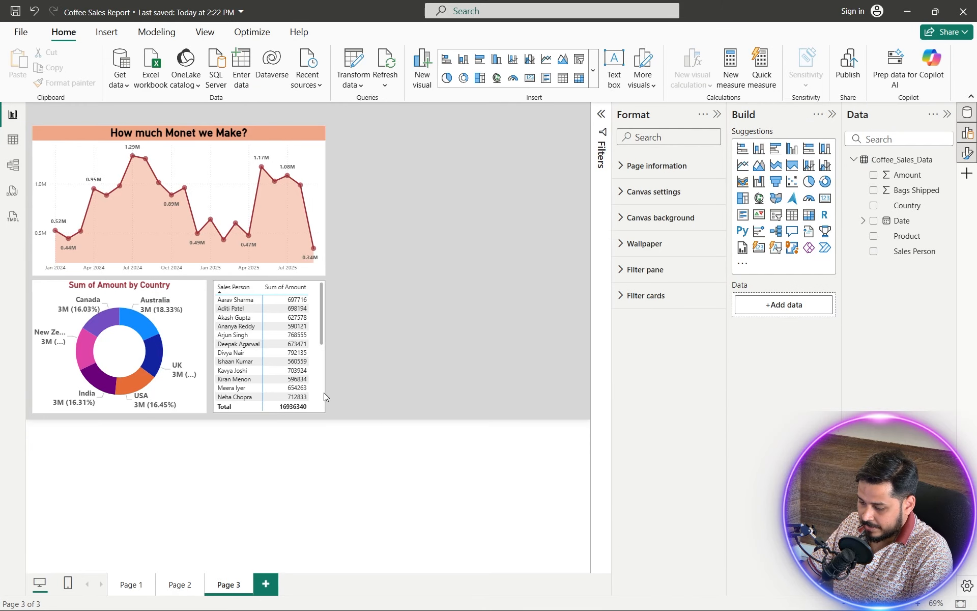
{"action": "left_click", "coordinate": [322, 390]}
{"action": "left_click", "coordinate": [630, 218]}
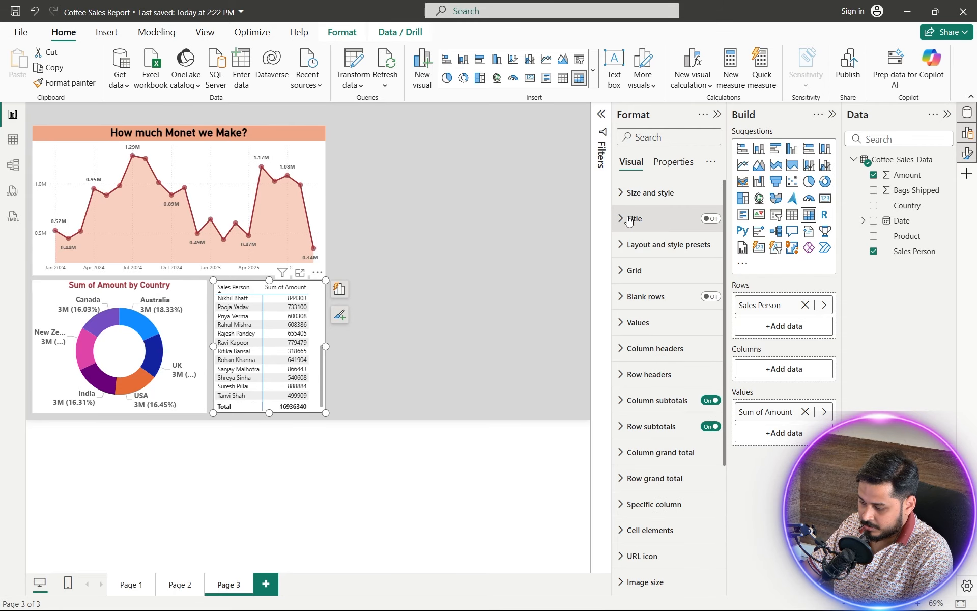
{"action": "left_click", "coordinate": [633, 324]}
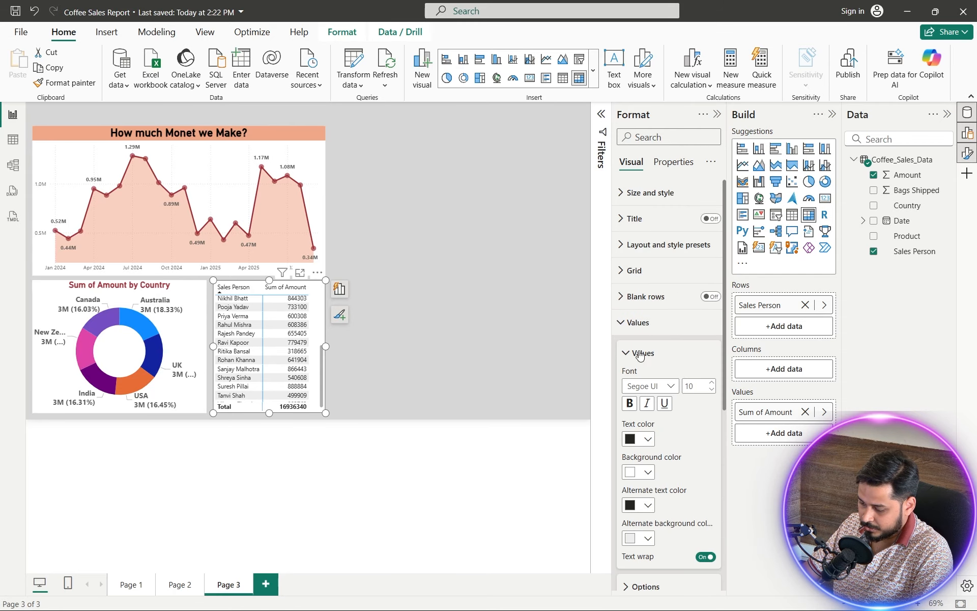
{"action": "left_click", "coordinate": [711, 385]}
{"action": "left_click", "coordinate": [712, 384]}
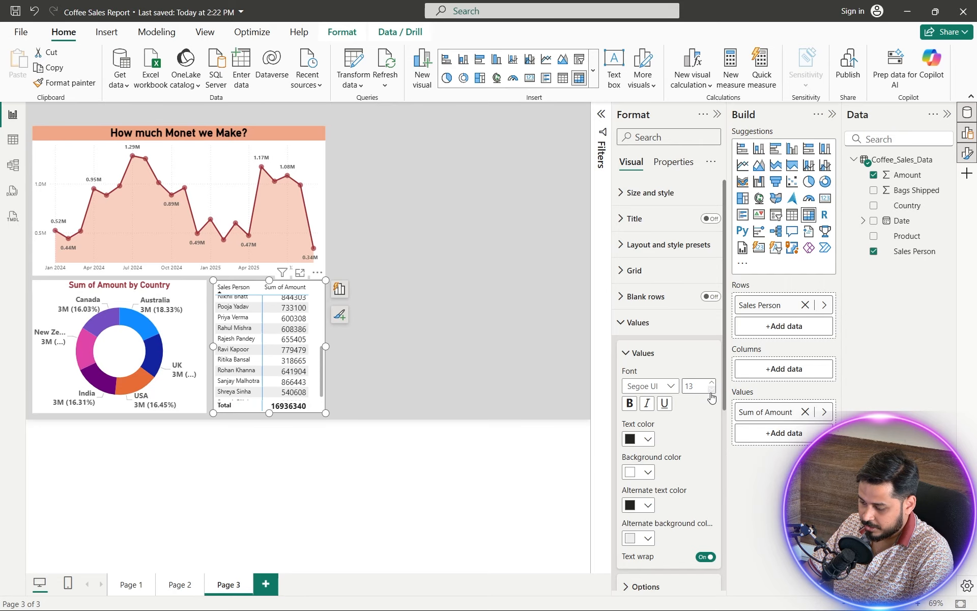
{"action": "scroll", "coordinate": [323, 360], "scroll_direction": "up", "scroll_amount": 5}
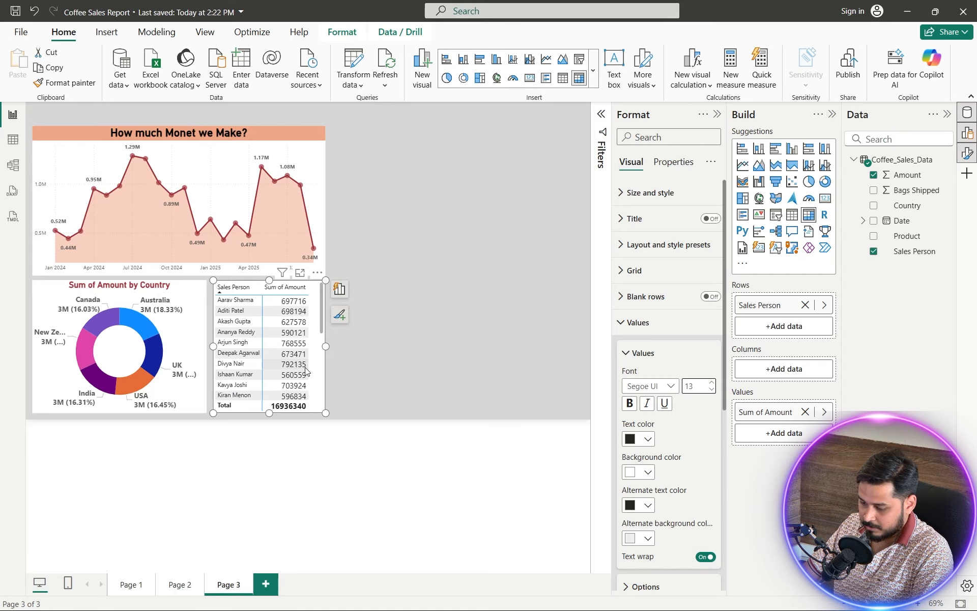
{"action": "left_click", "coordinate": [625, 318]}
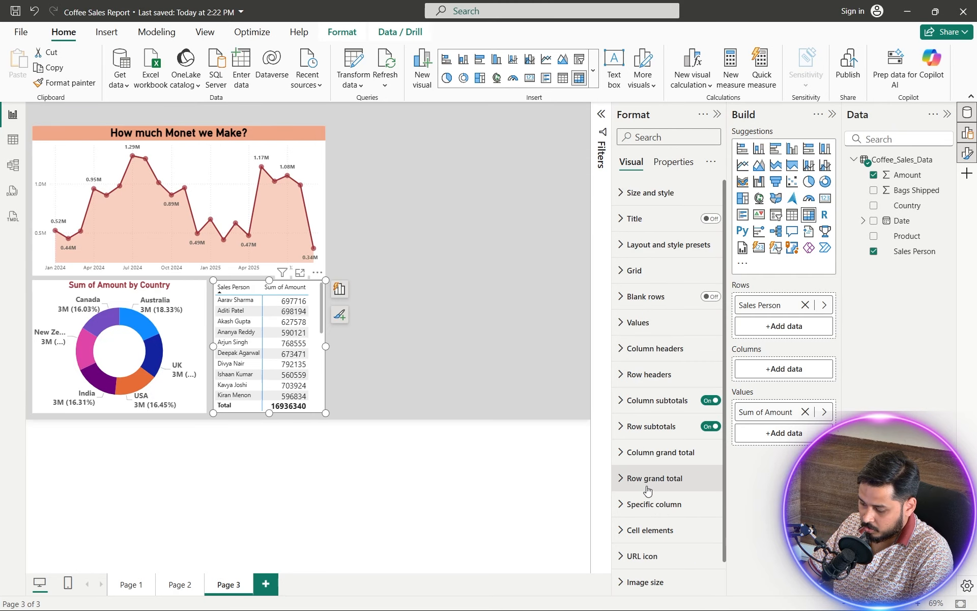
Step: Set the font size of the matrix's row headers to 11
{"action": "left_click", "coordinate": [623, 375]}
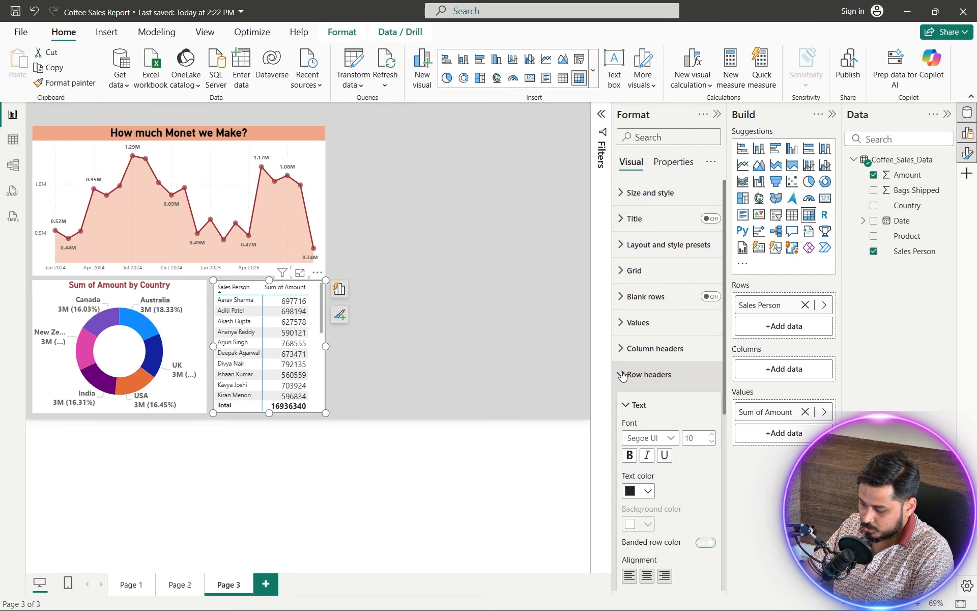
{"action": "left_click", "coordinate": [711, 440]}
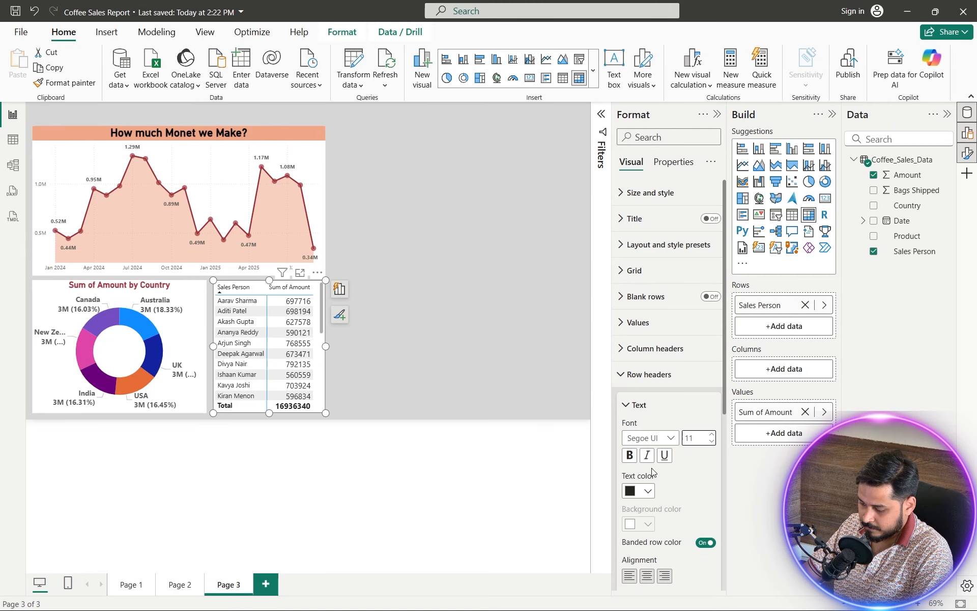
{"action": "left_click", "coordinate": [627, 406]}
{"action": "left_click", "coordinate": [624, 375]}
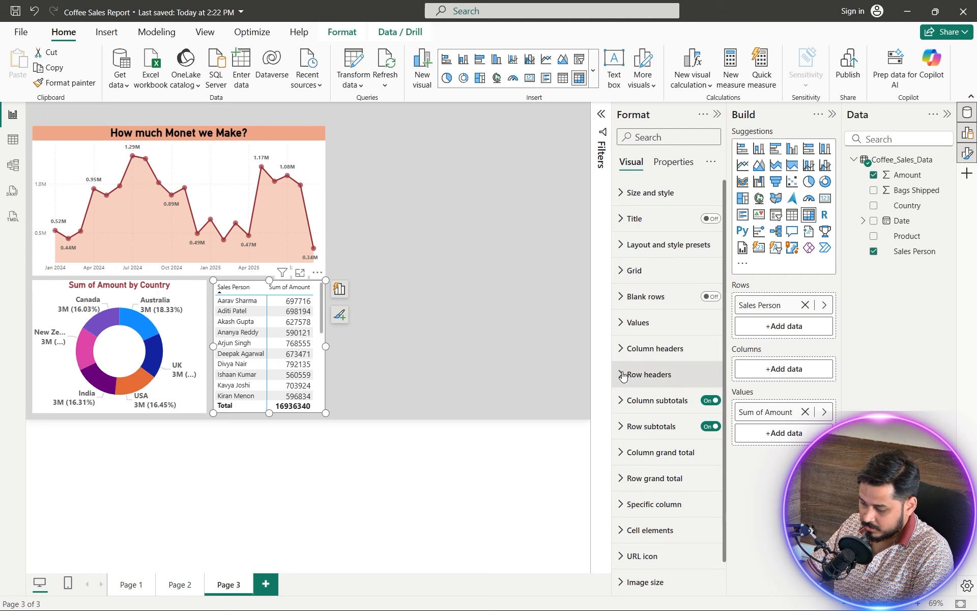
Step: Set the matrix's column headers to font size 11 and make them bold
{"action": "left_click", "coordinate": [625, 349]}
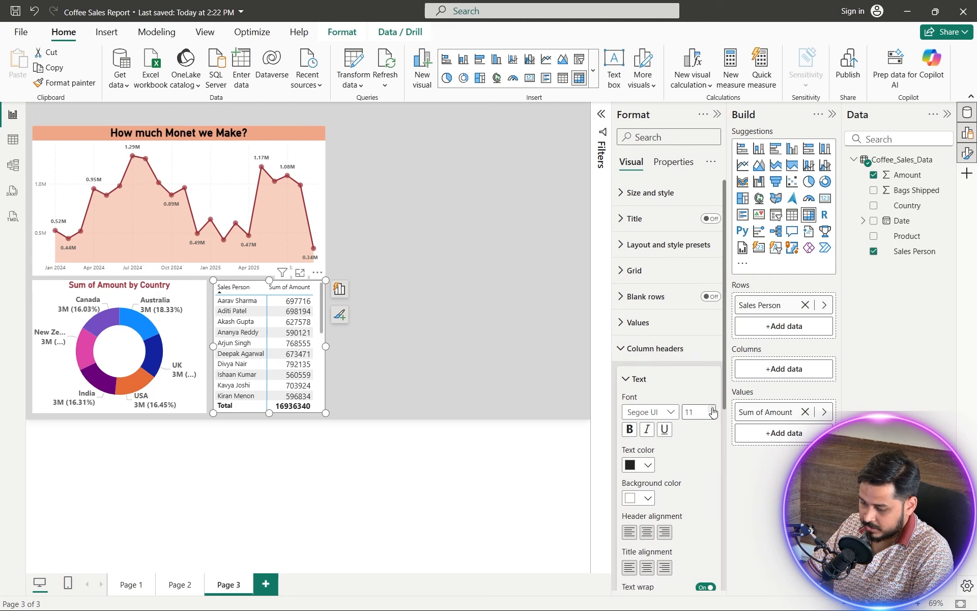
{"action": "left_click", "coordinate": [630, 430]}
{"action": "left_click", "coordinate": [633, 381]}
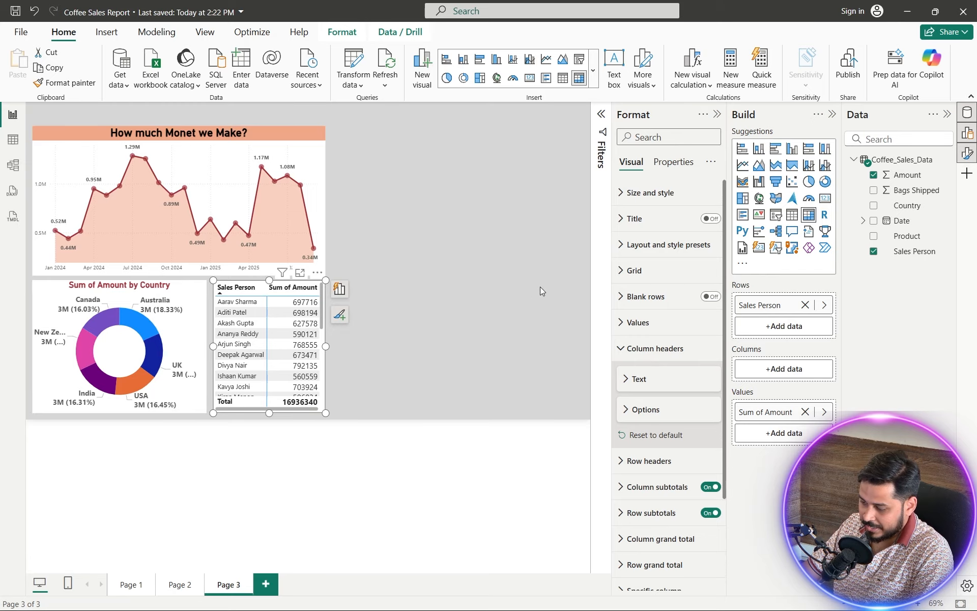
Step: Collapse the Format, Build and Data panes to examine the matrix's rows at a larger scale, and reopen the panes
{"action": "left_click", "coordinate": [717, 115]}
{"action": "left_click", "coordinate": [833, 114]}
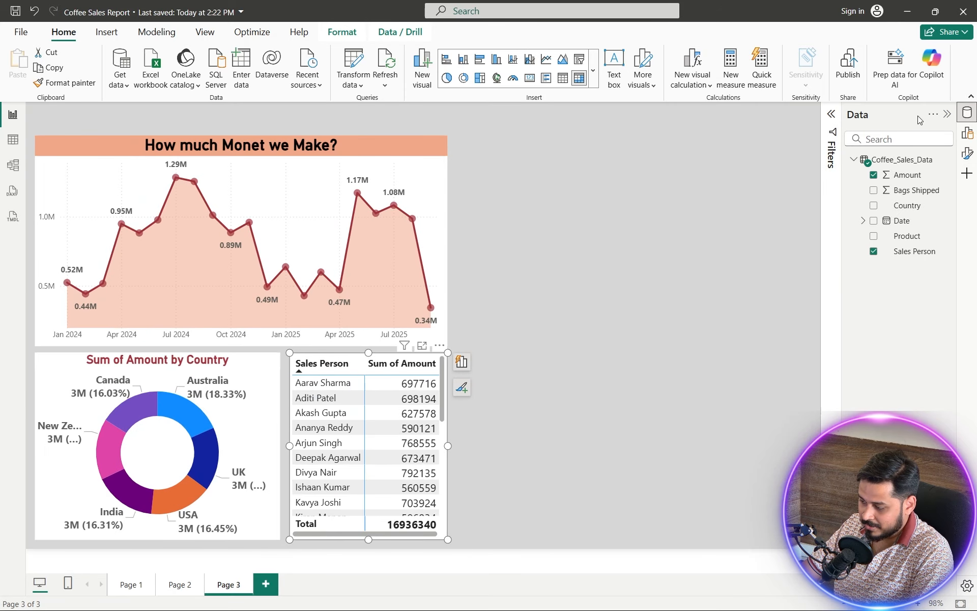
{"action": "left_click", "coordinate": [946, 116]}
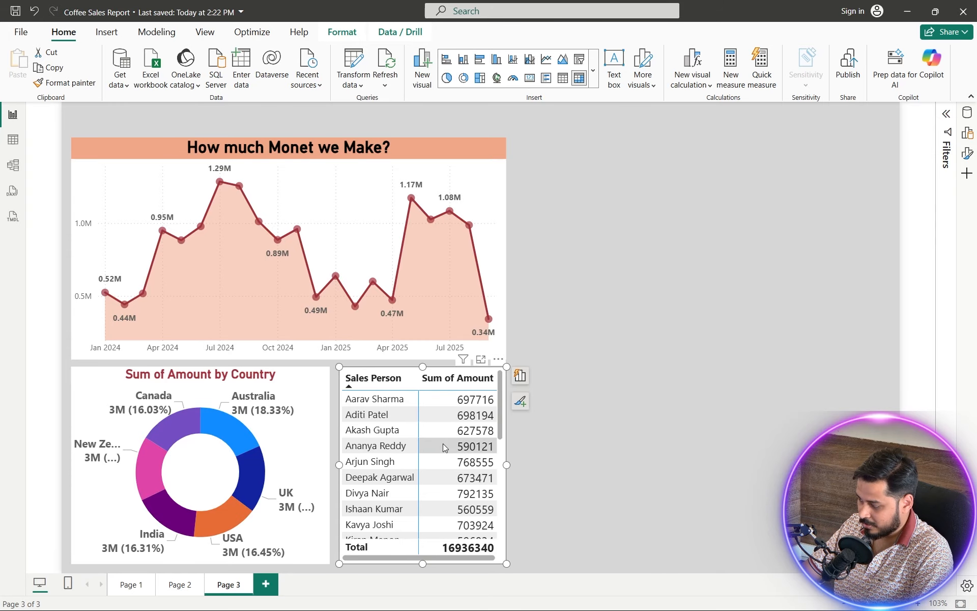
{"action": "scroll", "coordinate": [439, 455], "scroll_direction": "down", "scroll_amount": 2}
{"action": "scroll", "coordinate": [438, 456], "scroll_direction": "up", "scroll_amount": 2}
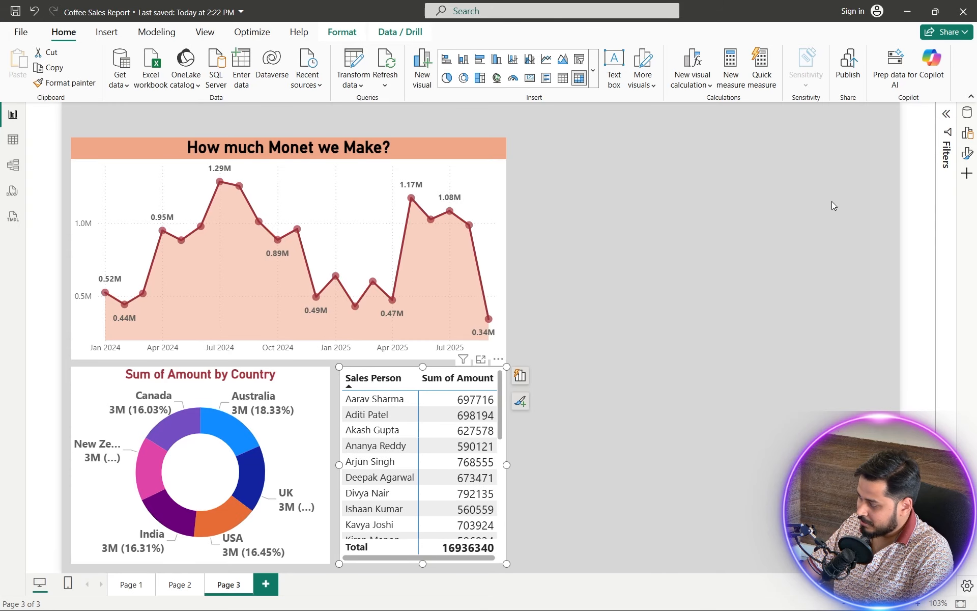
{"action": "left_click", "coordinate": [967, 112]}
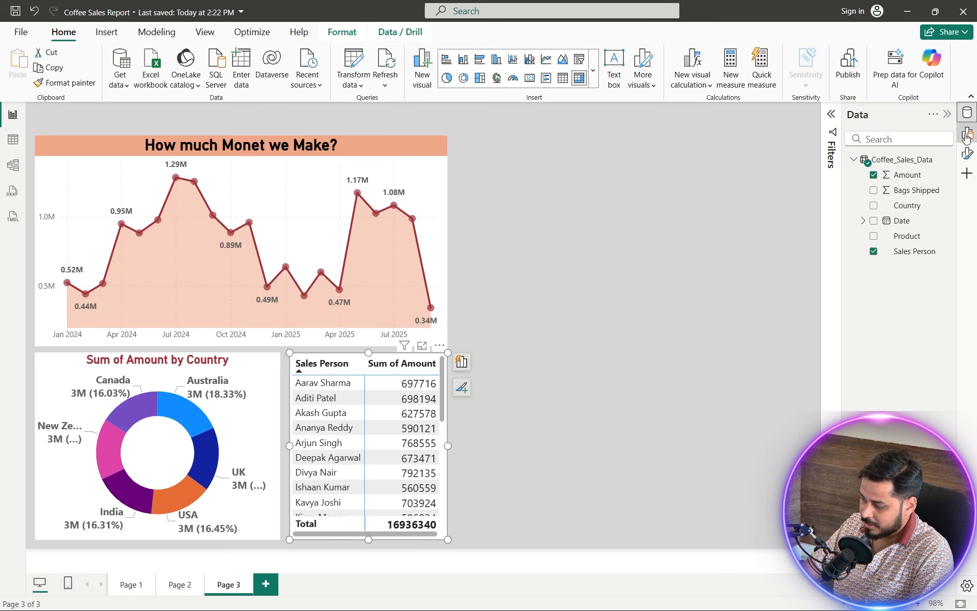
{"action": "left_click", "coordinate": [967, 133]}
{"action": "left_click", "coordinate": [967, 153]}
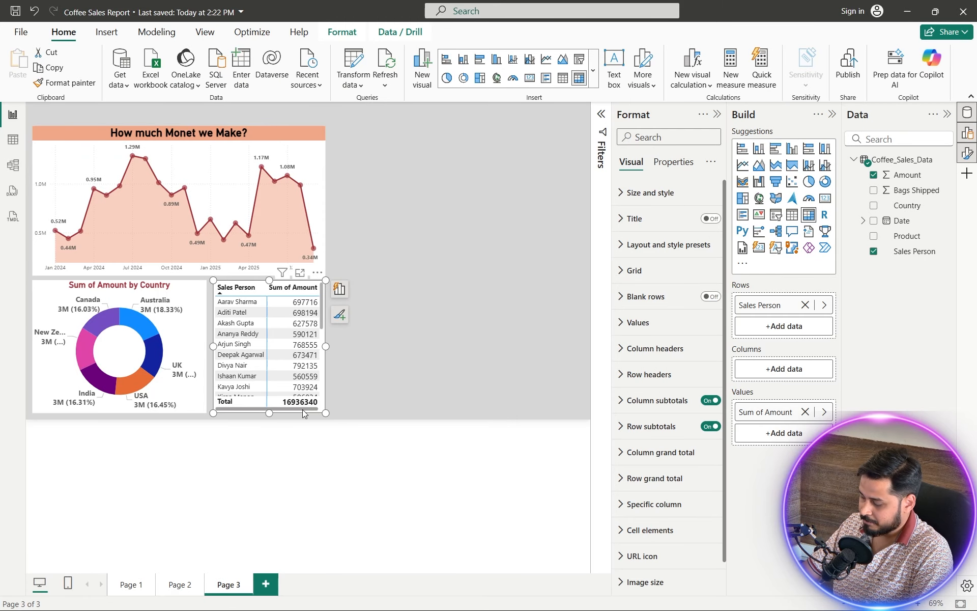
Step: Check the reference salesperson table on Page 2 and sort the Page 3 matrix by Sales Person in descending order
{"action": "left_click", "coordinate": [180, 583]}
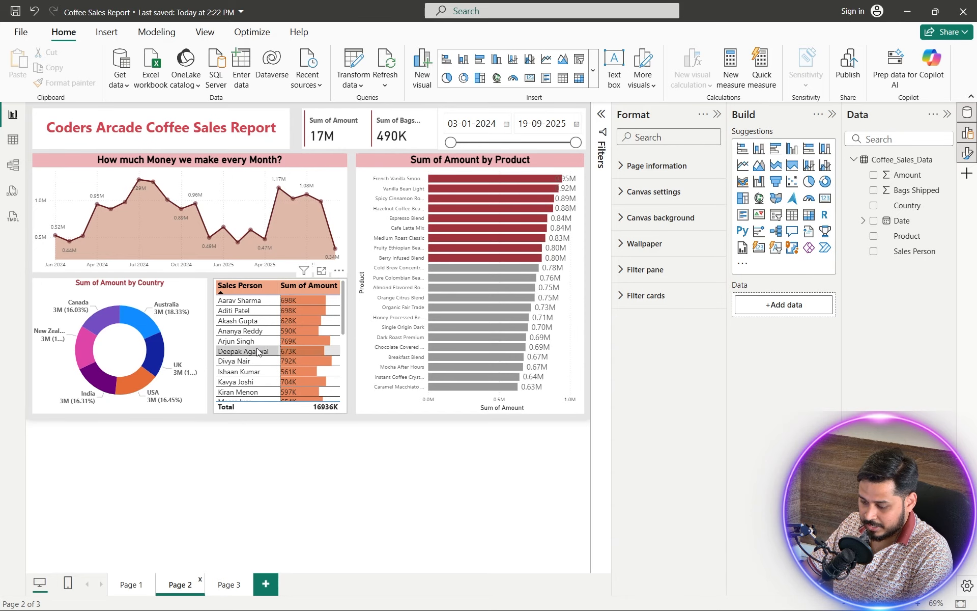
{"action": "left_click", "coordinate": [229, 584]}
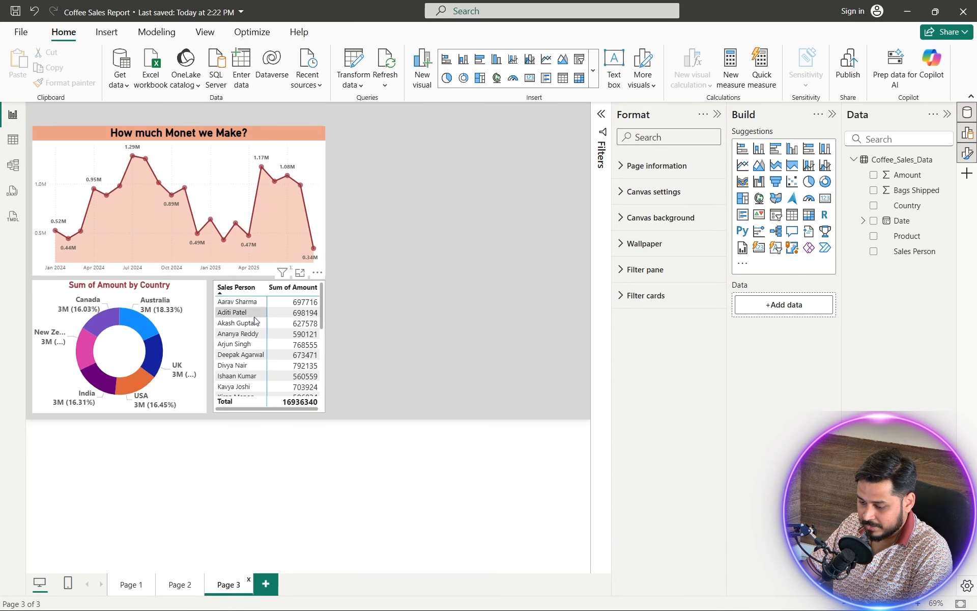
{"action": "left_click", "coordinate": [264, 292]}
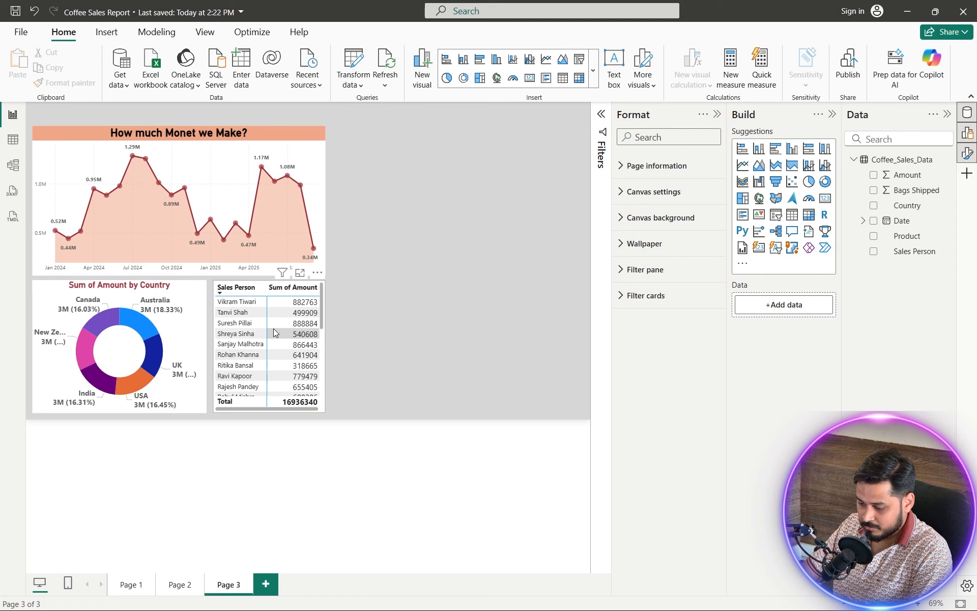
Step: Apply the Minimal style preset to the salesperson matrix on Page 3
{"action": "left_click", "coordinate": [273, 328]}
{"action": "left_click", "coordinate": [283, 333]}
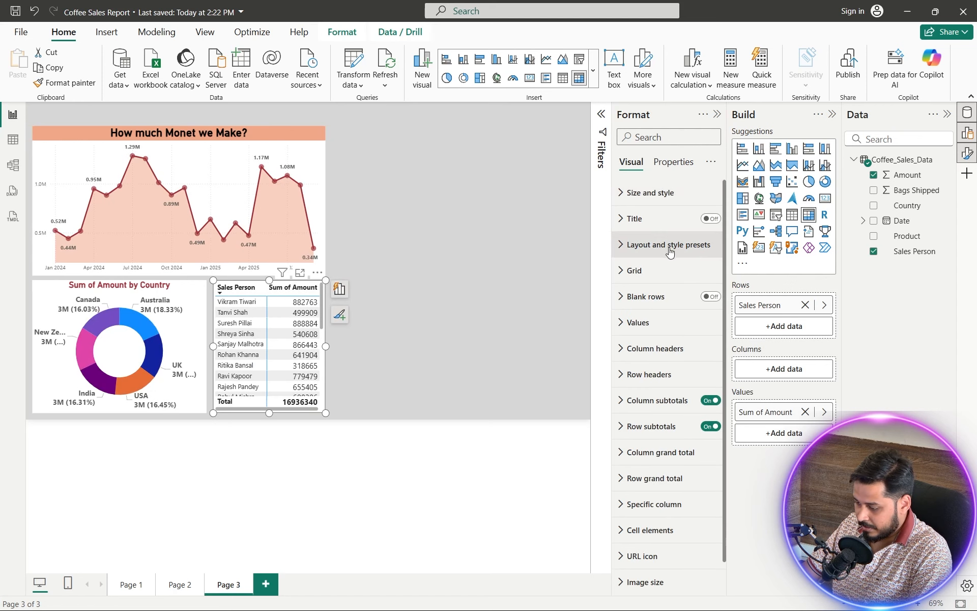
{"action": "left_click", "coordinate": [632, 250]}
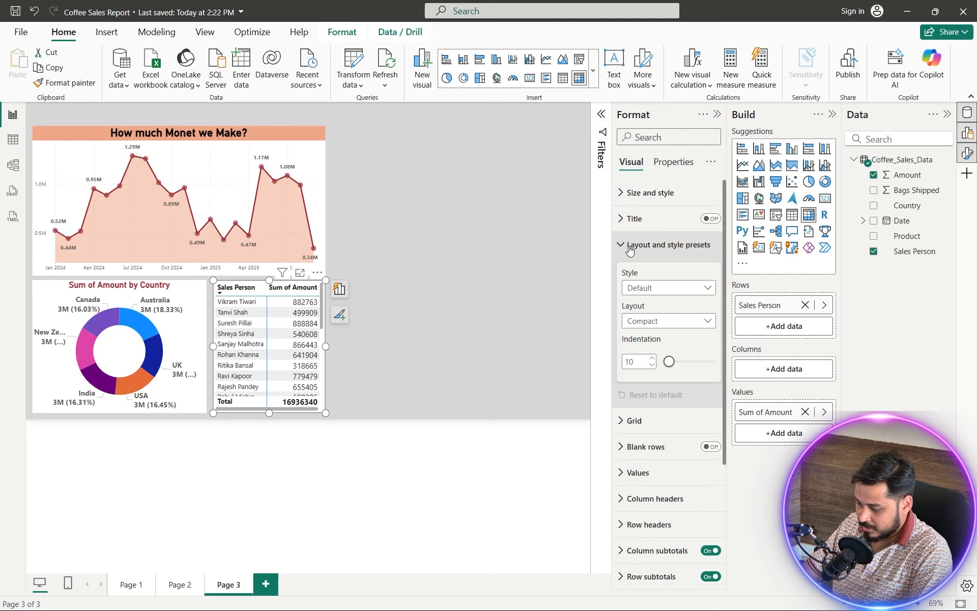
{"action": "left_click", "coordinate": [650, 289]}
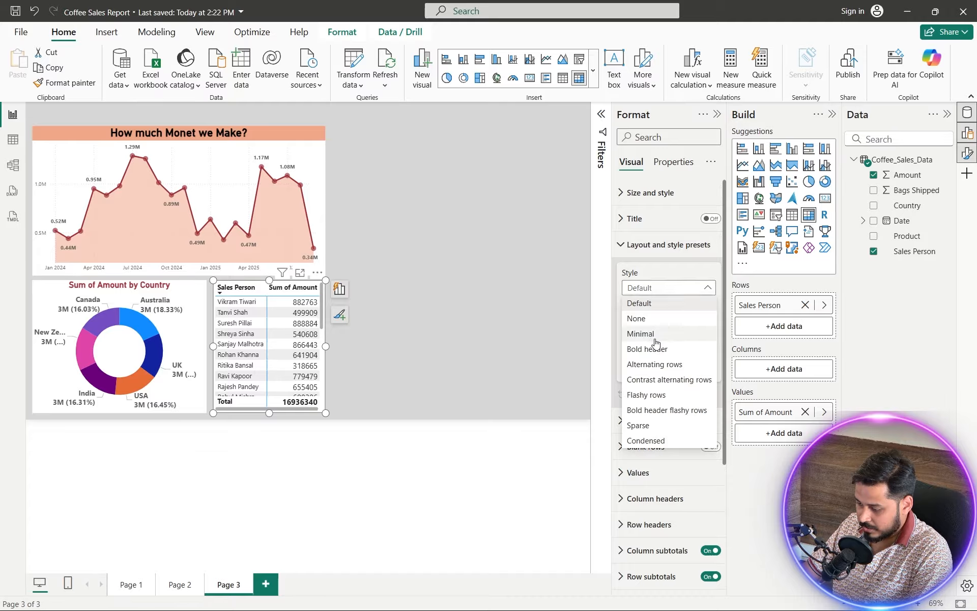
{"action": "left_click", "coordinate": [655, 338]}
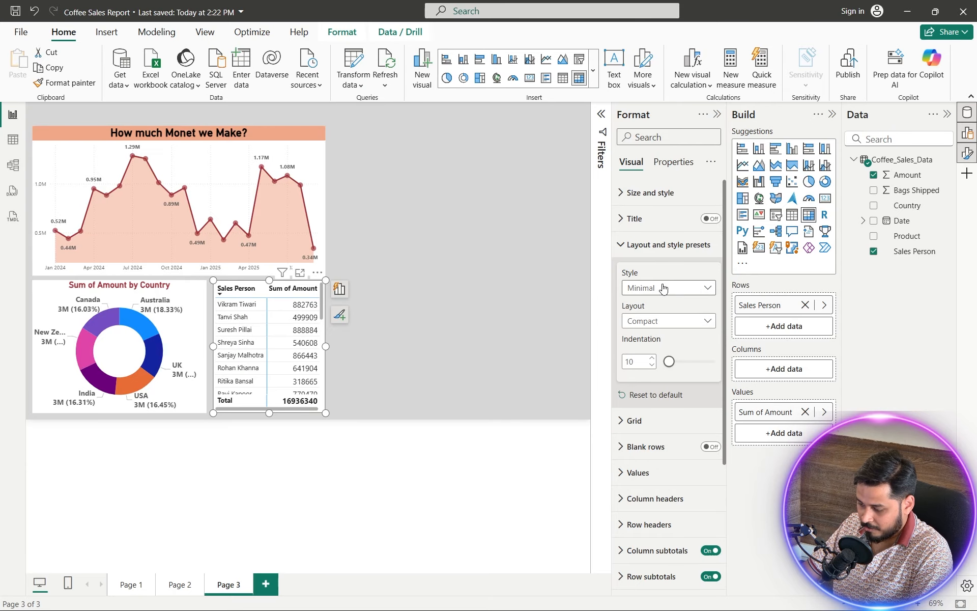
{"action": "left_click", "coordinate": [676, 324]}
{"action": "left_click", "coordinate": [653, 289]}
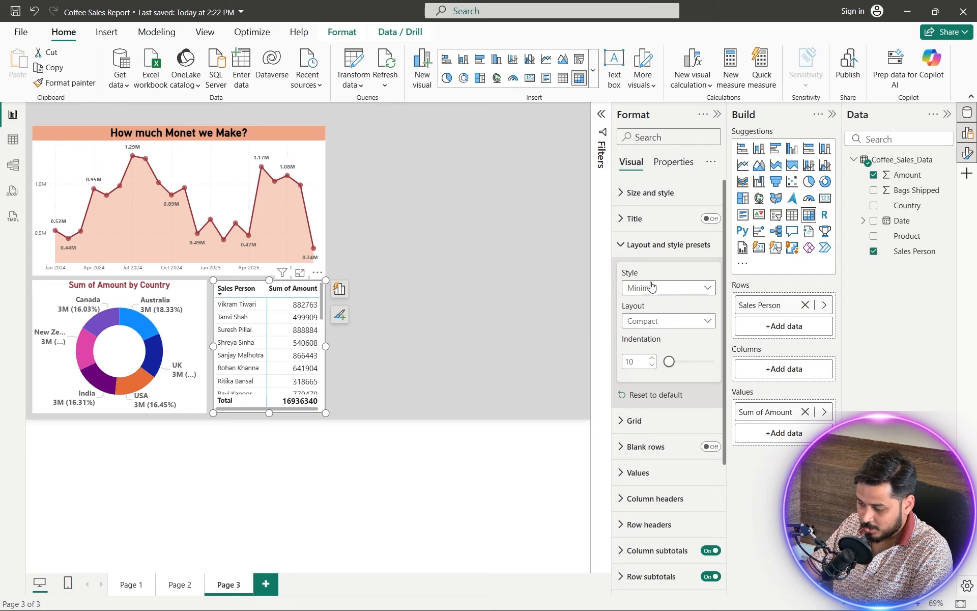
{"action": "left_click", "coordinate": [626, 249]}
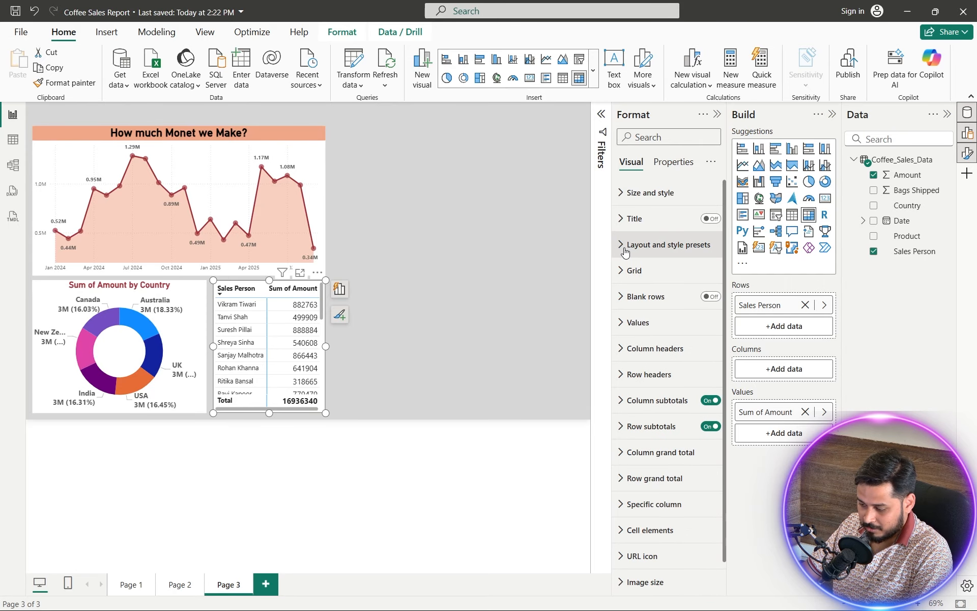
Step: Left-align the values of the matrix's Sum of Amount column through the specific column settings
{"action": "left_click", "coordinate": [636, 324]}
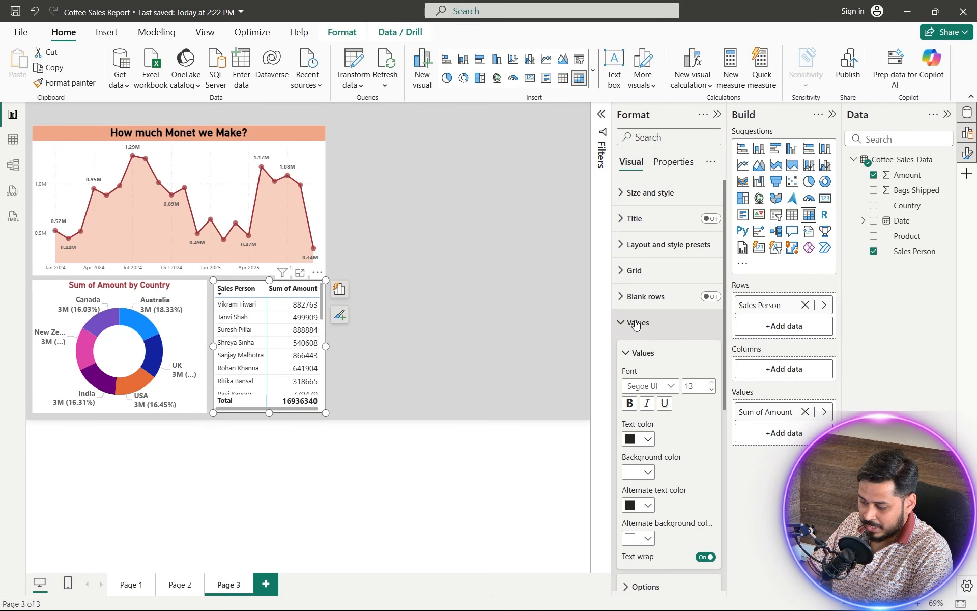
{"action": "left_click", "coordinate": [637, 324]}
{"action": "left_click", "coordinate": [650, 505]}
{"action": "scroll", "coordinate": [651, 484], "scroll_direction": "down", "scroll_amount": 5}
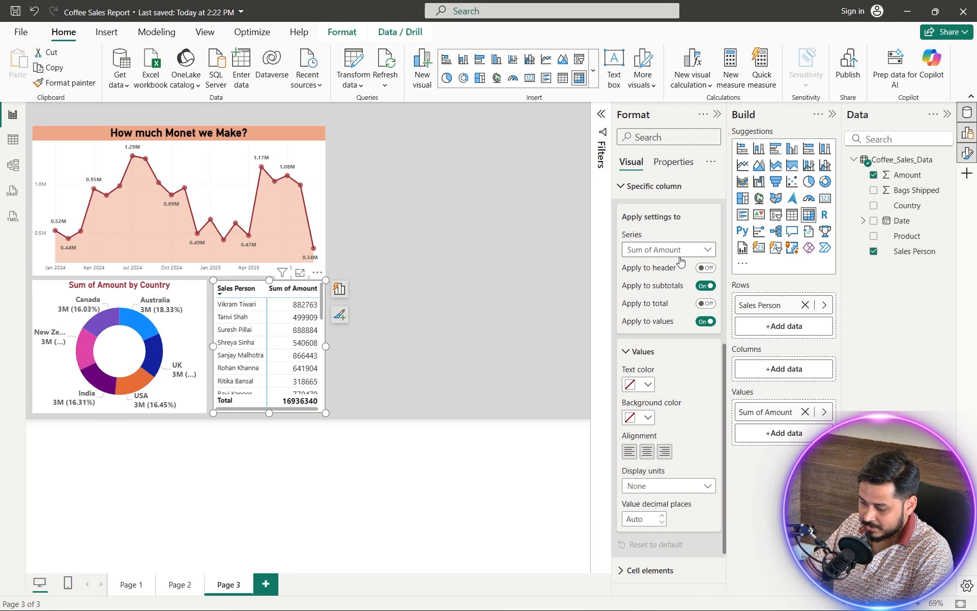
{"action": "scroll", "coordinate": [680, 305], "scroll_direction": "down", "scroll_amount": 1}
{"action": "scroll", "coordinate": [679, 345], "scroll_direction": "down", "scroll_amount": 1}
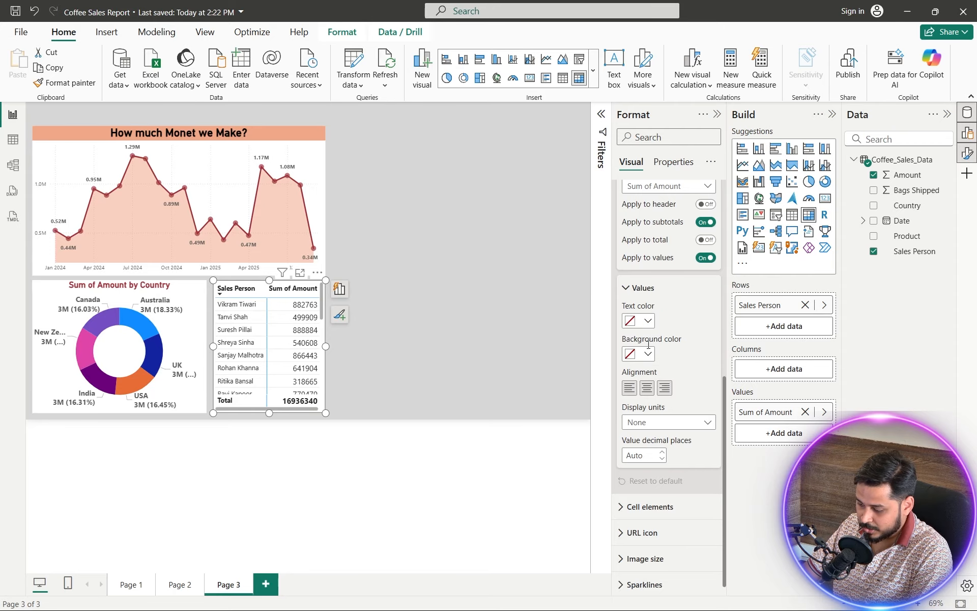
{"action": "left_click", "coordinate": [646, 388]}
{"action": "left_click", "coordinate": [630, 388]}
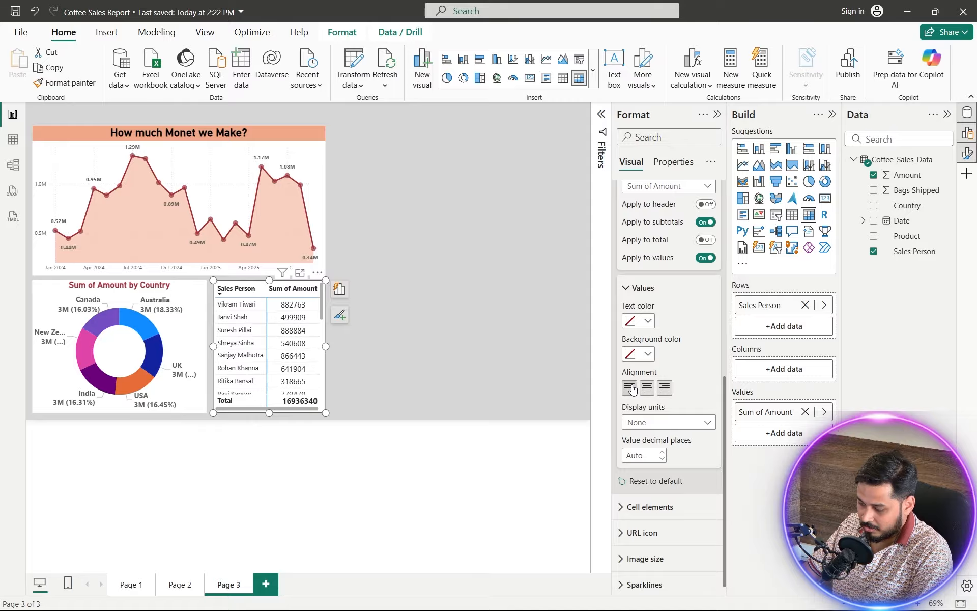
Step: Set the display units of the matrix's Sum of Amount values to Thousands
{"action": "scroll", "coordinate": [668, 196], "scroll_direction": "up", "scroll_amount": 3}
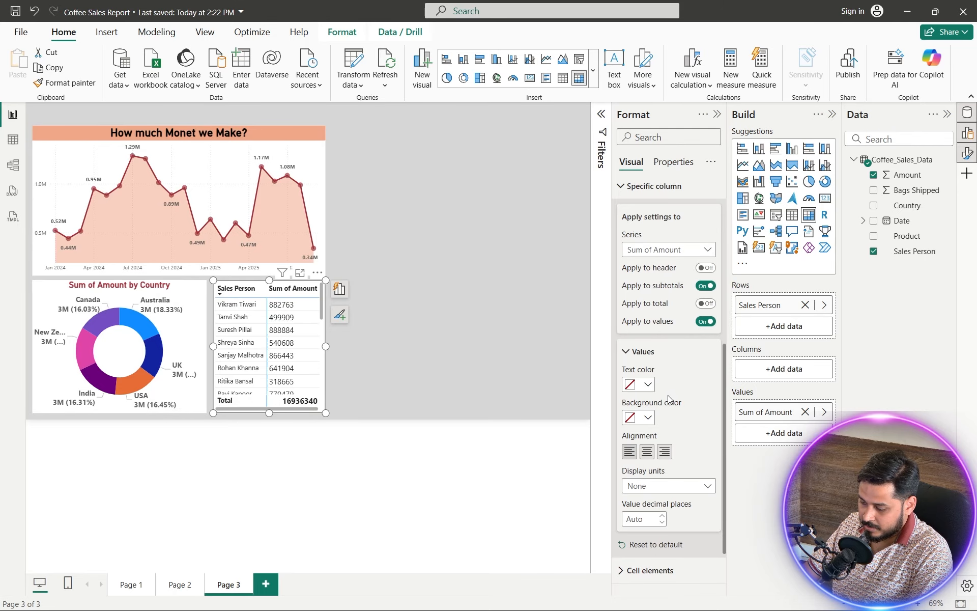
{"action": "scroll", "coordinate": [668, 393], "scroll_direction": "down", "scroll_amount": 3}
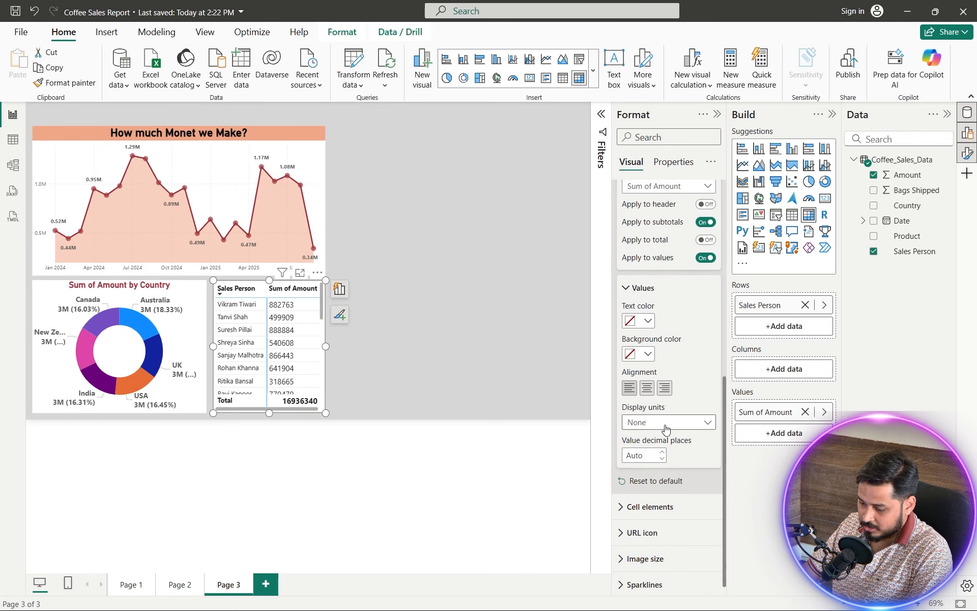
{"action": "left_click", "coordinate": [666, 422]}
{"action": "left_click", "coordinate": [669, 458]}
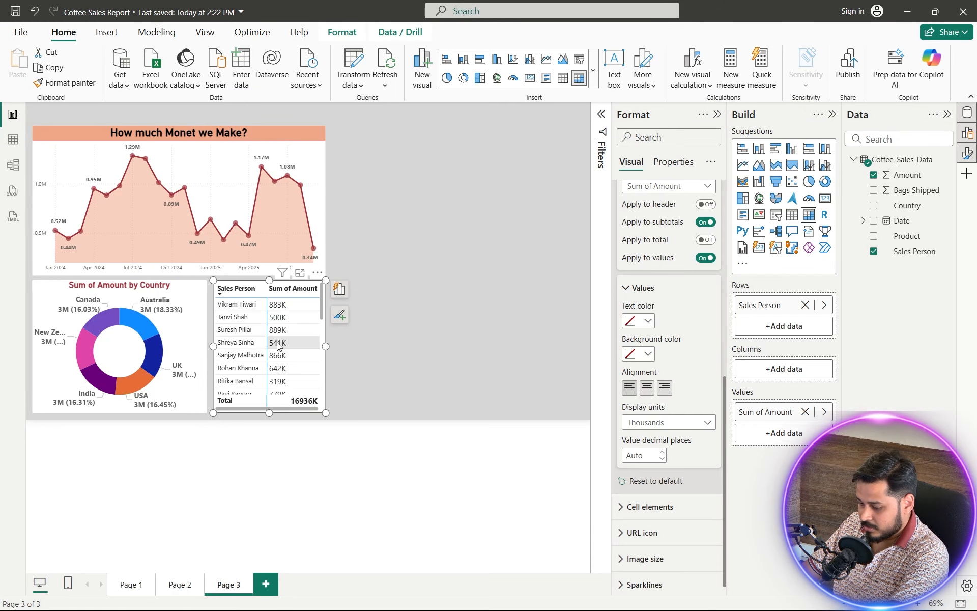
Step: Compare with the reference table on Page 2 and add left-to-right data bars to the Page 3 matrix's Sum of Amount values
{"action": "left_click", "coordinate": [173, 586]}
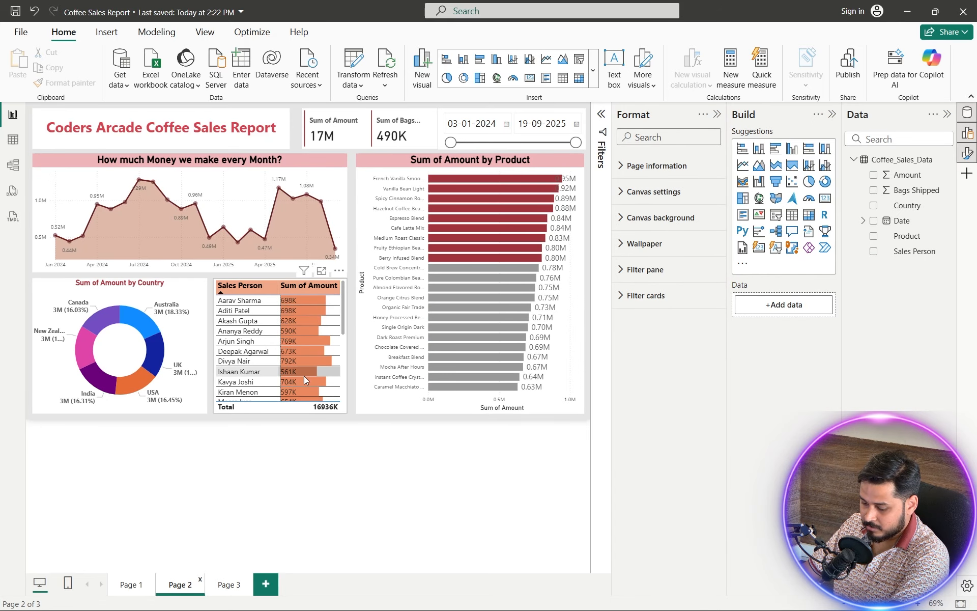
{"action": "left_click", "coordinate": [228, 585]}
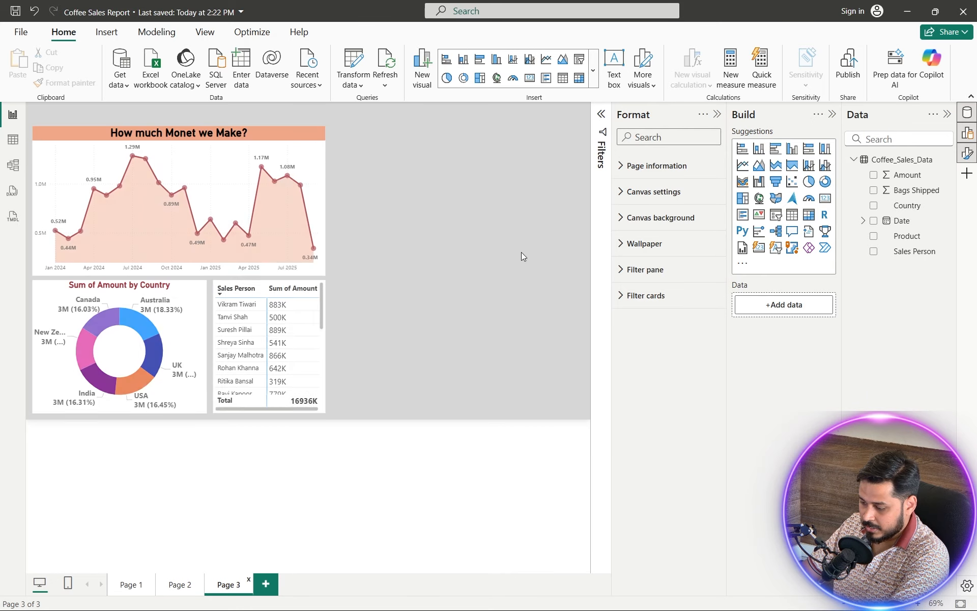
{"action": "left_click", "coordinate": [299, 335]}
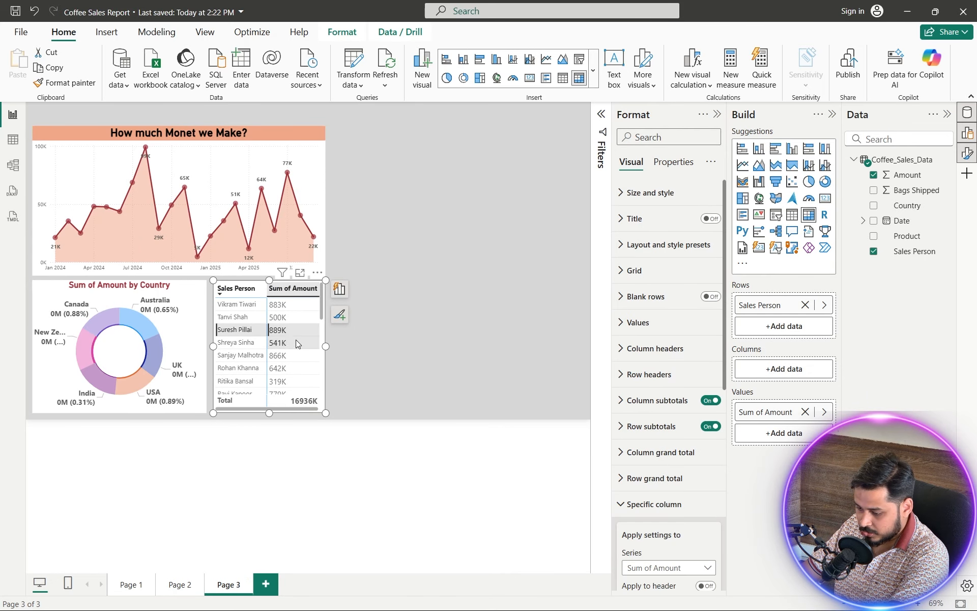
{"action": "left_click", "coordinate": [295, 331]}
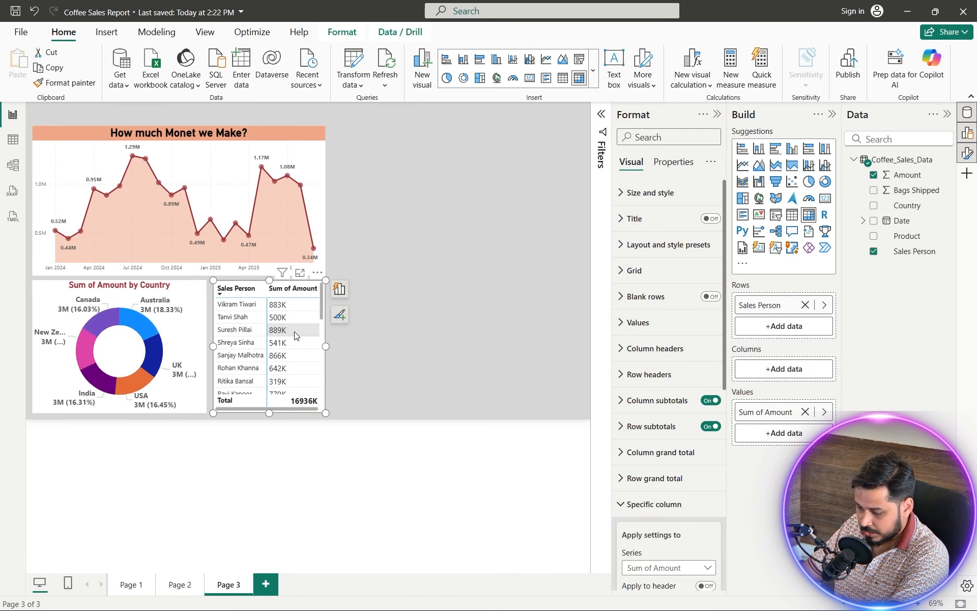
{"action": "right_click", "coordinate": [768, 413]}
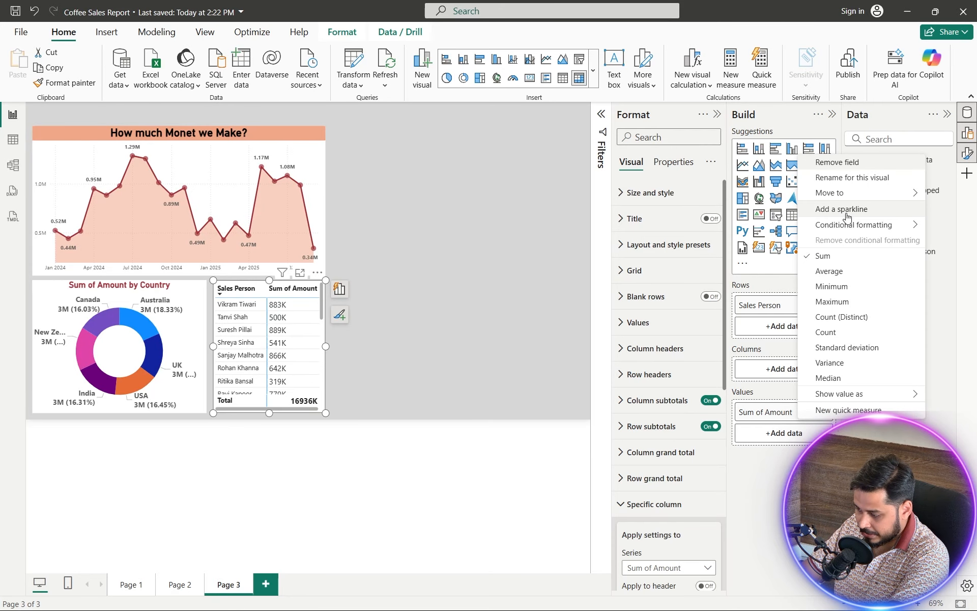
{"action": "mouse_move", "coordinate": [849, 228]}
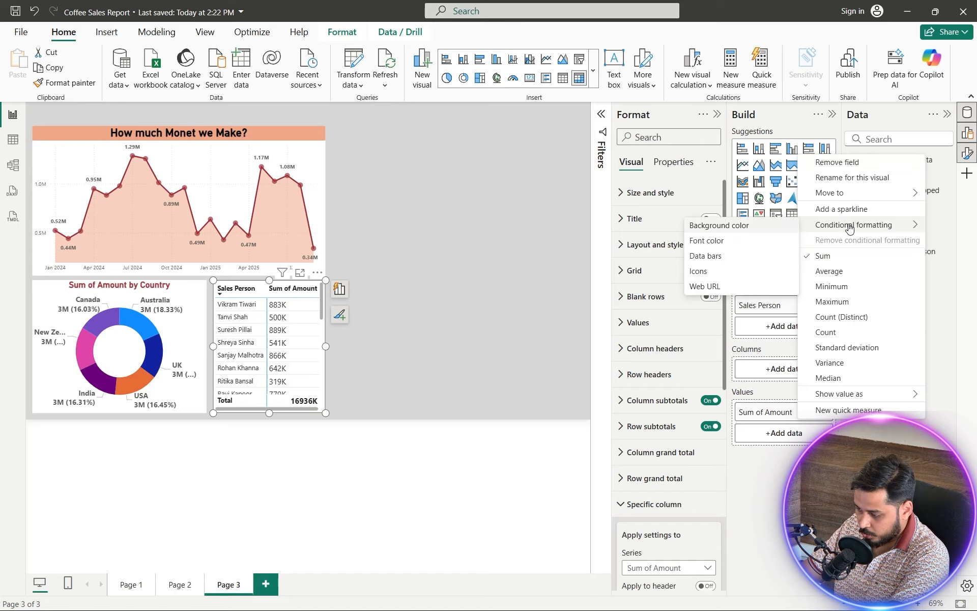
{"action": "left_click", "coordinate": [710, 262]}
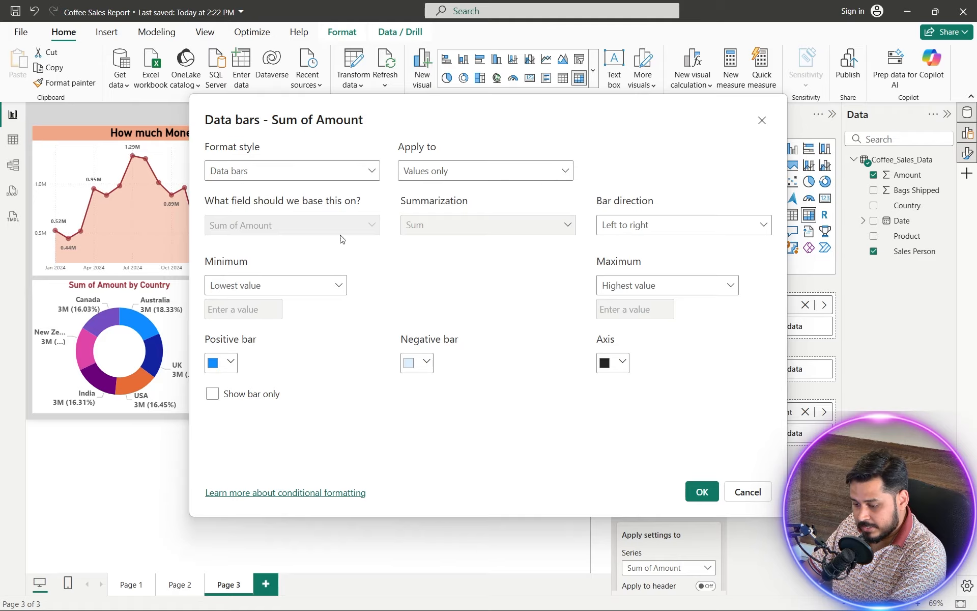
{"action": "left_click", "coordinate": [701, 492]}
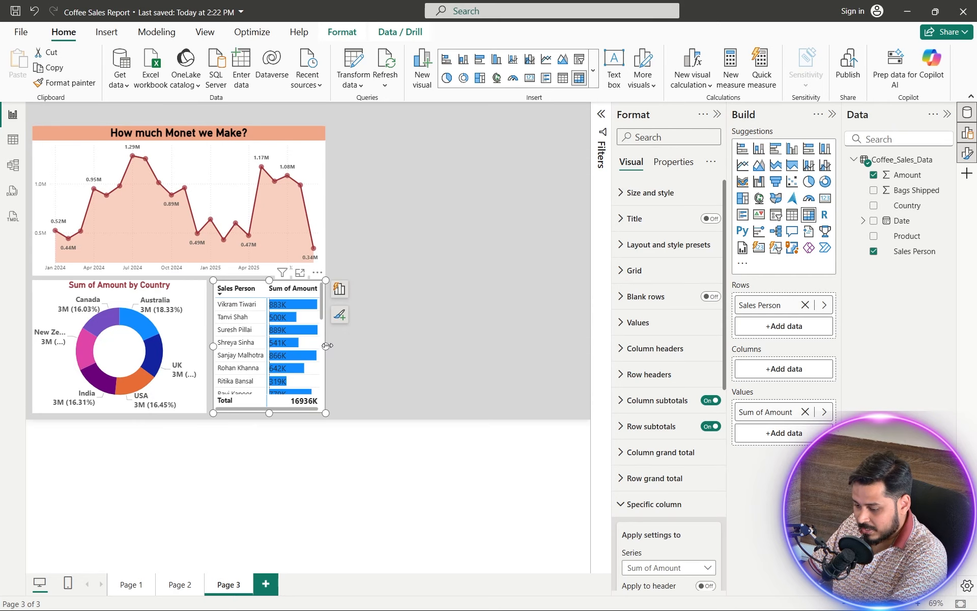
{"action": "left_click_drag", "start_coordinate": [326, 347], "coordinate": [347, 347]}
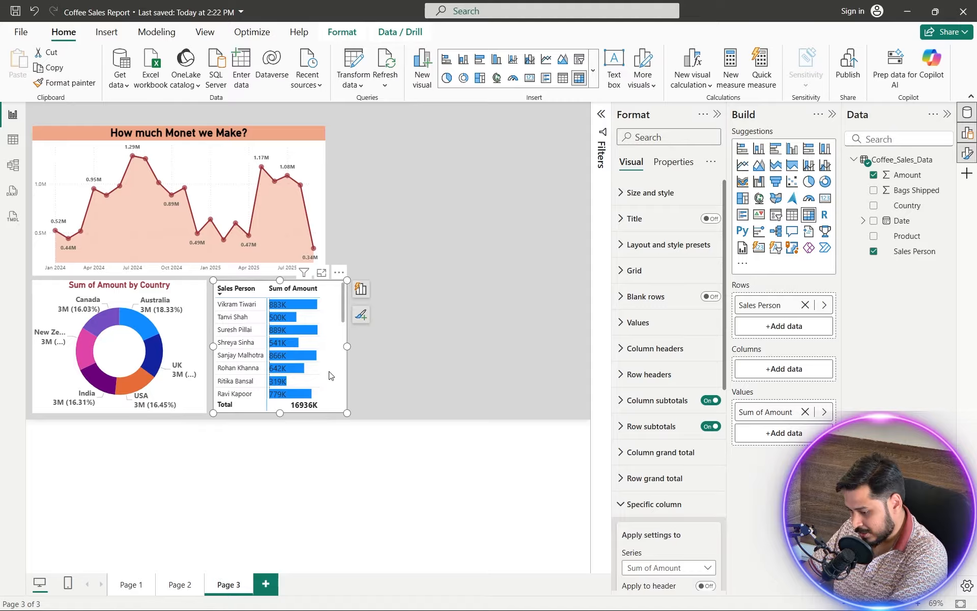
{"action": "left_click", "coordinate": [349, 344]}
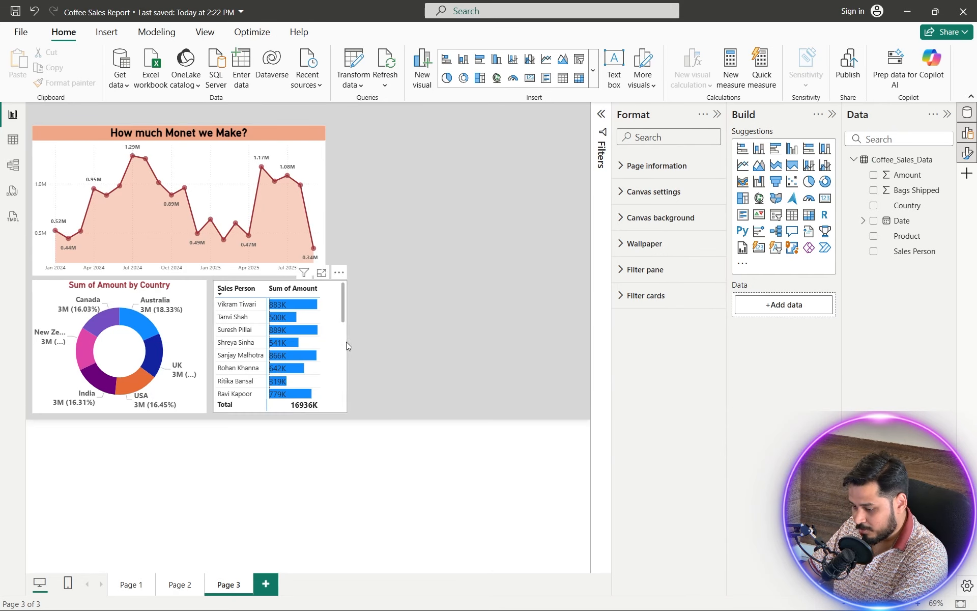
{"action": "left_click", "coordinate": [345, 346]}
{"action": "left_click_drag", "start_coordinate": [346, 345], "coordinate": [329, 345]}
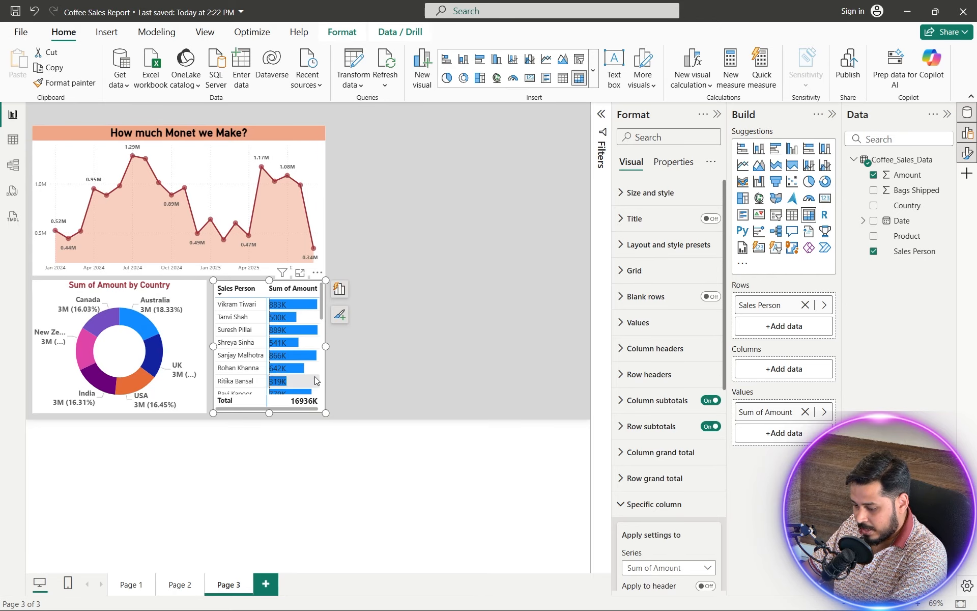
Step: Change the positive bar color of the matrix's Sum of Amount data bars to light orange
{"action": "right_click", "coordinate": [773, 412]}
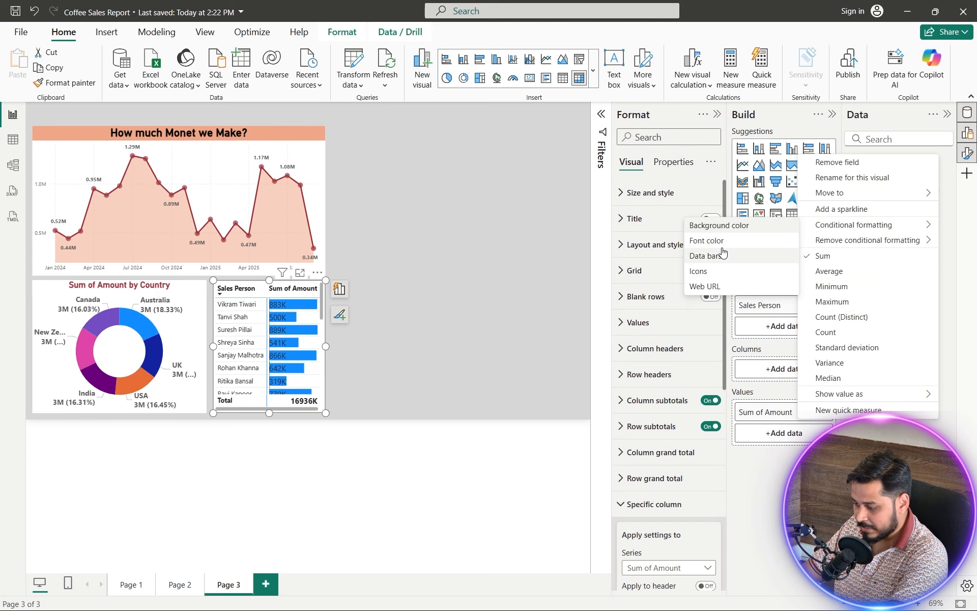
{"action": "left_click", "coordinate": [716, 257]}
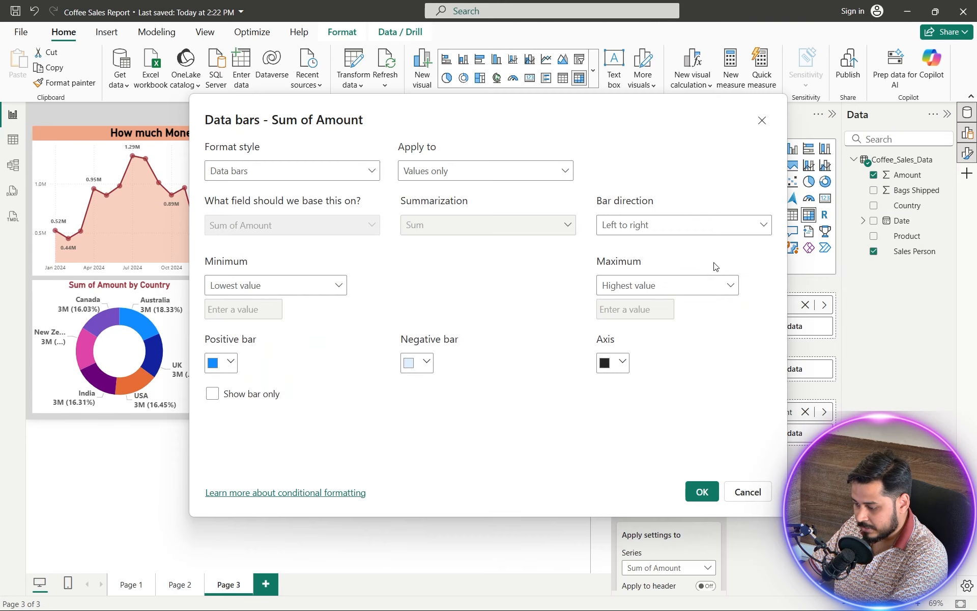
{"action": "left_click", "coordinate": [230, 363]}
{"action": "left_click", "coordinate": [296, 187]}
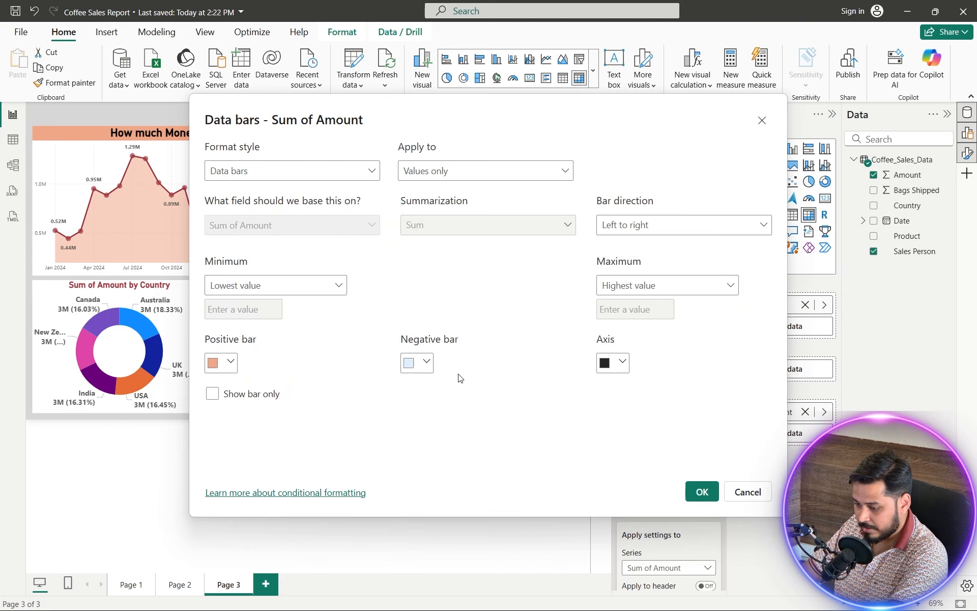
{"action": "left_click", "coordinate": [696, 492]}
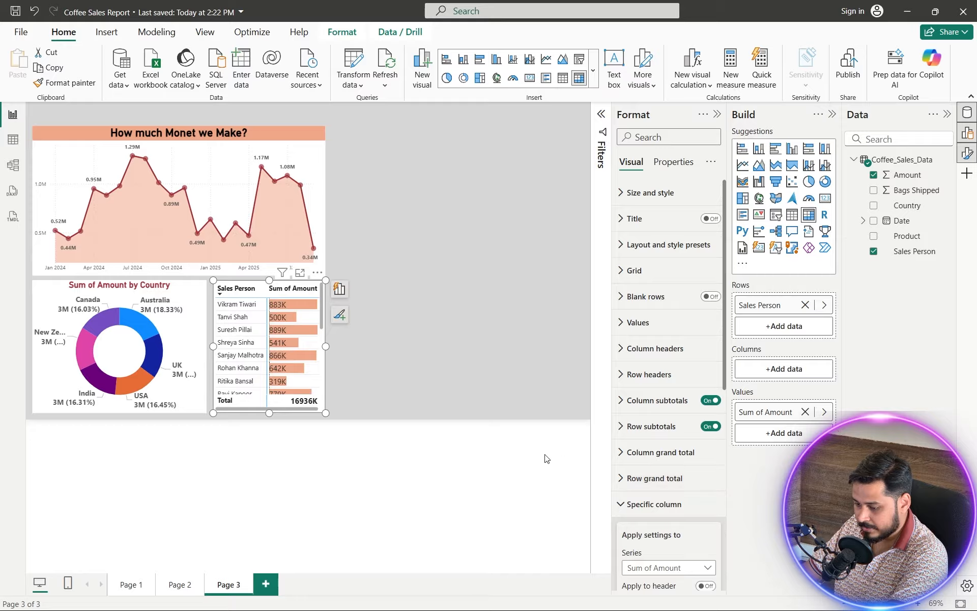
{"action": "left_click", "coordinate": [442, 406]}
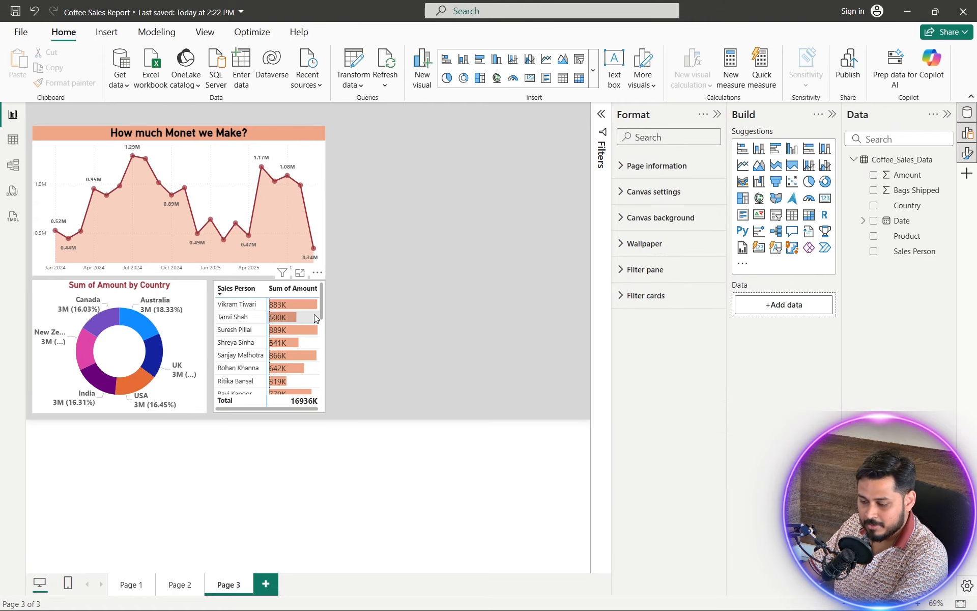
Step: Check the reference table on Page 2 and sort the Page 3 matrix by Sum of Amount in descending order
{"action": "left_click", "coordinate": [190, 584]}
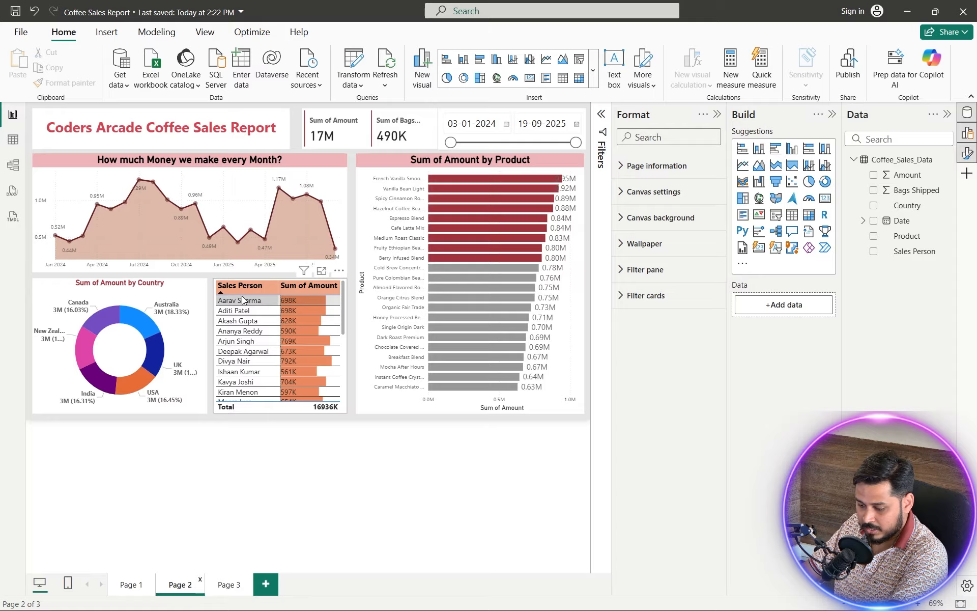
{"action": "left_click", "coordinate": [231, 588]}
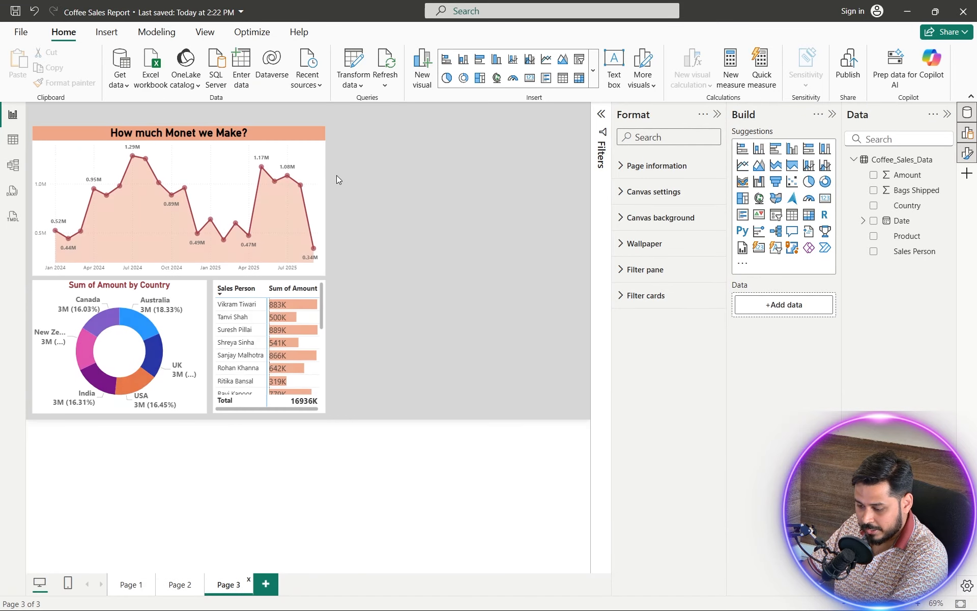
{"action": "left_click", "coordinate": [286, 288]}
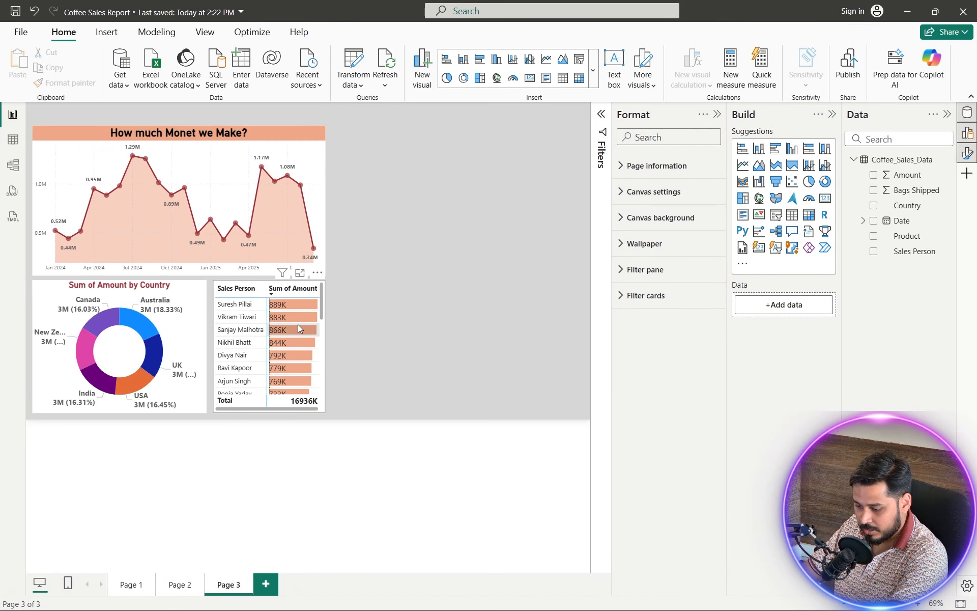
Step: Set the background color of the matrix's column headers to the same light orange as the data bars
{"action": "left_click", "coordinate": [623, 349]}
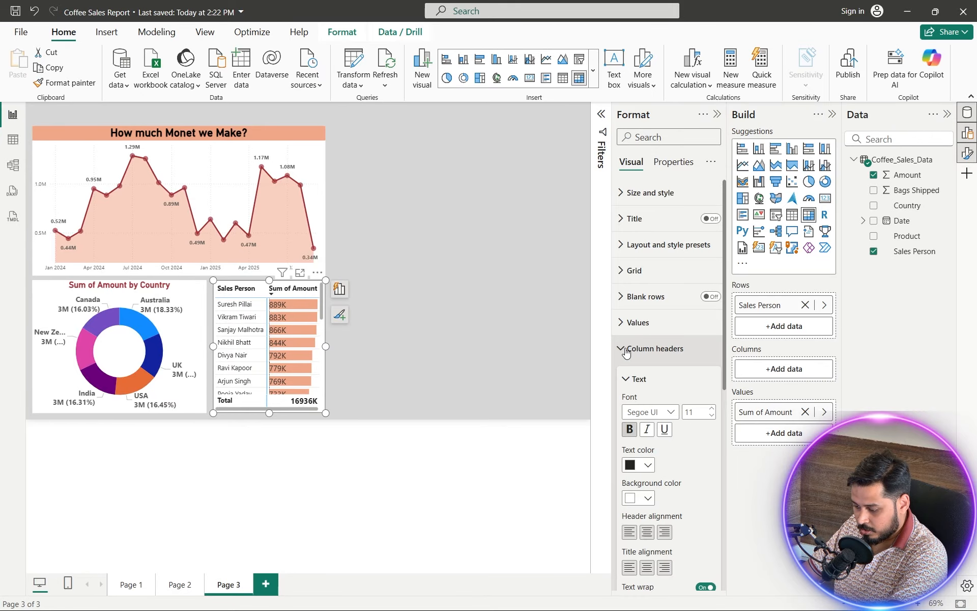
{"action": "left_click", "coordinate": [635, 342]}
{"action": "left_click", "coordinate": [675, 334]}
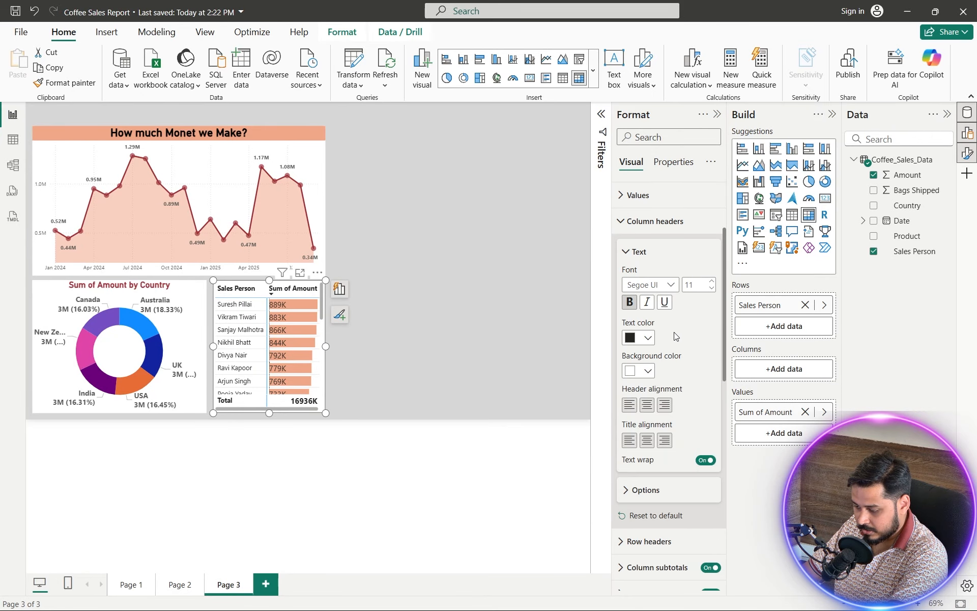
{"action": "left_click", "coordinate": [649, 371]}
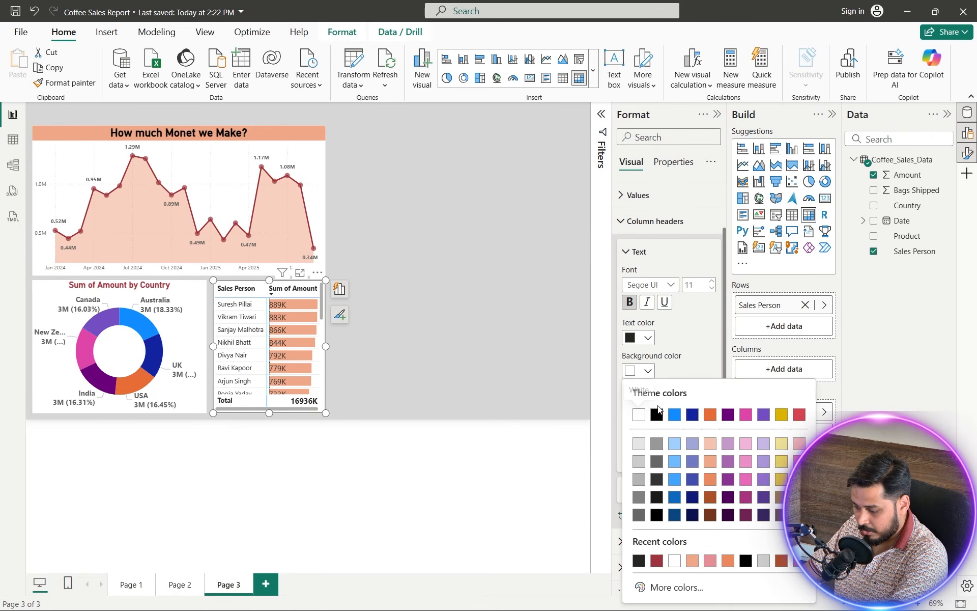
{"action": "left_click", "coordinate": [710, 461]}
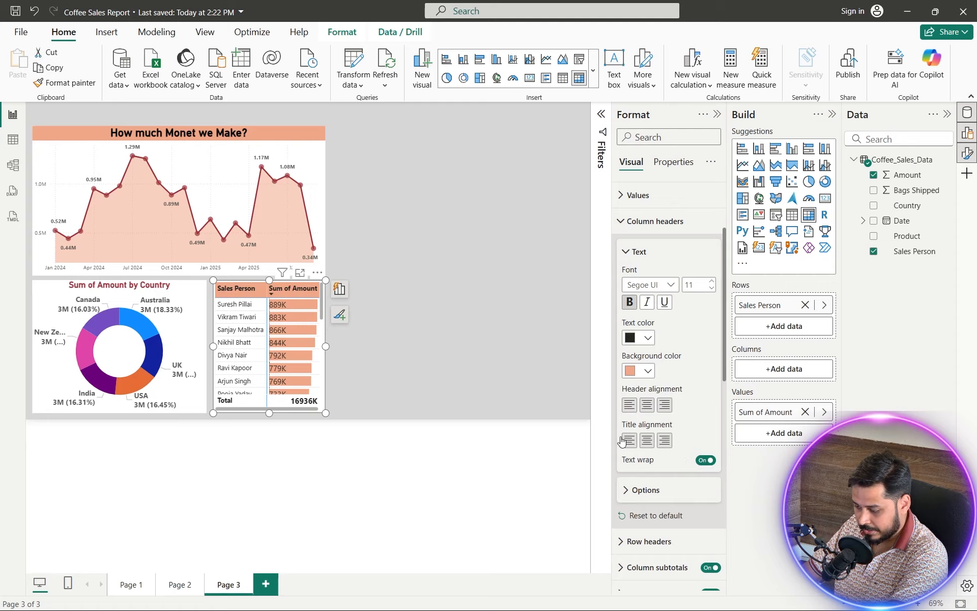
{"action": "left_click", "coordinate": [508, 344]}
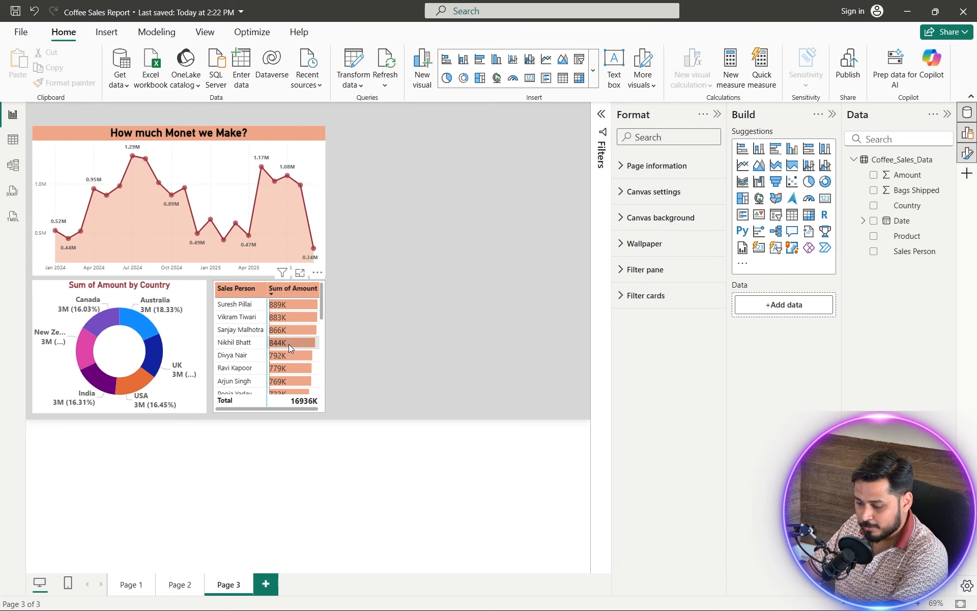
Step: Compare the matrix with the Page 2 reference and sort it by Sales Person in ascending order
{"action": "left_click", "coordinate": [240, 317]}
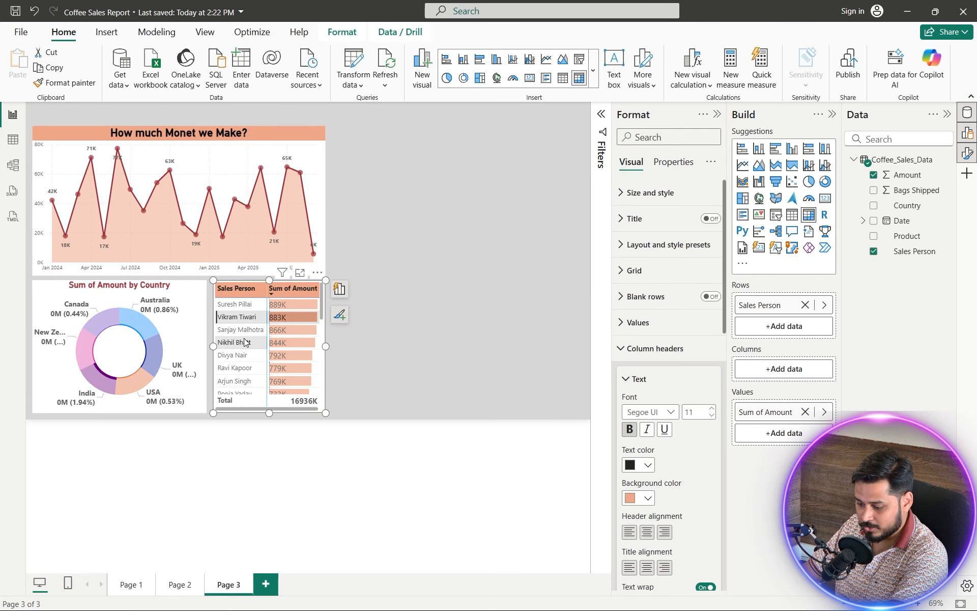
{"action": "left_click", "coordinate": [245, 307]}
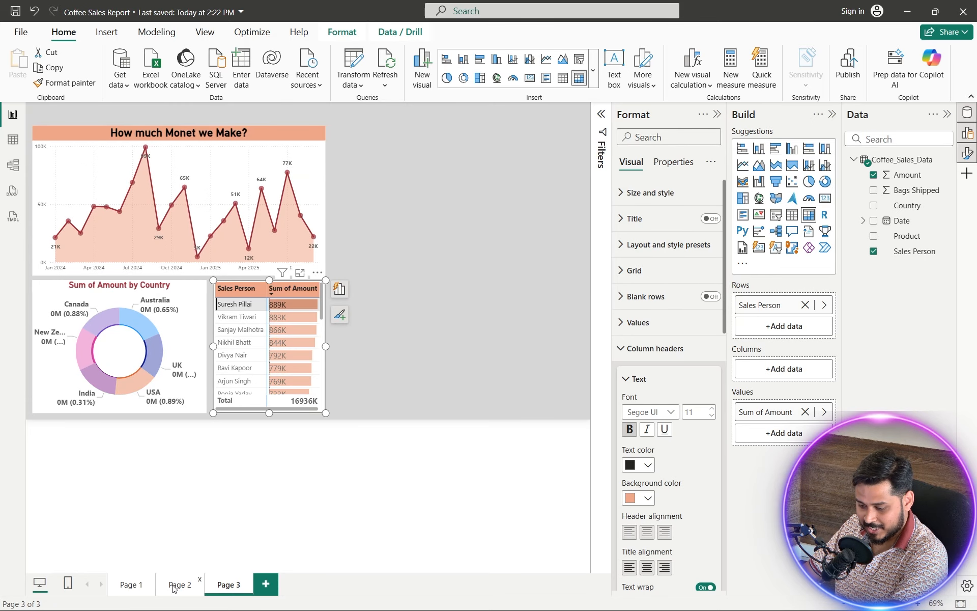
{"action": "left_click", "coordinate": [174, 589]}
{"action": "left_click", "coordinate": [216, 589]}
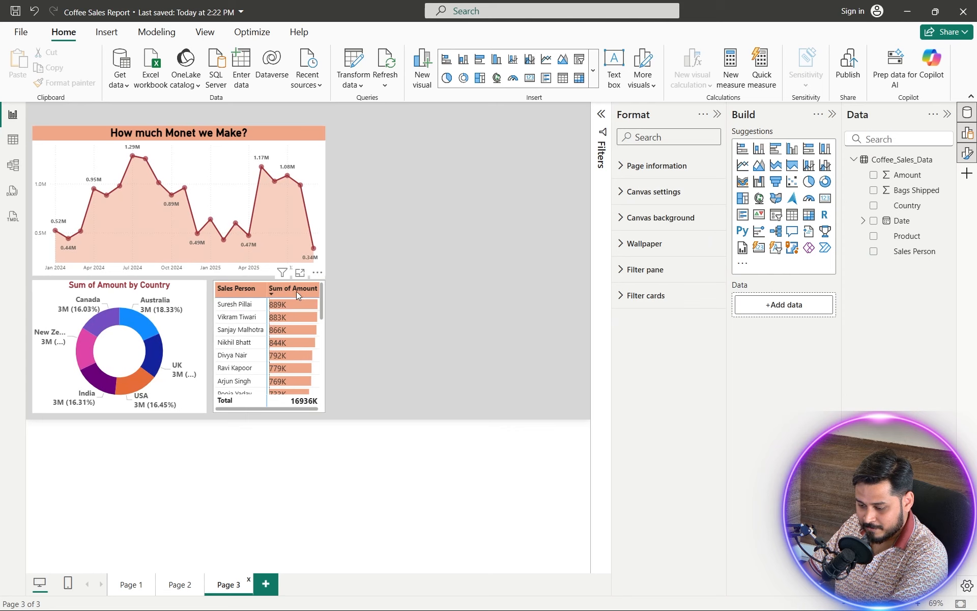
{"action": "left_click", "coordinate": [236, 288]}
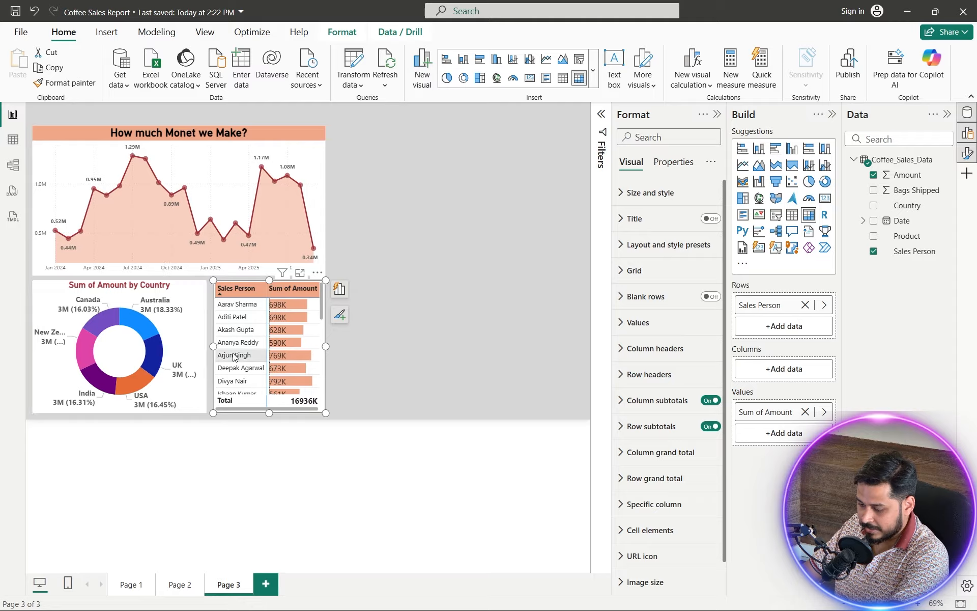
Step: Set the matrix's row padding to 0 in the grid options
{"action": "left_click", "coordinate": [637, 270]}
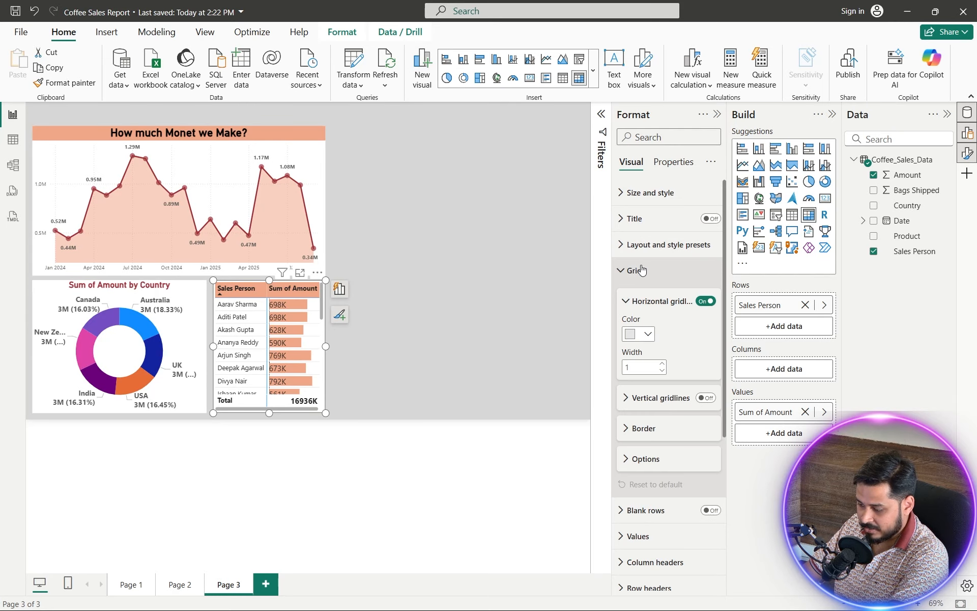
{"action": "left_click", "coordinate": [647, 459]}
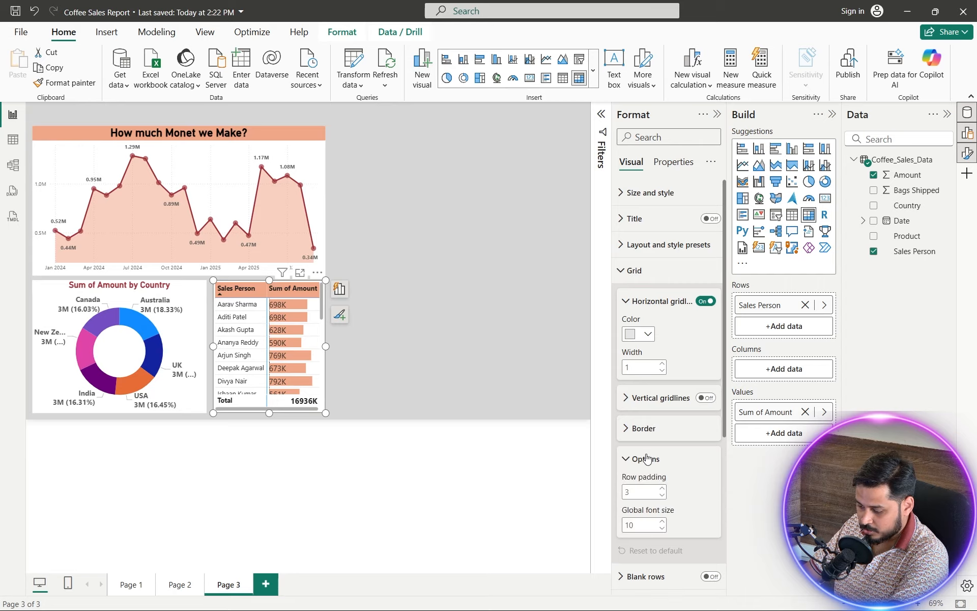
{"action": "scroll", "coordinate": [657, 360], "scroll_direction": "down", "scroll_amount": 3}
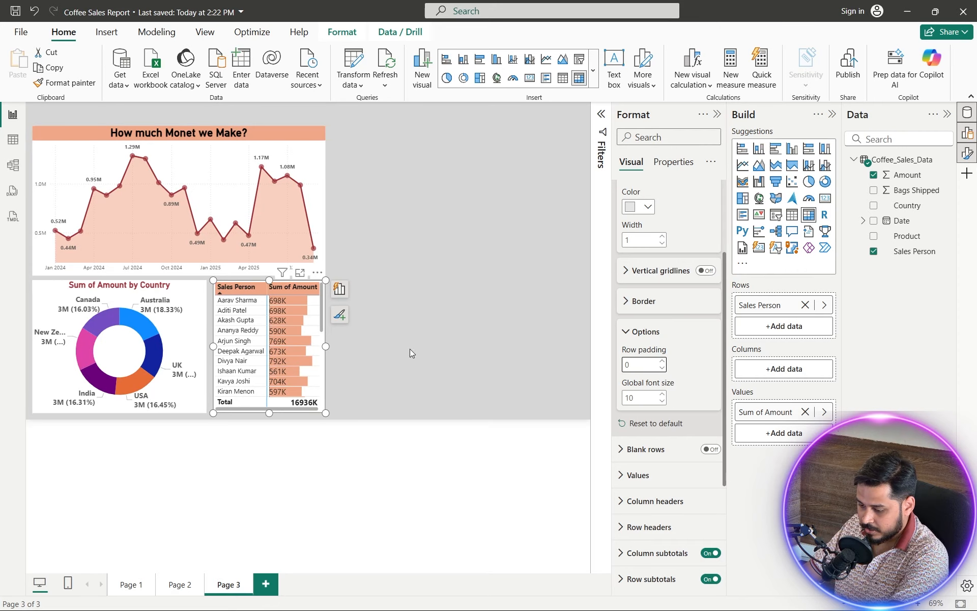
Step: Select individual salespeople in the matrix to check how the line and donut charts cross-filter
{"action": "left_click", "coordinate": [238, 311]}
{"action": "left_click", "coordinate": [243, 321]}
{"action": "left_click", "coordinate": [245, 341]}
{"action": "left_click", "coordinate": [244, 301]}
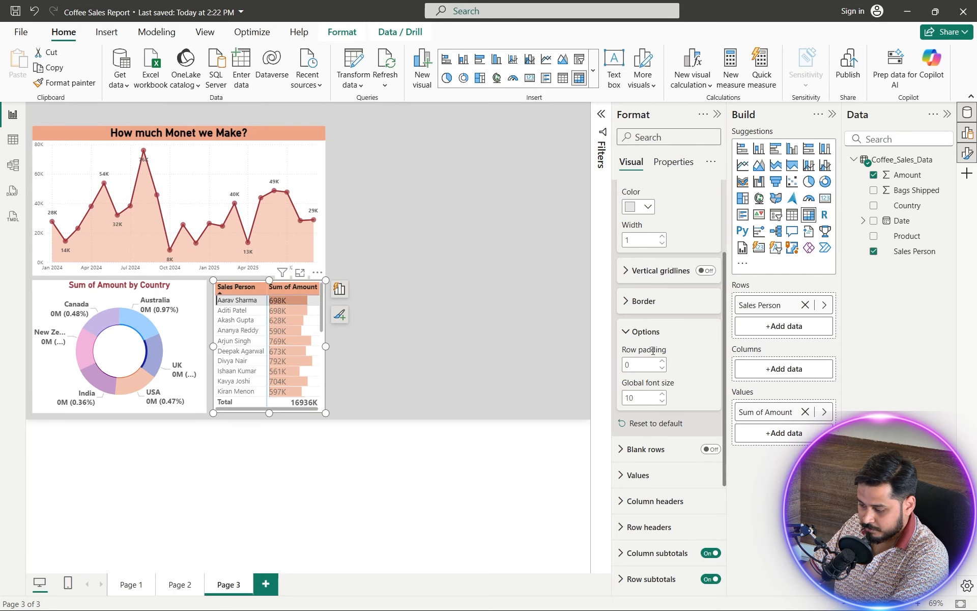
Step: Close the matrix's grid settings and clear the salesperson selection so all Page 3 visuals are unfiltered
{"action": "scroll", "coordinate": [679, 372], "scroll_direction": "up", "scroll_amount": 3}
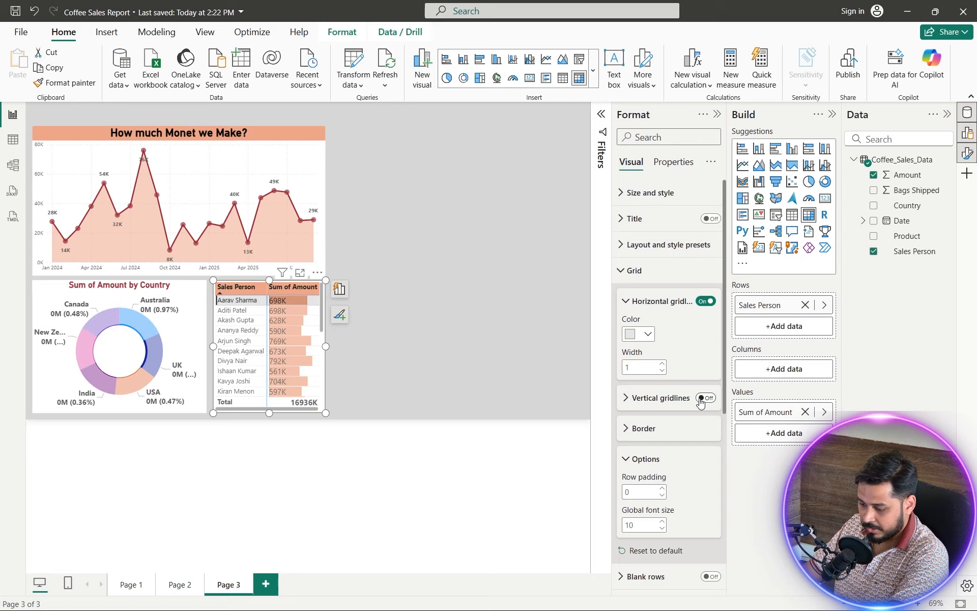
{"action": "left_click", "coordinate": [642, 275]}
{"action": "left_click", "coordinate": [421, 340]}
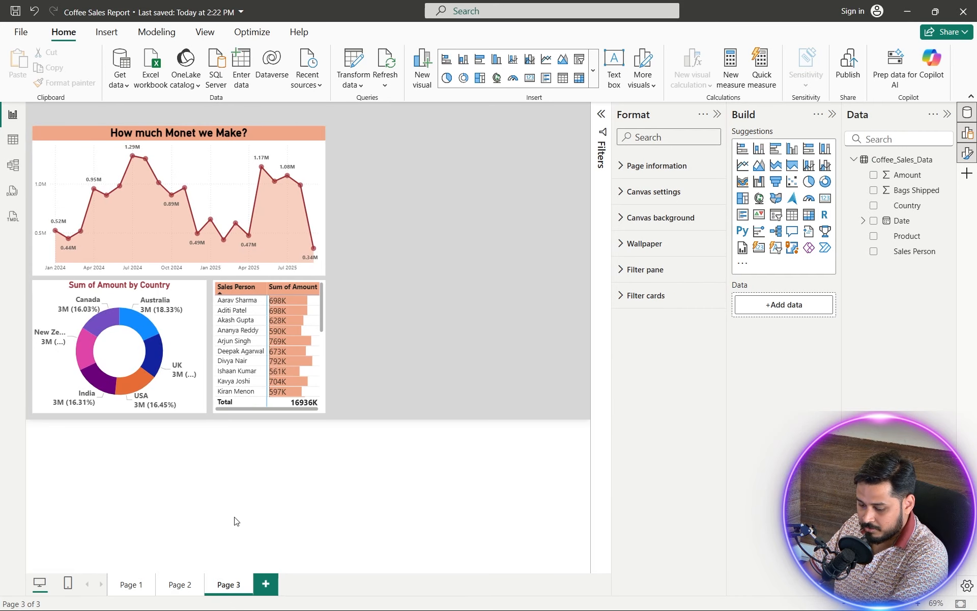
Step: Copy the Sum of Bags Shipped by Sales Person bar chart from Page 1 and paste it onto Page 3
{"action": "left_click", "coordinate": [183, 585]}
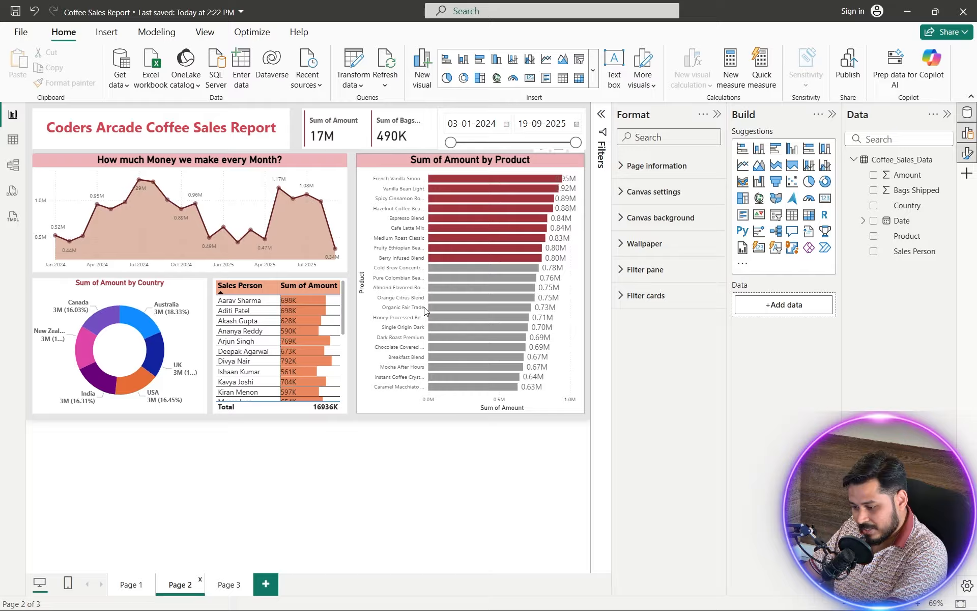
{"action": "left_click", "coordinate": [131, 585]}
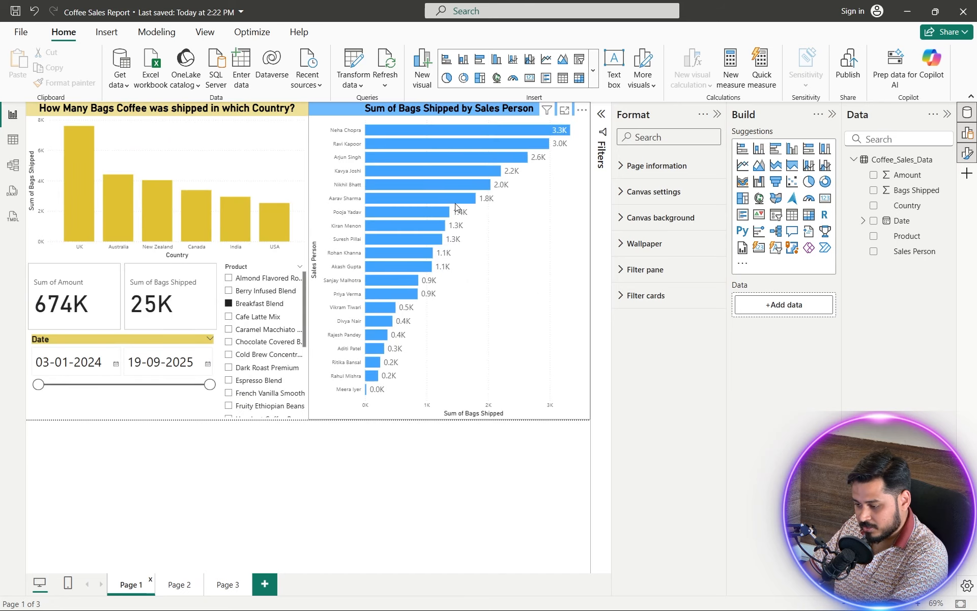
{"action": "left_click", "coordinate": [529, 258]}
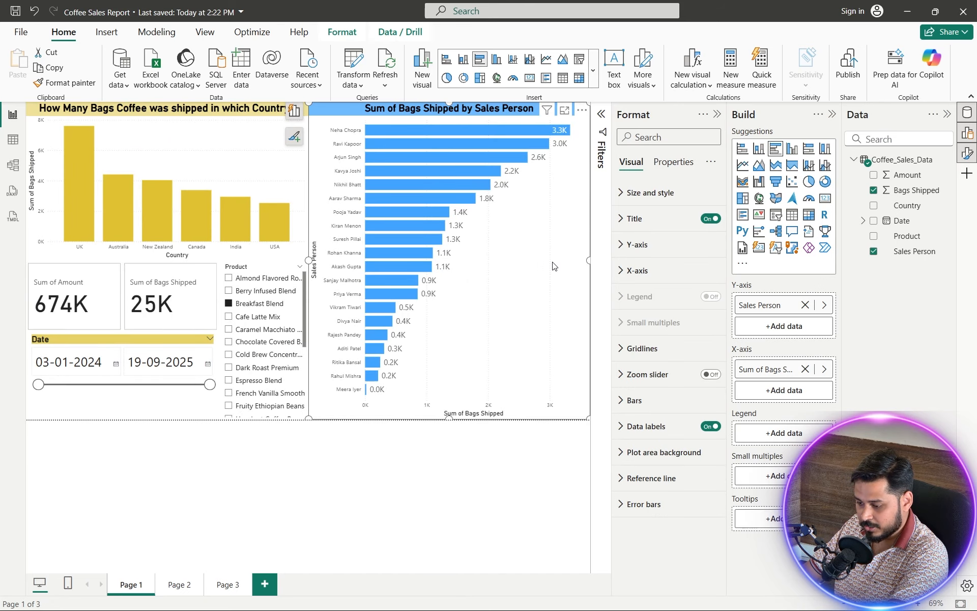
{"action": "right_click", "coordinate": [553, 262]}
{"action": "mouse_move", "coordinate": [584, 272]}
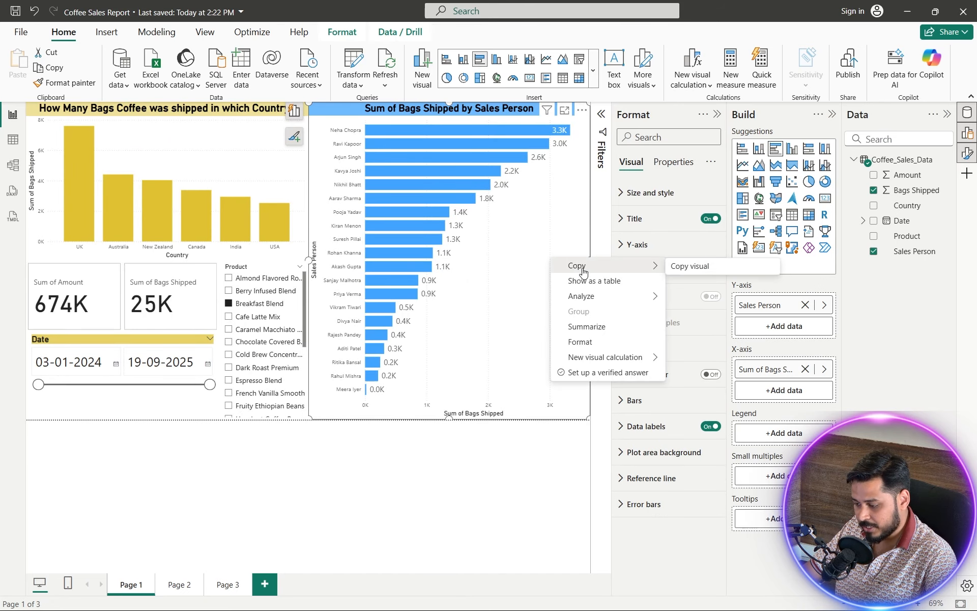
{"action": "left_click", "coordinate": [670, 268]}
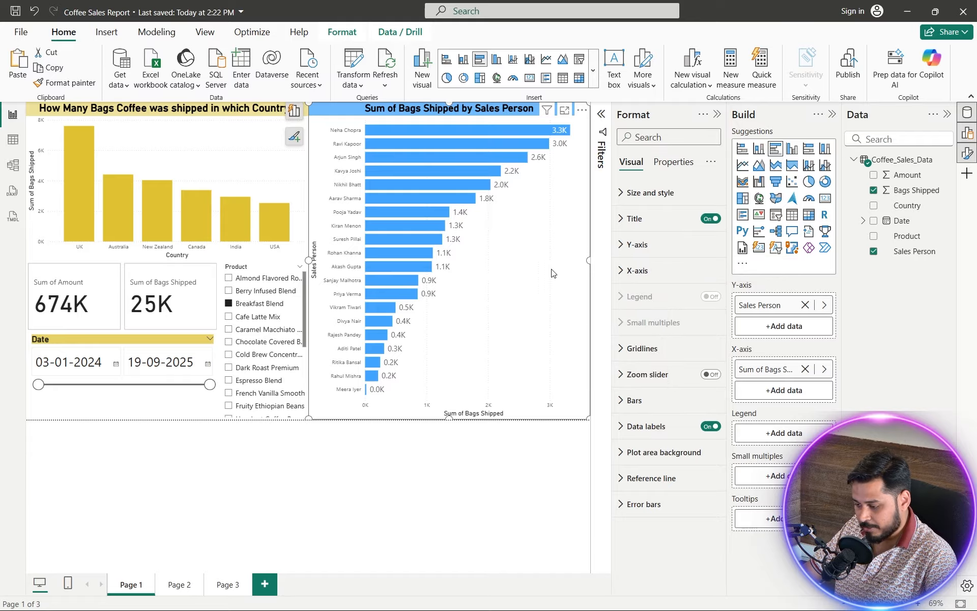
{"action": "left_click", "coordinate": [219, 581]}
{"action": "right_click", "coordinate": [475, 204]}
{"action": "left_click", "coordinate": [504, 215]}
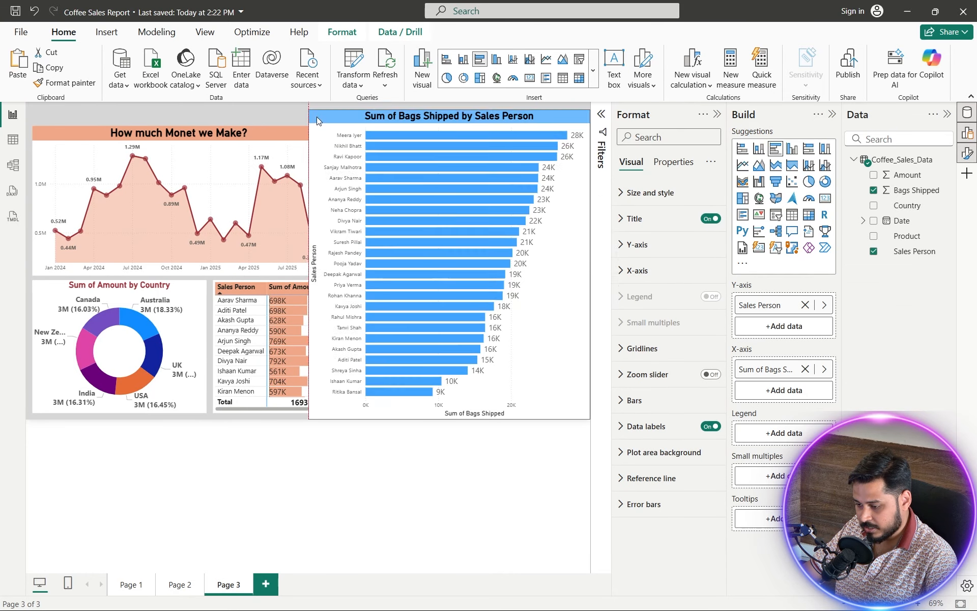
Step: Move and resize the pasted bar chart to fit the empty area beside the line chart and matrix, aligned with their edges
{"action": "left_click_drag", "start_coordinate": [317, 121], "coordinate": [341, 137]}
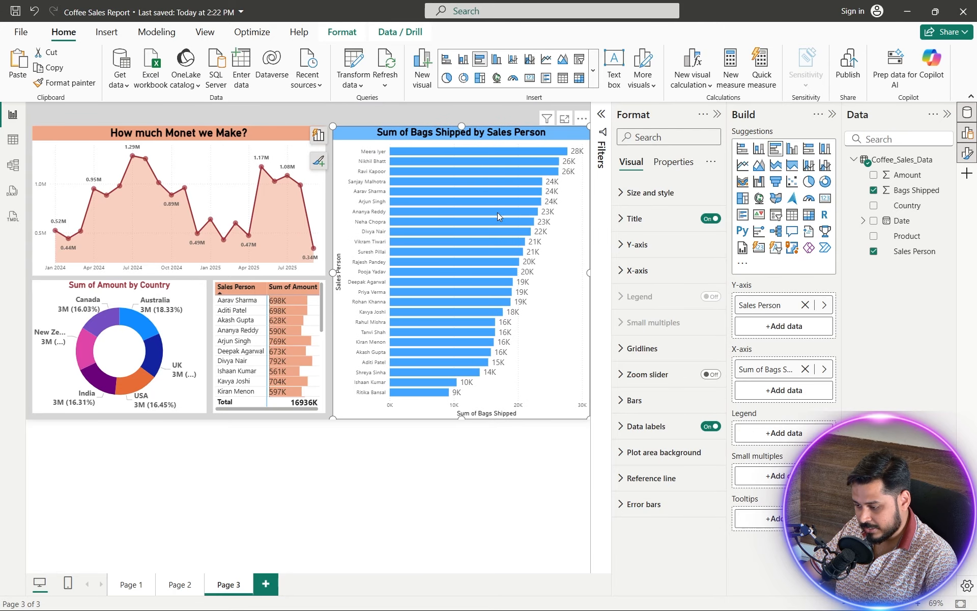
{"action": "mouse_move", "coordinate": [587, 271]}
{"action": "left_mouse_down"}
{"action": "mouse_move", "coordinate": [572, 273]}
{"action": "mouse_move", "coordinate": [584, 273]}
{"action": "left_mouse_up"}
{"action": "left_click_drag", "start_coordinate": [459, 418], "coordinate": [459, 412]}
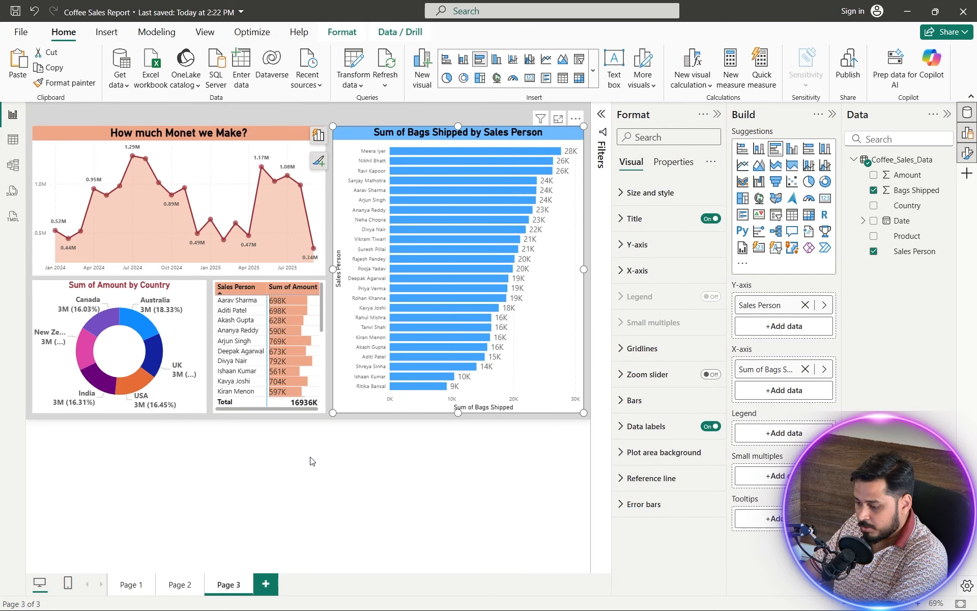
Step: Compare the pasted bar chart with Page 2's Sum of Amount by Product chart, checking its axis fields and cross-filtering
{"action": "left_click", "coordinate": [195, 585]}
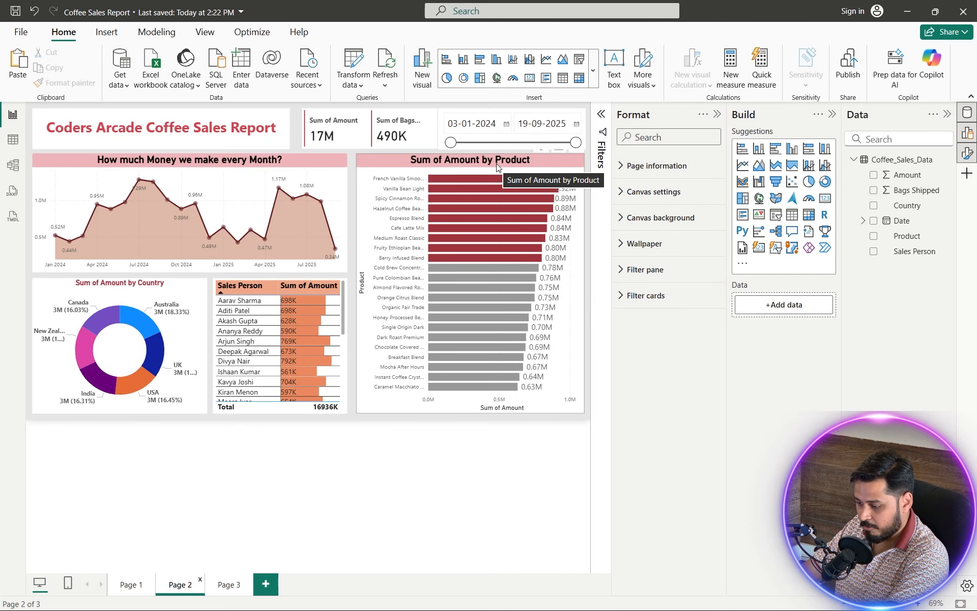
{"action": "left_click", "coordinate": [230, 585]}
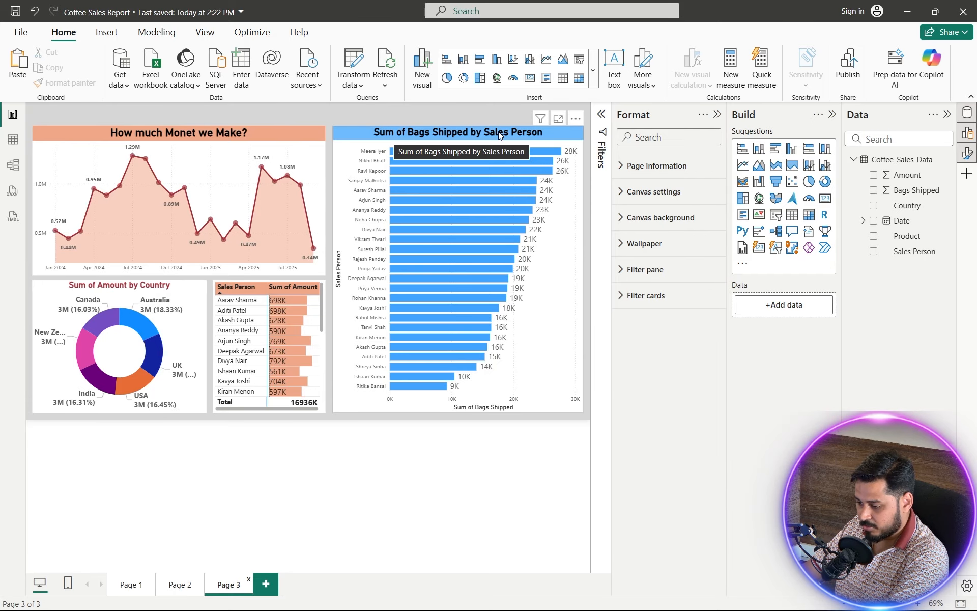
{"action": "left_click", "coordinate": [181, 584]}
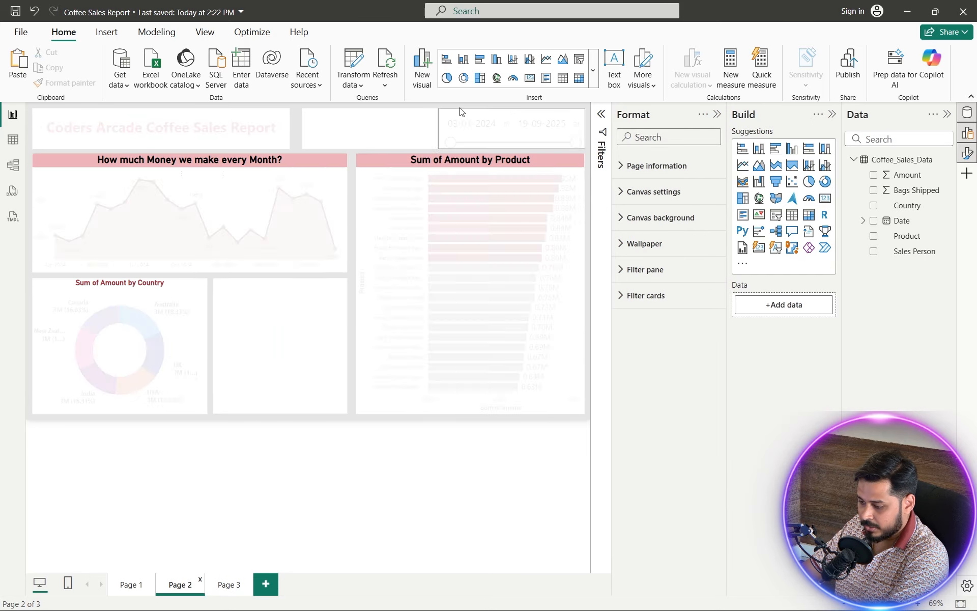
{"action": "left_click", "coordinate": [224, 585]}
{"action": "left_click", "coordinate": [408, 164]}
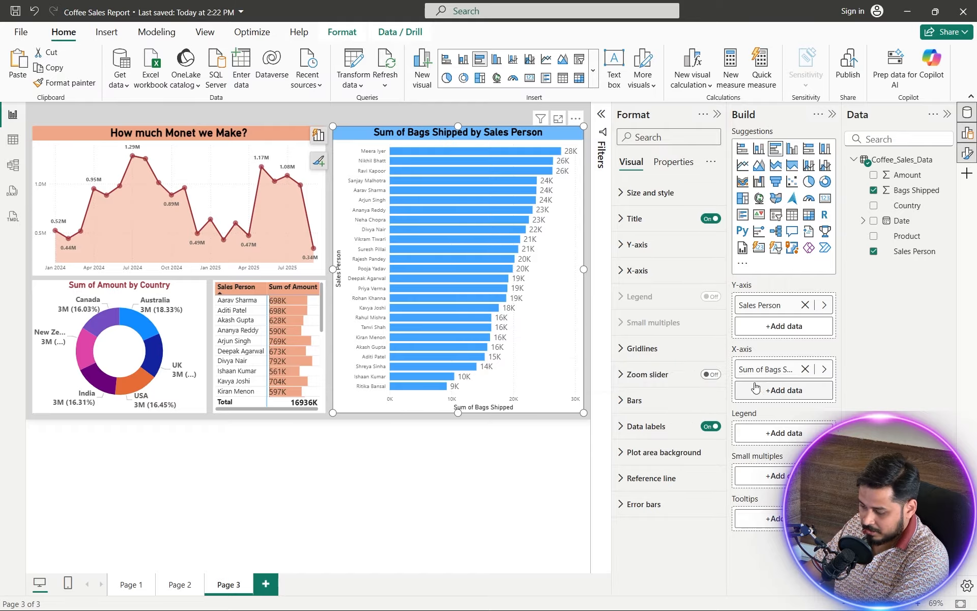
{"action": "left_click", "coordinate": [179, 585]}
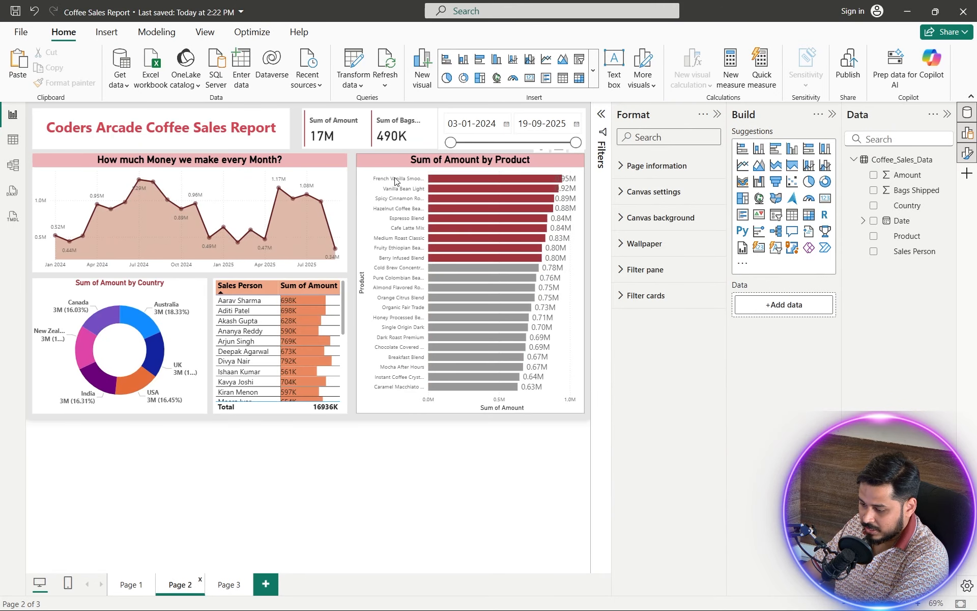
{"action": "left_click", "coordinate": [407, 324]}
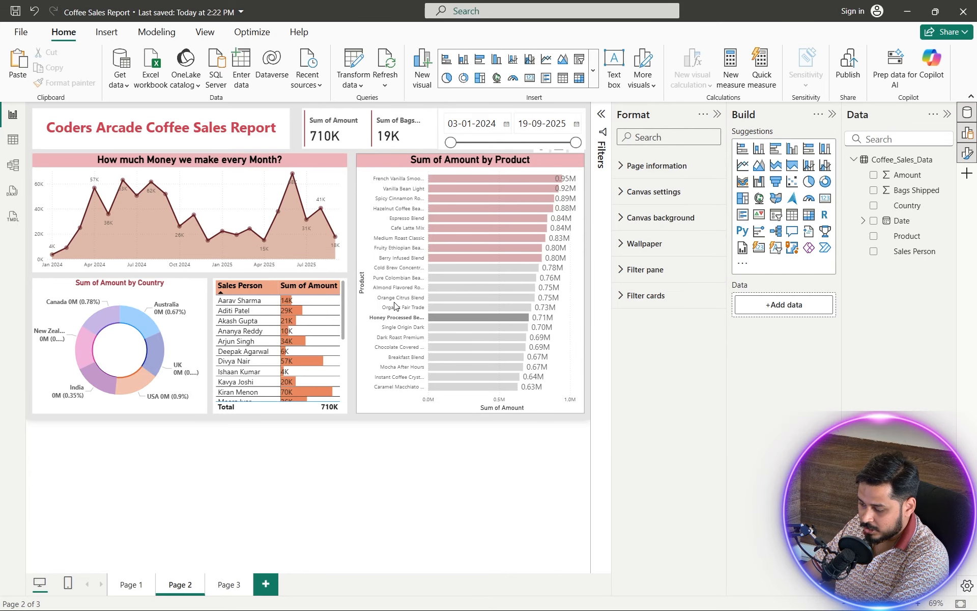
{"action": "left_click", "coordinate": [403, 314]}
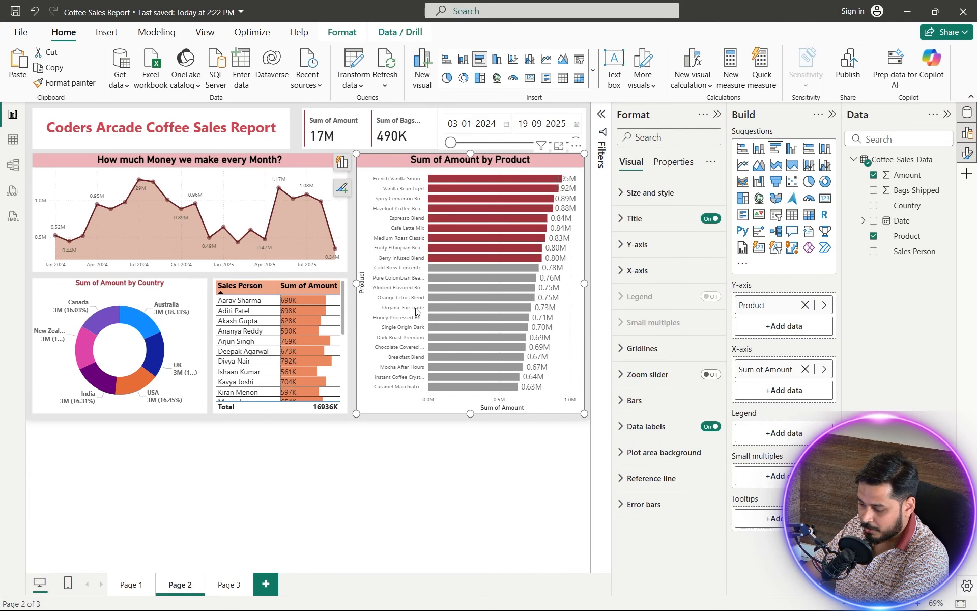
{"action": "left_click", "coordinate": [229, 584]}
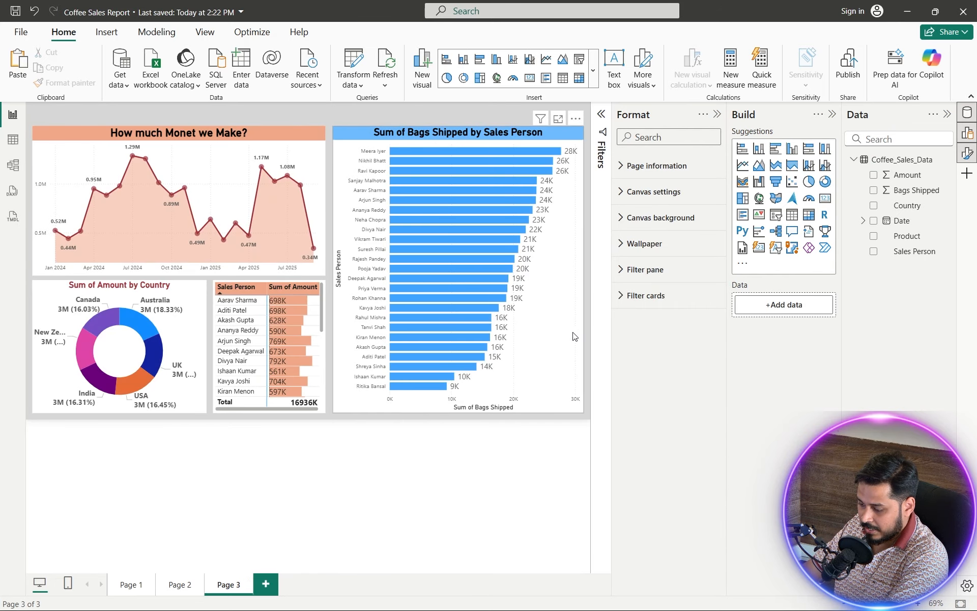
Step: Replace the Sales Person field with Product on the Y-axis of the Page 3 bar chart
{"action": "left_click", "coordinate": [571, 342]}
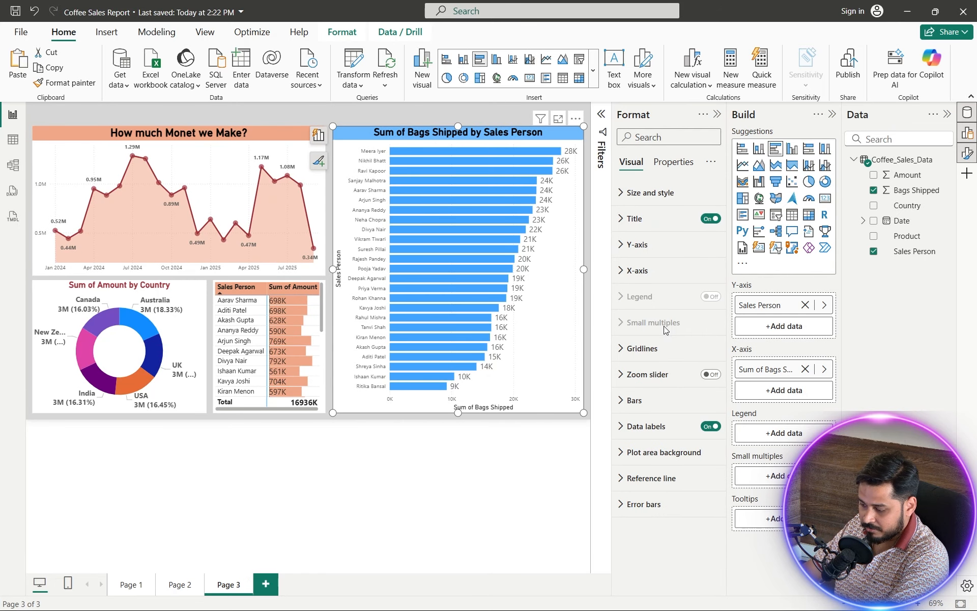
{"action": "left_click", "coordinate": [805, 305]}
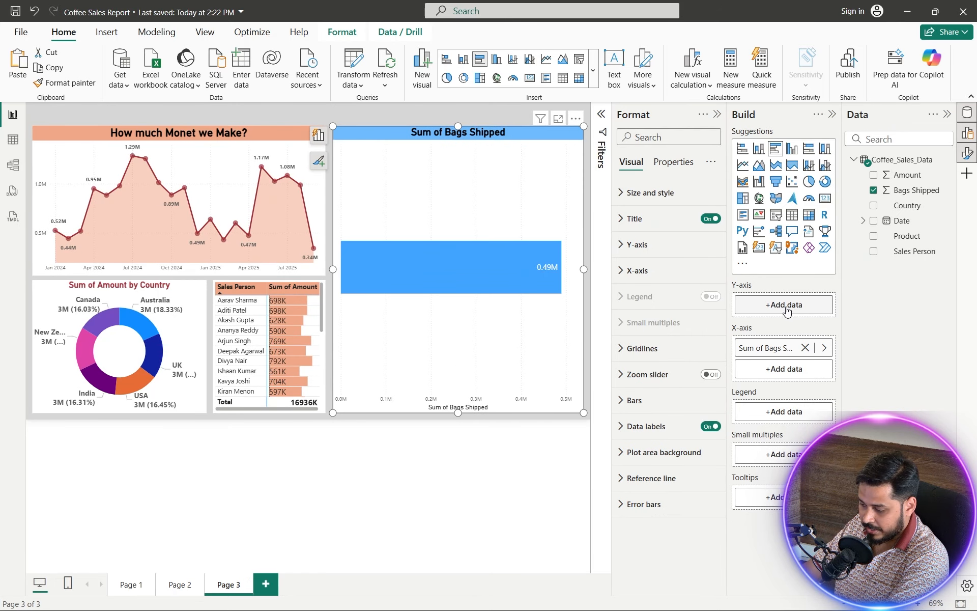
{"action": "left_click", "coordinate": [803, 305]}
{"action": "left_click", "coordinate": [618, 279]}
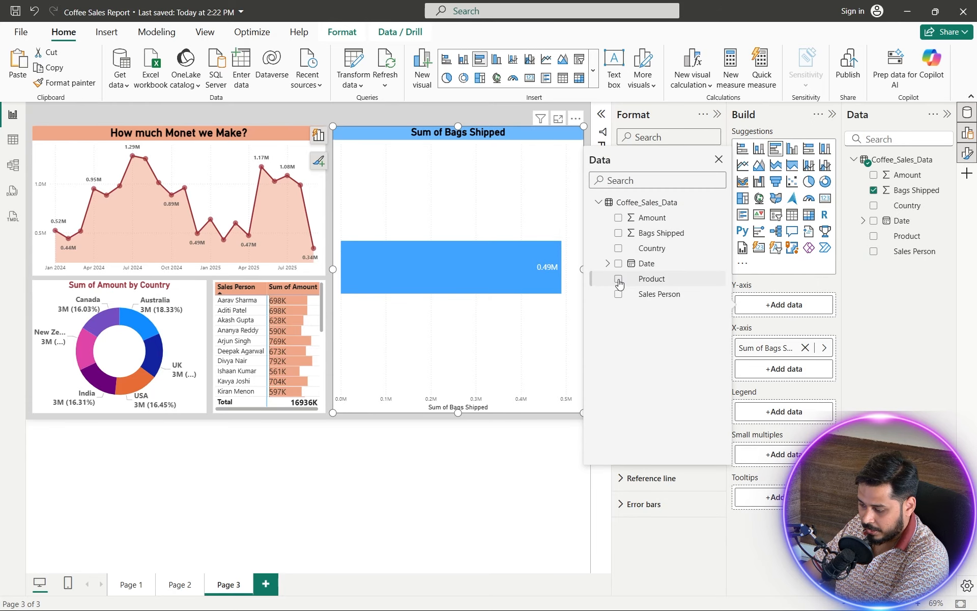
{"action": "left_click", "coordinate": [789, 304]}
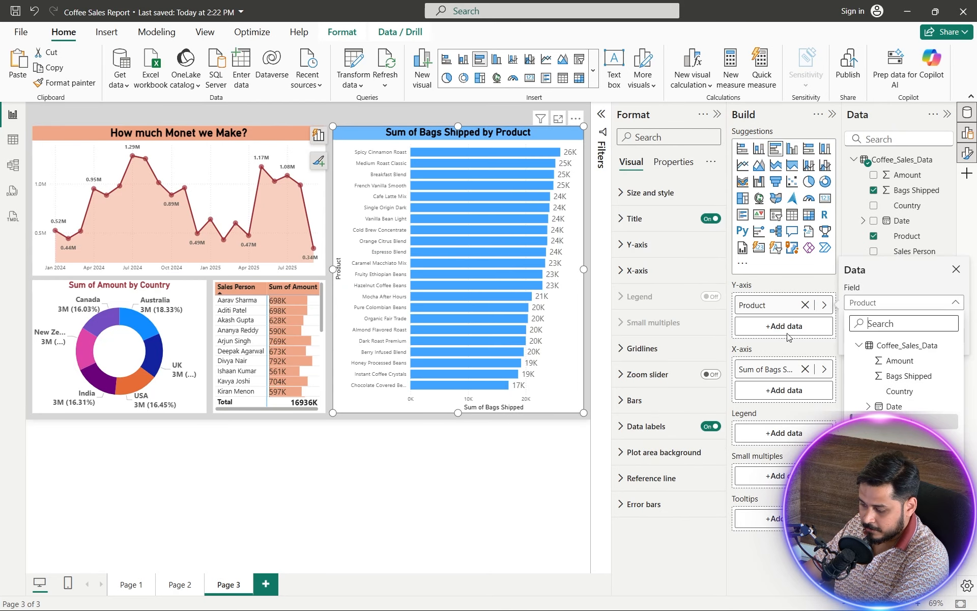
Step: Replace Bags Shipped with Sum of Amount on the bar chart's X-axis
{"action": "left_click", "coordinate": [806, 370]}
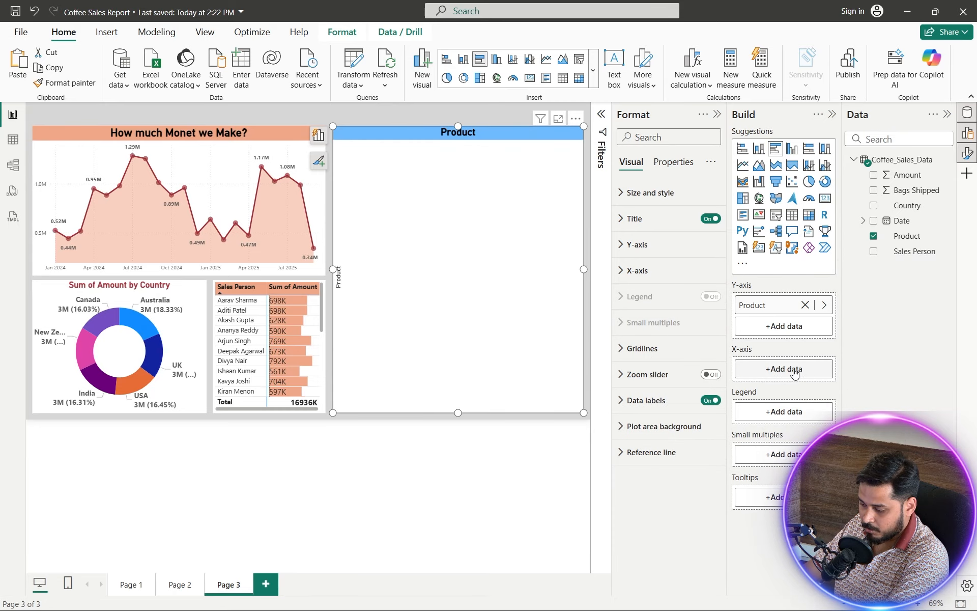
{"action": "left_click", "coordinate": [789, 371]}
{"action": "left_click", "coordinate": [655, 284]}
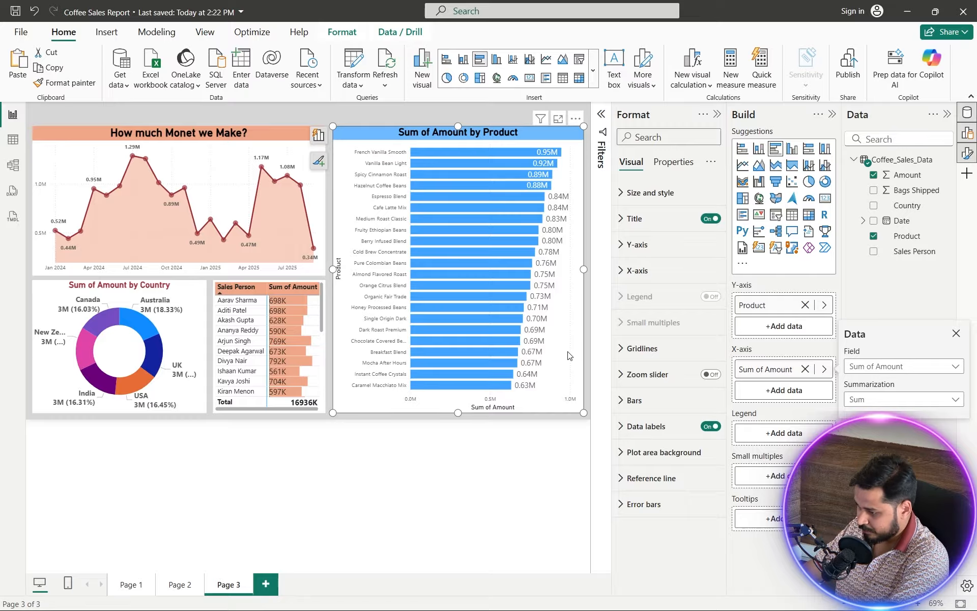
Step: Set the title background of the Sum of Amount by Product chart on Page 3 to the light orange of the line chart's title
{"action": "left_click", "coordinate": [180, 584]}
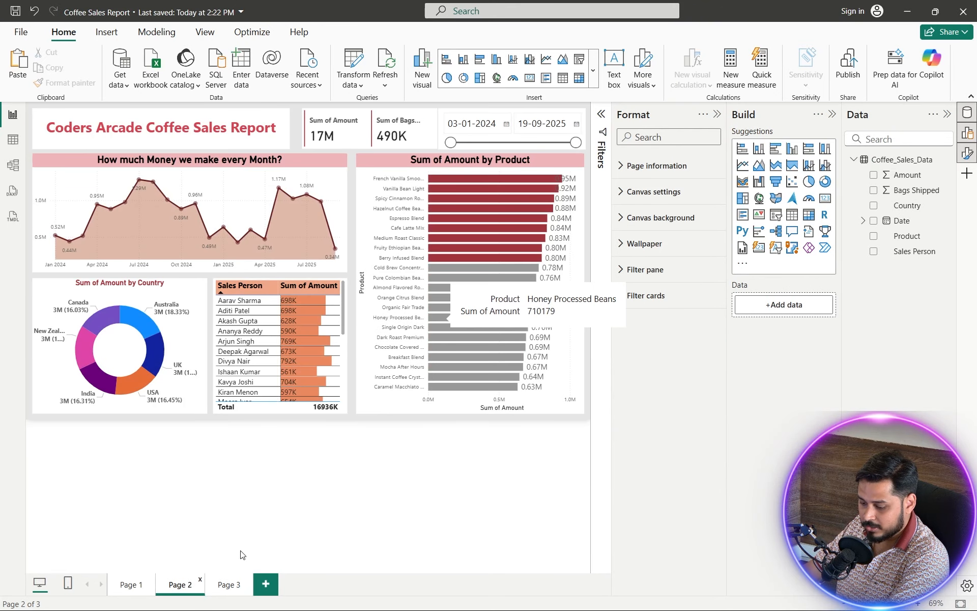
{"action": "left_click", "coordinate": [229, 584]}
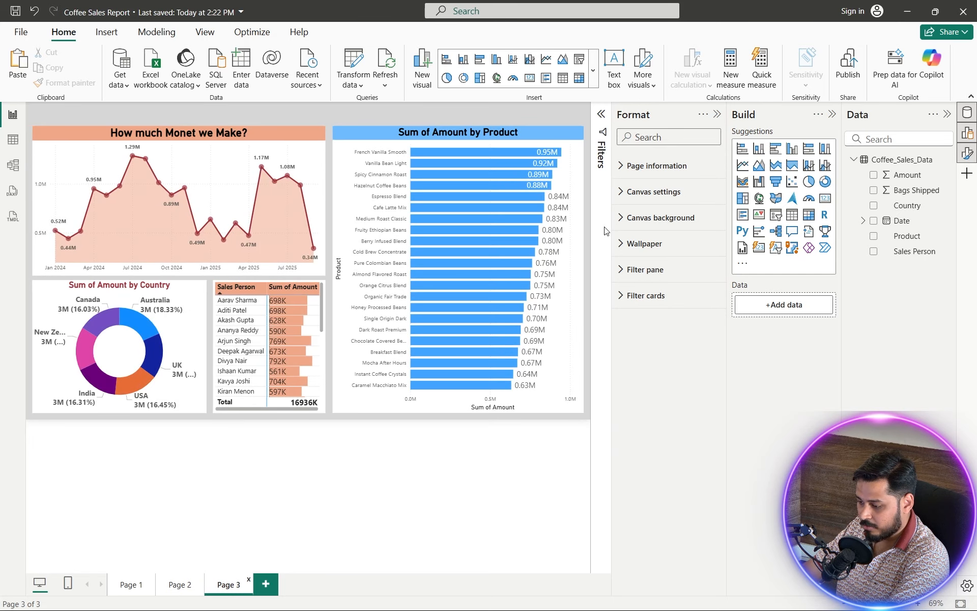
{"action": "left_click", "coordinate": [503, 139]}
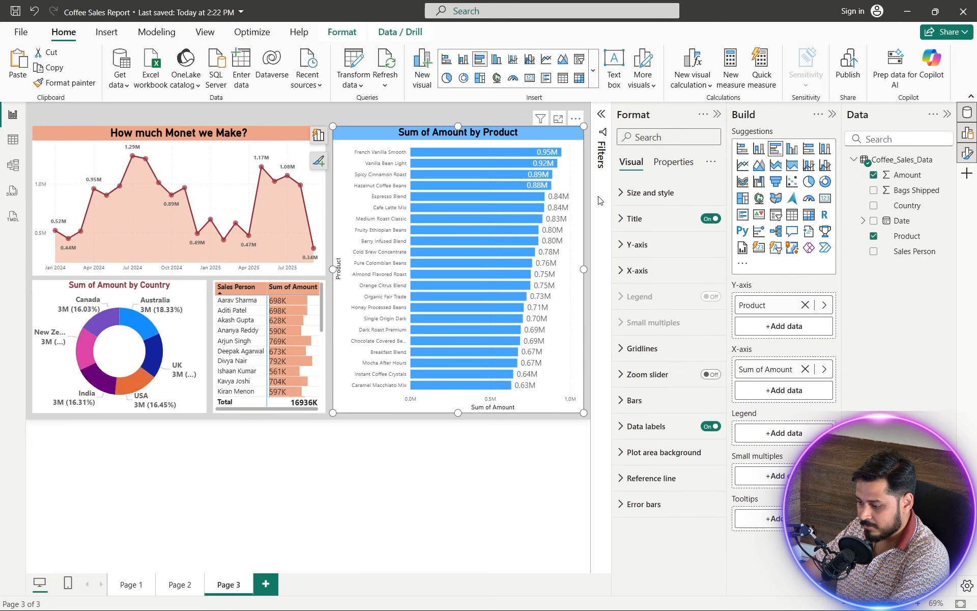
{"action": "left_click", "coordinate": [631, 228]}
{"action": "left_click", "coordinate": [646, 435]}
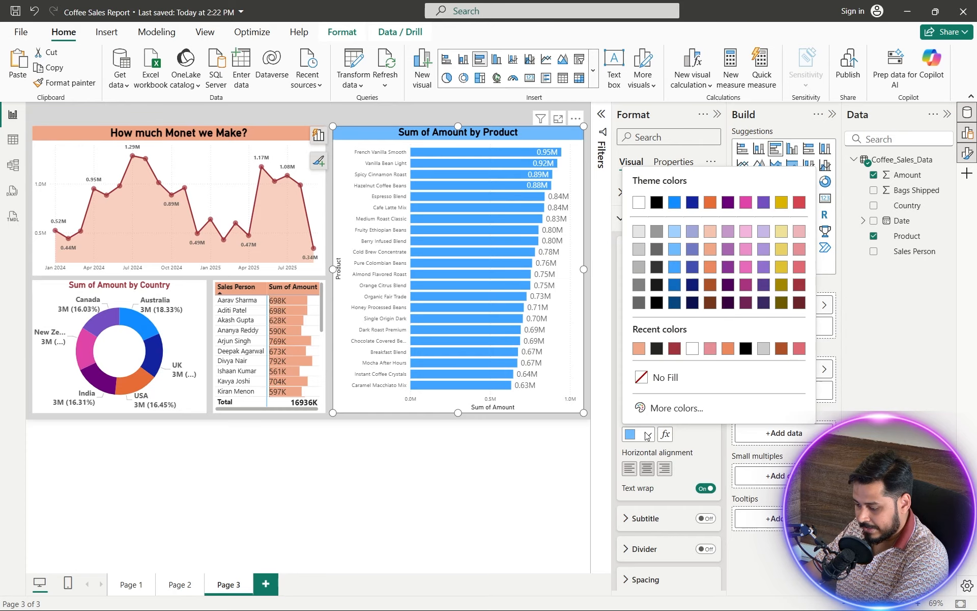
{"action": "left_click", "coordinate": [675, 349]}
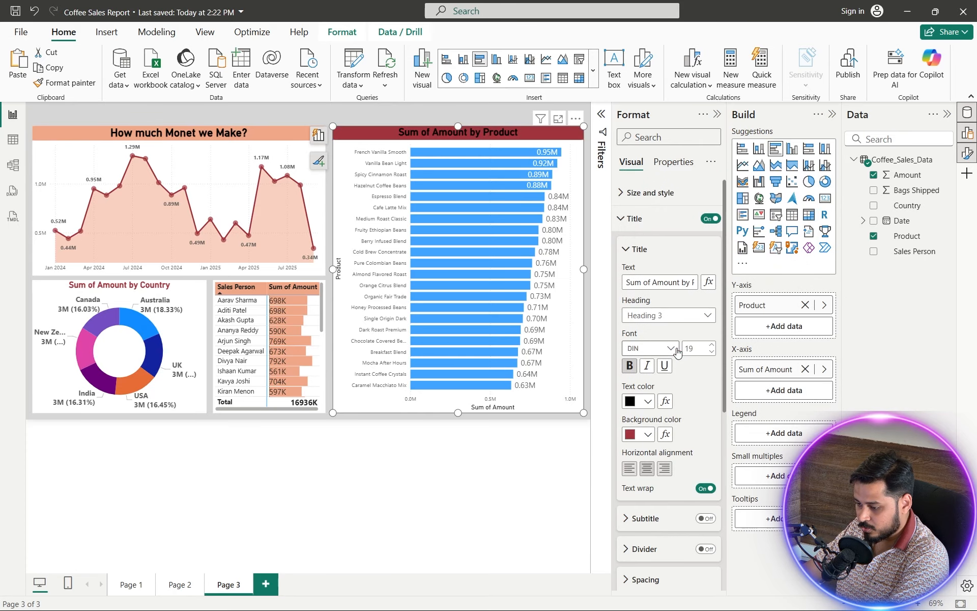
{"action": "left_click", "coordinate": [648, 435]}
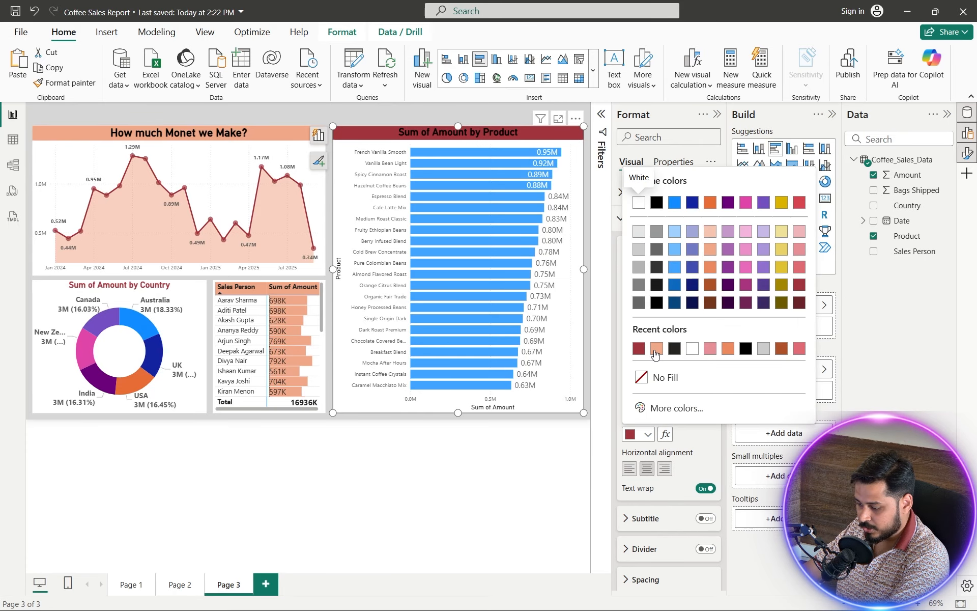
{"action": "left_click", "coordinate": [656, 349]}
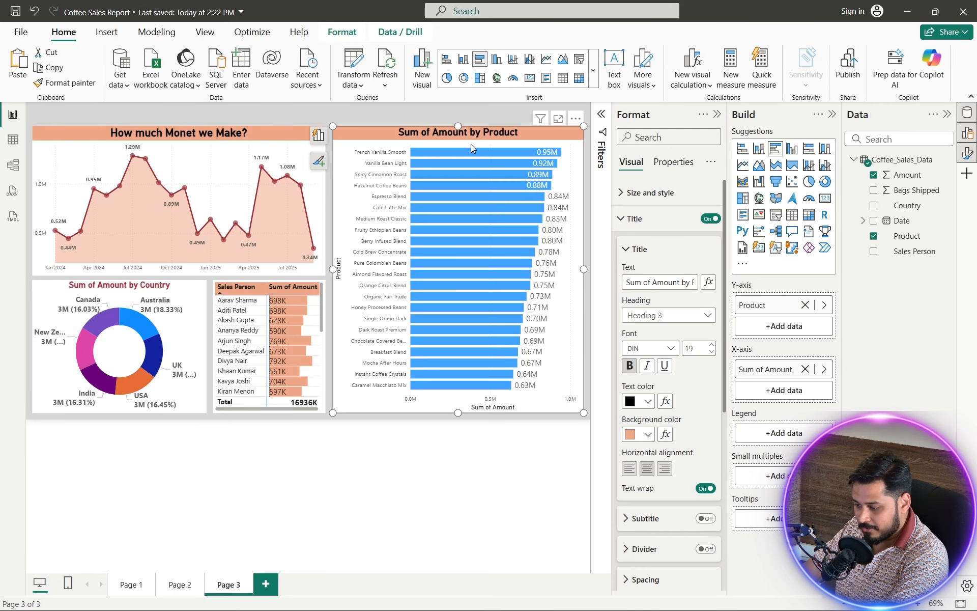
Step: Check the bar colours of the Sum of Amount by Product chart on Page 2, ending back on Page 3
{"action": "left_click", "coordinate": [180, 585]}
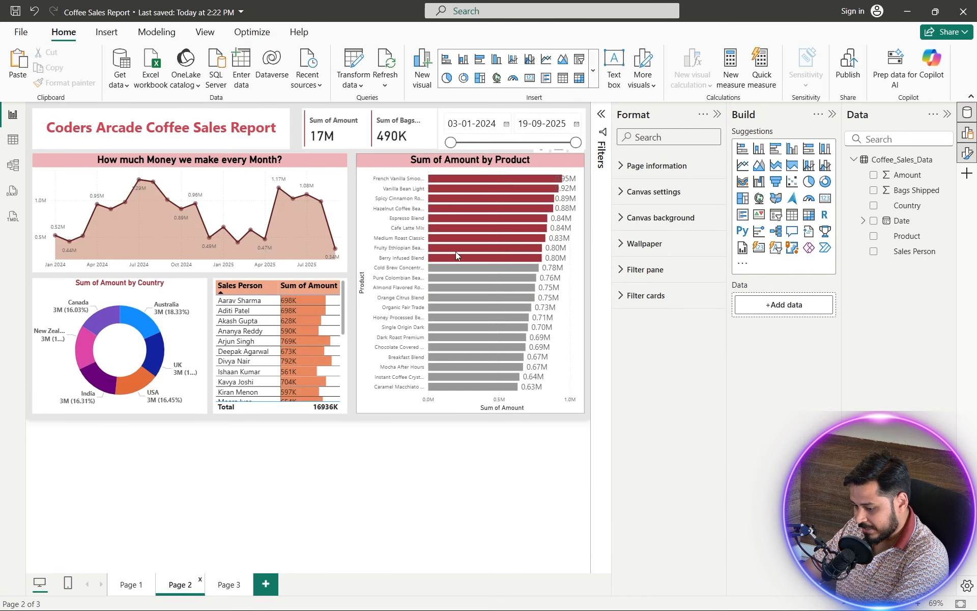
{"action": "mouse_move", "coordinate": [471, 224]}
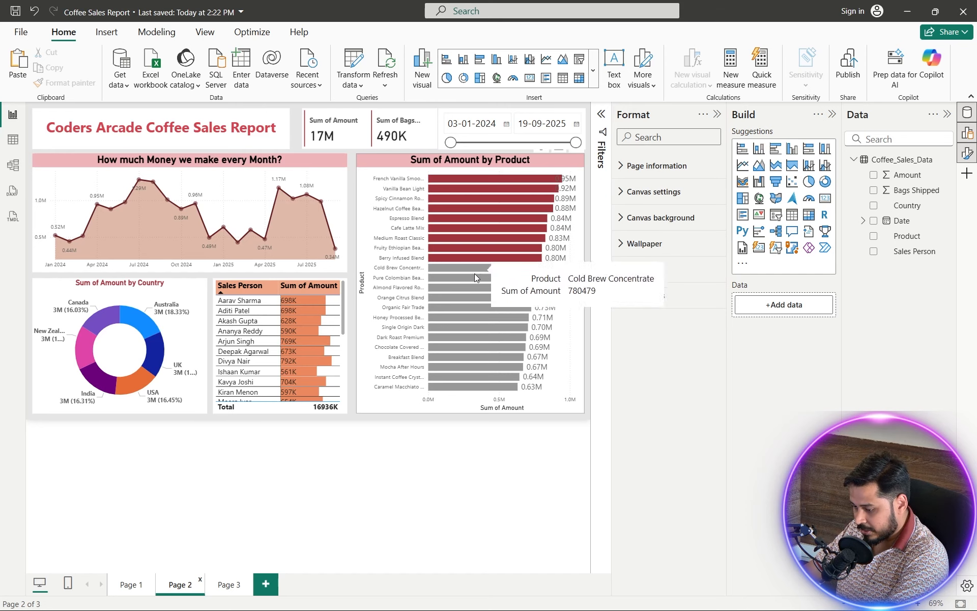
{"action": "left_click", "coordinate": [230, 586]}
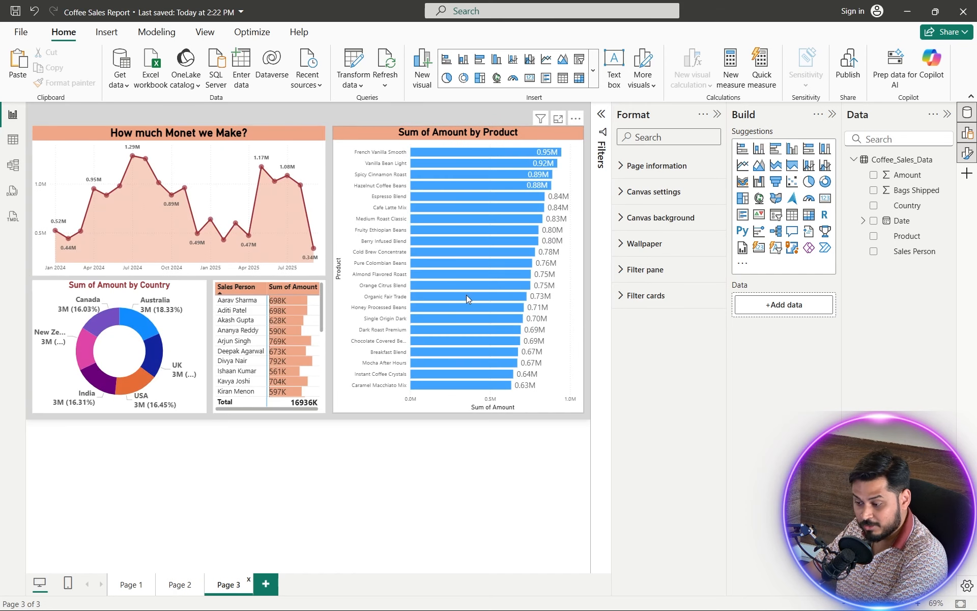
Step: Set the bars of the Sum of Amount by Product chart on Page 3 to the light orange of its title background
{"action": "right_click", "coordinate": [563, 294]}
{"action": "left_click", "coordinate": [567, 284]}
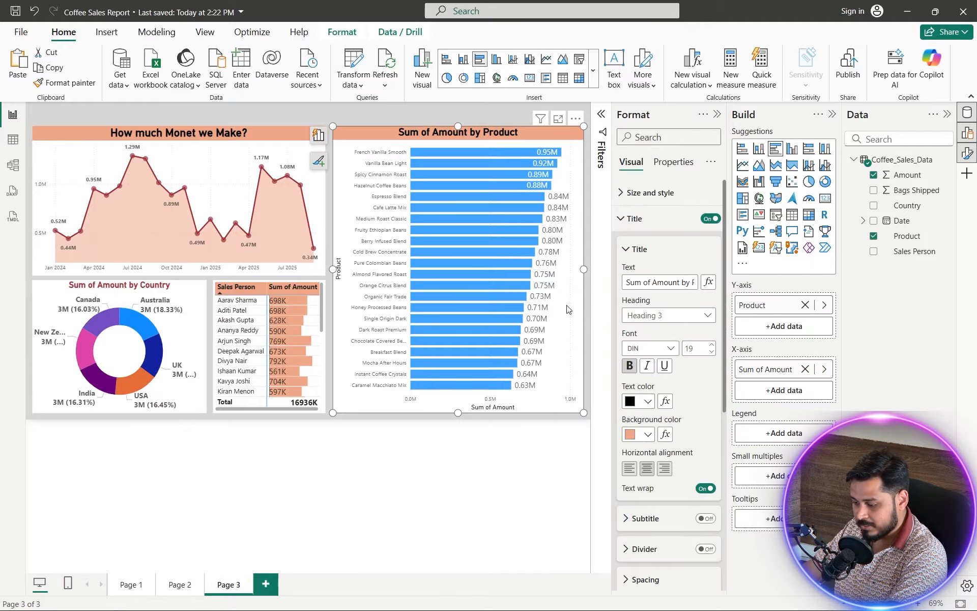
{"action": "left_click", "coordinate": [626, 218]}
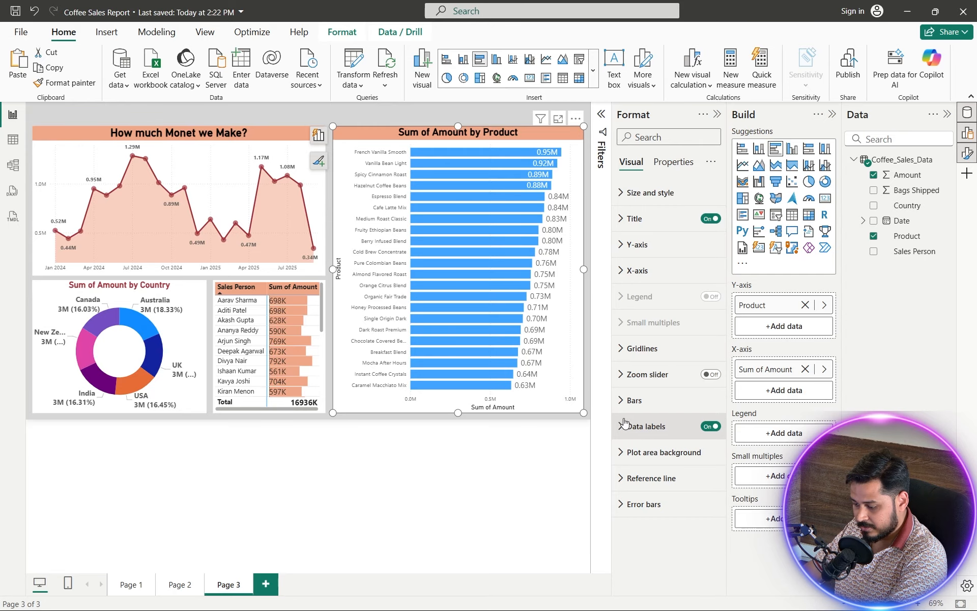
{"action": "left_click", "coordinate": [623, 401]}
{"action": "scroll", "coordinate": [622, 402], "scroll_direction": "down", "scroll_amount": 3}
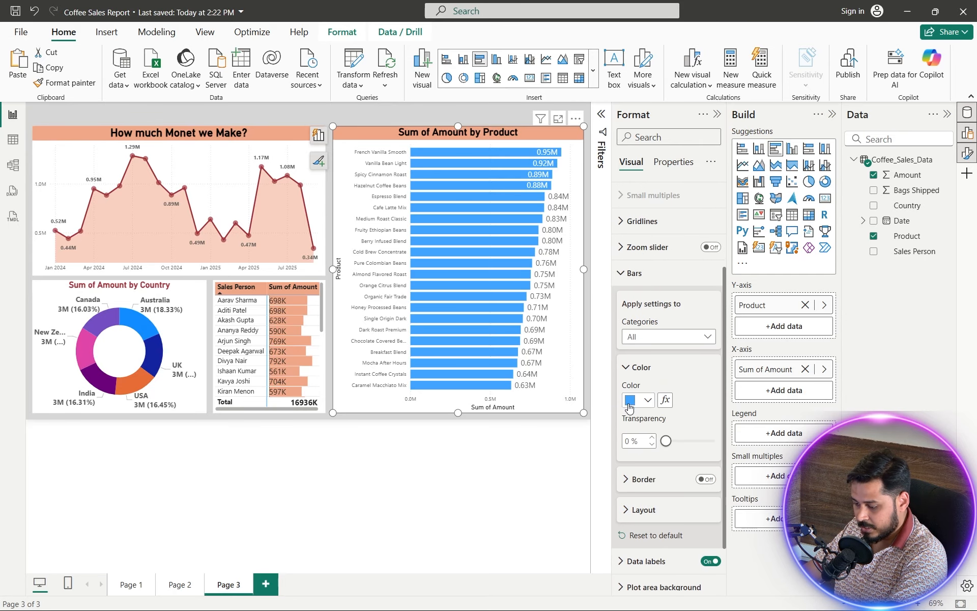
{"action": "left_click", "coordinate": [645, 400]}
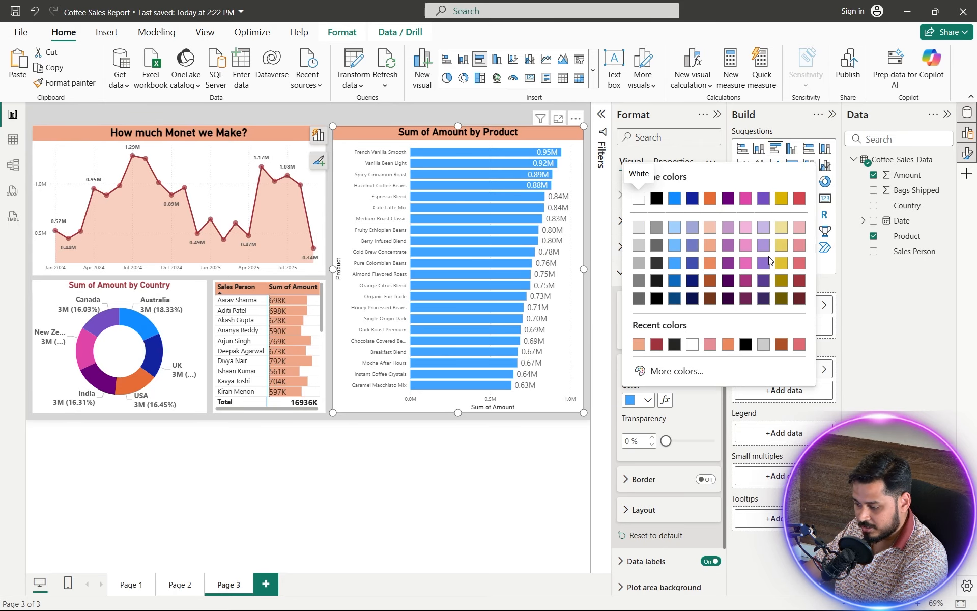
{"action": "left_click", "coordinate": [799, 262]}
{"action": "left_click", "coordinate": [648, 400]}
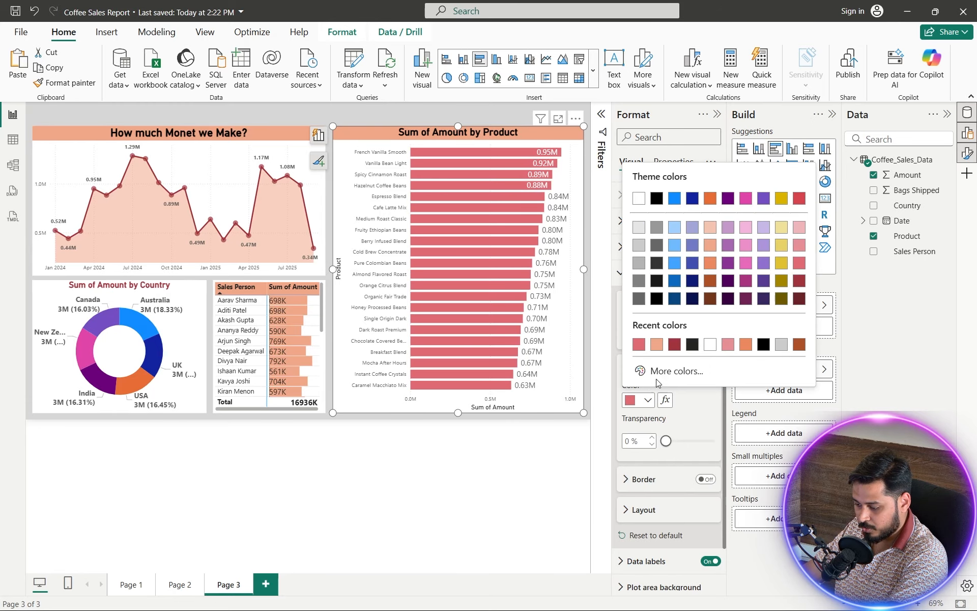
{"action": "left_click", "coordinate": [710, 245]}
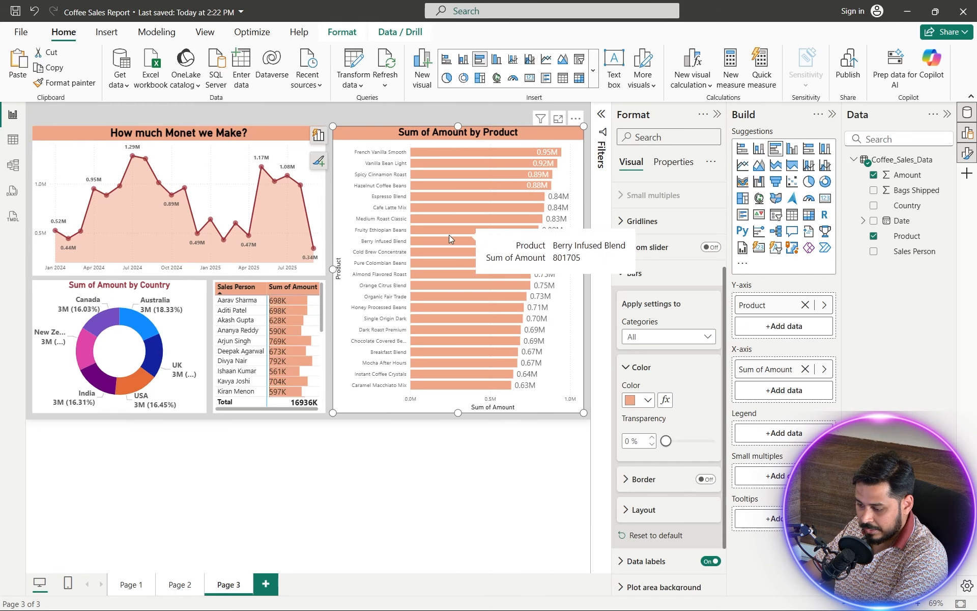
Step: Set up rules-based conditional formatting for the Page 3 product chart's bar colour, based on Sum of Amount
{"action": "left_click", "coordinate": [178, 590]}
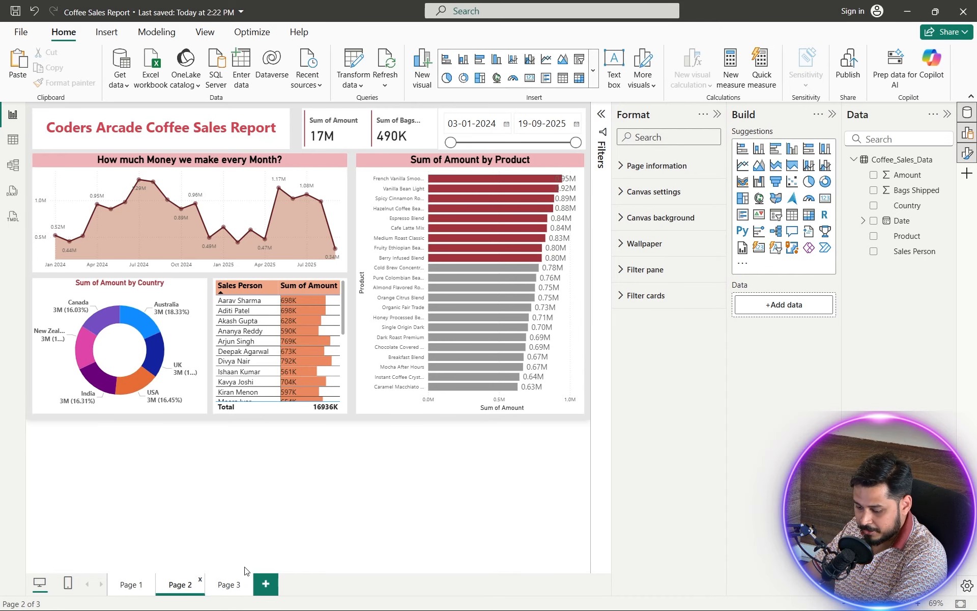
{"action": "left_click", "coordinate": [242, 580]}
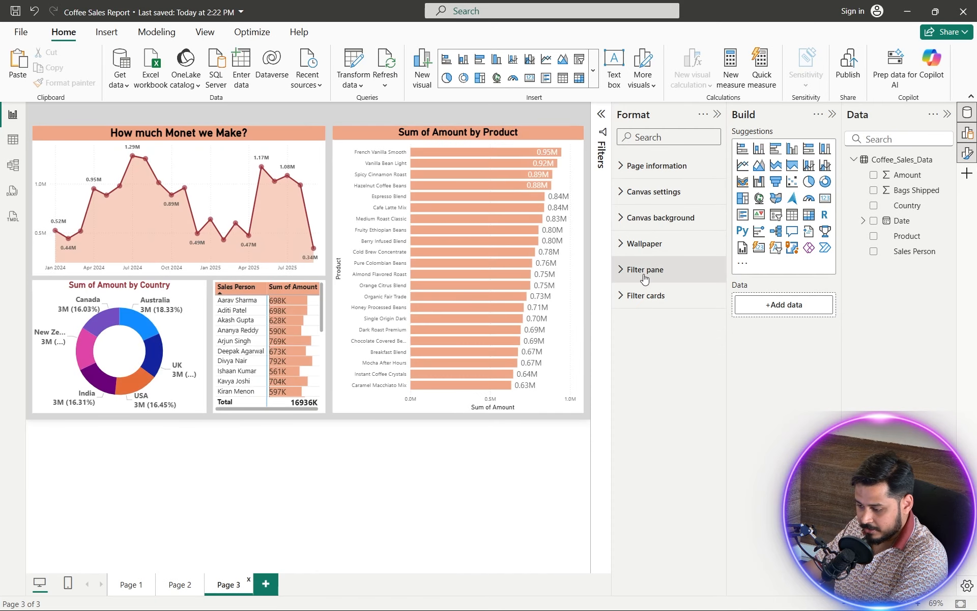
{"action": "left_click", "coordinate": [556, 291]}
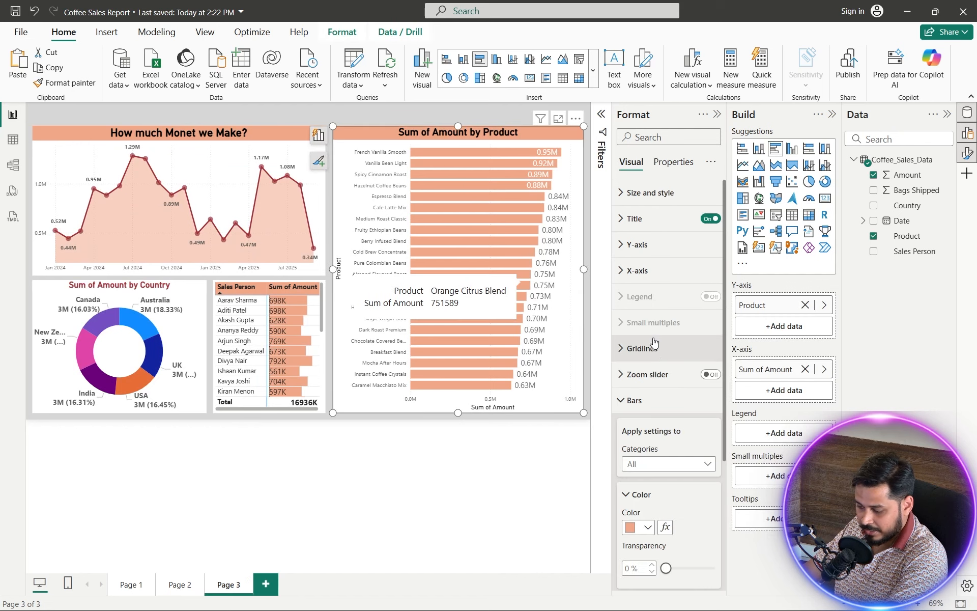
{"action": "scroll", "coordinate": [615, 230], "scroll_direction": "down", "scroll_amount": 3}
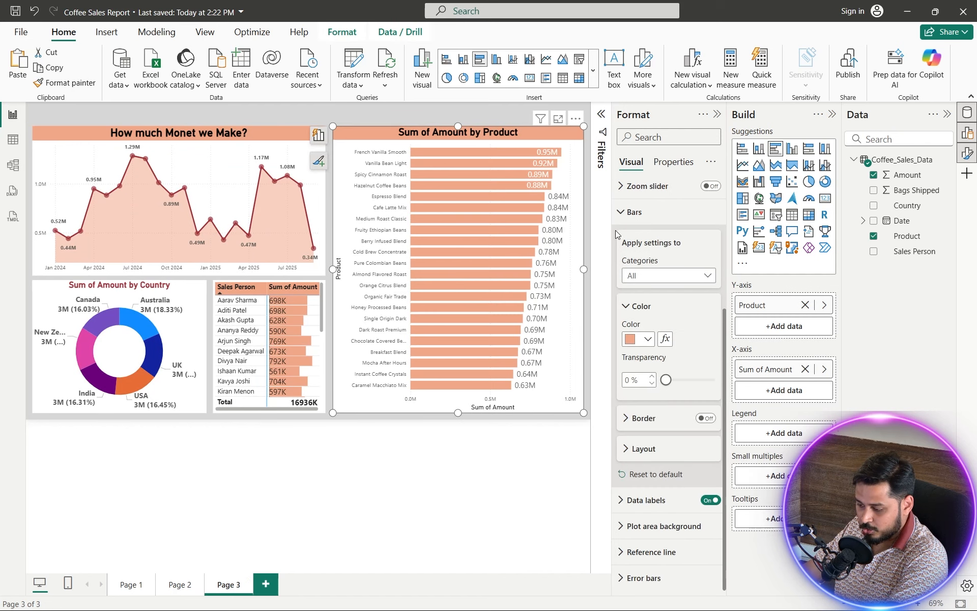
{"action": "left_click", "coordinate": [667, 340]}
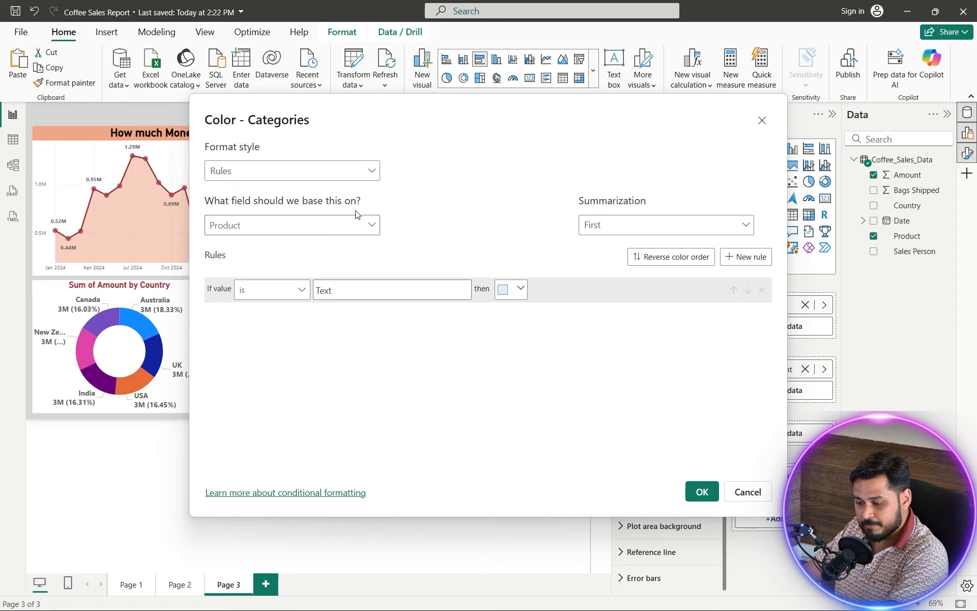
{"action": "left_click", "coordinate": [234, 176]}
{"action": "left_click", "coordinate": [237, 212]}
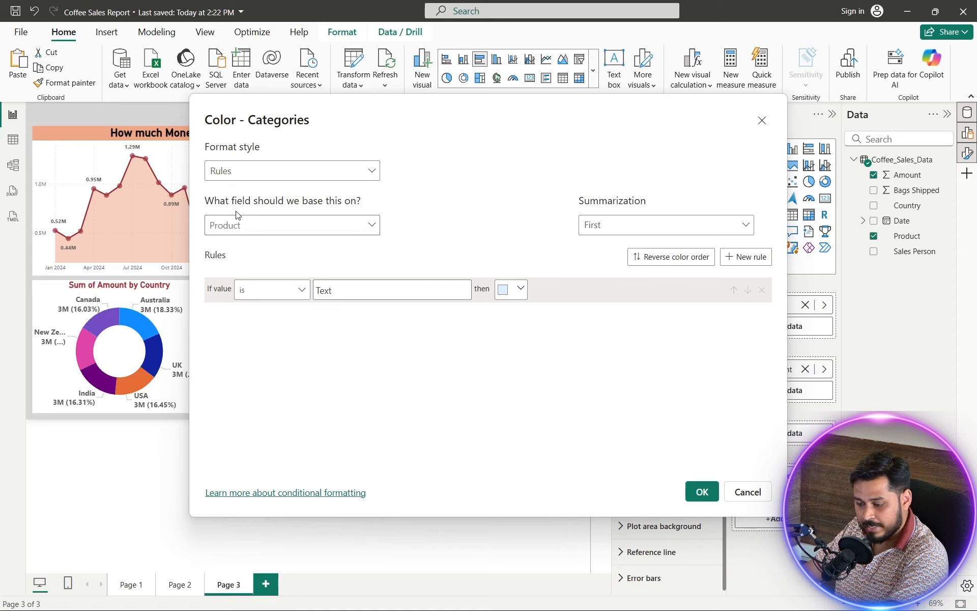
{"action": "left_click", "coordinate": [262, 229]}
{"action": "left_click", "coordinate": [266, 288]}
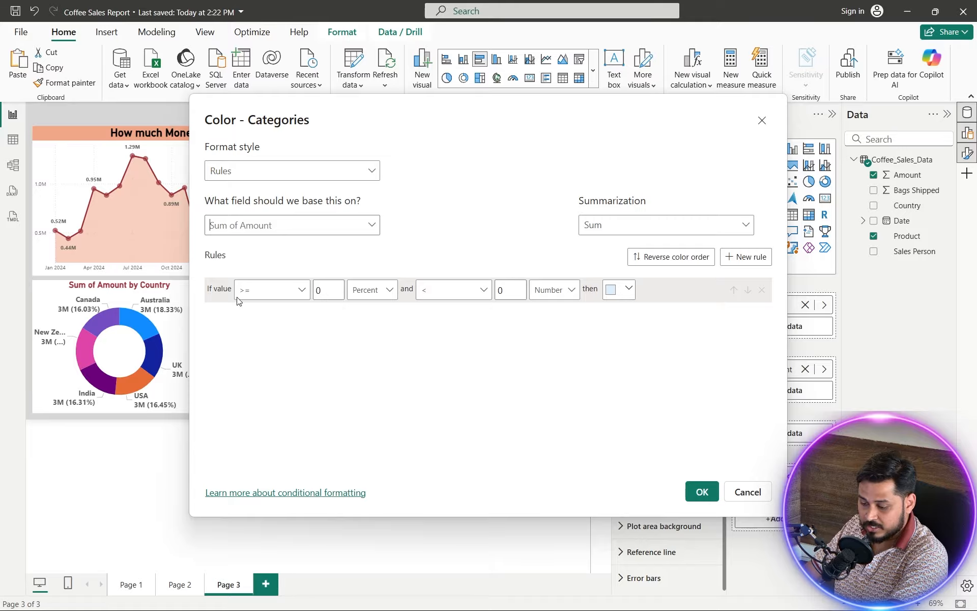
Step: Define the first rule: values from 0 to below 800000, both as Number, coloured White, 30% darker
{"action": "left_click", "coordinate": [389, 295]}
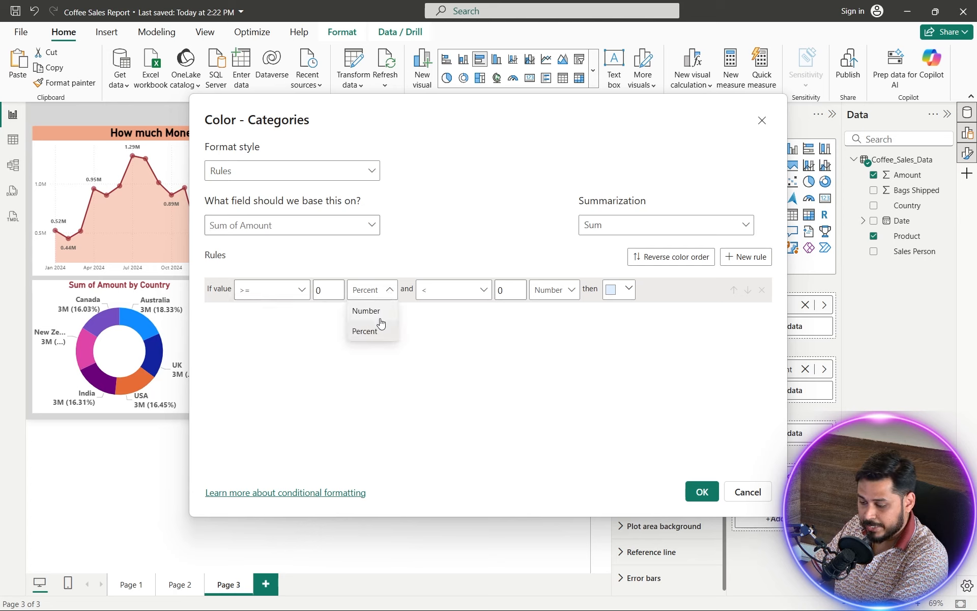
{"action": "left_click", "coordinate": [377, 314]}
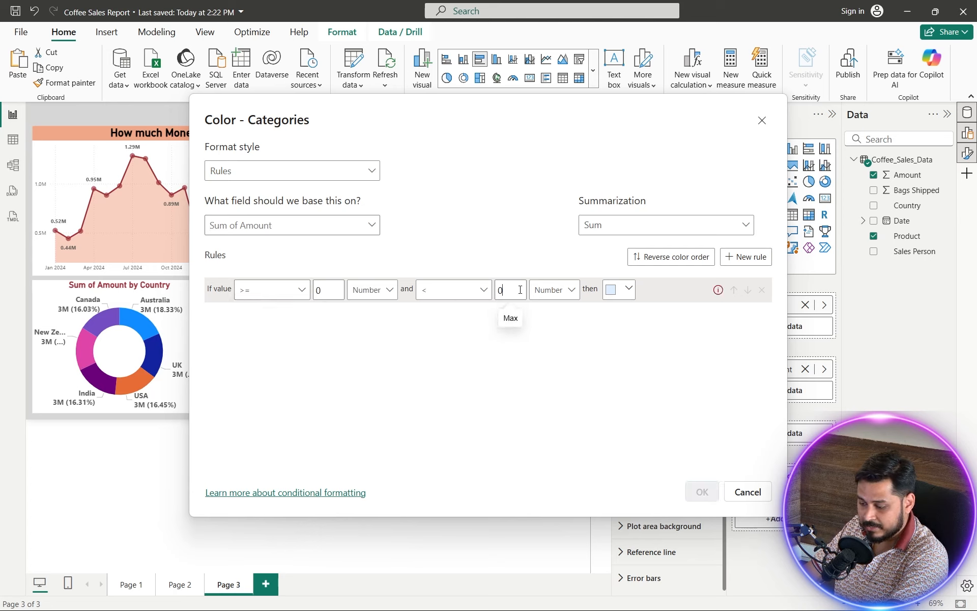
{"action": "left_click", "coordinate": [499, 289]}
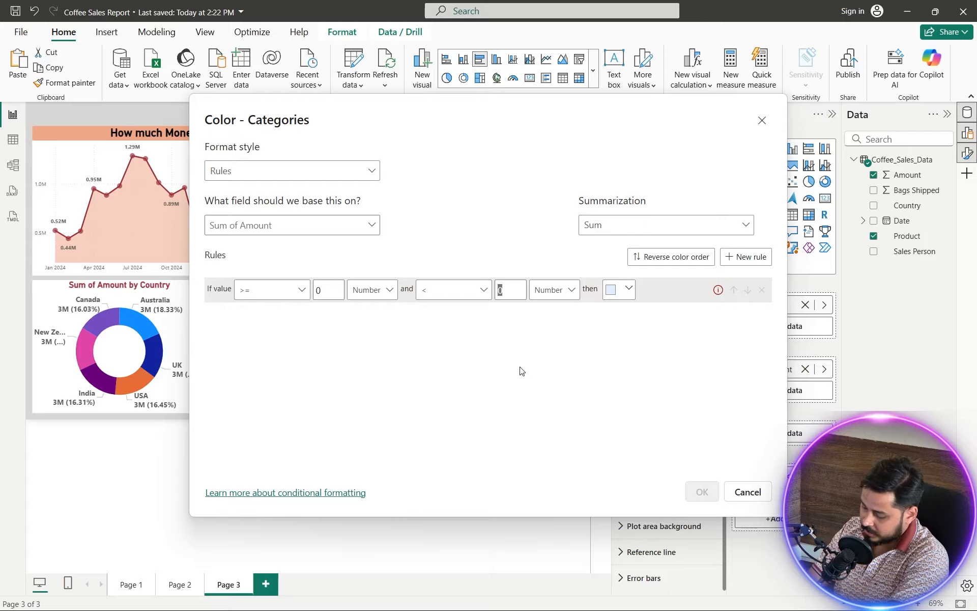
{"action": "type", "text": "8000"}
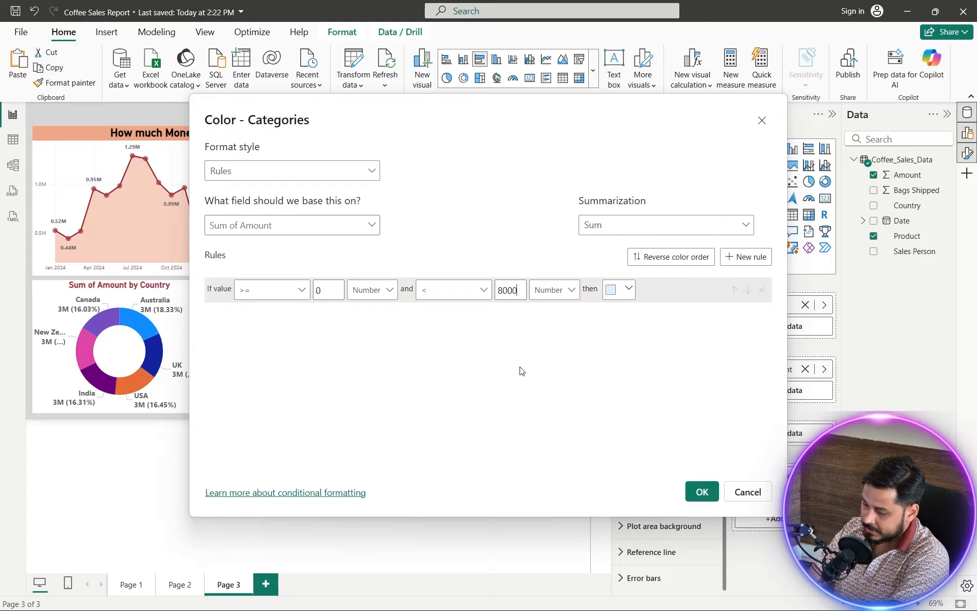
{"action": "type", "text": "00"}
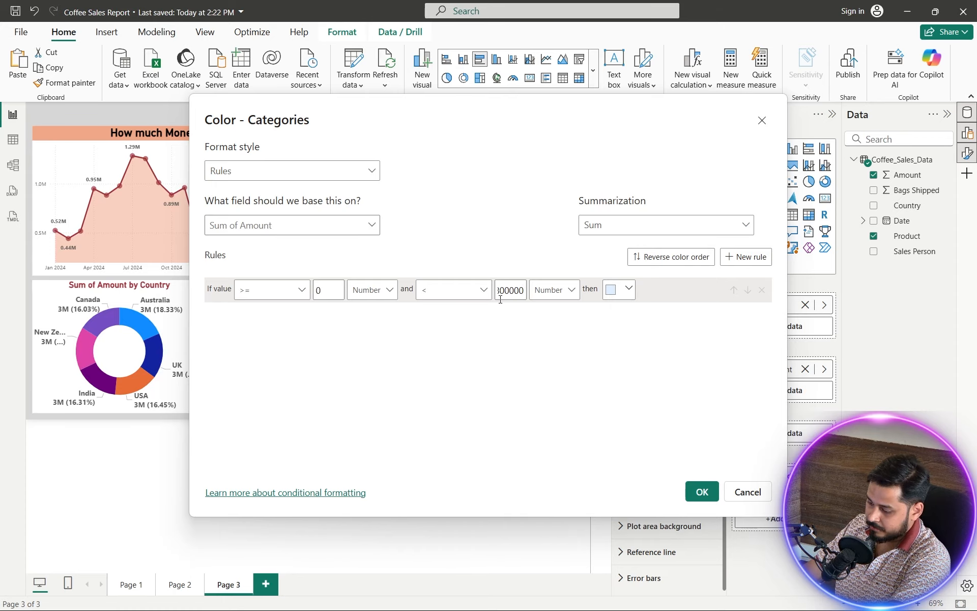
{"action": "left_click", "coordinate": [573, 297]}
{"action": "left_click", "coordinate": [567, 312]}
{"action": "left_click", "coordinate": [622, 299]}
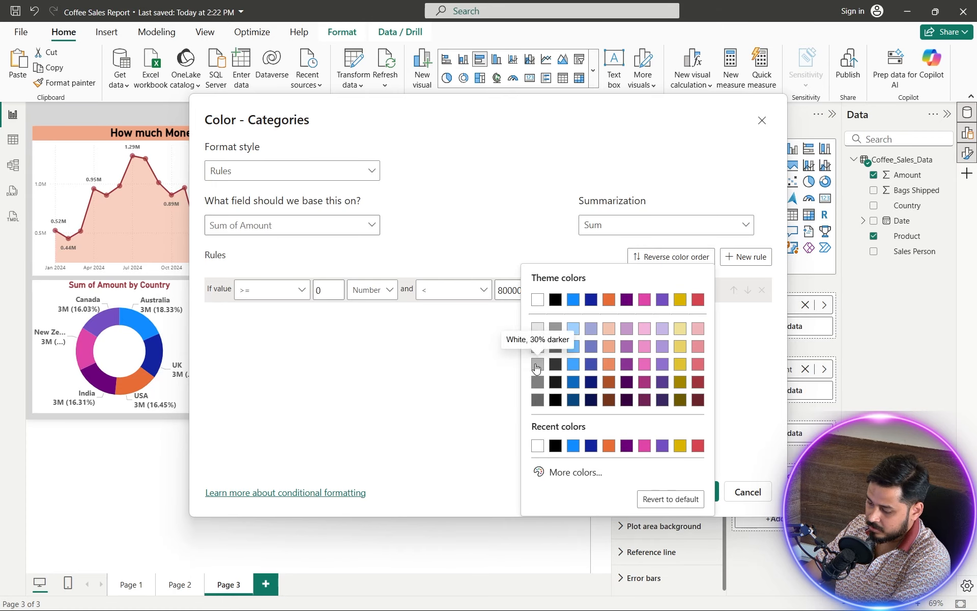
{"action": "left_click", "coordinate": [538, 365]}
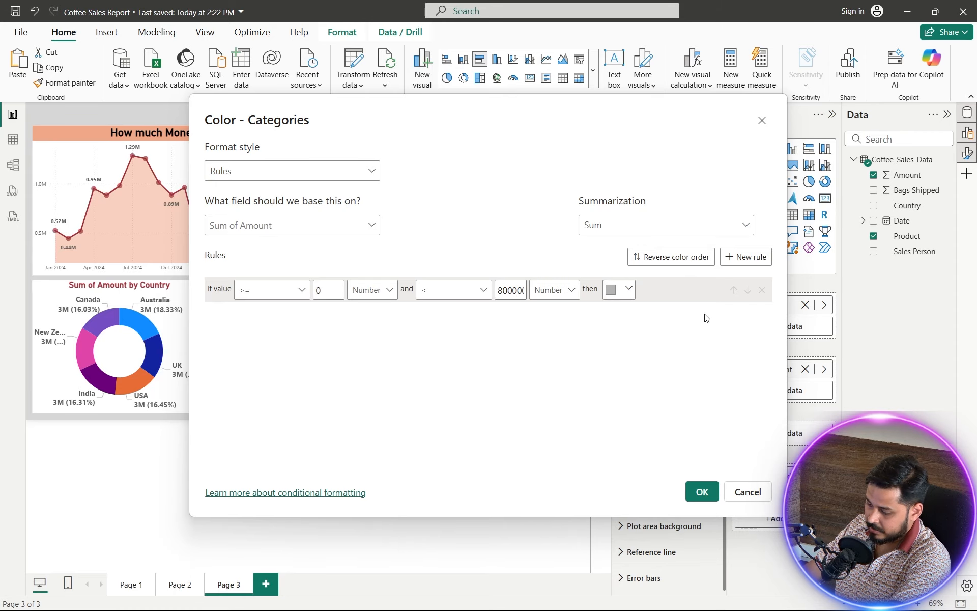
Step: Add a second rule colouring values from 800000 as Number up to Max dark red, and apply both rules to the bars
{"action": "left_click", "coordinate": [749, 257]}
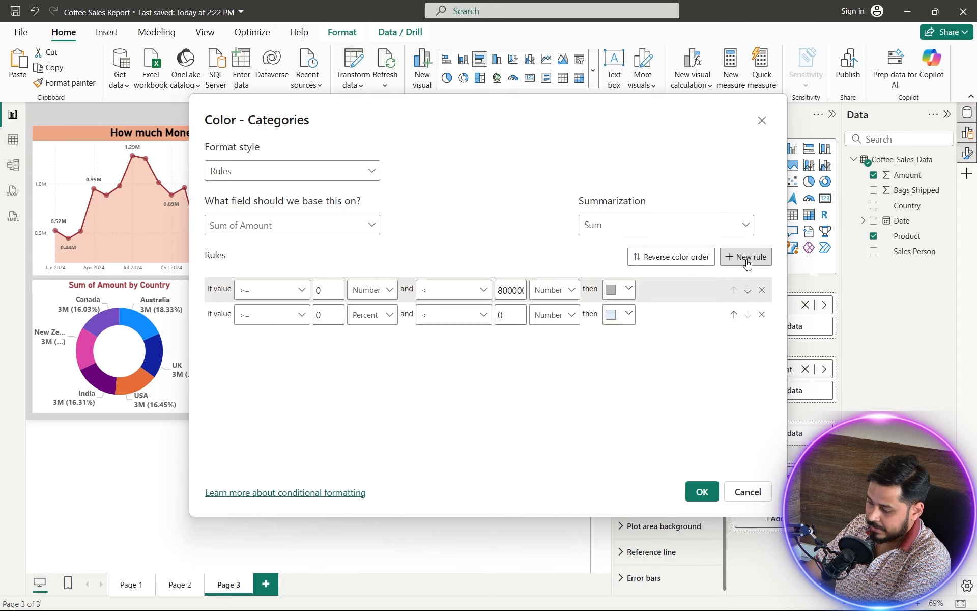
{"action": "left_click", "coordinate": [314, 316]}
{"action": "type", "text": "800"}
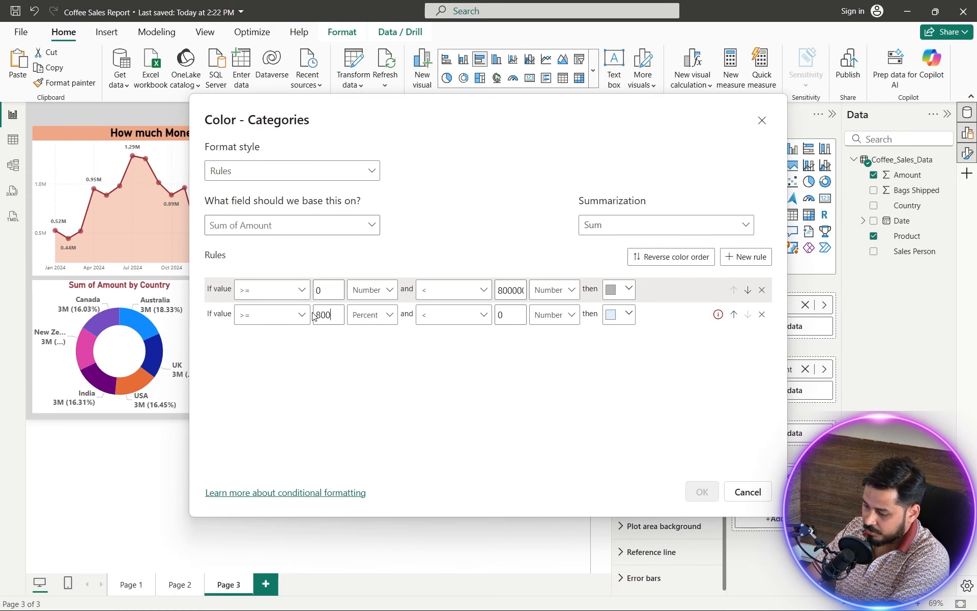
{"action": "type", "text": "000"}
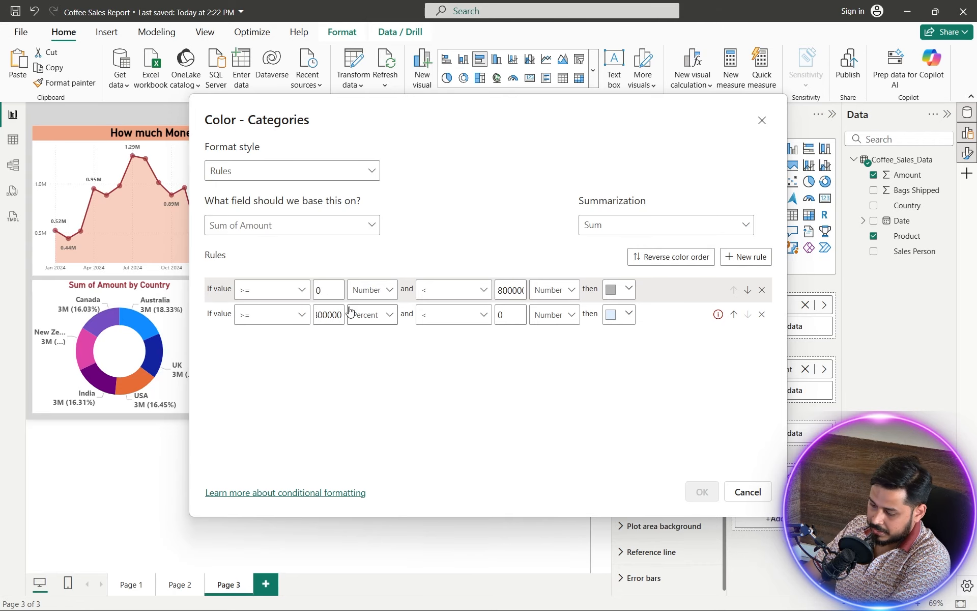
{"action": "left_click", "coordinate": [389, 315]}
{"action": "left_click", "coordinate": [366, 335]}
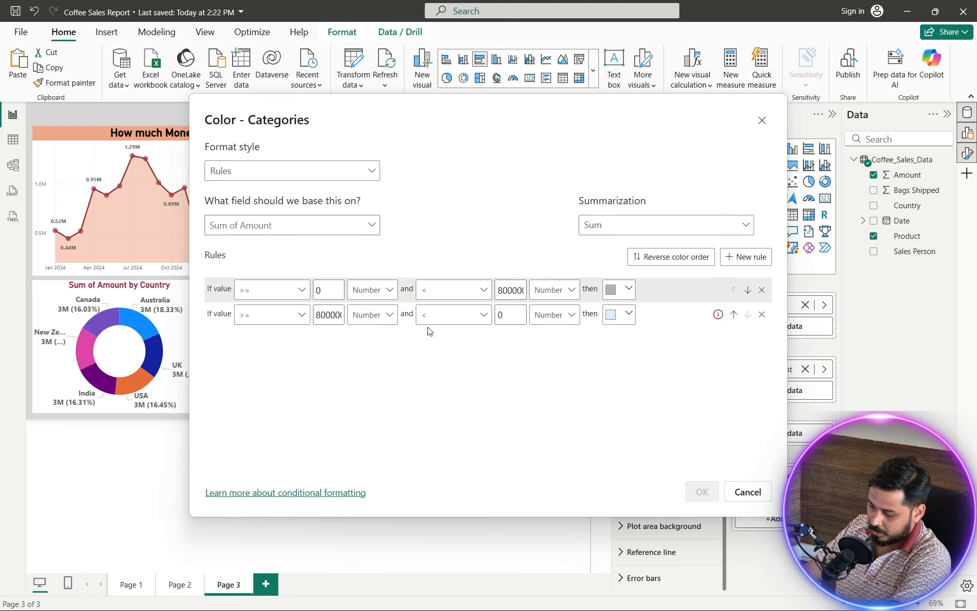
{"action": "double_click", "coordinate": [499, 314]}
{"action": "key", "text": "BackSpace"}
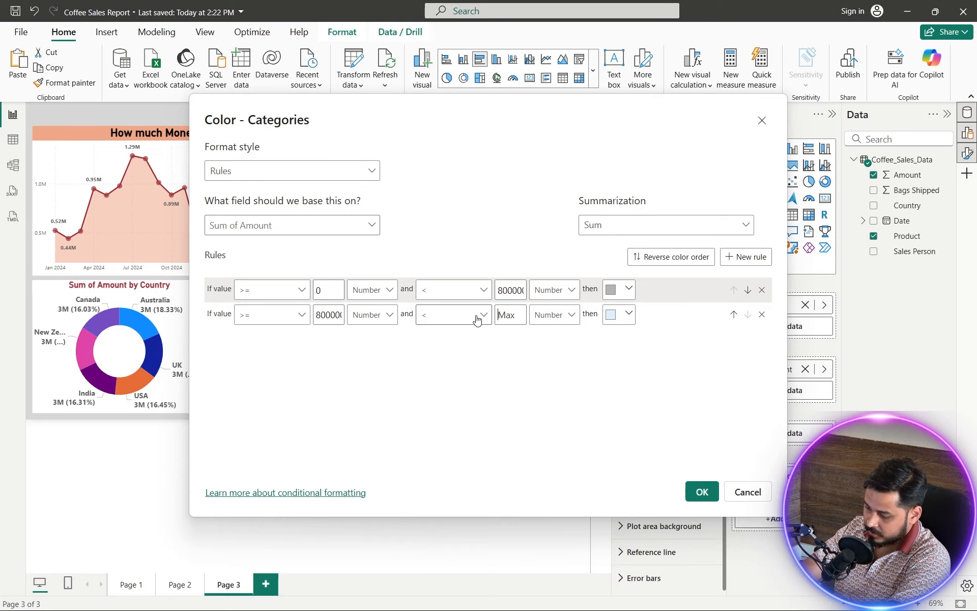
{"action": "left_click", "coordinate": [617, 317]}
{"action": "left_click", "coordinate": [698, 195]}
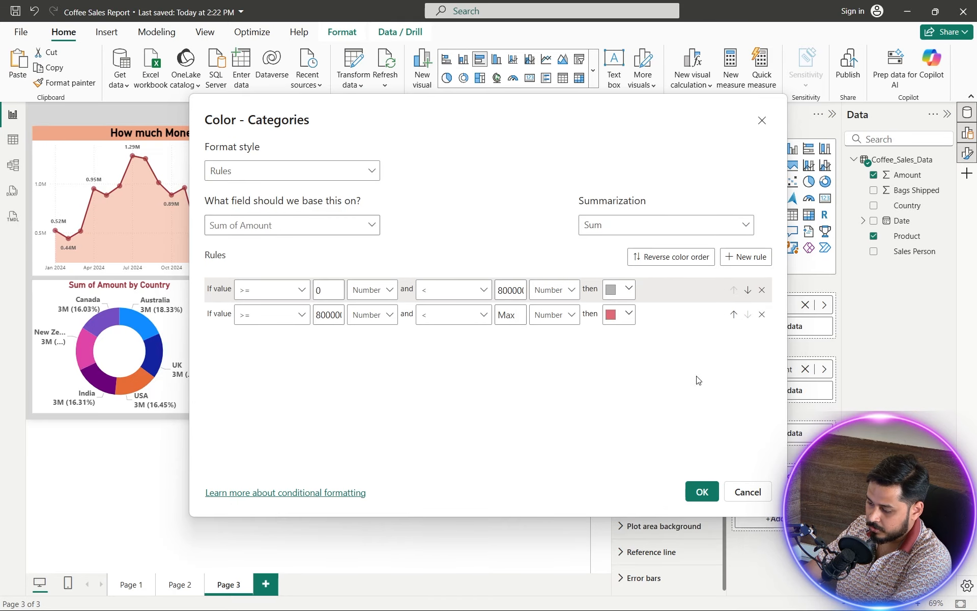
{"action": "left_click", "coordinate": [629, 316]}
{"action": "left_click", "coordinate": [698, 219]}
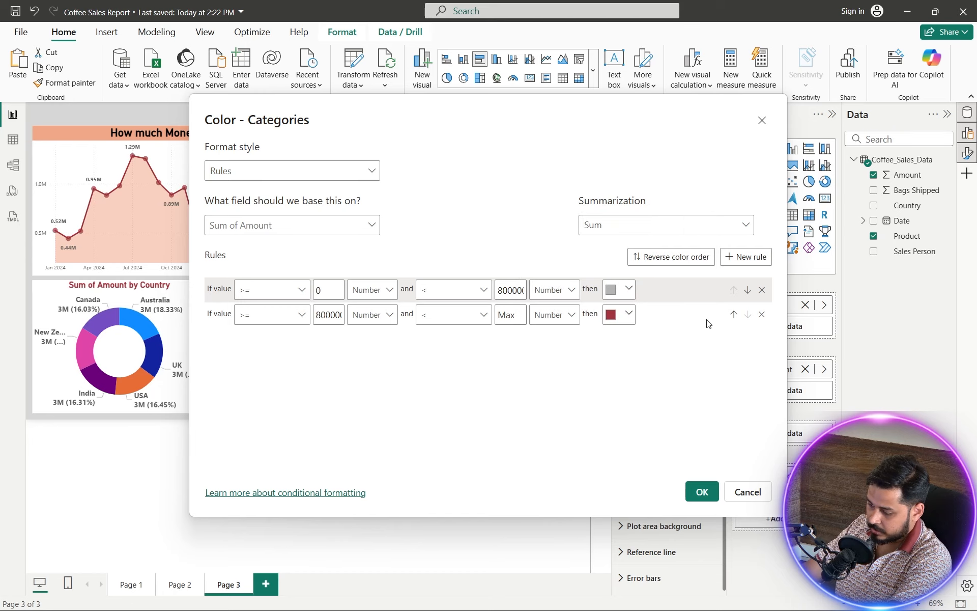
{"action": "left_click", "coordinate": [702, 491]}
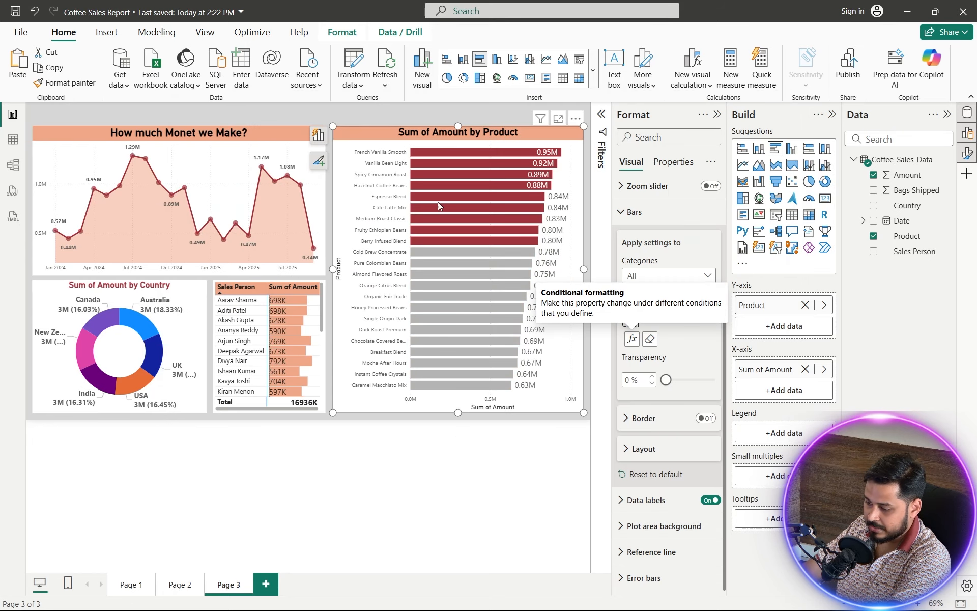
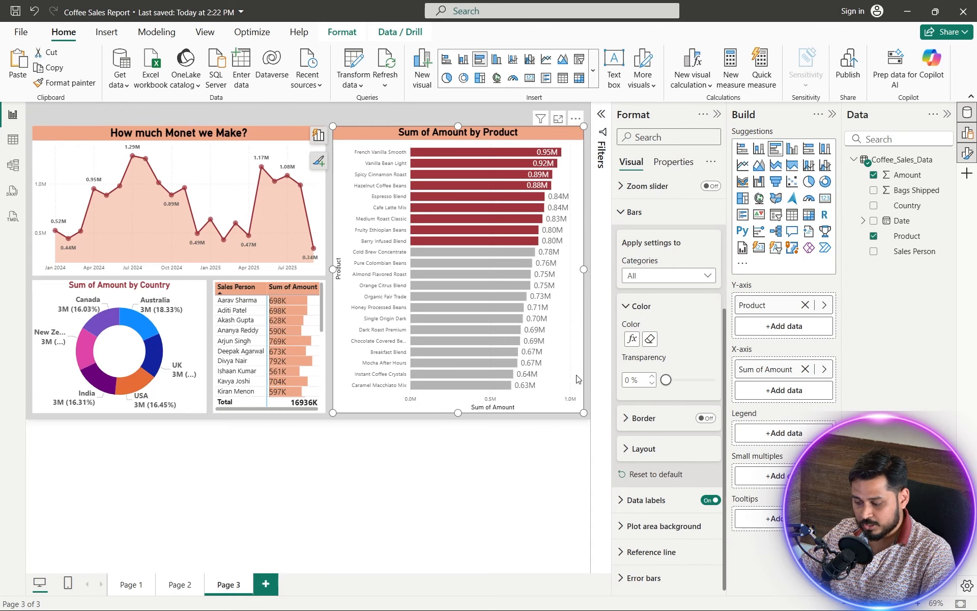
{"action": "left_click", "coordinate": [632, 339]}
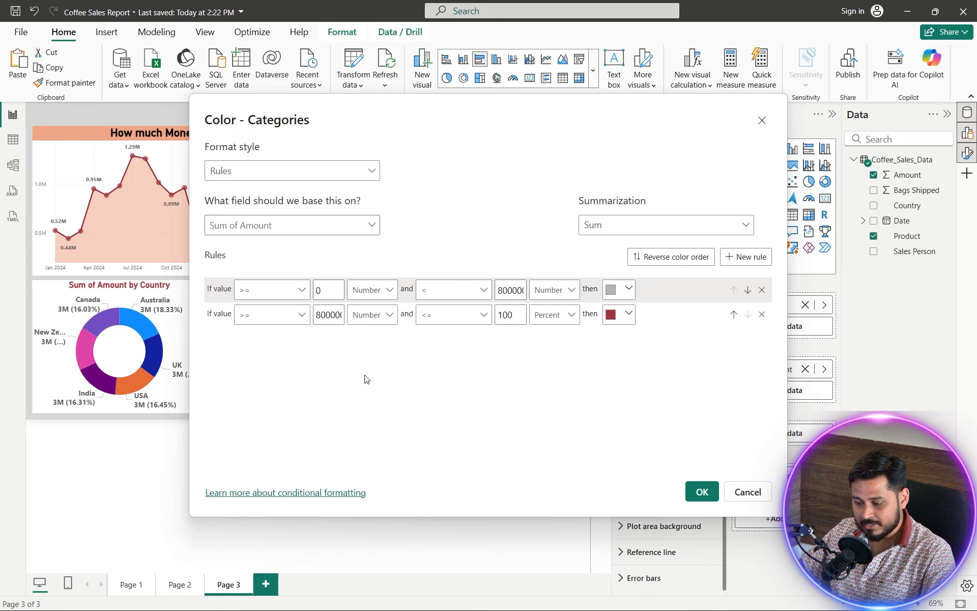
{"action": "left_click", "coordinate": [292, 221]}
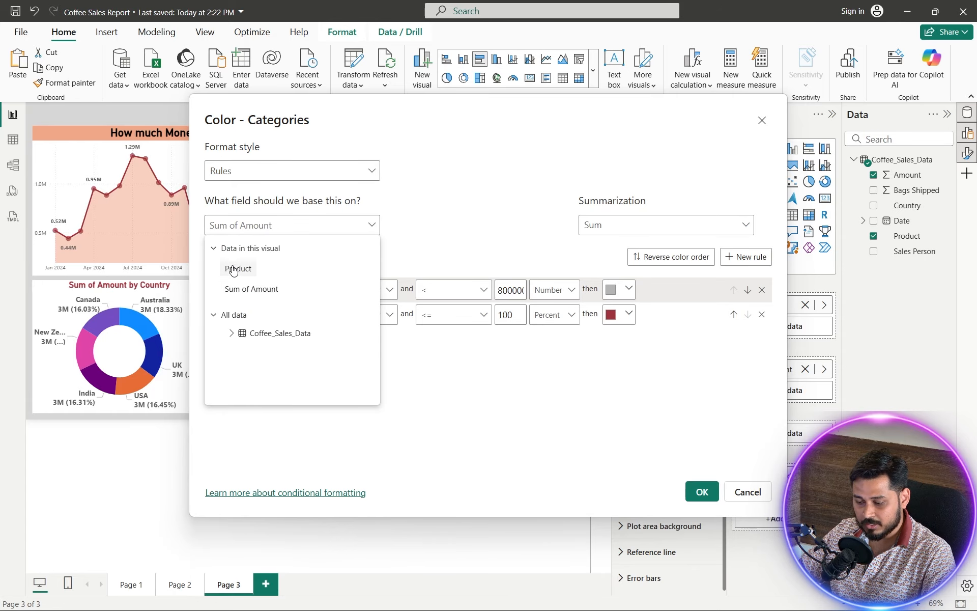
{"action": "left_click", "coordinate": [243, 226]}
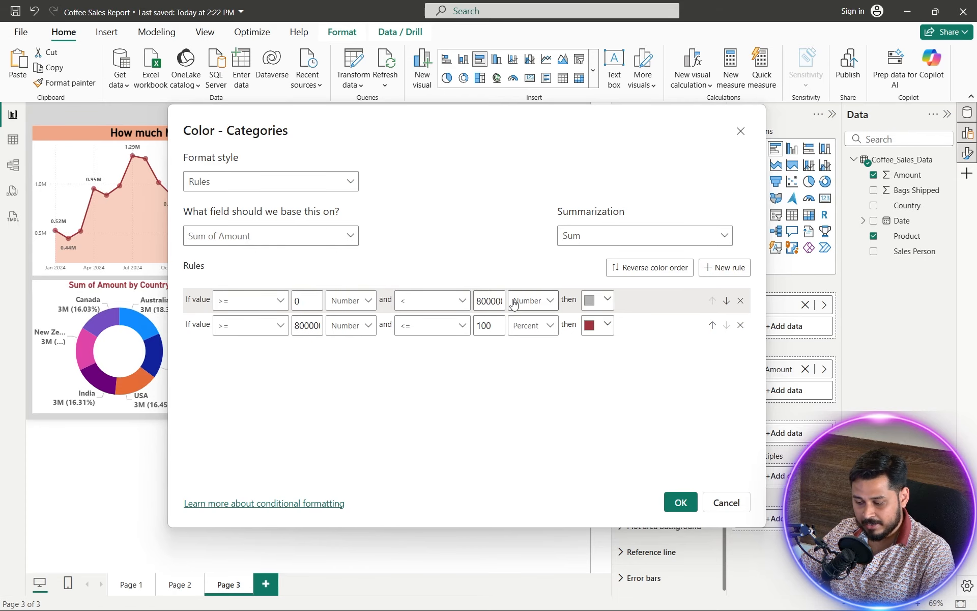
{"action": "left_click", "coordinate": [535, 326]}
{"action": "left_click", "coordinate": [532, 349]}
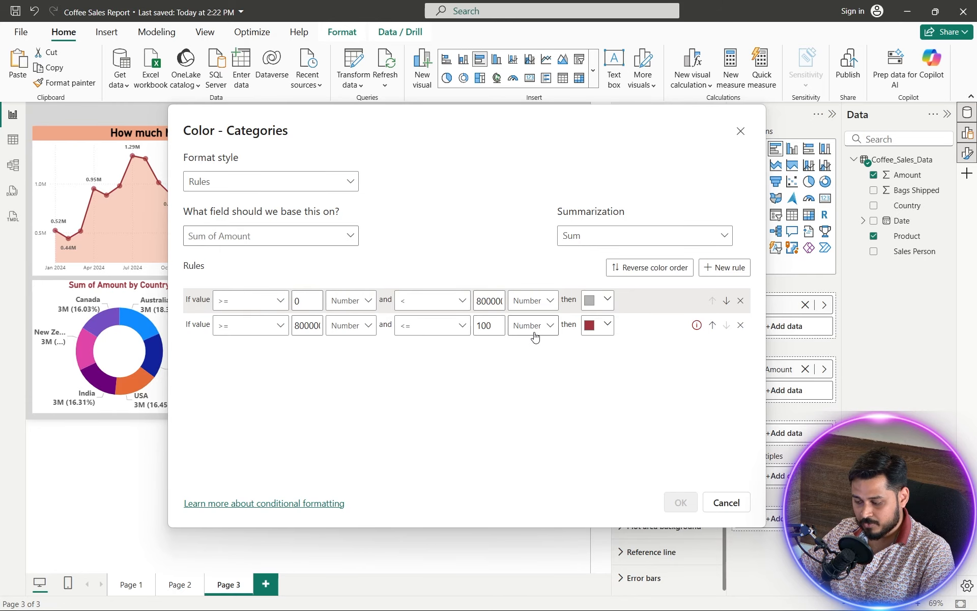
{"action": "left_click", "coordinate": [727, 503]}
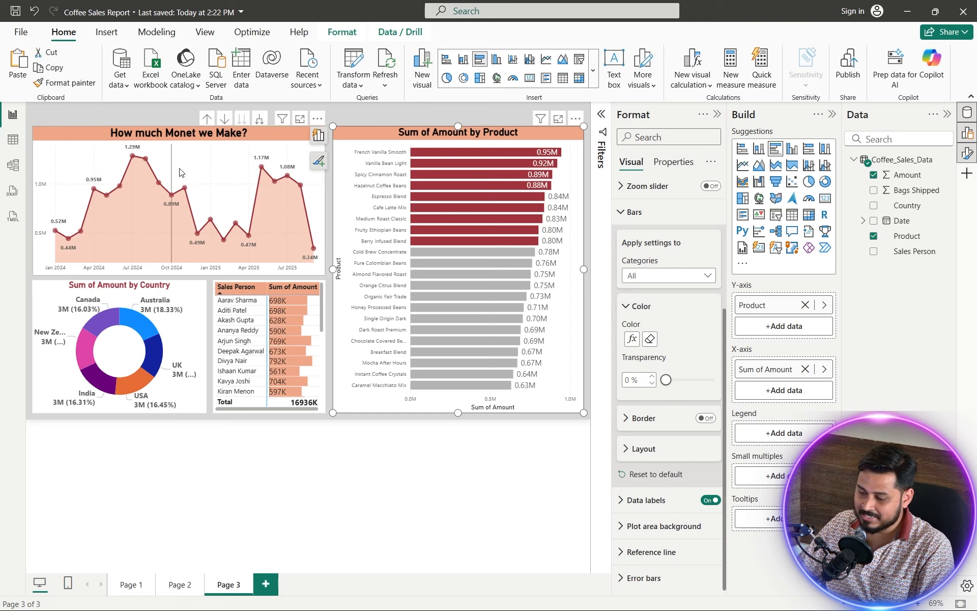
Step: Lower the top edges of the line chart and the product bar chart to free space above them
{"action": "left_click", "coordinate": [173, 127]}
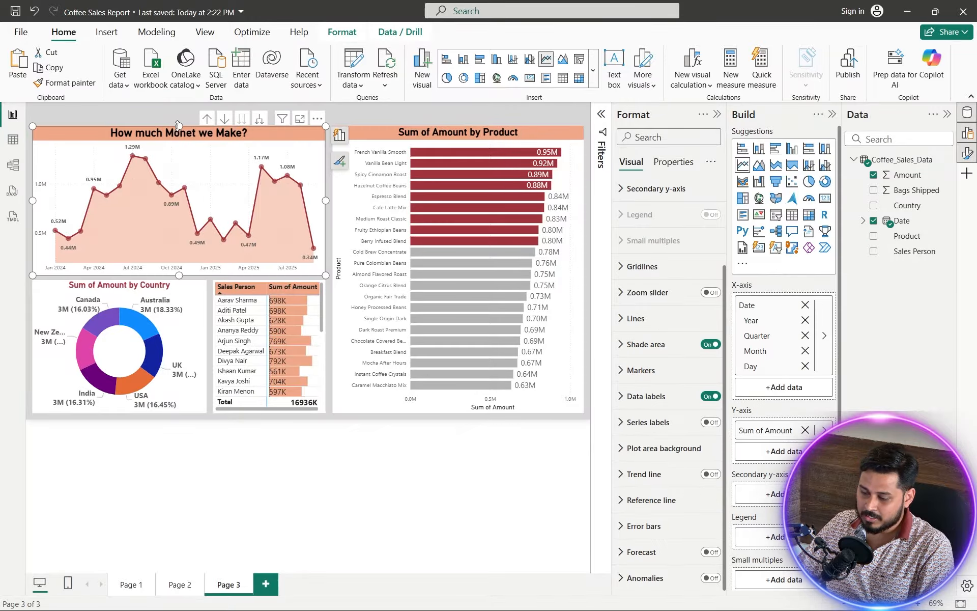
{"action": "left_click_drag", "start_coordinate": [174, 126], "coordinate": [179, 138]}
{"action": "left_click", "coordinate": [479, 133]}
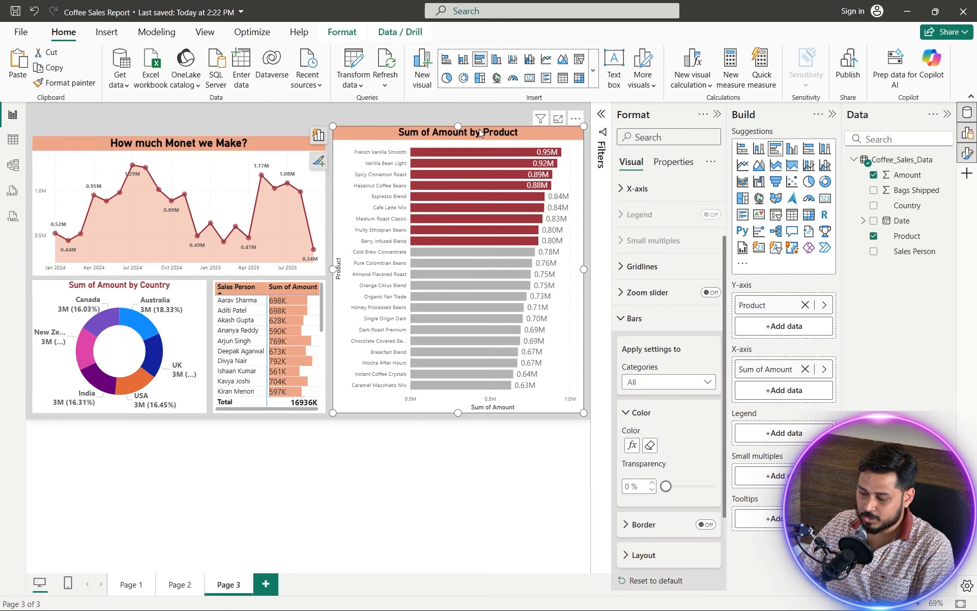
{"action": "left_click_drag", "start_coordinate": [465, 127], "coordinate": [456, 139]}
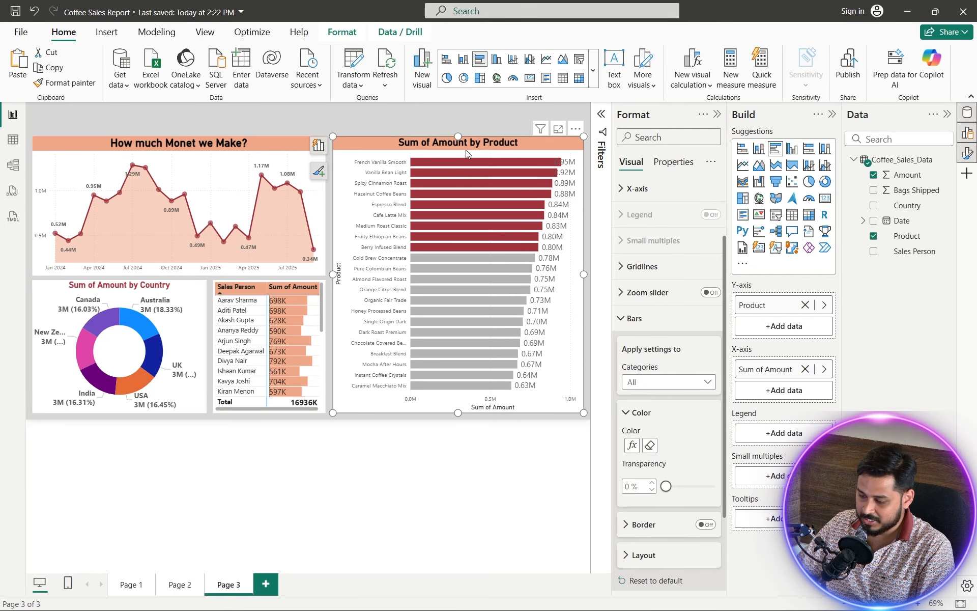
{"action": "left_click", "coordinate": [464, 120]}
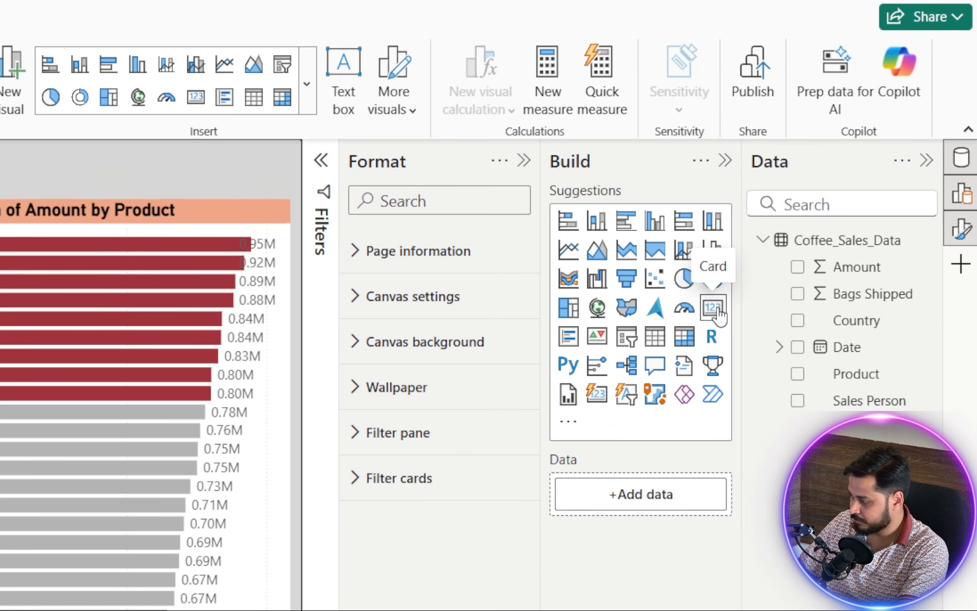
{"action": "left_click", "coordinate": [826, 199]}
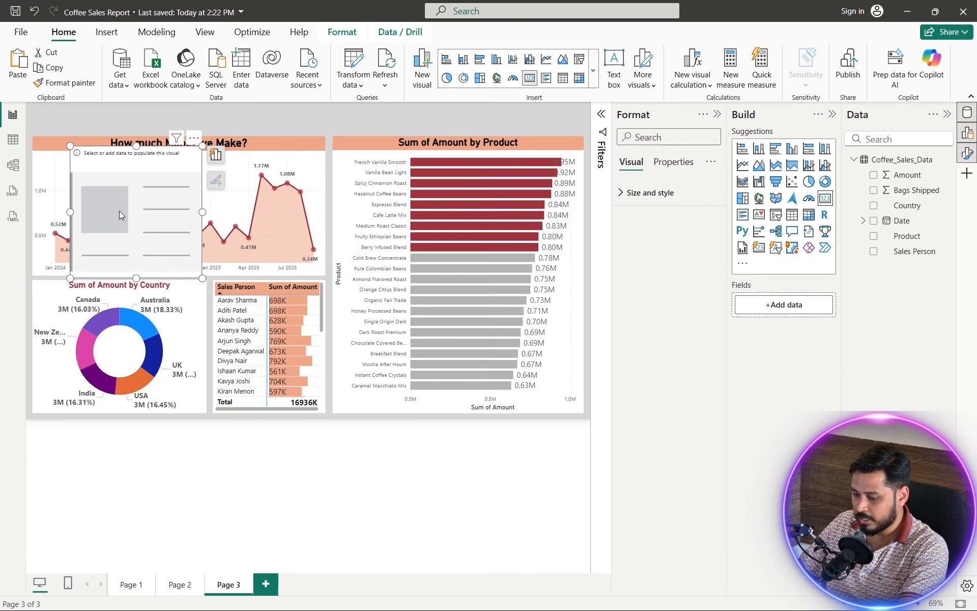
{"action": "left_click_drag", "start_coordinate": [119, 211], "coordinate": [369, 195]}
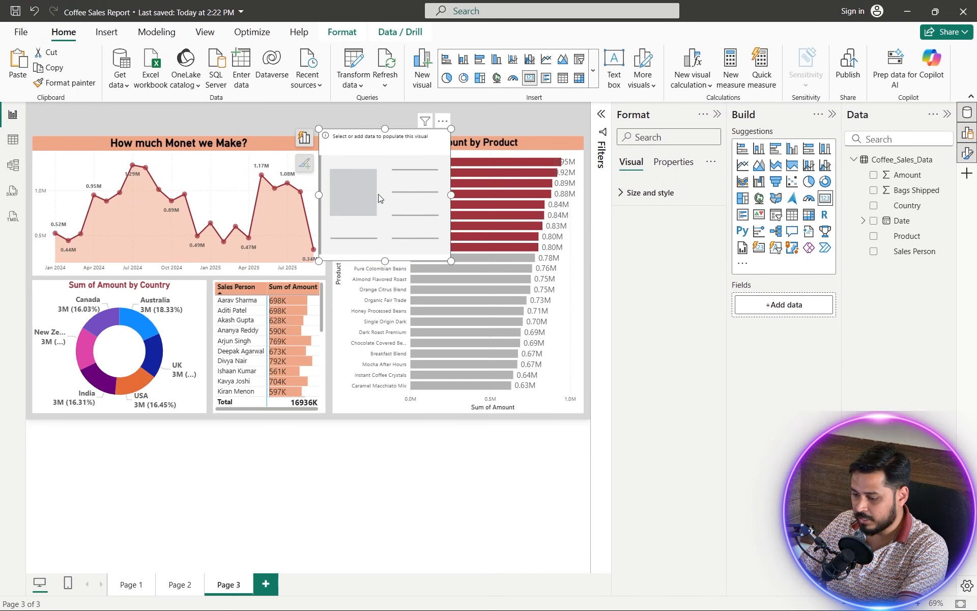
{"action": "left_click", "coordinate": [874, 175]}
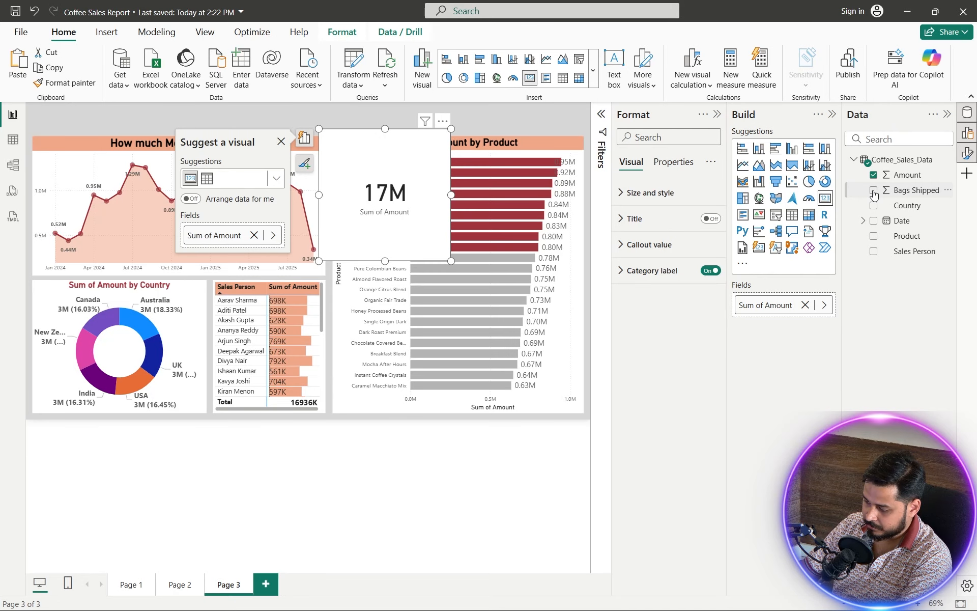
{"action": "left_click_drag", "start_coordinate": [344, 219], "coordinate": [390, 271]}
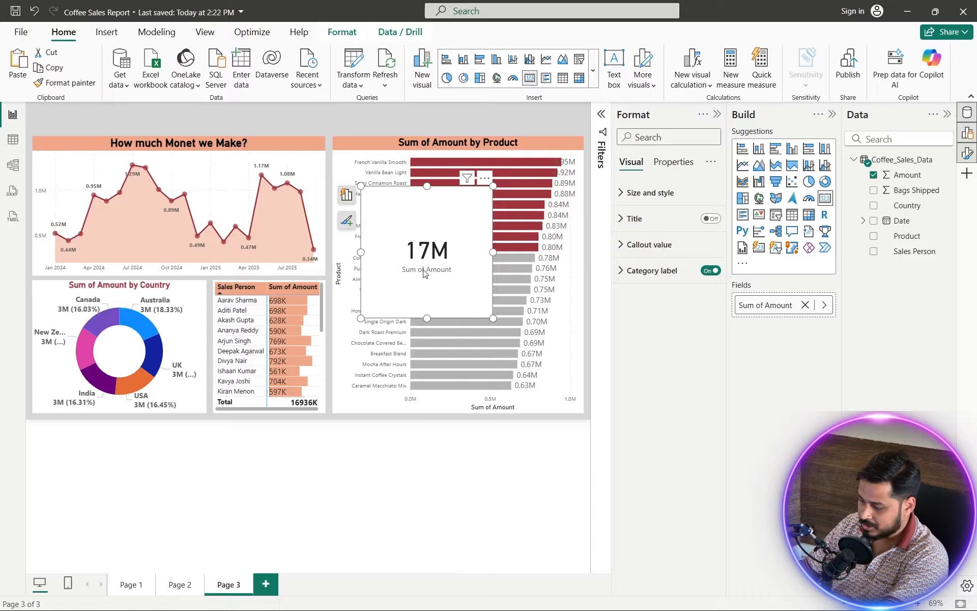
{"action": "key", "text": "Delete"}
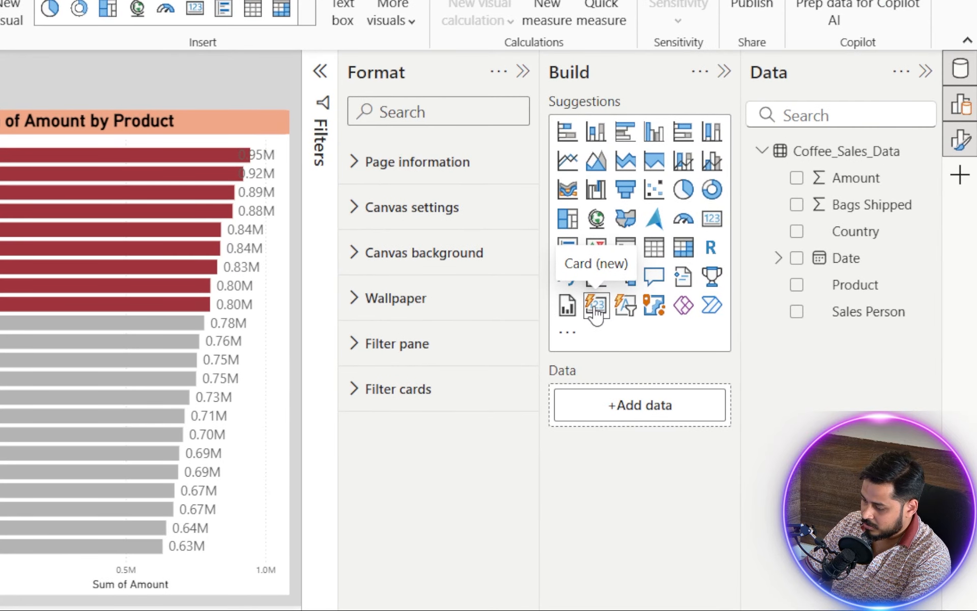
Step: Insert a Card (new) visual on Page 3 showing Amount and Bags Shipped
{"action": "left_click", "coordinate": [755, 252]}
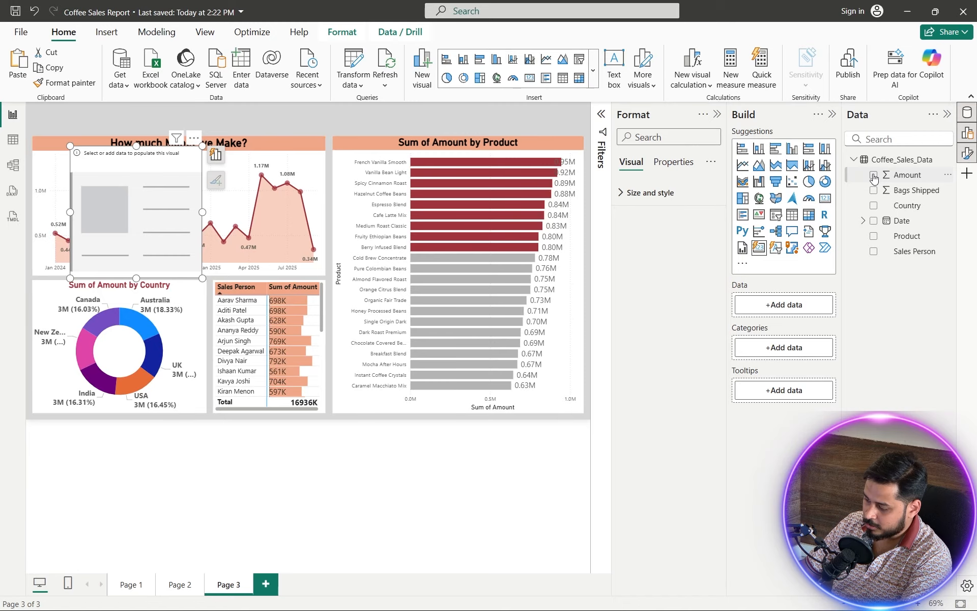
{"action": "left_click", "coordinate": [798, 178]}
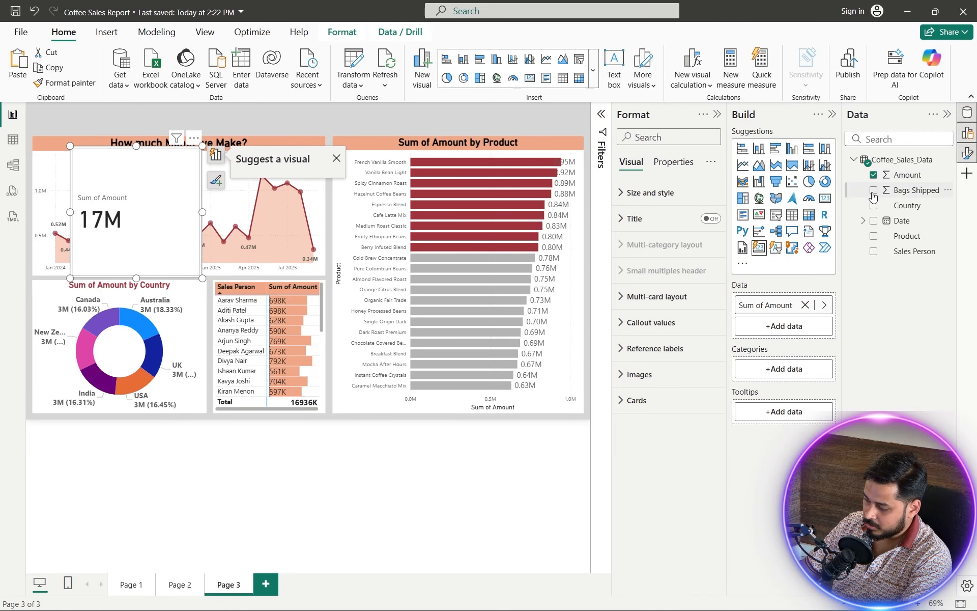
{"action": "left_click", "coordinate": [874, 192]}
Step: Shrink the two-value card's height and move it into the empty band along the top edge of the report page
{"action": "left_click_drag", "start_coordinate": [177, 249], "coordinate": [483, 244]}
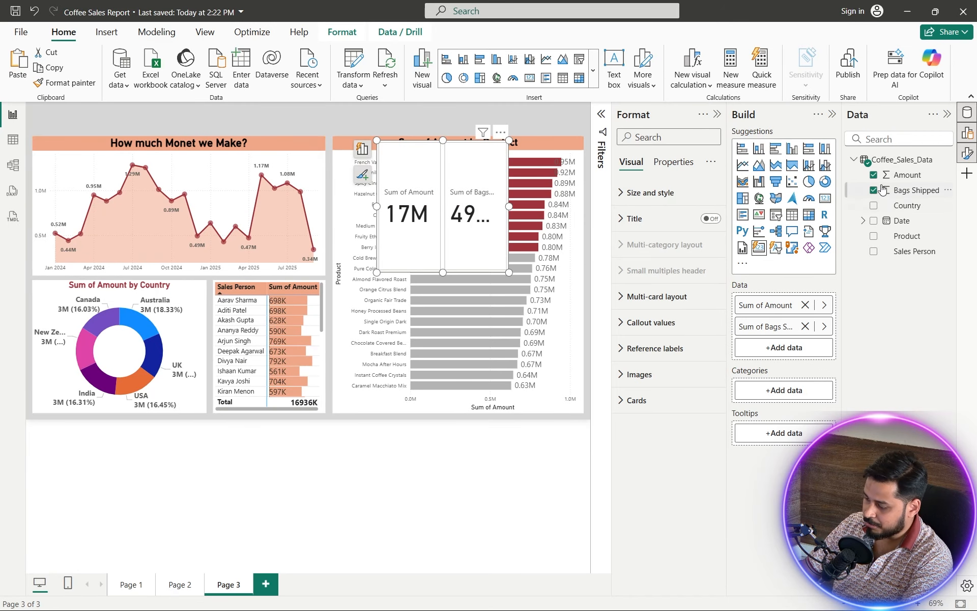
{"action": "left_click_drag", "start_coordinate": [443, 272], "coordinate": [438, 188]}
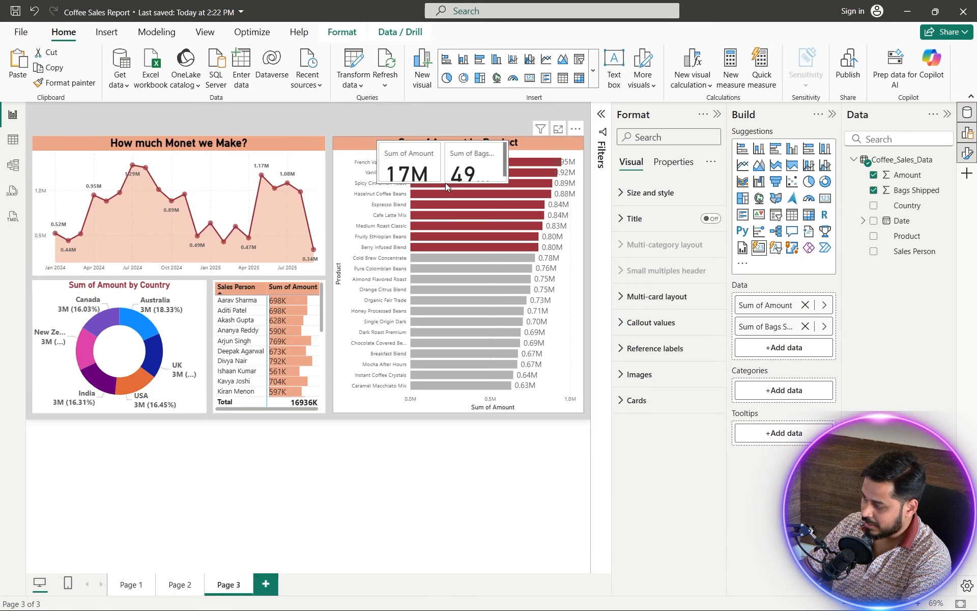
{"action": "left_click", "coordinate": [449, 181]}
{"action": "left_click_drag", "start_coordinate": [437, 163], "coordinate": [371, 132]}
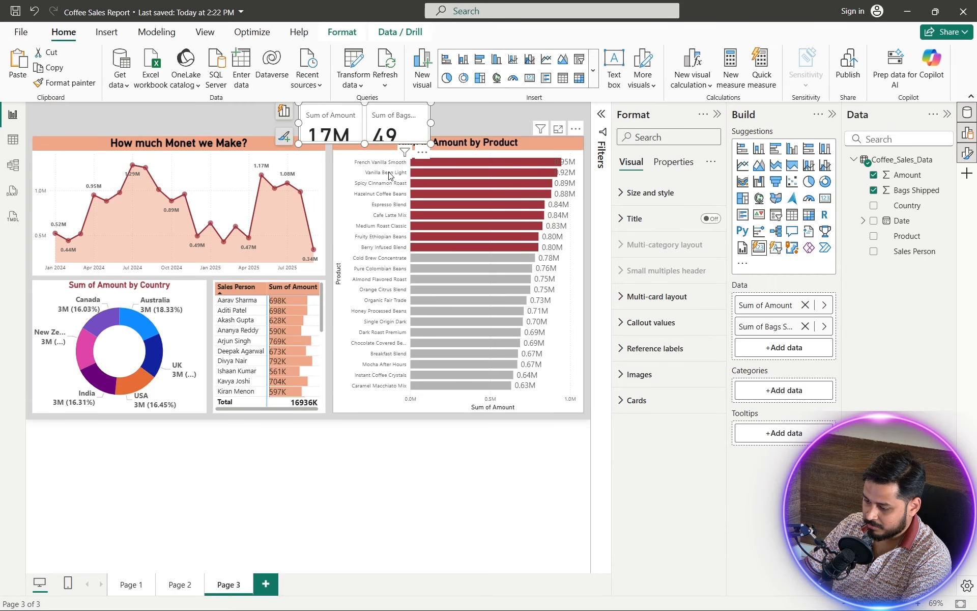
Step: Lower the top edges of the product and line charts further to matching heights, and nudge the card within the space above them
{"action": "left_click", "coordinate": [478, 142]}
{"action": "left_click_drag", "start_coordinate": [457, 140], "coordinate": [457, 151]}
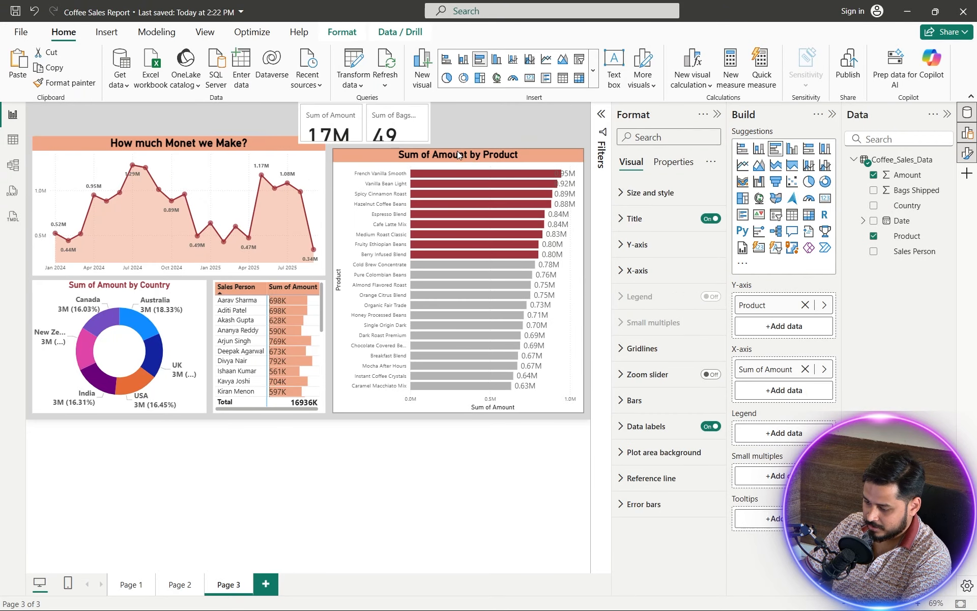
{"action": "left_click", "coordinate": [246, 140]}
{"action": "left_click_drag", "start_coordinate": [179, 136], "coordinate": [181, 153]}
{"action": "left_click", "coordinate": [367, 134]}
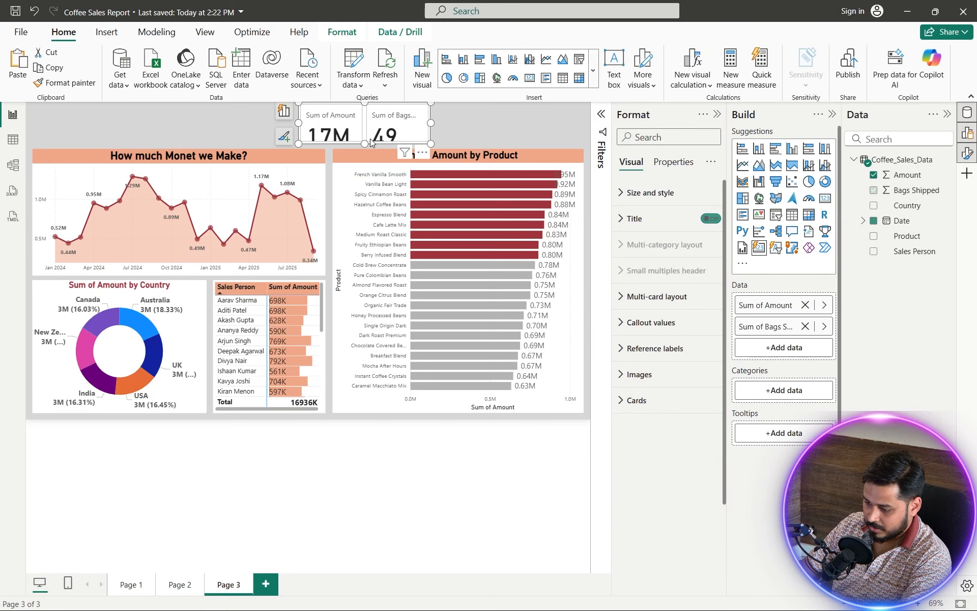
{"action": "mouse_move", "coordinate": [368, 139]}
{"action": "left_mouse_down"}
{"action": "mouse_move", "coordinate": [397, 138]}
{"action": "mouse_move", "coordinate": [384, 129]}
{"action": "left_mouse_up"}
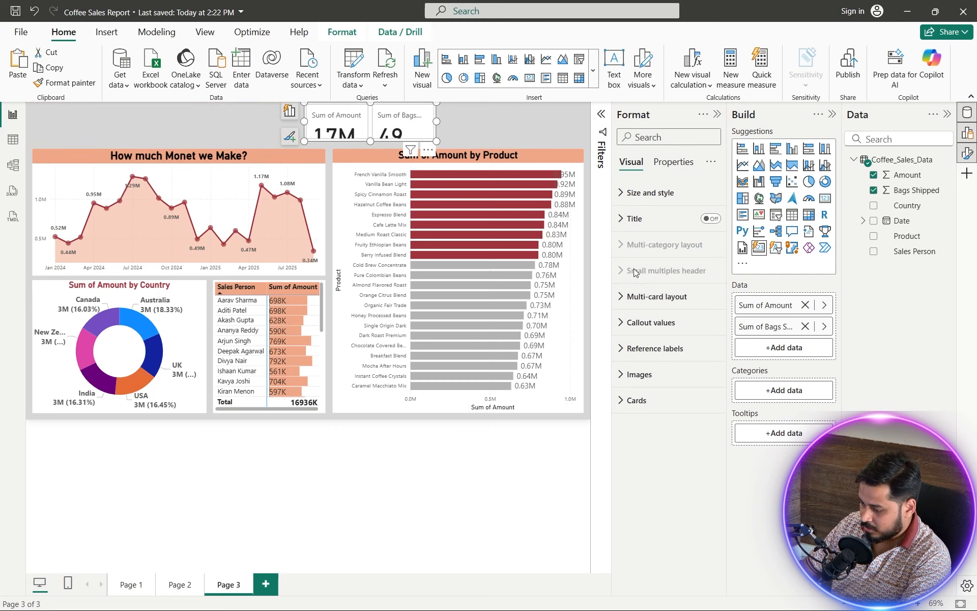
Step: Set the font size of the card's callout values to 28
{"action": "left_click", "coordinate": [631, 322]}
{"action": "scroll", "coordinate": [659, 328], "scroll_direction": "down", "scroll_amount": 3}
{"action": "left_click_drag", "start_coordinate": [697, 259], "coordinate": [677, 263]}
{"action": "type", "text": "30"}
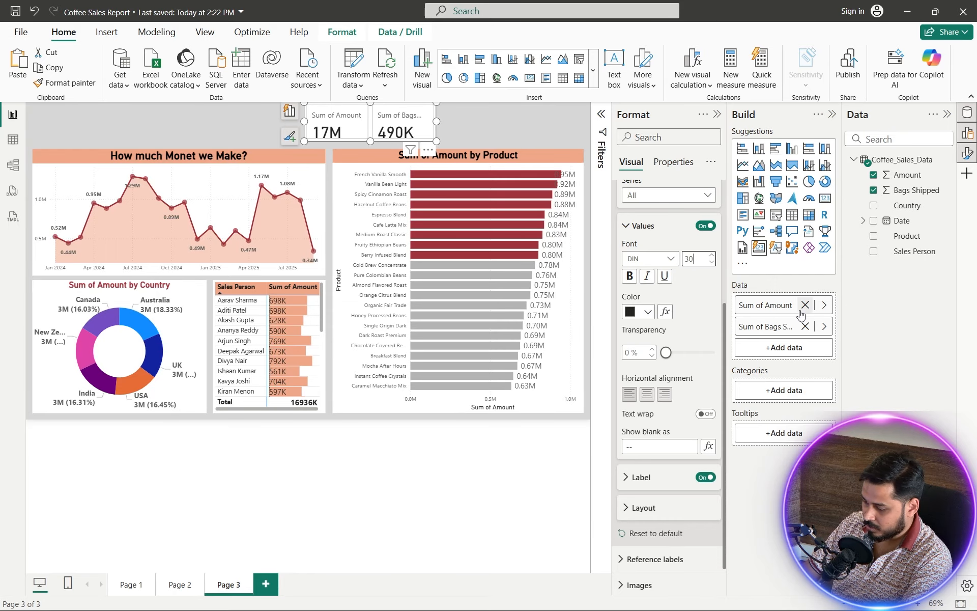
{"action": "left_click", "coordinate": [712, 262]}
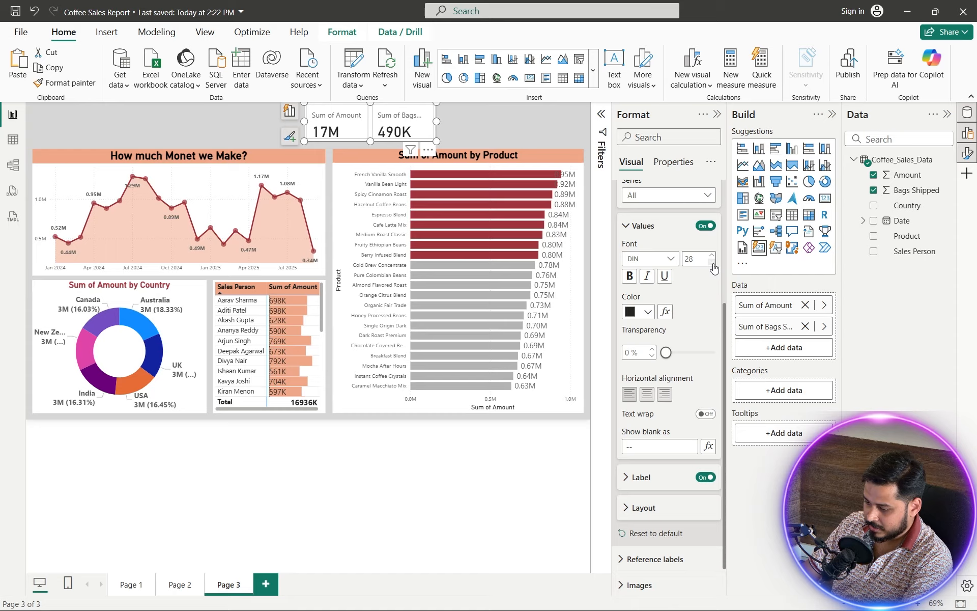
Step: Move the card directly above the Sum of Amount by Product chart, aligned with the chart's left edge
{"action": "left_click_drag", "start_coordinate": [370, 106], "coordinate": [371, 106]}
{"action": "left_click_drag", "start_coordinate": [371, 143], "coordinate": [445, 129]}
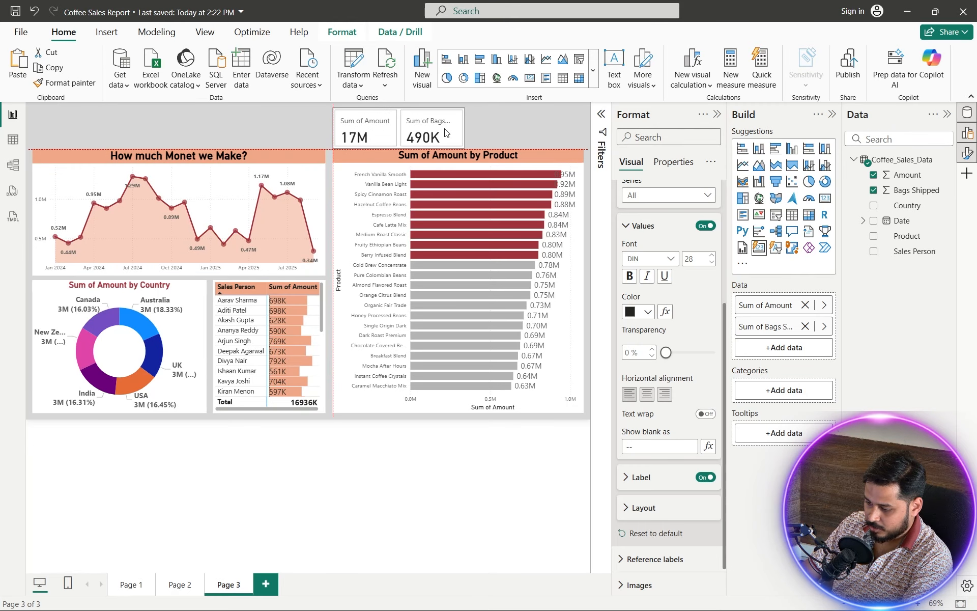
{"action": "left_click", "coordinate": [488, 123]}
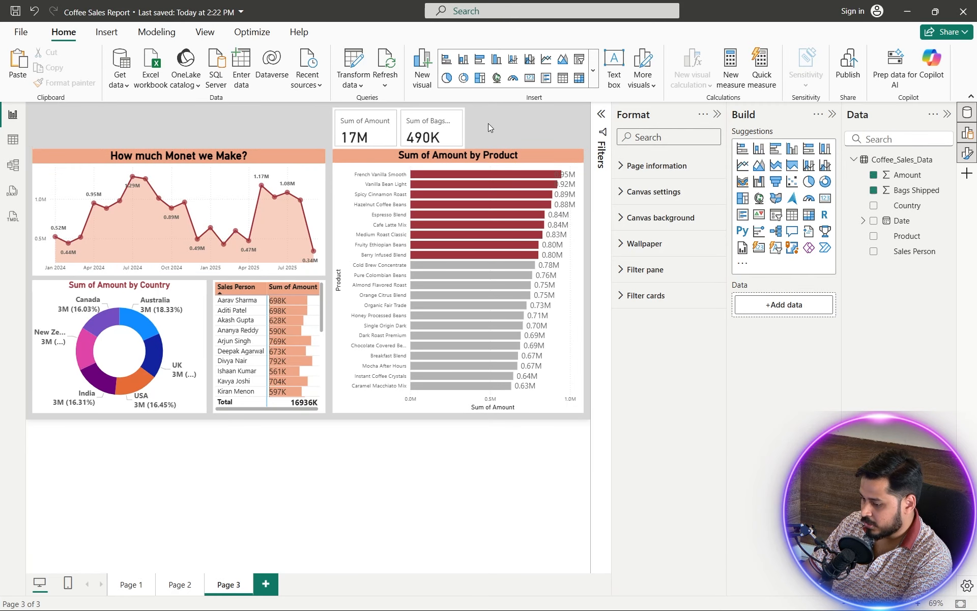
Step: Turn off the border and background of all cards in the two-value card visual
{"action": "left_click", "coordinate": [456, 129]}
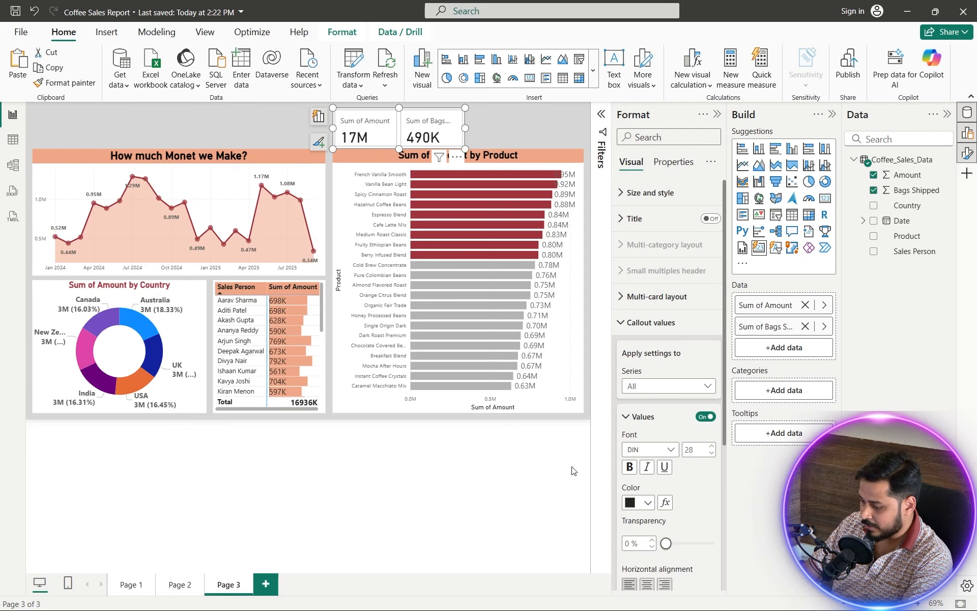
{"action": "left_click", "coordinate": [620, 325]}
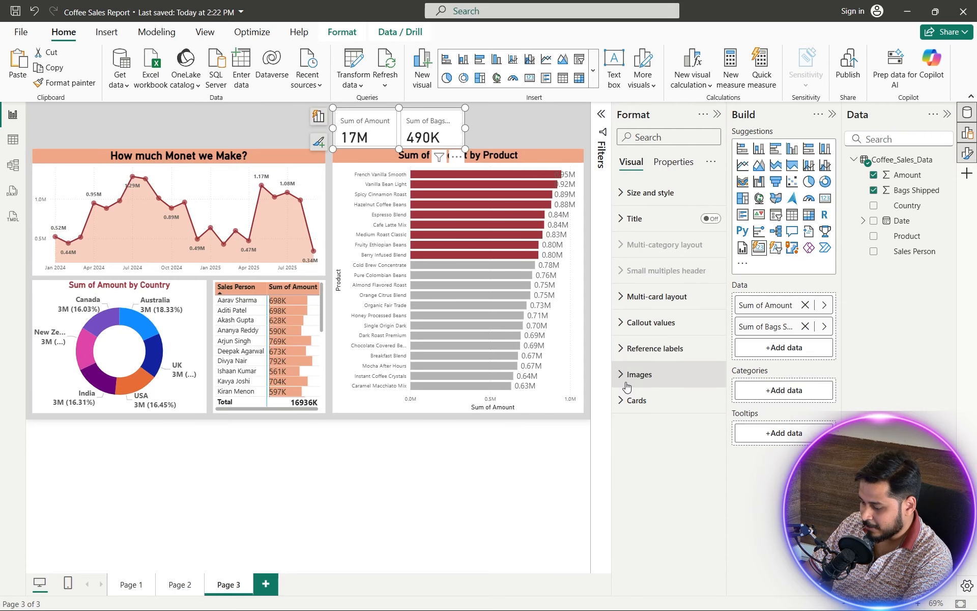
{"action": "left_click", "coordinate": [626, 401]}
{"action": "scroll", "coordinate": [636, 418], "scroll_direction": "down", "scroll_amount": 5}
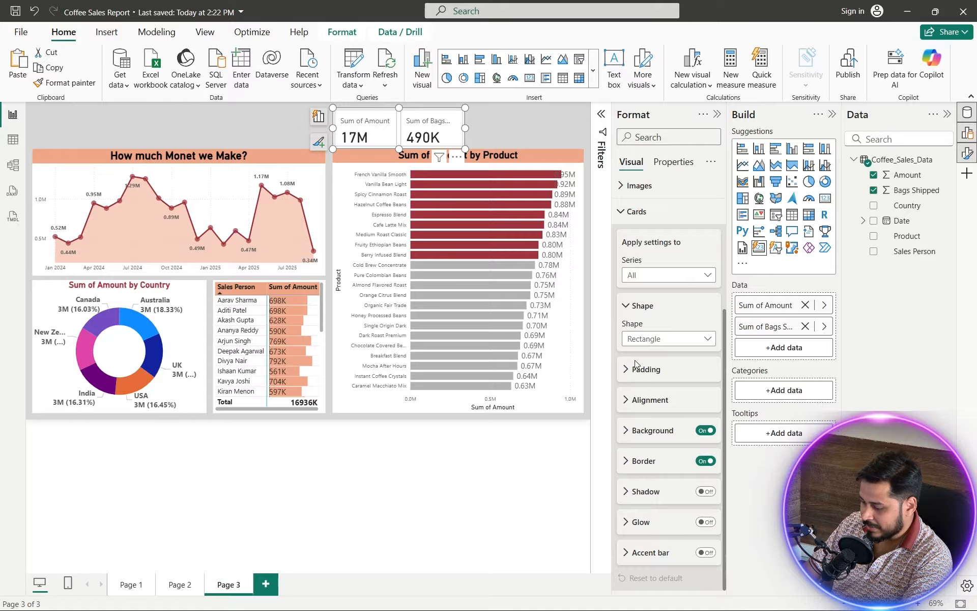
{"action": "left_click", "coordinate": [706, 461]}
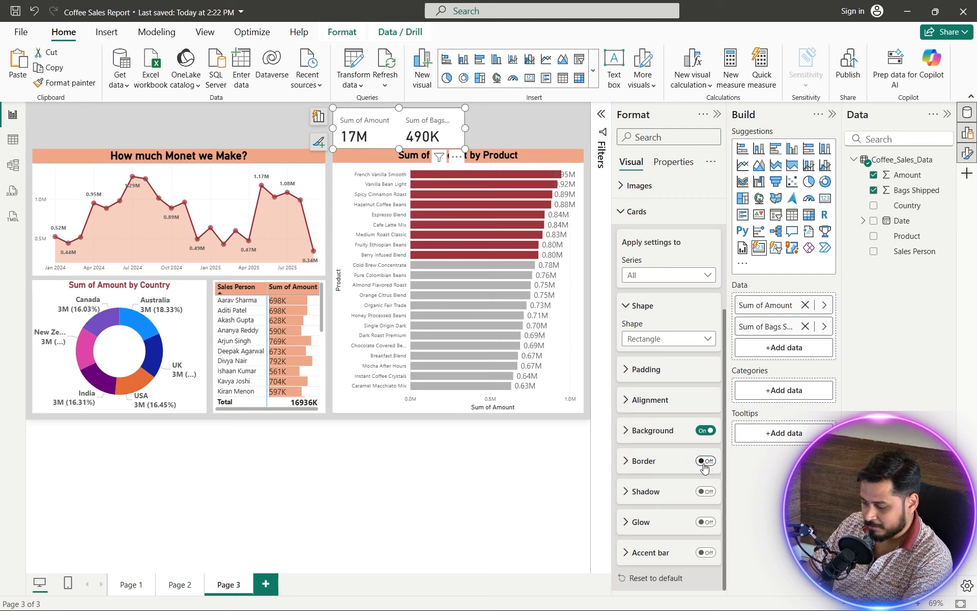
{"action": "left_click", "coordinate": [707, 431]}
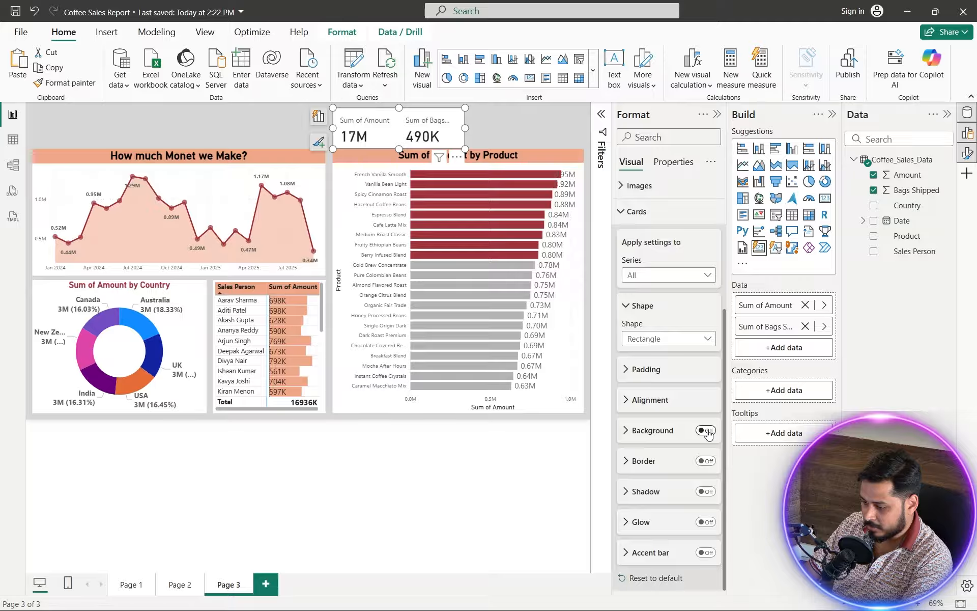
Step: Turn on the accent bar for the cards and colour it dark red
{"action": "left_click", "coordinate": [706, 555]}
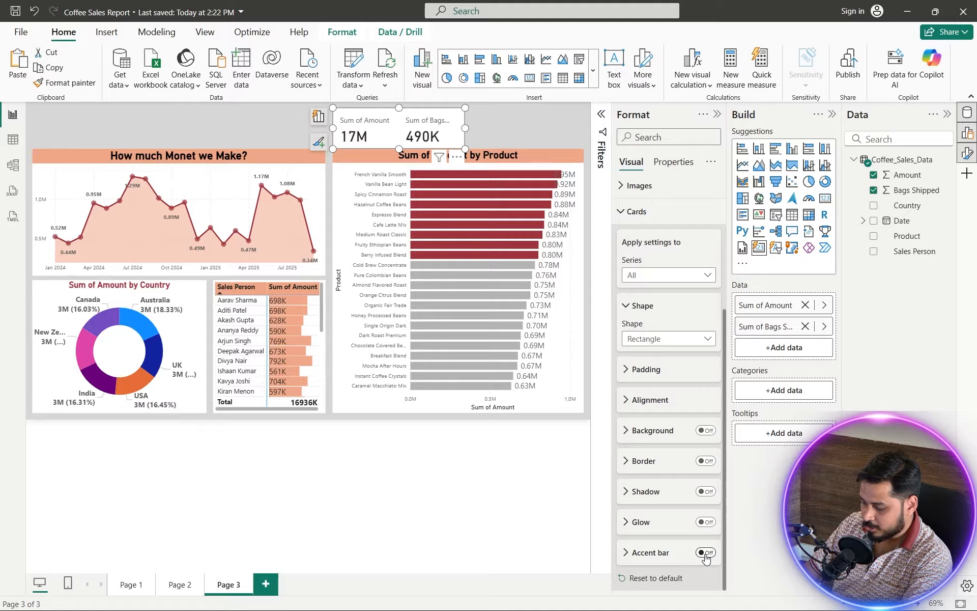
{"action": "left_click", "coordinate": [627, 553]}
{"action": "scroll", "coordinate": [647, 499], "scroll_direction": "up", "scroll_amount": 3}
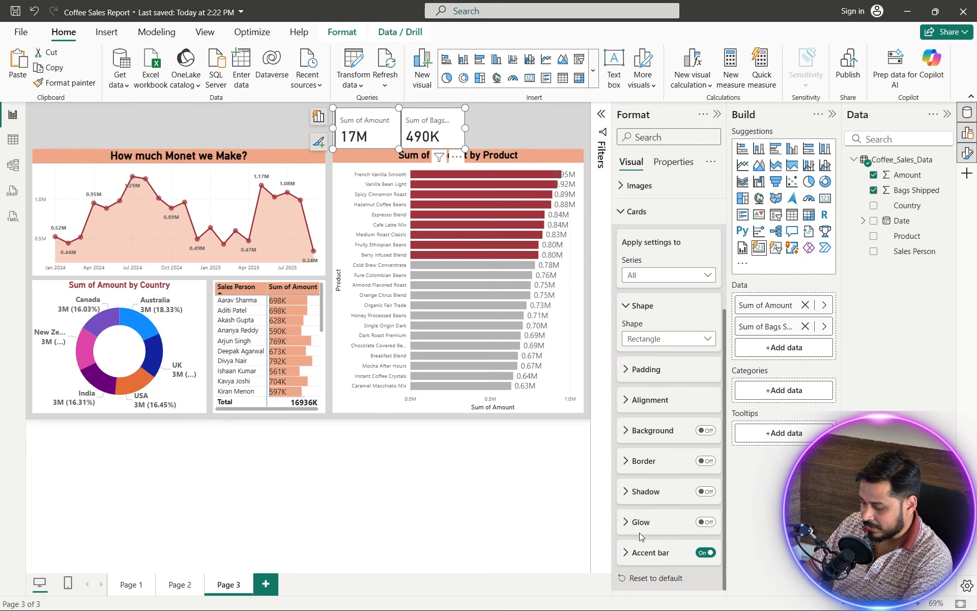
{"action": "scroll", "coordinate": [650, 515], "scroll_direction": "down", "scroll_amount": 3}
{"action": "left_click", "coordinate": [641, 471]}
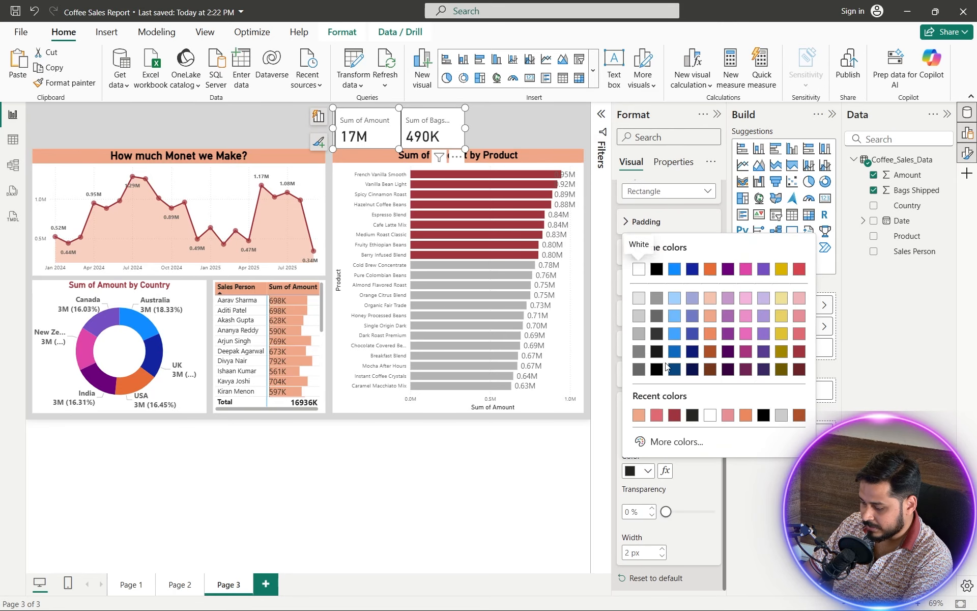
{"action": "left_click", "coordinate": [798, 351]}
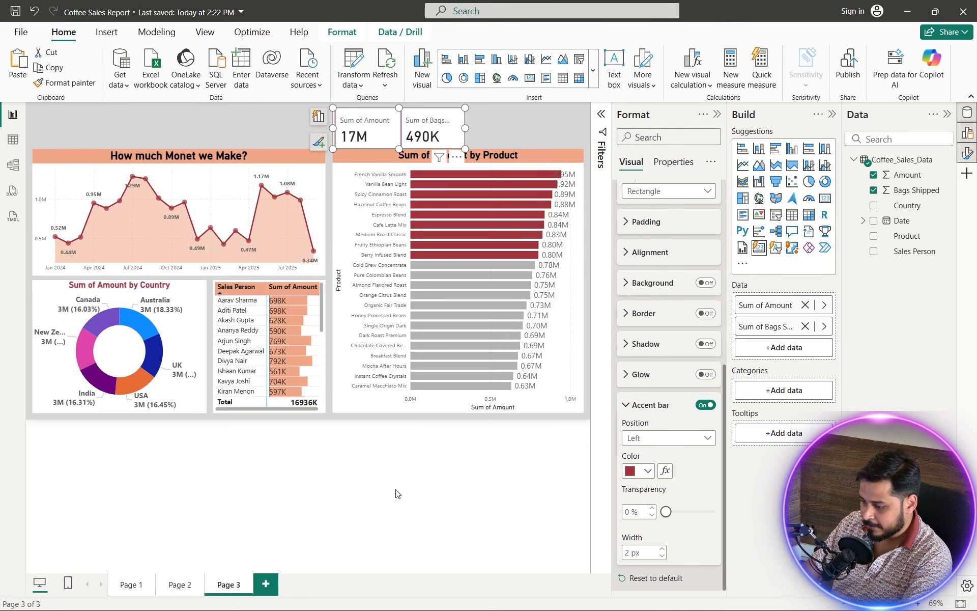
Step: Add a slicer for the Date field and shrink it to a short strip placed between the line chart and the product chart
{"action": "left_click", "coordinate": [519, 125]}
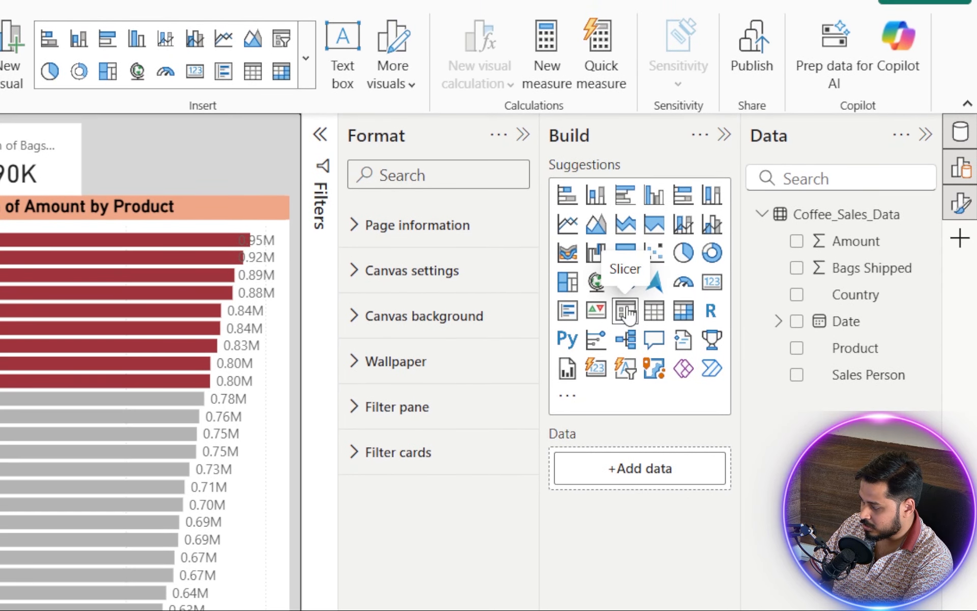
{"action": "left_click", "coordinate": [627, 307]}
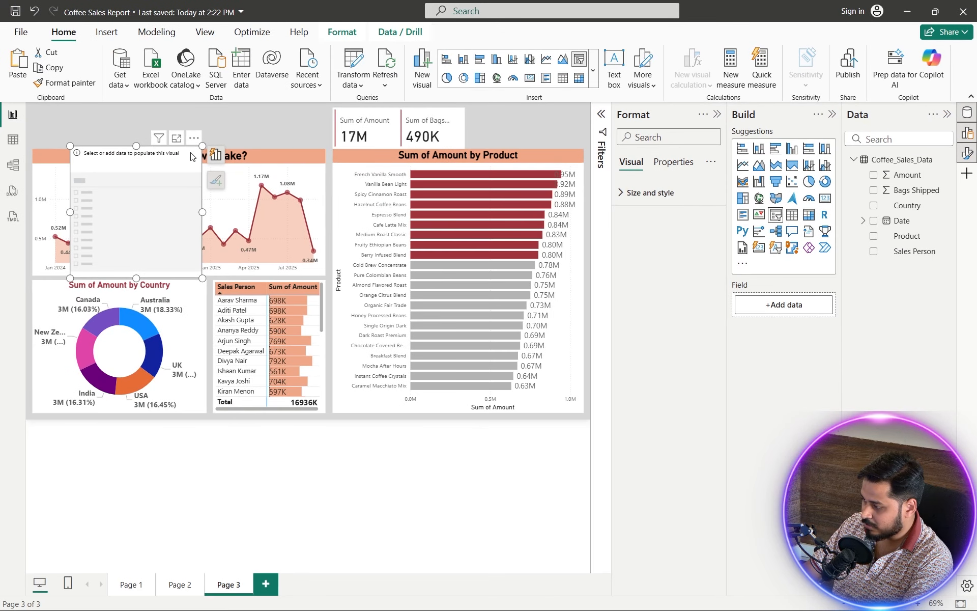
{"action": "left_click_drag", "start_coordinate": [193, 159], "coordinate": [366, 171]}
{"action": "left_click", "coordinate": [874, 221]}
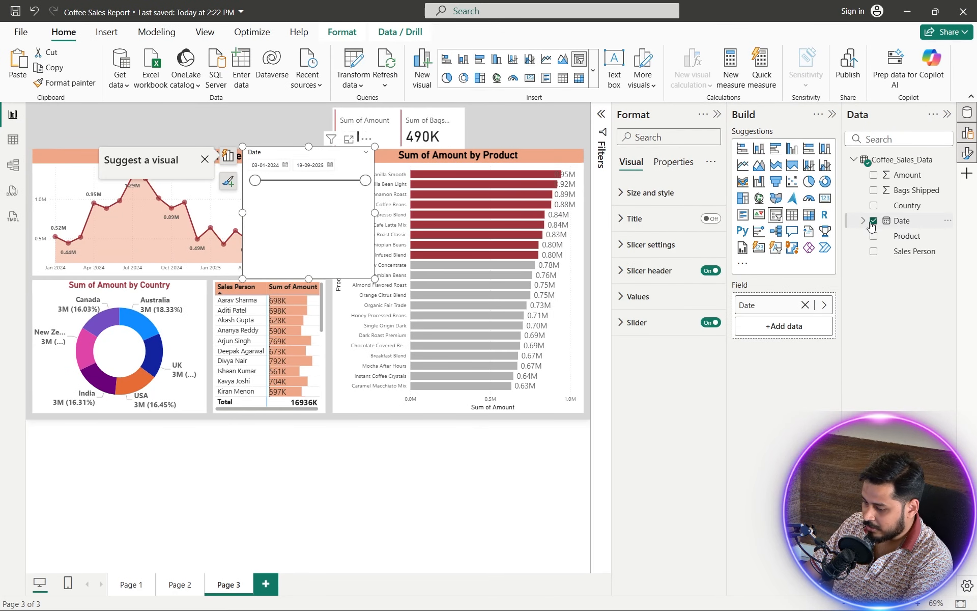
{"action": "left_click_drag", "start_coordinate": [294, 230], "coordinate": [319, 247]}
{"action": "left_click_drag", "start_coordinate": [332, 298], "coordinate": [396, 233]}
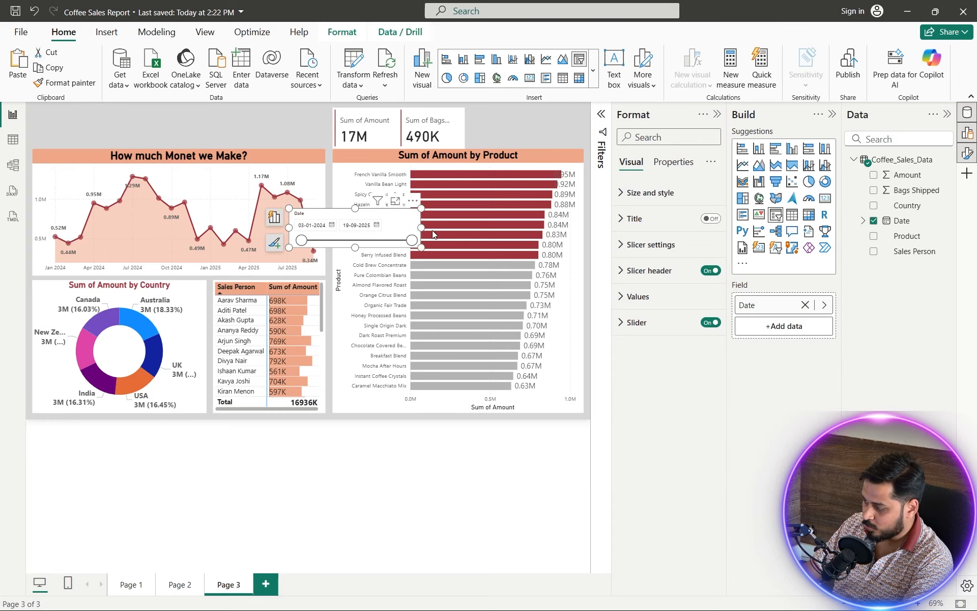
Step: Set the date slicer values' font size to 18 and resize the slicer so both dates fit side by side above the slider
{"action": "left_click", "coordinate": [634, 297]}
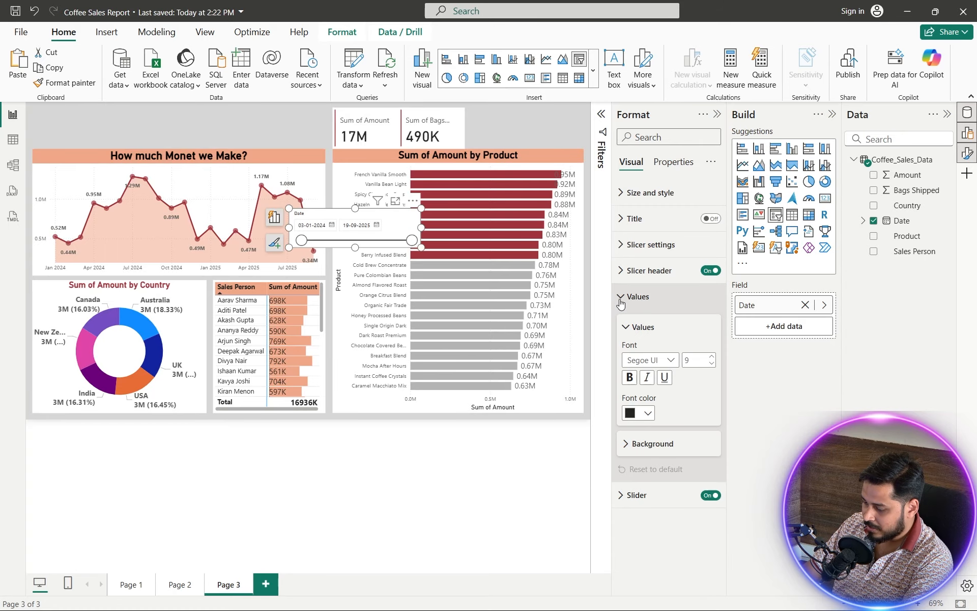
{"action": "left_click", "coordinate": [712, 357]}
{"action": "left_click", "coordinate": [713, 358]}
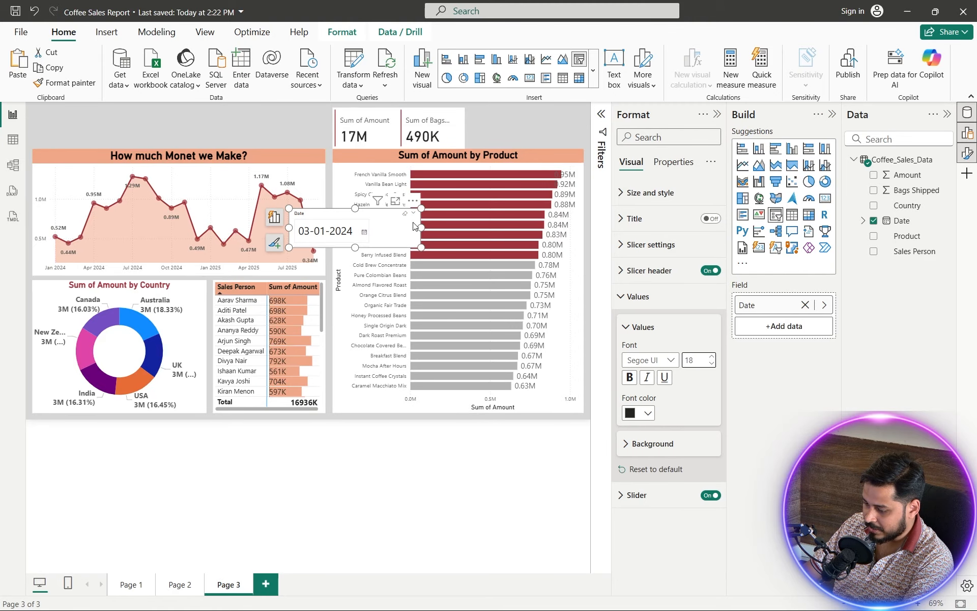
{"action": "left_click_drag", "start_coordinate": [423, 228], "coordinate": [493, 228]}
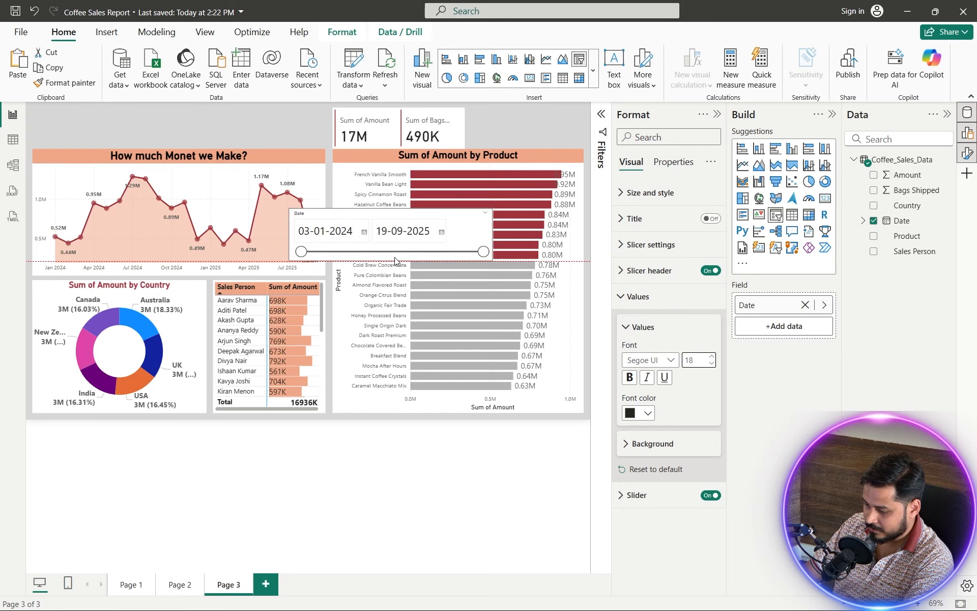
{"action": "left_click_drag", "start_coordinate": [493, 233], "coordinate": [451, 234]}
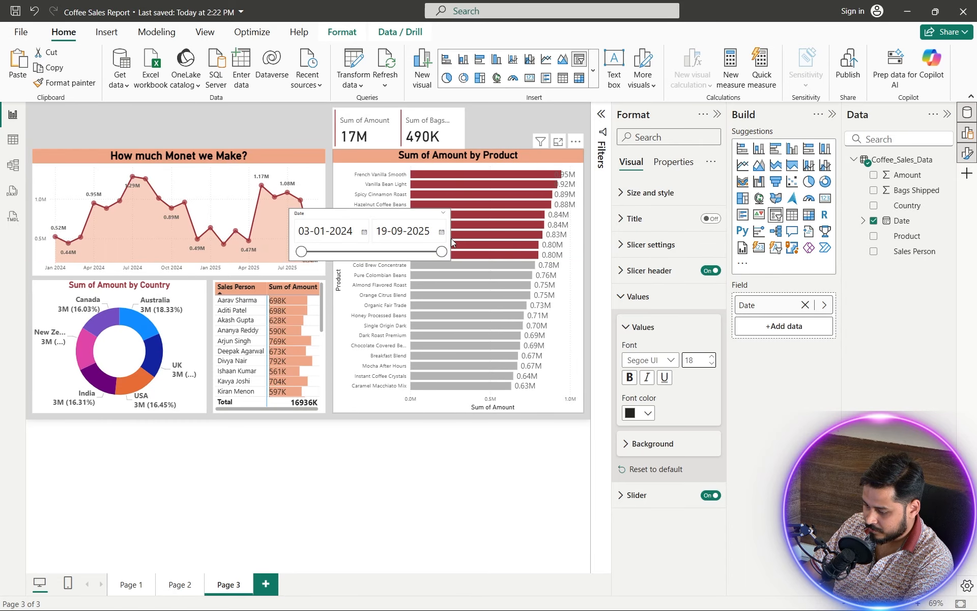
{"action": "left_click", "coordinate": [403, 245]}
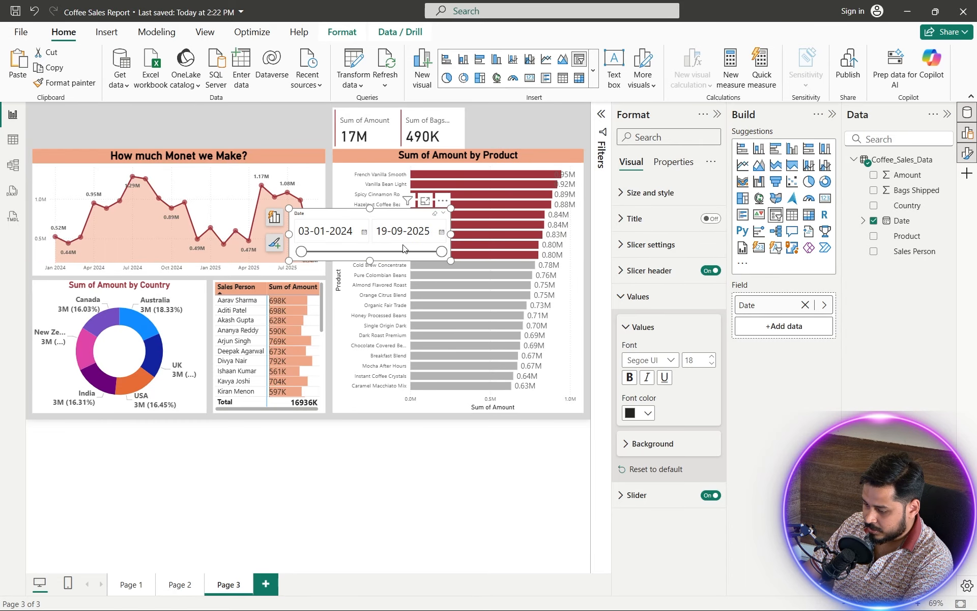
Step: Turn off the date slicer's header
{"action": "left_click", "coordinate": [627, 331]}
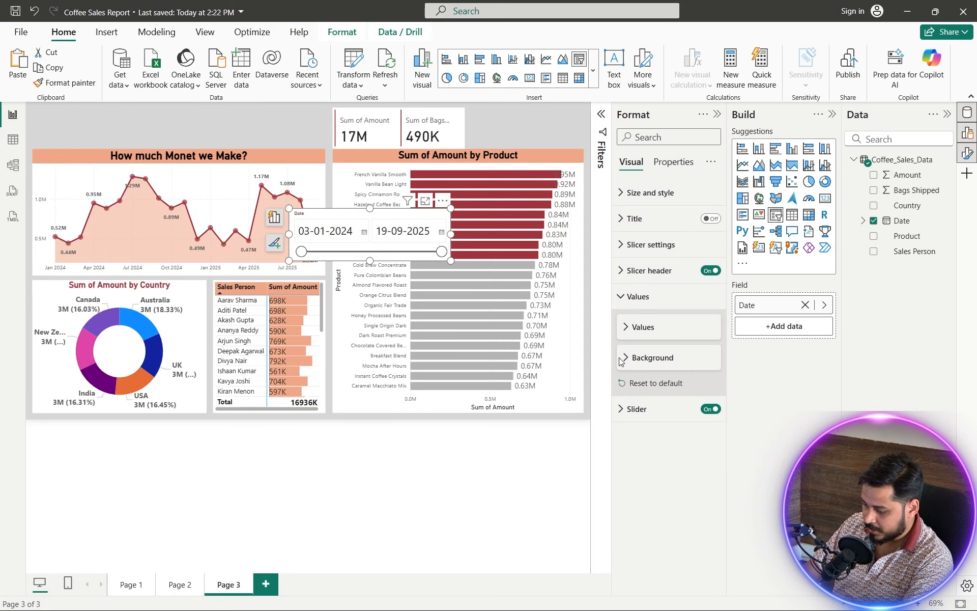
{"action": "left_click", "coordinate": [623, 409]}
{"action": "left_click", "coordinate": [626, 409]}
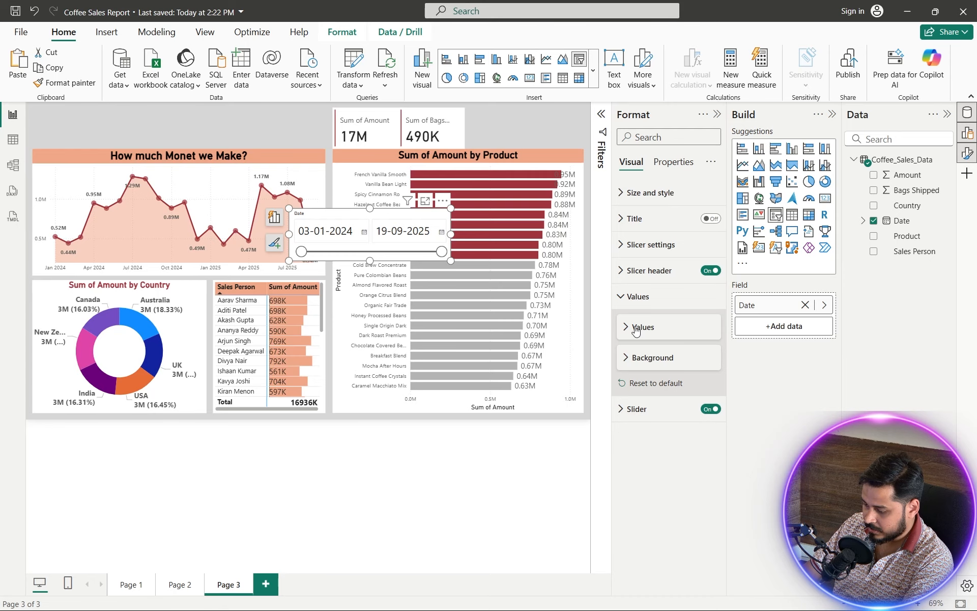
{"action": "left_click", "coordinate": [636, 331]}
{"action": "left_click", "coordinate": [637, 272]}
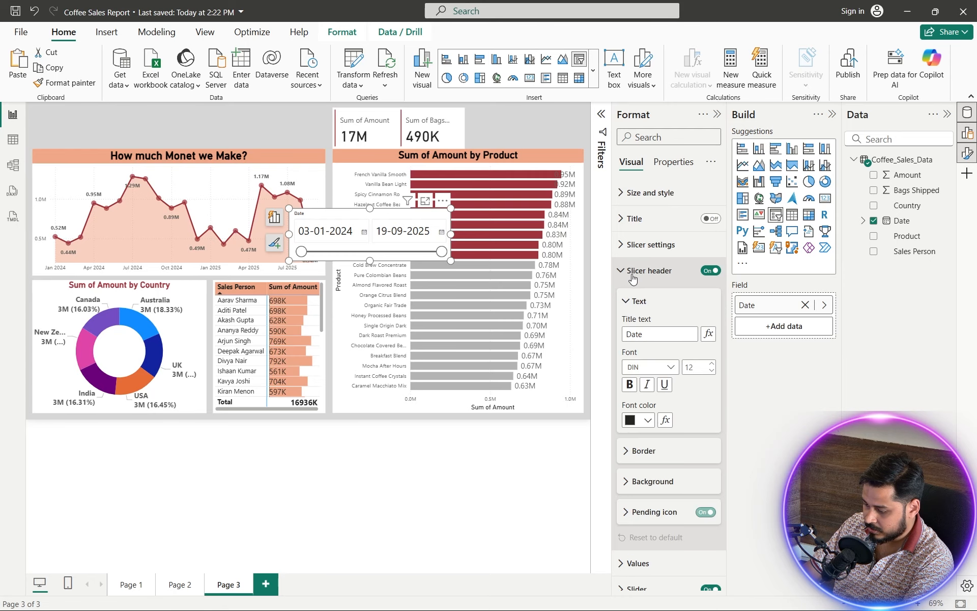
{"action": "left_click", "coordinate": [710, 271]}
{"action": "left_click", "coordinate": [629, 275]}
Step: Move the date slicer above the product chart and resize it to fit between the cards and the chart's right edge
{"action": "left_click_drag", "start_coordinate": [389, 253], "coordinate": [558, 145]}
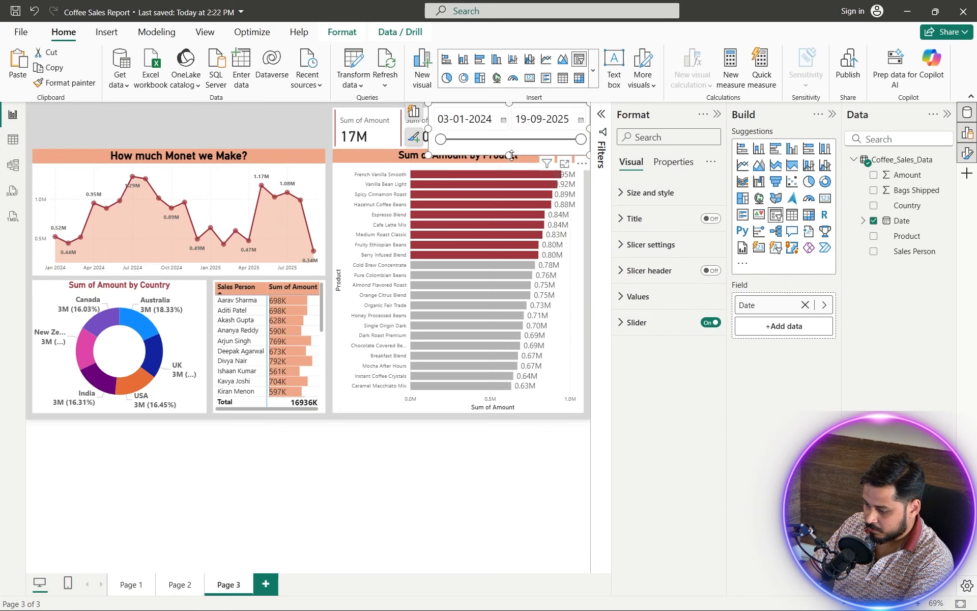
{"action": "left_click_drag", "start_coordinate": [511, 108], "coordinate": [511, 116]}
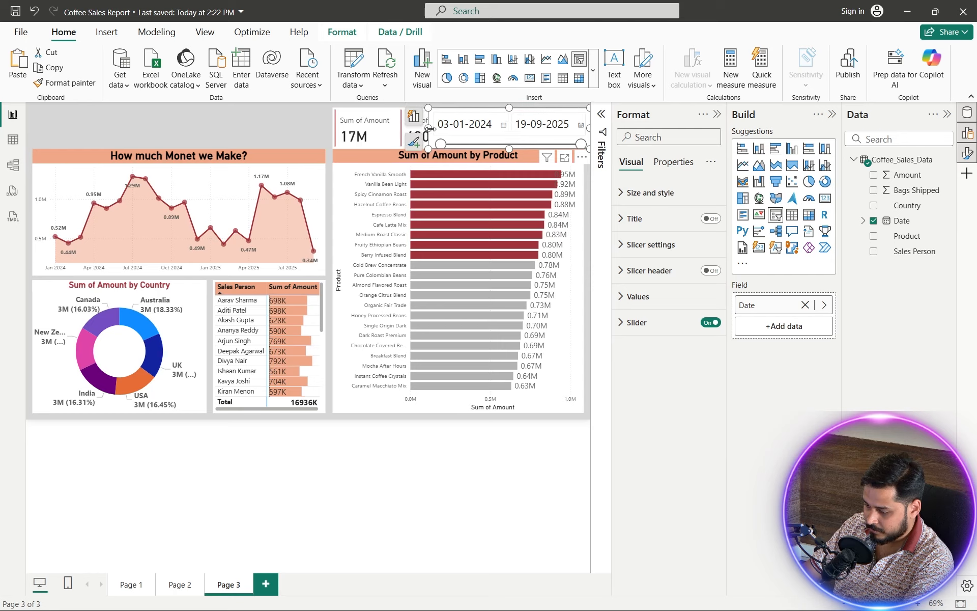
{"action": "left_click_drag", "start_coordinate": [429, 128], "coordinate": [467, 128]}
{"action": "mouse_move", "coordinate": [589, 128]}
{"action": "left_mouse_down"}
{"action": "mouse_move", "coordinate": [573, 133]}
{"action": "mouse_move", "coordinate": [584, 133]}
{"action": "left_mouse_up"}
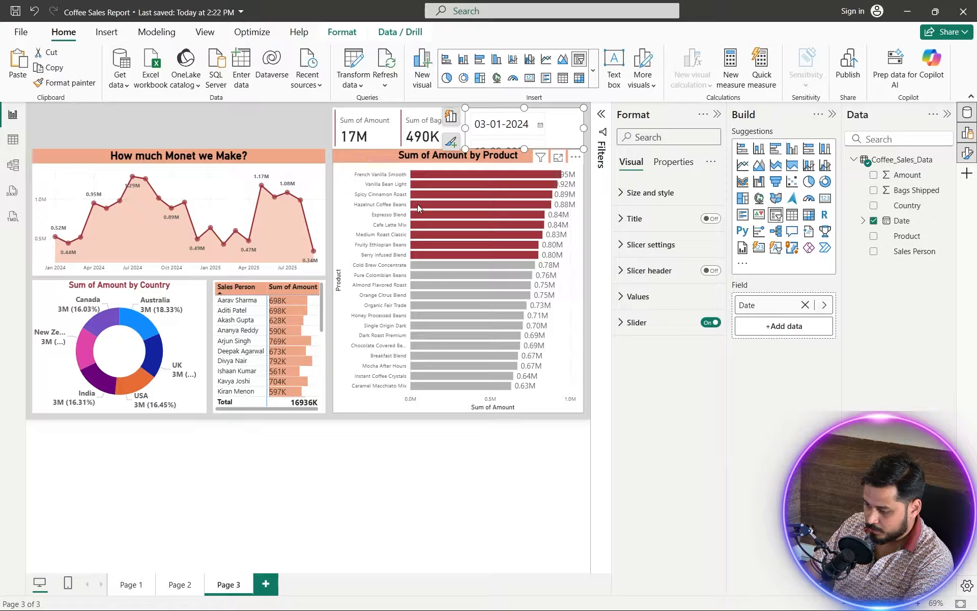
Step: Set the date slicer values' font size to 13
{"action": "left_click", "coordinate": [420, 133]}
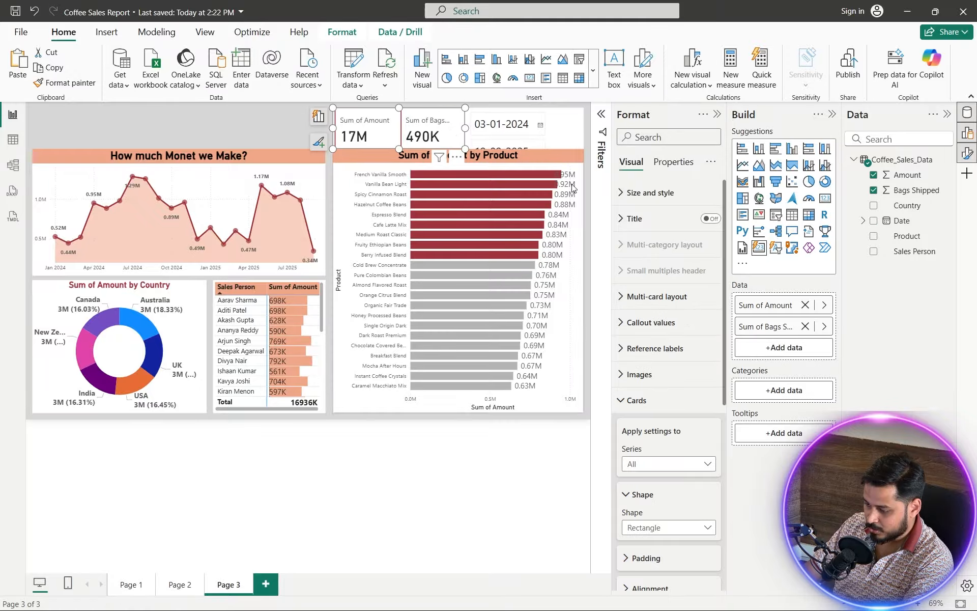
{"action": "left_click", "coordinate": [542, 132]}
{"action": "left_click", "coordinate": [542, 133]}
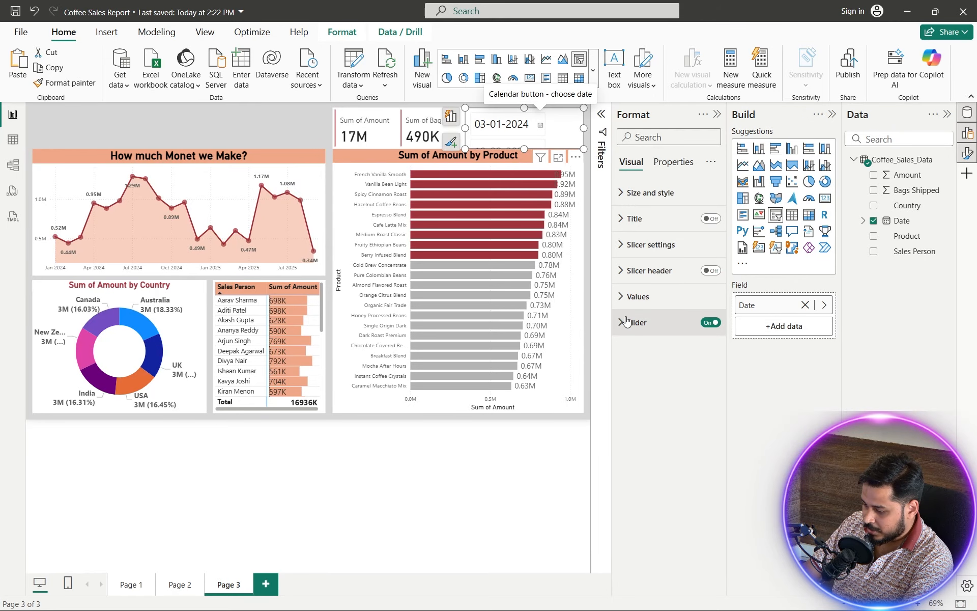
{"action": "left_click", "coordinate": [634, 296]}
{"action": "left_click", "coordinate": [713, 366]}
{"action": "left_click", "coordinate": [712, 366]}
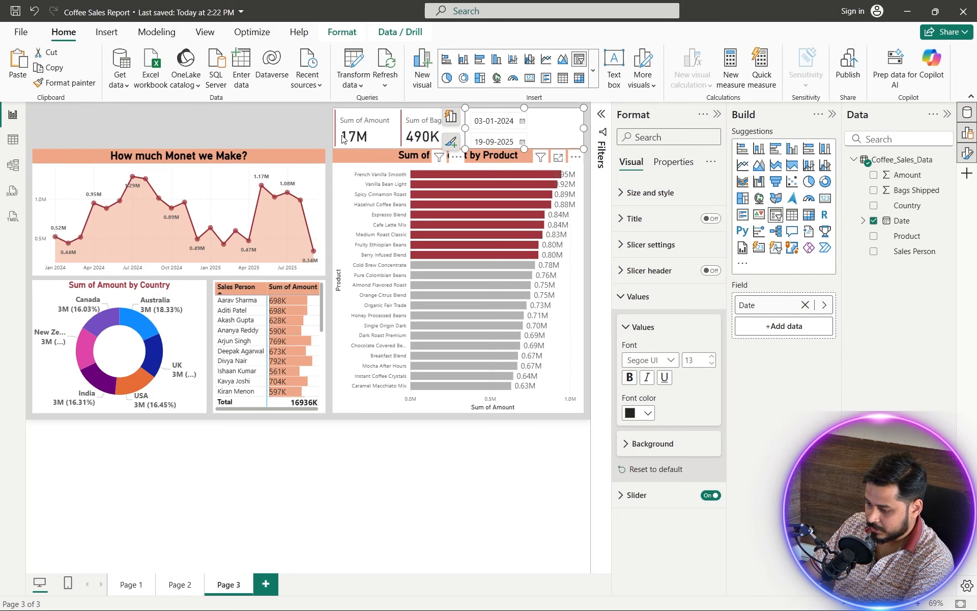
Step: Shift the two-value card visual left and widen the date slicer into the freed space, with its values at font size 17
{"action": "left_click_drag", "start_coordinate": [459, 144], "coordinate": [411, 144]}
{"action": "left_click", "coordinate": [468, 134]}
{"action": "left_click_drag", "start_coordinate": [466, 128], "coordinate": [418, 137]}
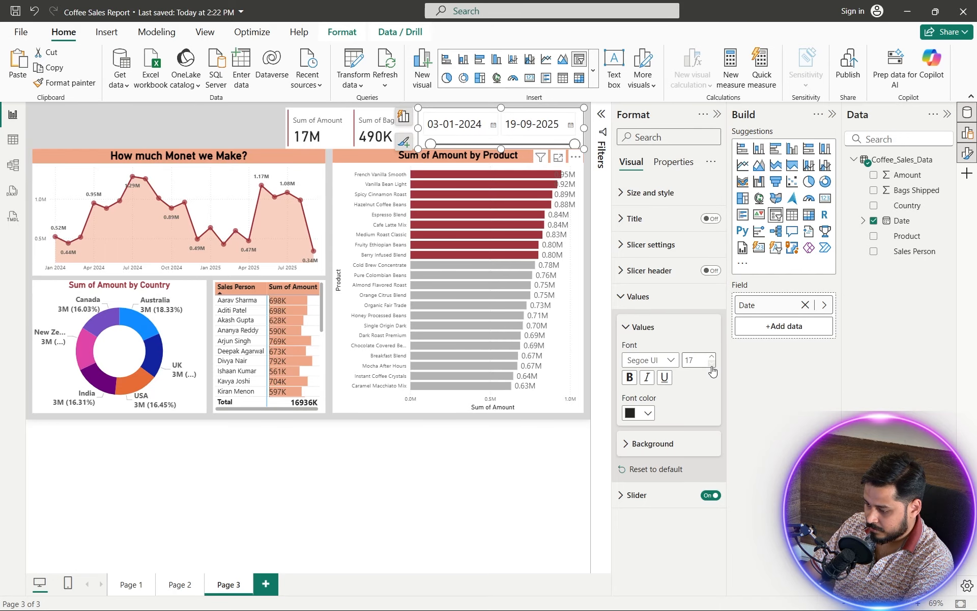
{"action": "left_click", "coordinate": [309, 499]}
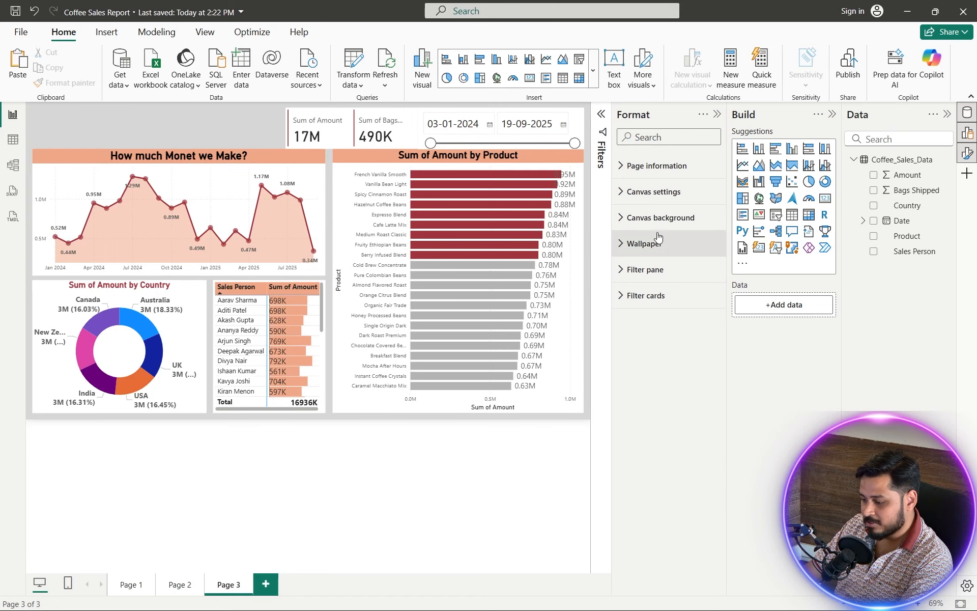
Step: Insert a text box on Page 3 and set its font size to 24
{"action": "left_click", "coordinate": [179, 584]}
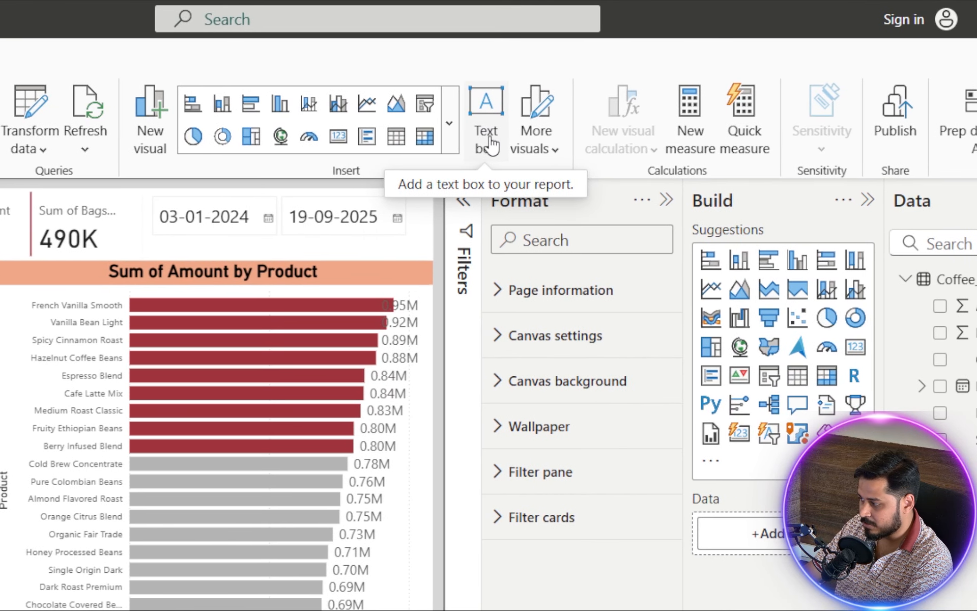
{"action": "left_click", "coordinate": [489, 145]}
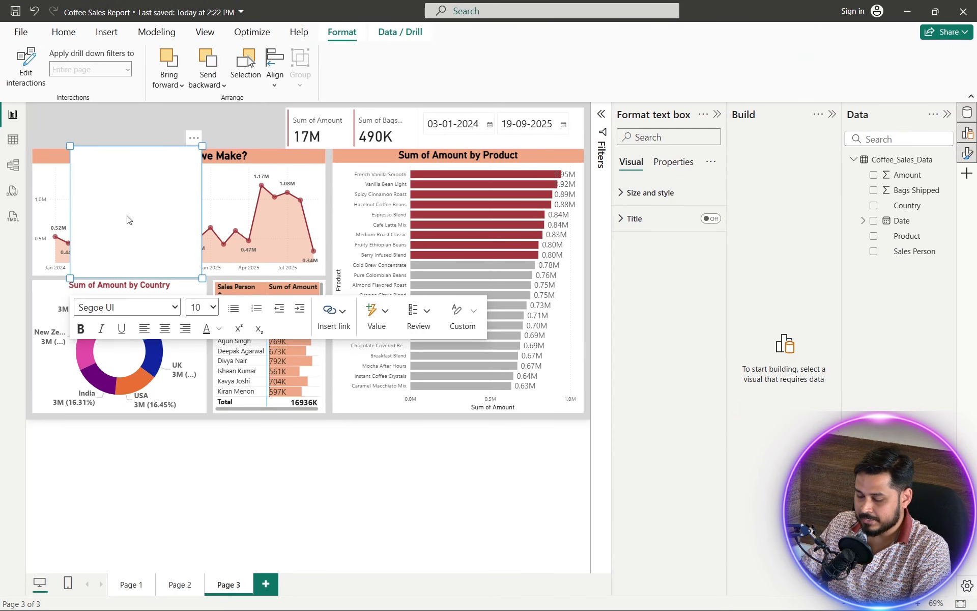
{"action": "type", "text": "c"}
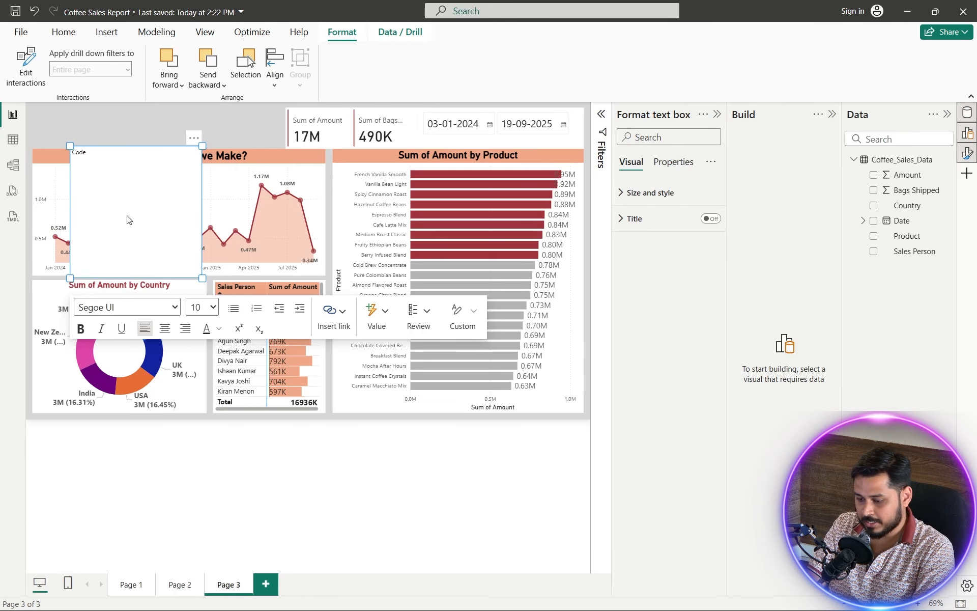
{"action": "left_click", "coordinate": [213, 306]}
{"action": "left_click", "coordinate": [198, 111]}
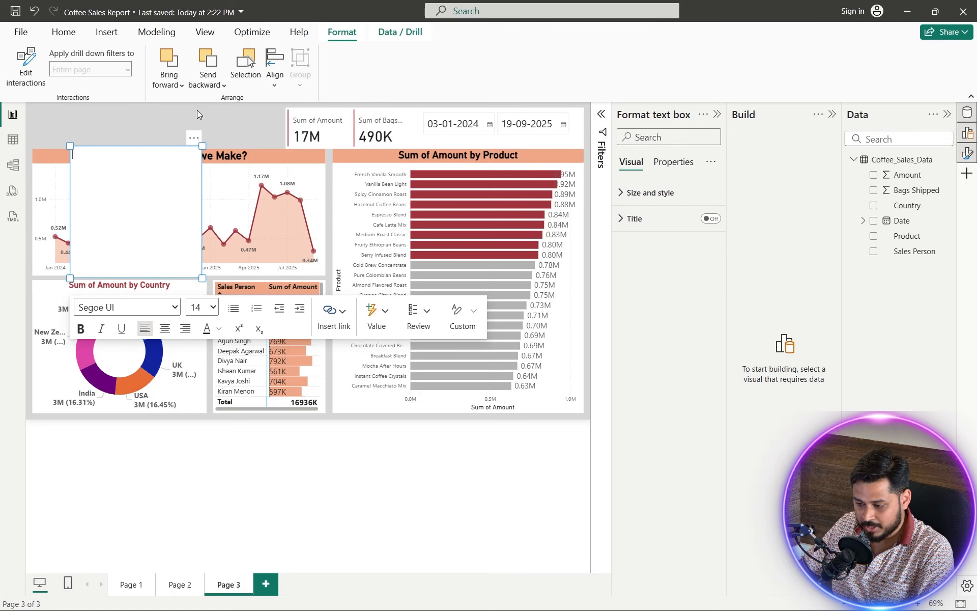
{"action": "left_click", "coordinate": [213, 306]}
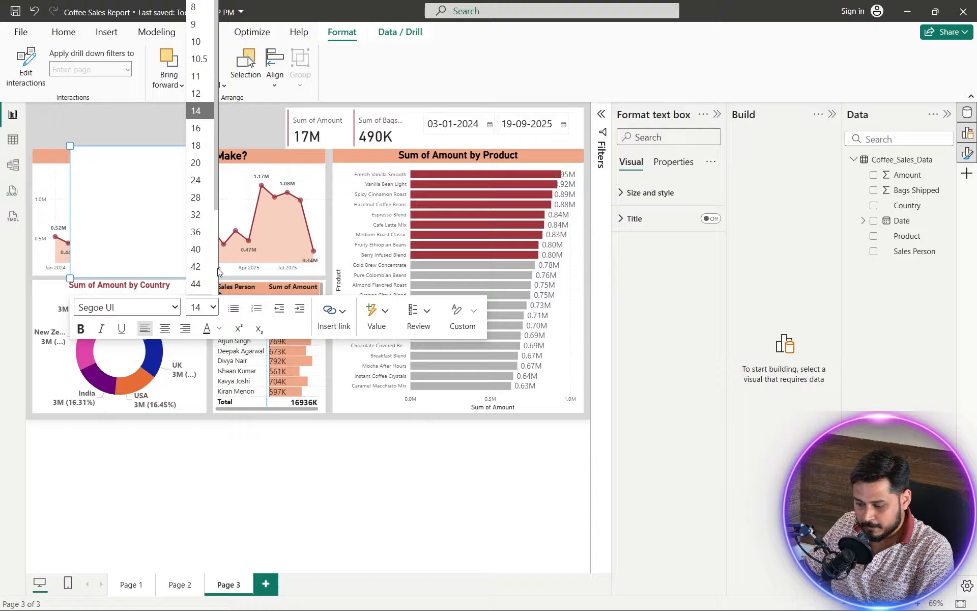
{"action": "left_click", "coordinate": [198, 170]}
{"action": "left_click", "coordinate": [207, 307]}
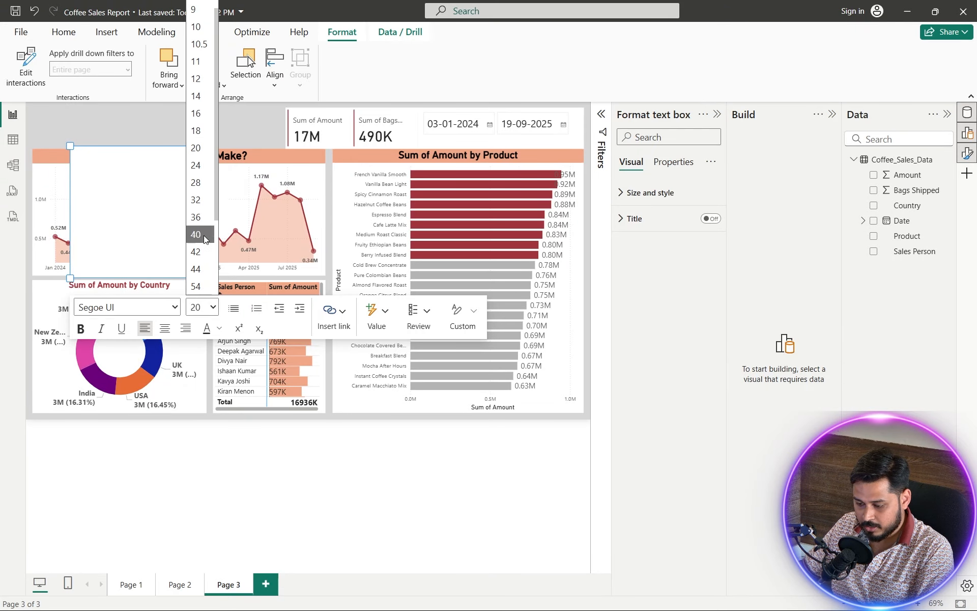
{"action": "left_click", "coordinate": [197, 165]}
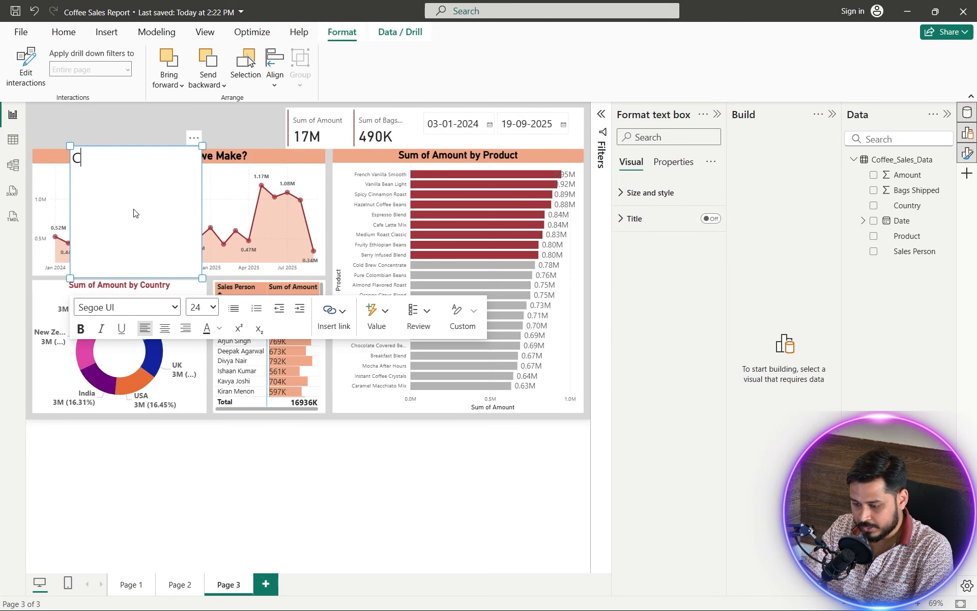
Step: Enter "Coders Arcade Coffee Sales Report" in the text box and fit it as a one-line title above the line chart
{"action": "type", "text": "Coders Arcade Cod"}
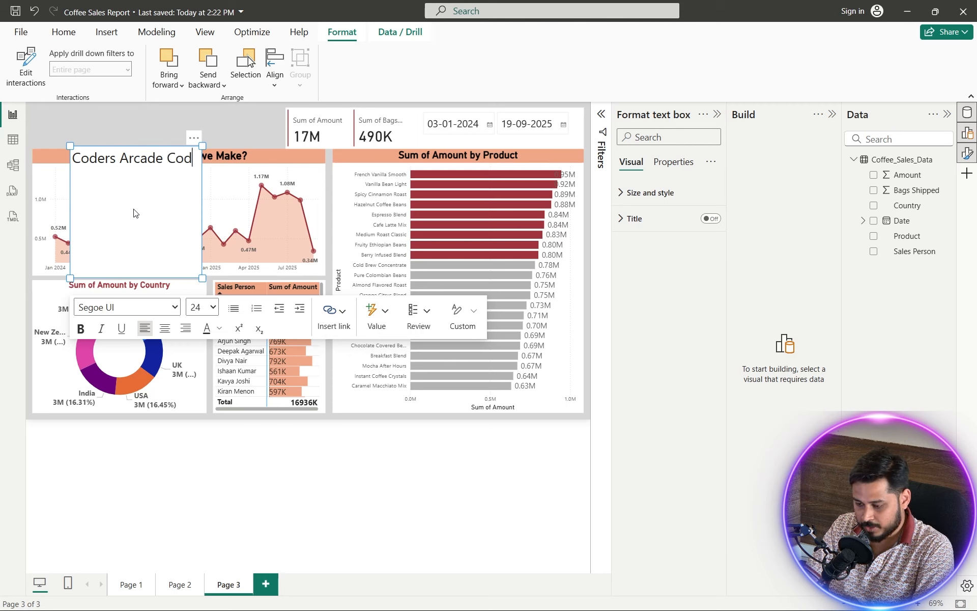
{"action": "key", "text": "BackSpace"}
{"action": "type", "text": "ffee Sales Report"}
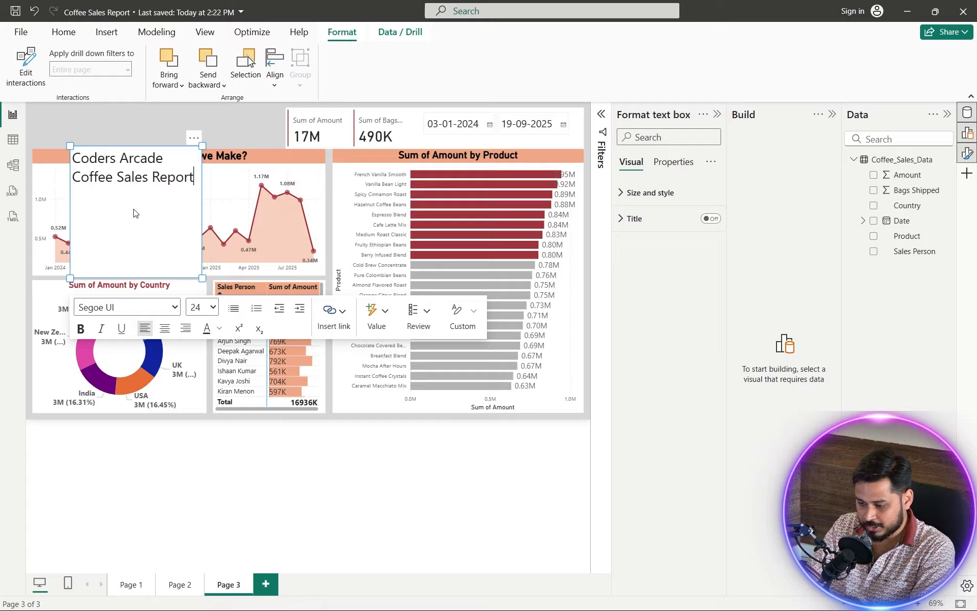
{"action": "left_click", "coordinate": [193, 198]}
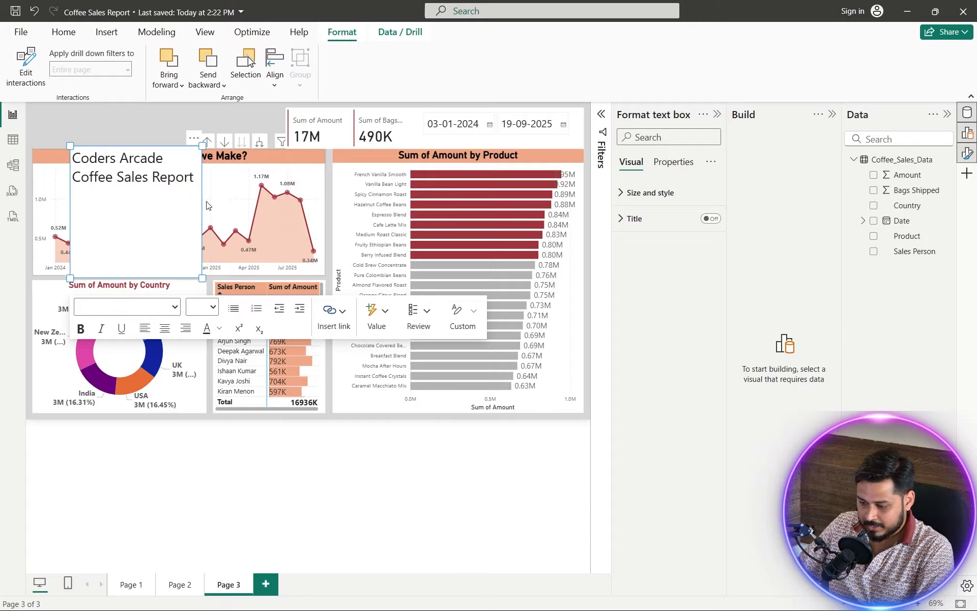
{"action": "left_click_drag", "start_coordinate": [204, 281], "coordinate": [53, 123]}
Step: Make the whole report title bold and centre it in its text box
{"action": "left_click", "coordinate": [169, 136]}
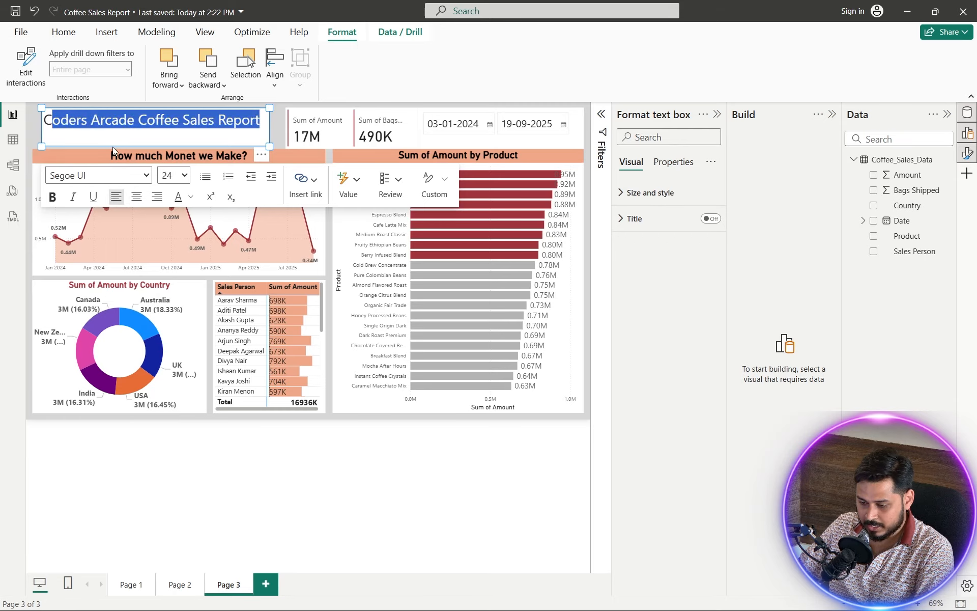
{"action": "key", "text": "ctrl+a"}
{"action": "left_click", "coordinate": [52, 197]}
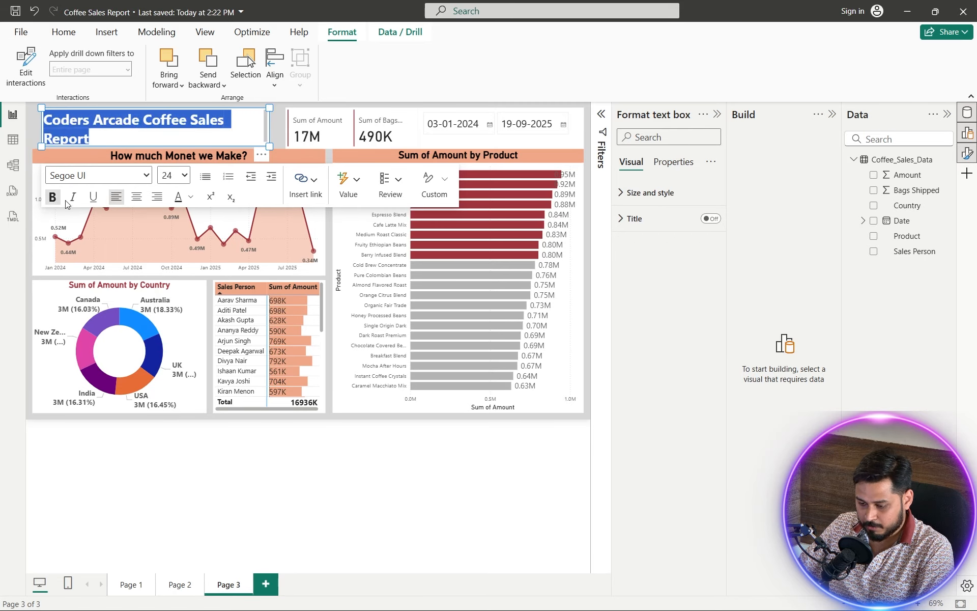
{"action": "left_click", "coordinate": [136, 197]}
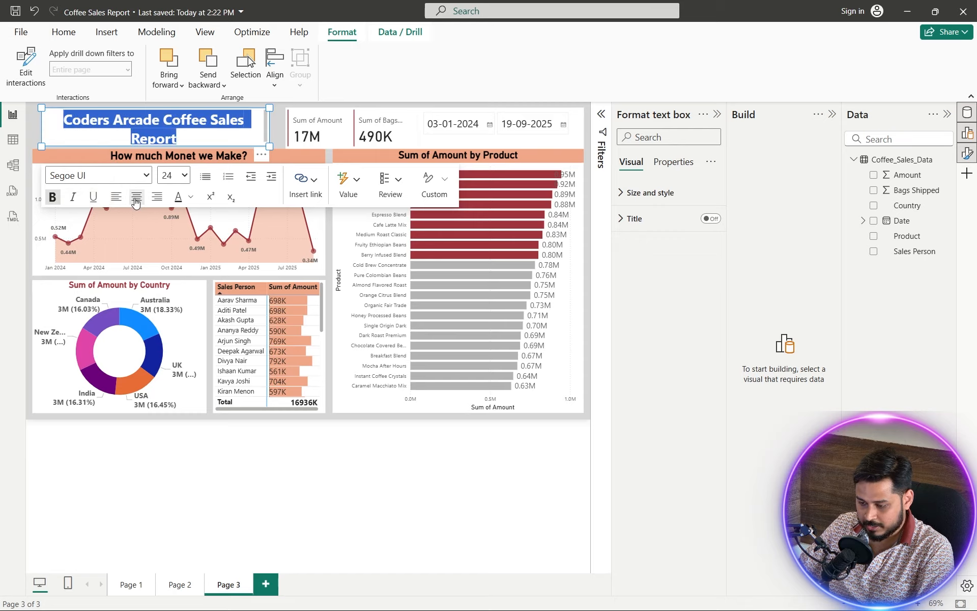
Step: Colour the whole report title dark red and widen its text box so the title fits on one line
{"action": "left_click", "coordinate": [192, 199]}
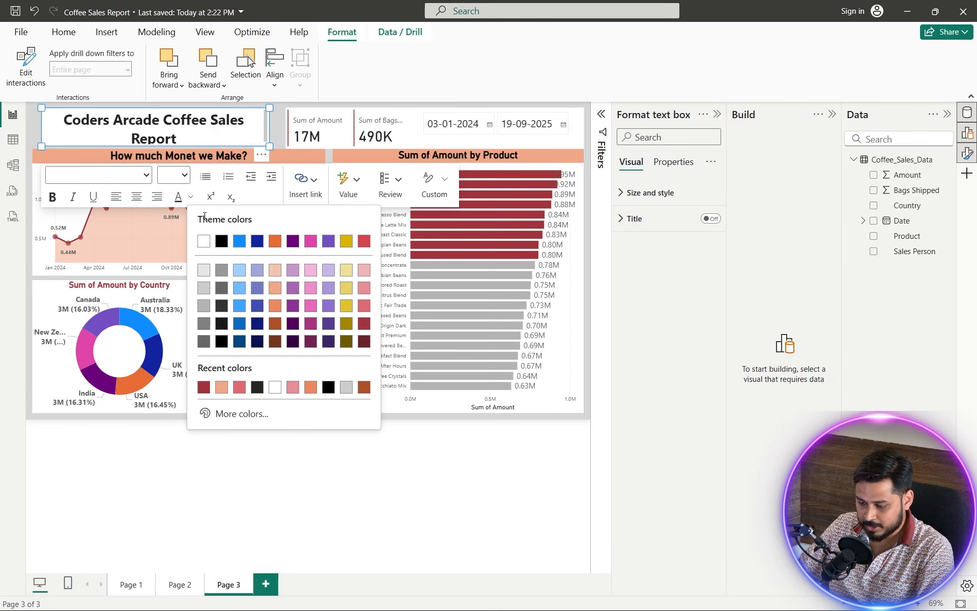
{"action": "left_click", "coordinate": [229, 136]}
{"action": "key", "text": "ctrl+a"}
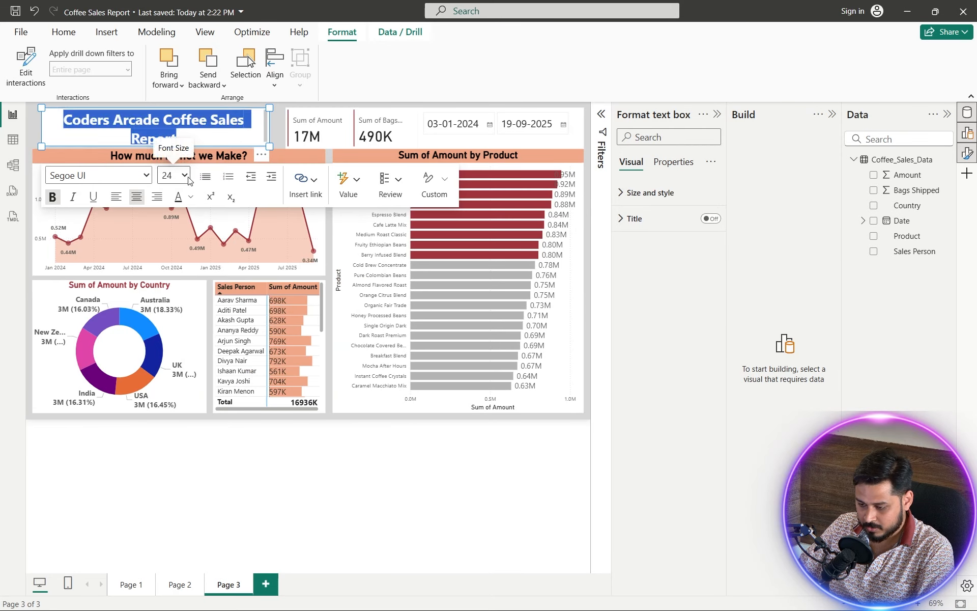
{"action": "left_click", "coordinate": [190, 199]}
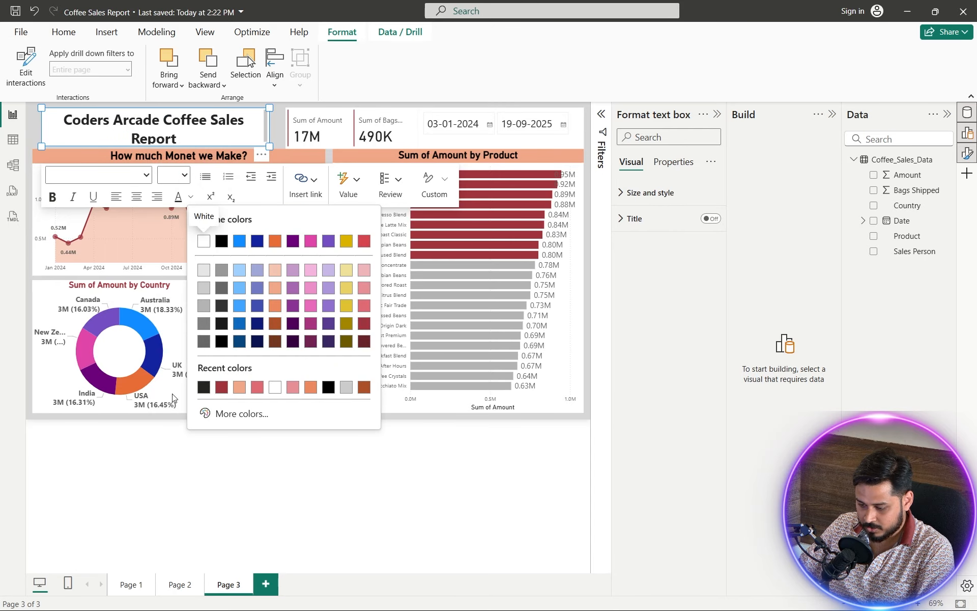
{"action": "left_click", "coordinate": [221, 387]}
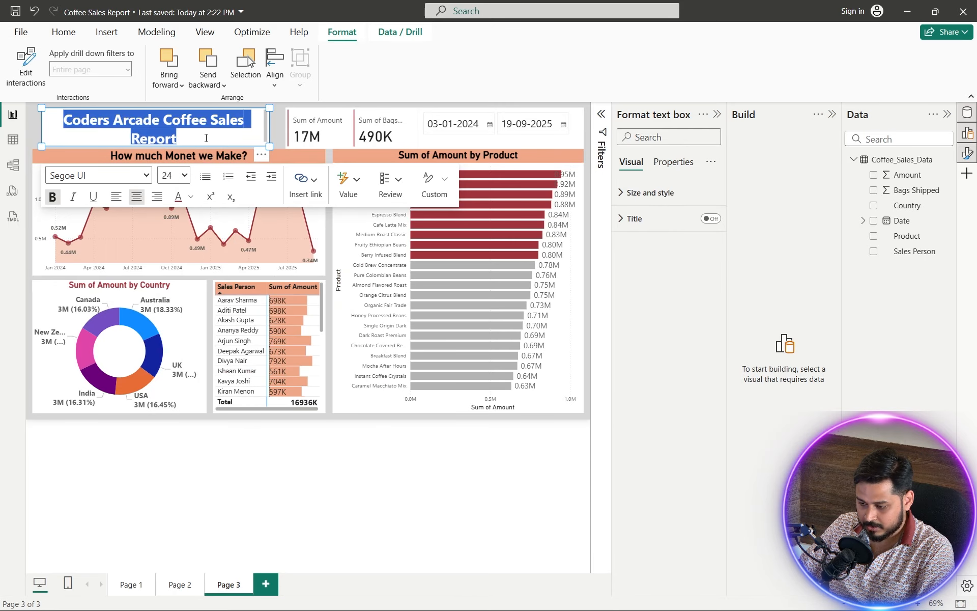
{"action": "left_click_drag", "start_coordinate": [207, 138], "coordinate": [69, 117]}
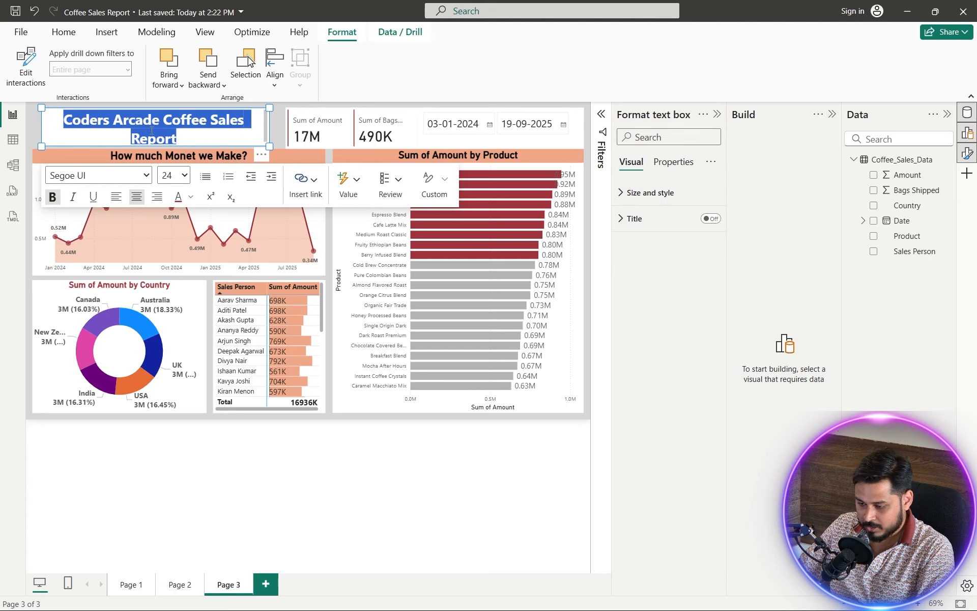
{"action": "left_click_drag", "start_coordinate": [274, 144], "coordinate": [281, 142]}
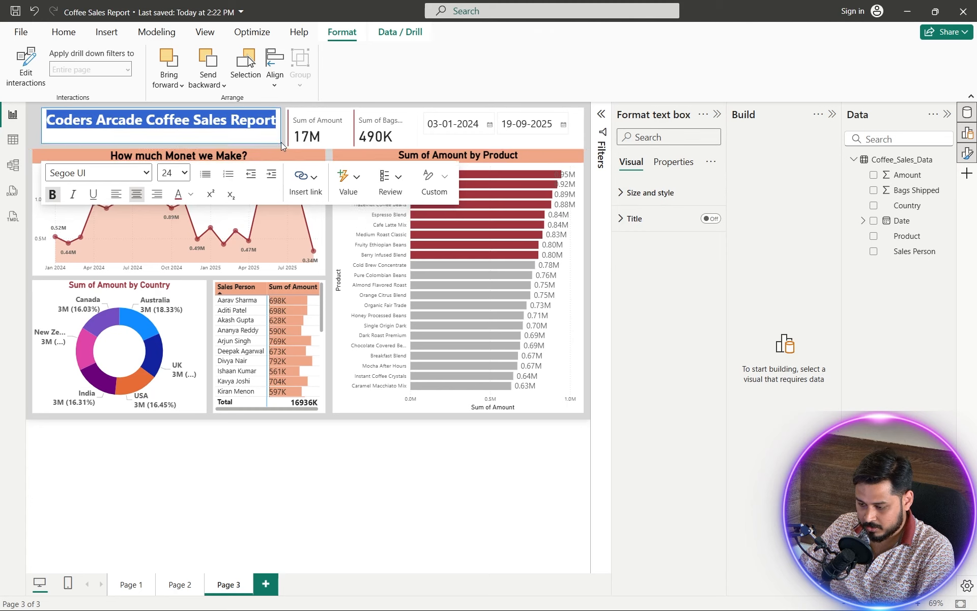
{"action": "left_click", "coordinate": [202, 126]}
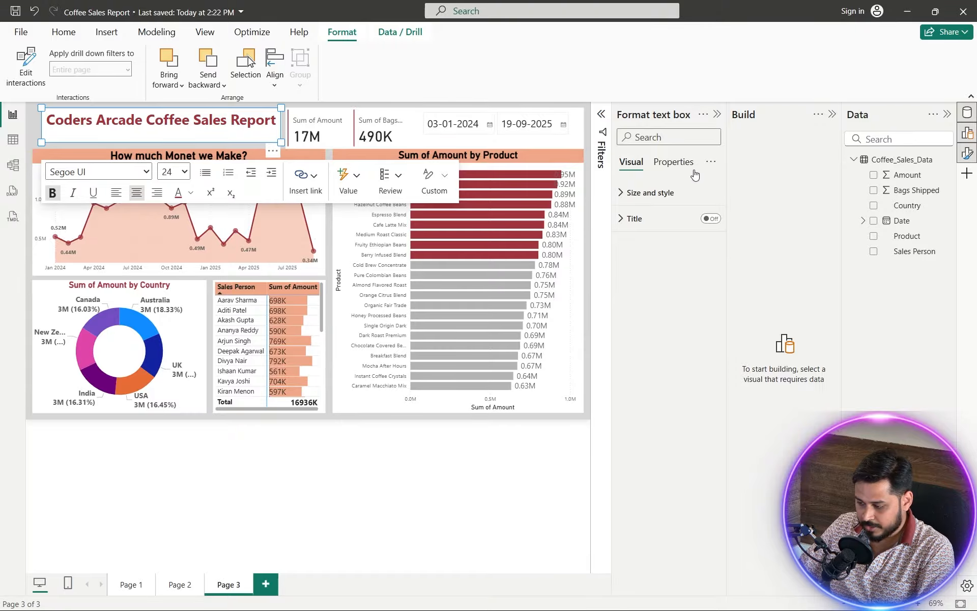
Step: Set the top padding of the report title's text box to 20 px
{"action": "left_click", "coordinate": [625, 195]}
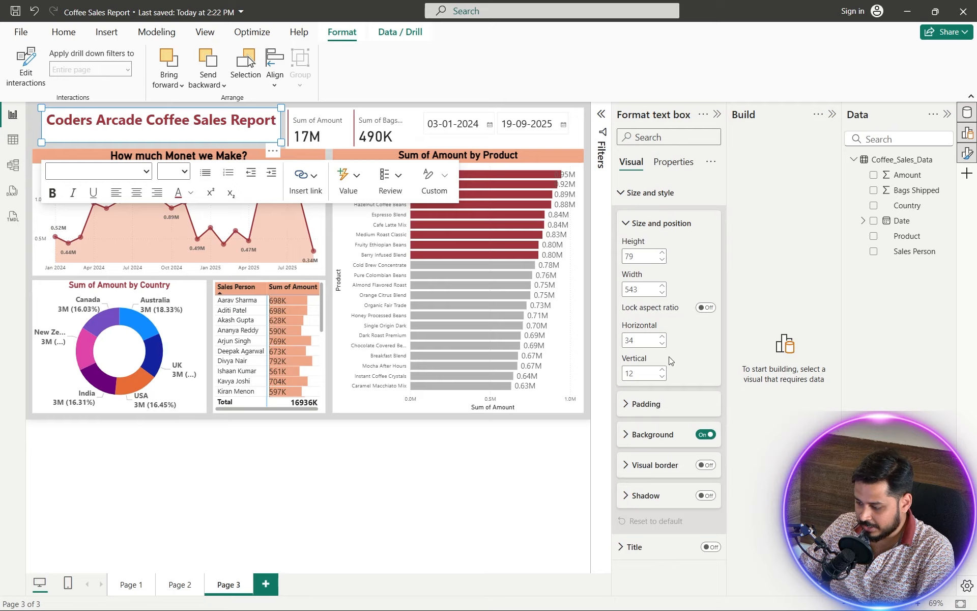
{"action": "left_click", "coordinate": [626, 406]}
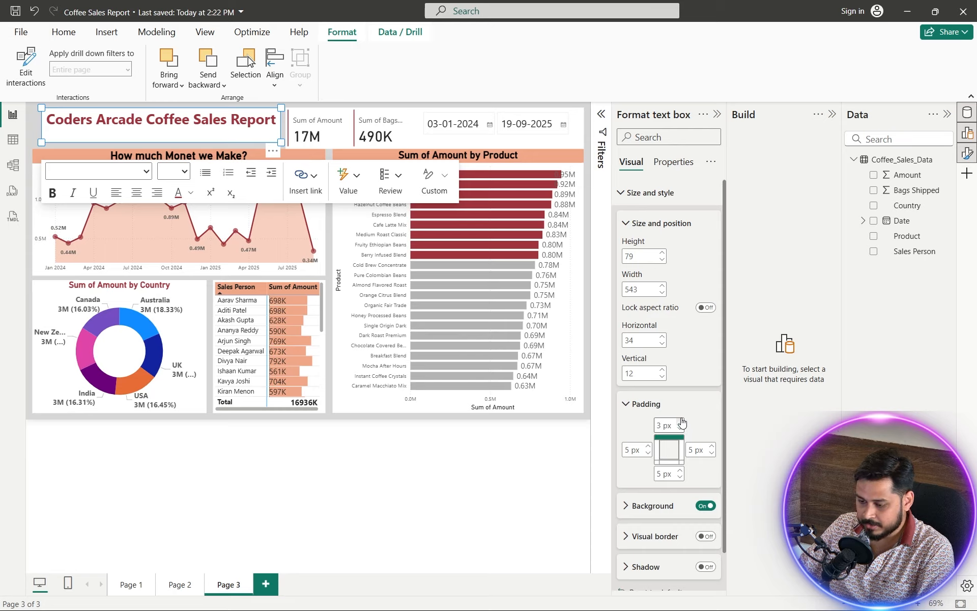
{"action": "left_click_drag", "start_coordinate": [658, 423], "coordinate": [661, 422]}
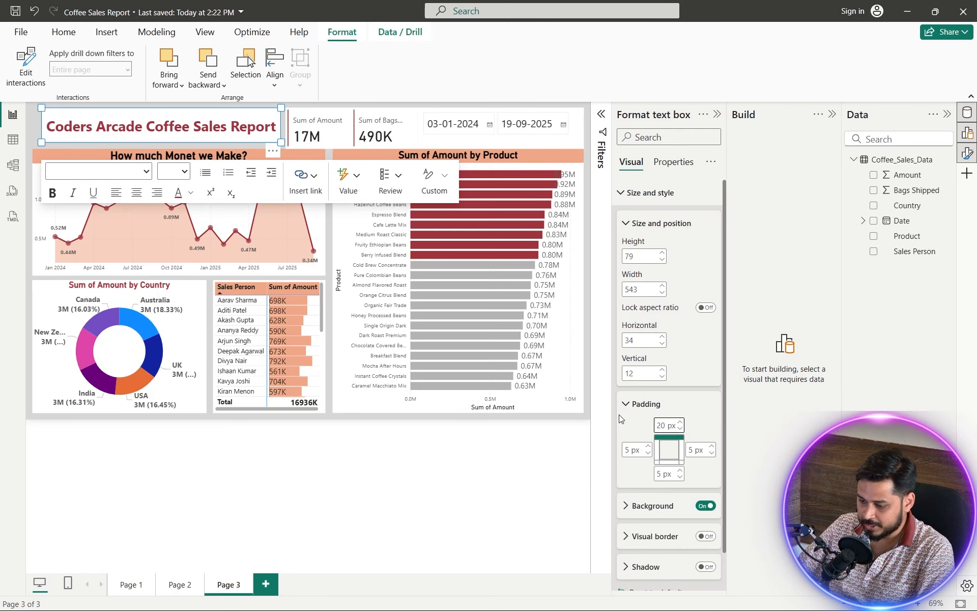
{"action": "left_click", "coordinate": [314, 551]}
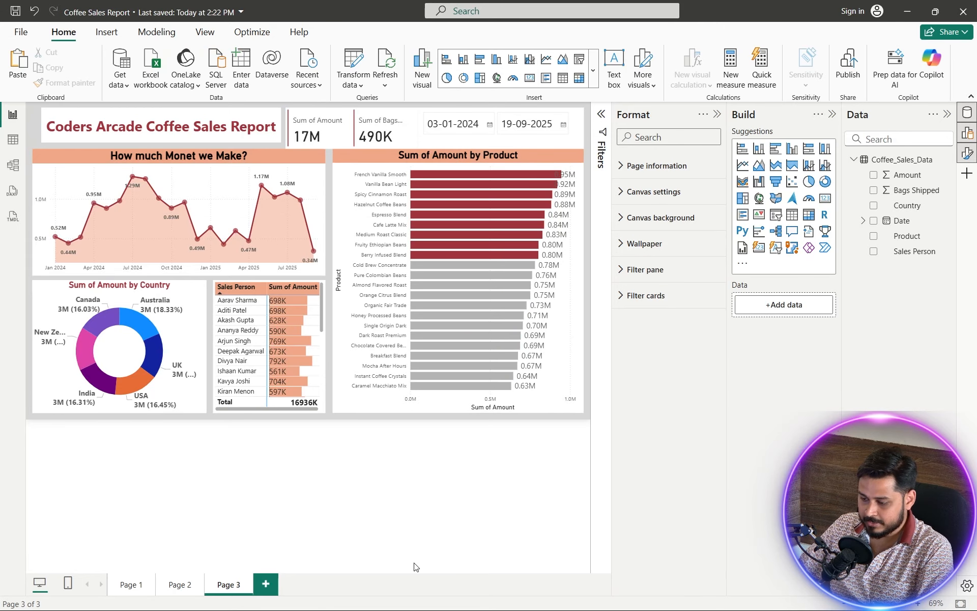
Step: Move the report title's text box slightly down, keeping it clear of the card visual beside it
{"action": "left_click", "coordinate": [262, 140]}
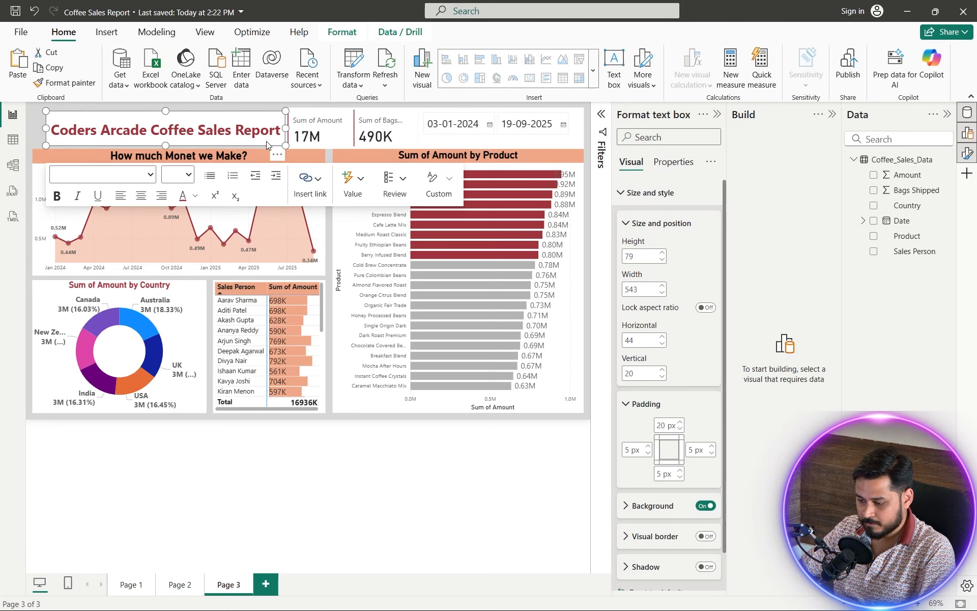
{"action": "left_click_drag", "start_coordinate": [264, 145], "coordinate": [259, 145]}
{"action": "left_click", "coordinate": [369, 494]}
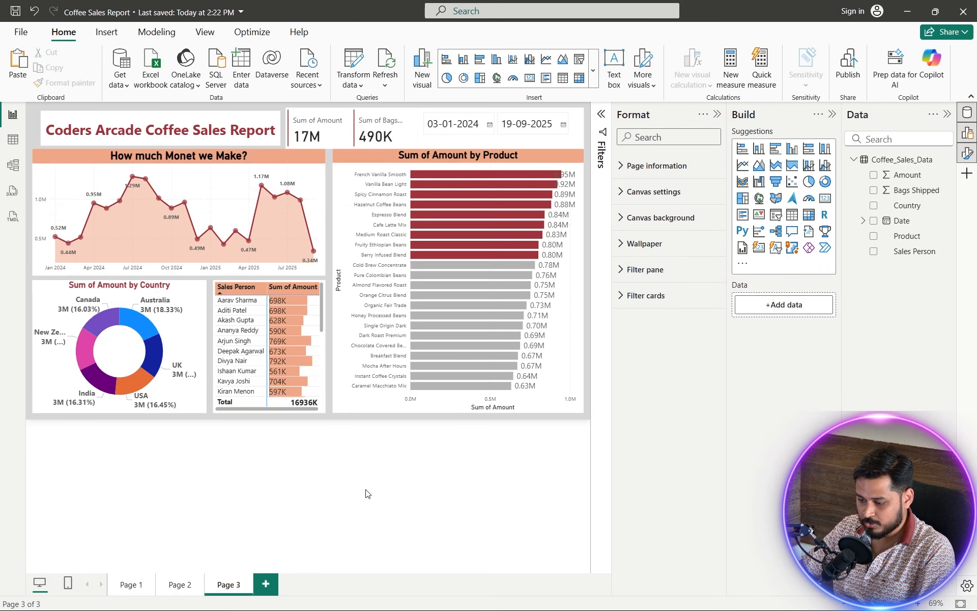
Step: Collapse the Format, Build and Data panes to enlarge the report canvas
{"action": "left_click", "coordinate": [717, 114]}
{"action": "left_click", "coordinate": [833, 114]}
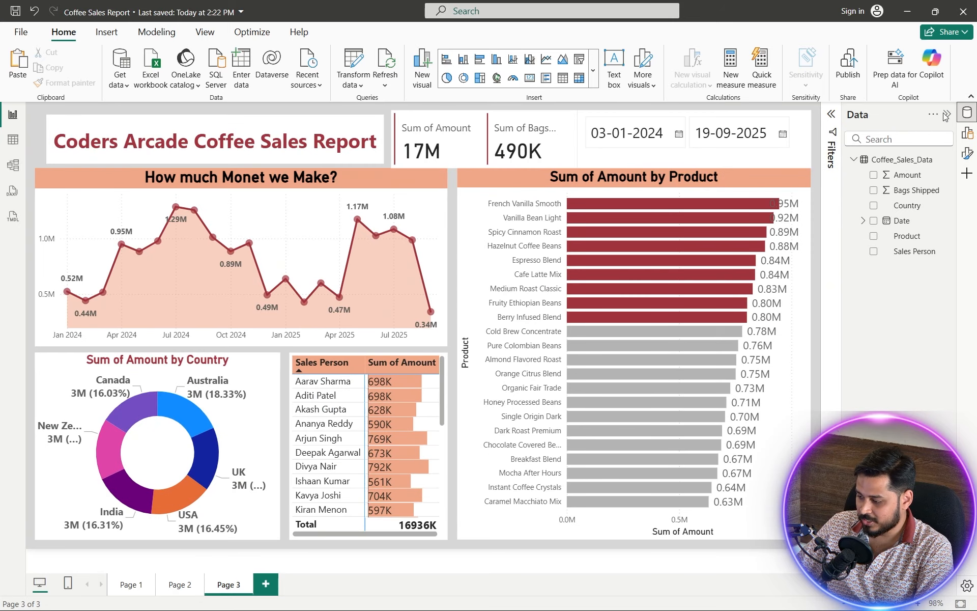
{"action": "left_click", "coordinate": [947, 114]}
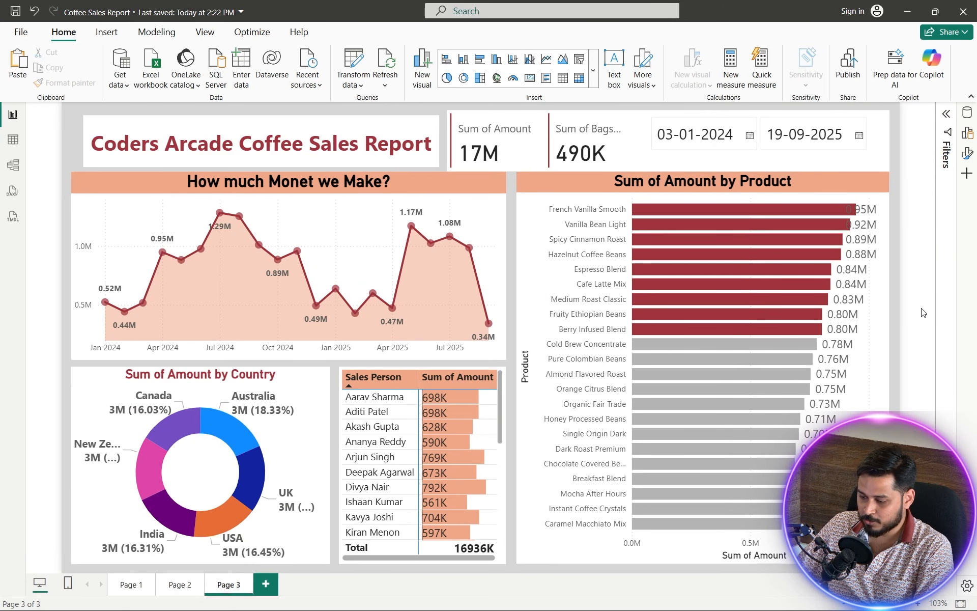
Step: Compare the rebuilt dashboard on Page 3 with the original on Page 2
{"action": "left_click", "coordinate": [177, 585]}
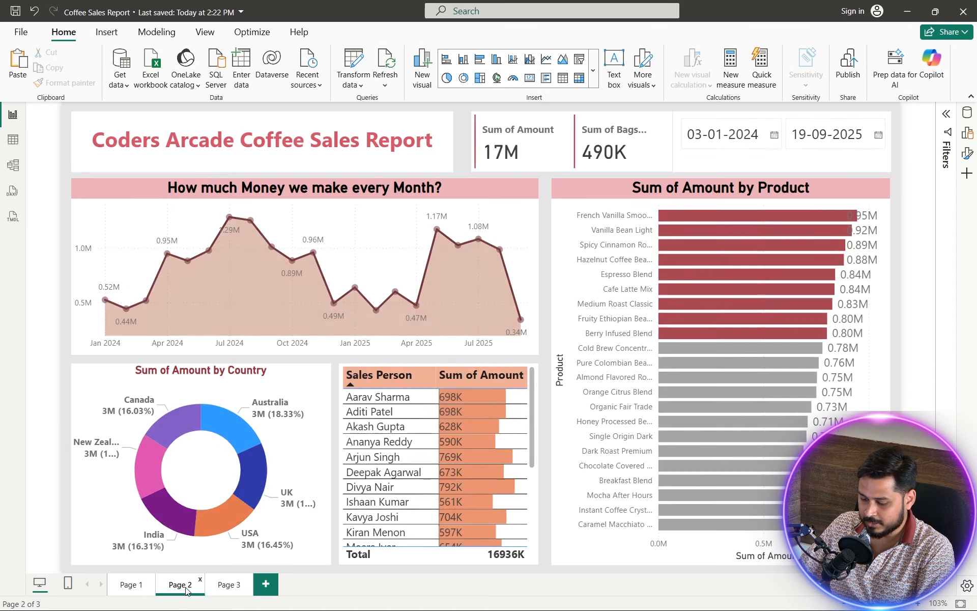
{"action": "left_click", "coordinate": [229, 586]}
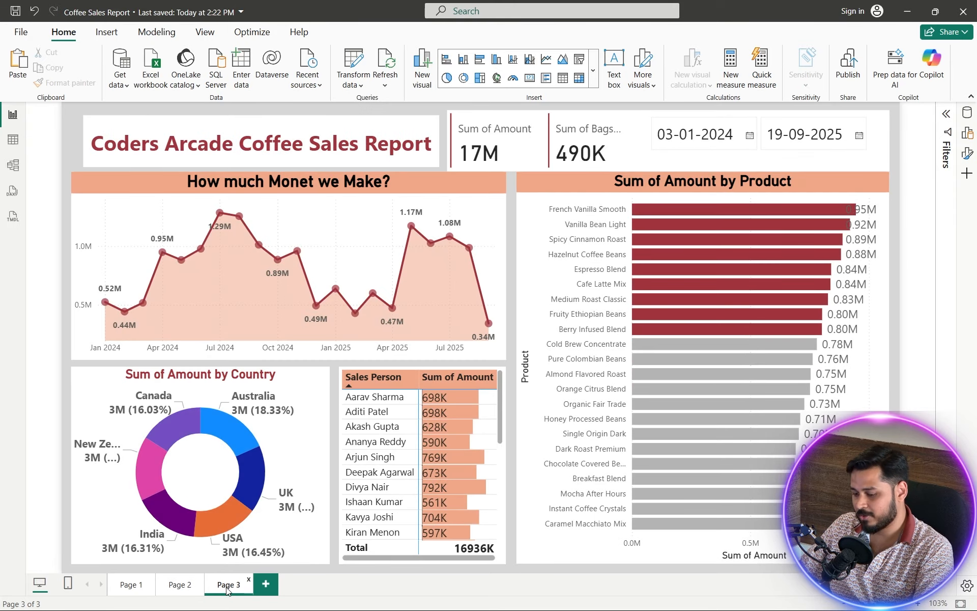
{"action": "left_click", "coordinate": [180, 585]}
{"action": "left_click", "coordinate": [224, 586]}
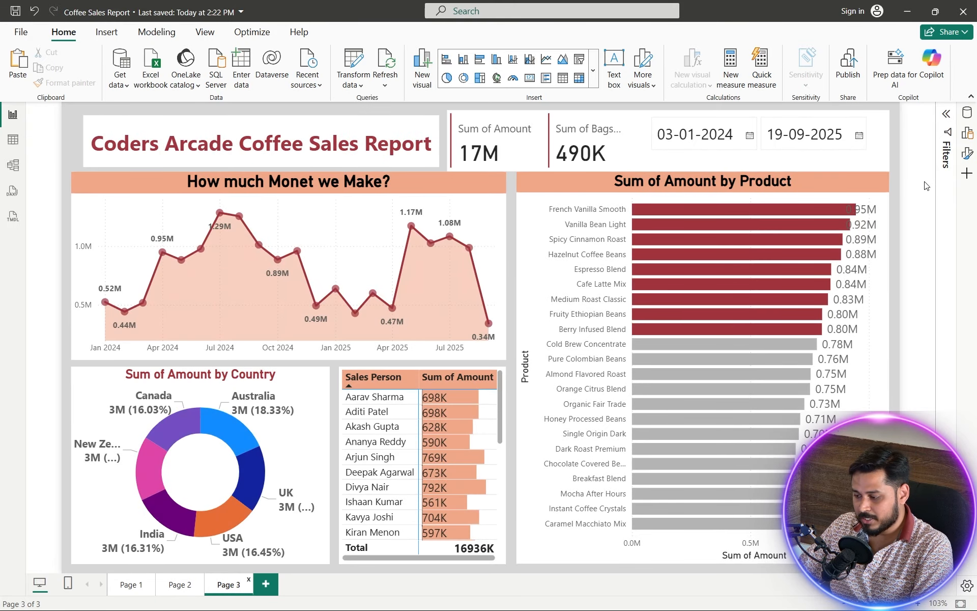
Step: Try to adjust the date slicer's lower edge just above the product chart
{"action": "left_click", "coordinate": [756, 137]}
{"action": "left_click", "coordinate": [834, 167]}
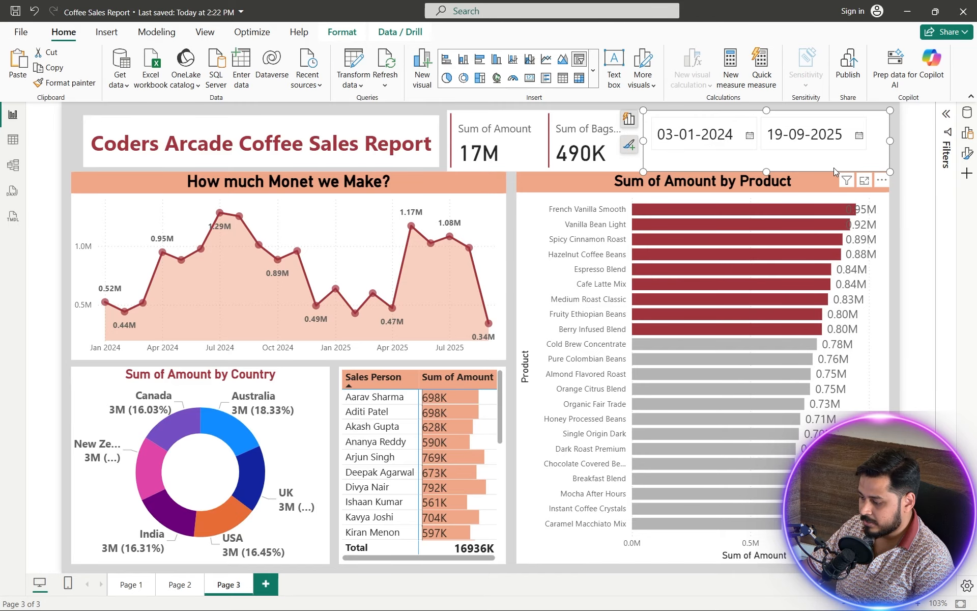
{"action": "left_click", "coordinate": [769, 172]}
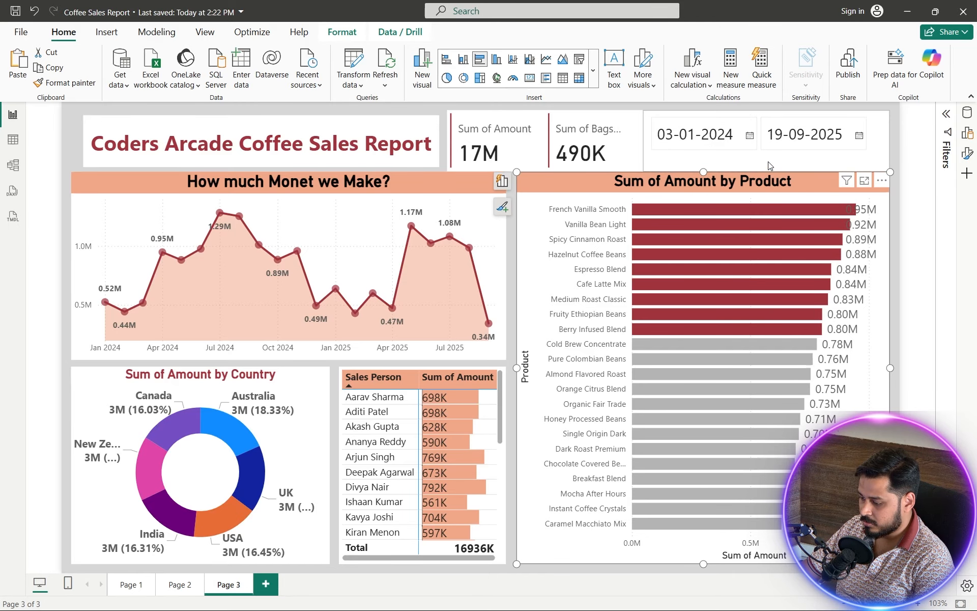
{"action": "left_click", "coordinate": [768, 160]}
{"action": "left_click_drag", "start_coordinate": [768, 171], "coordinate": [768, 169]}
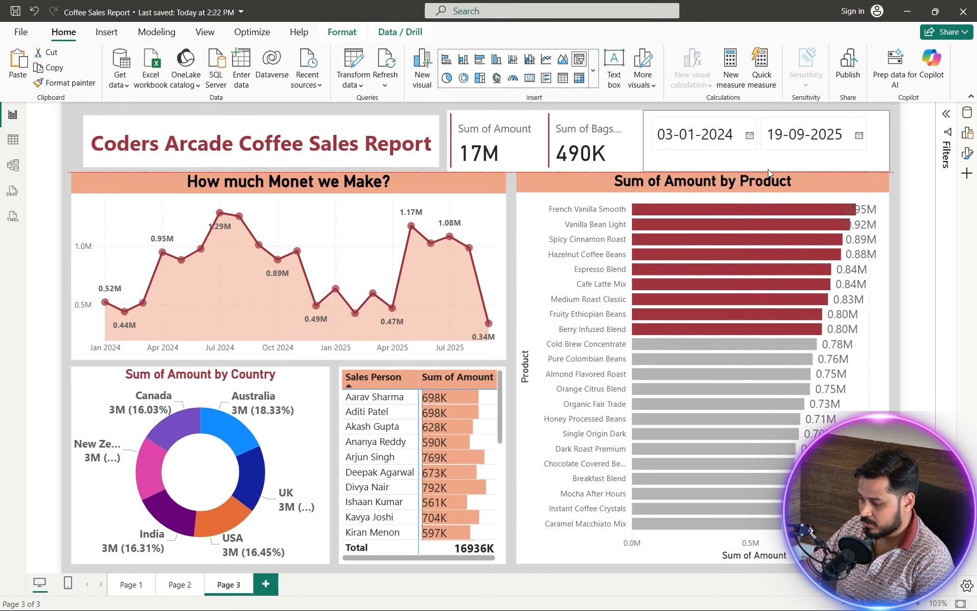
{"action": "double_click", "coordinate": [841, 163]}
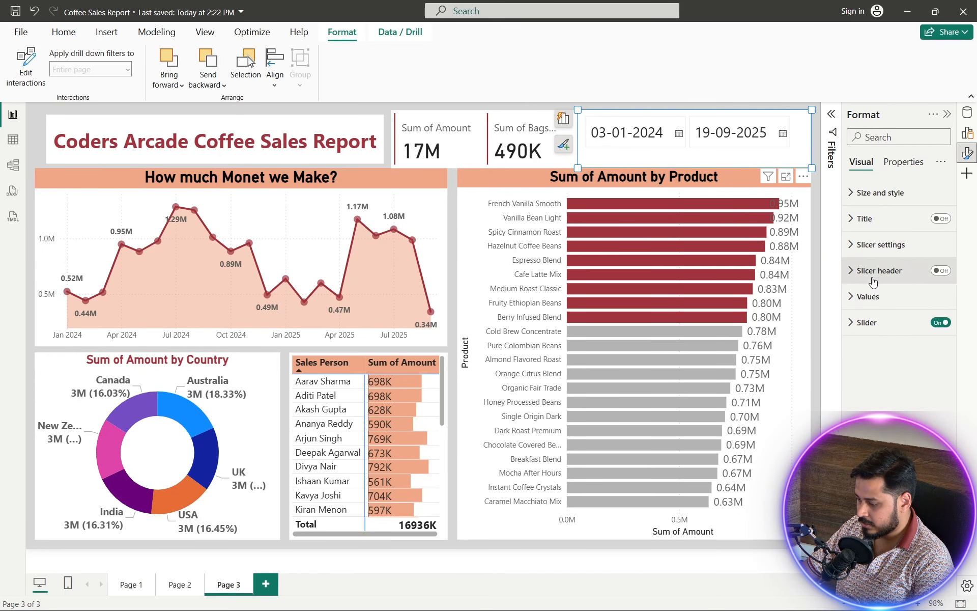
{"action": "left_click", "coordinate": [857, 193]}
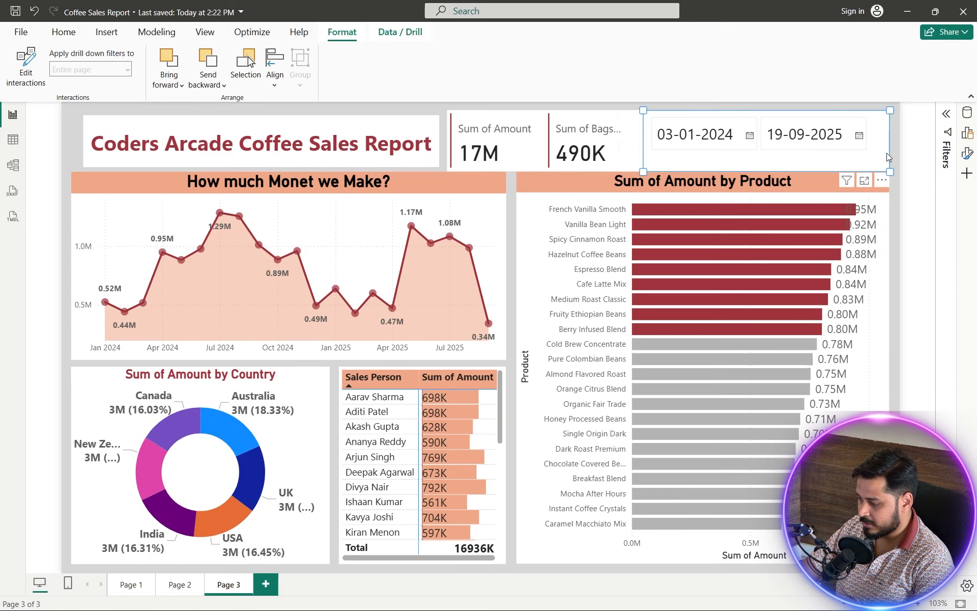
{"action": "left_click", "coordinate": [946, 114]}
{"action": "left_click", "coordinate": [904, 160]}
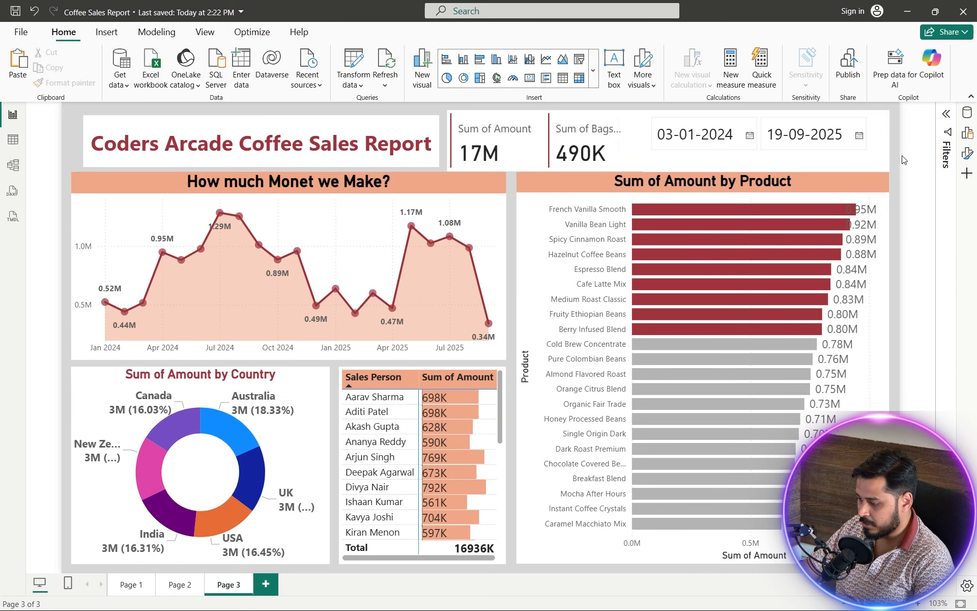
{"action": "left_click", "coordinate": [781, 150]}
{"action": "left_click", "coordinate": [781, 162]}
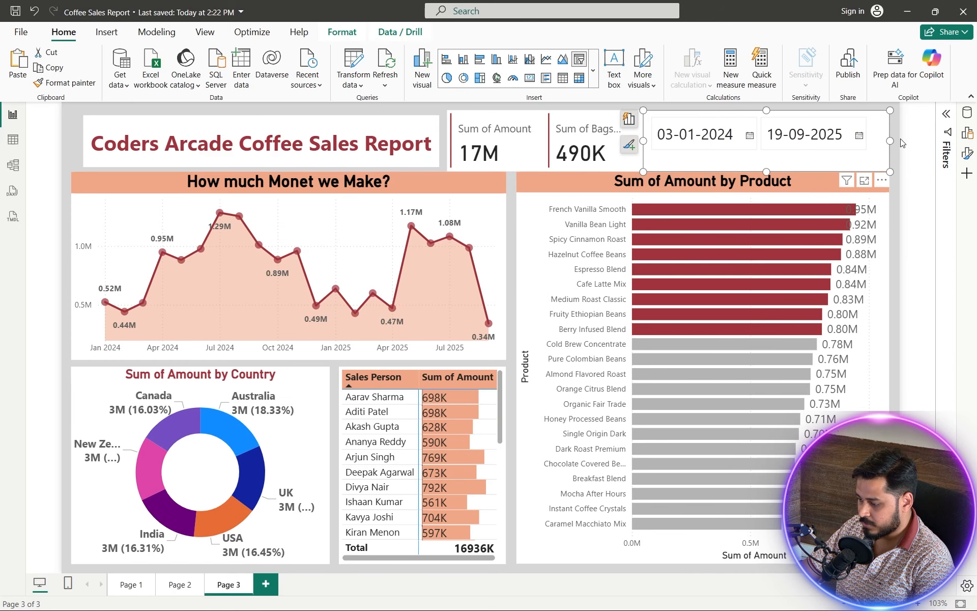
{"action": "left_click", "coordinate": [901, 154]}
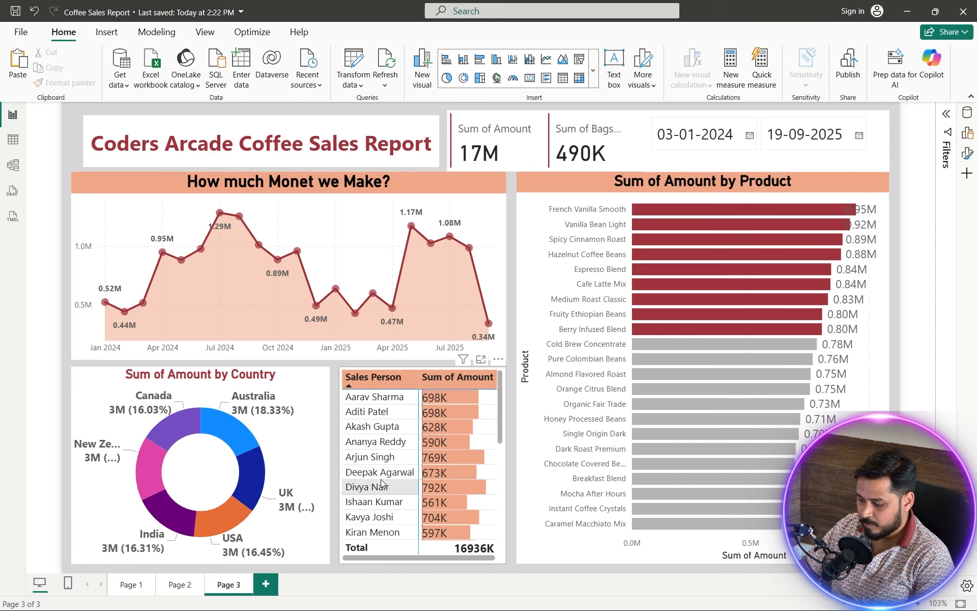
Step: Sort the sales table by Sales Person in descending order, and test cross-filtering by selecting and deselecting its first row
{"action": "left_click", "coordinate": [367, 380]}
{"action": "left_click", "coordinate": [366, 398]}
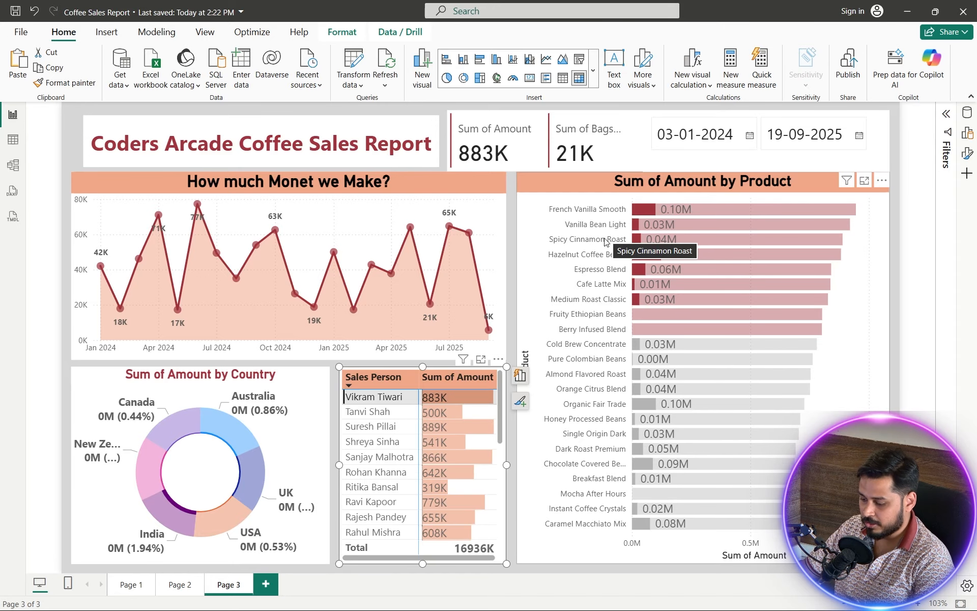
{"action": "left_click", "coordinate": [458, 397]}
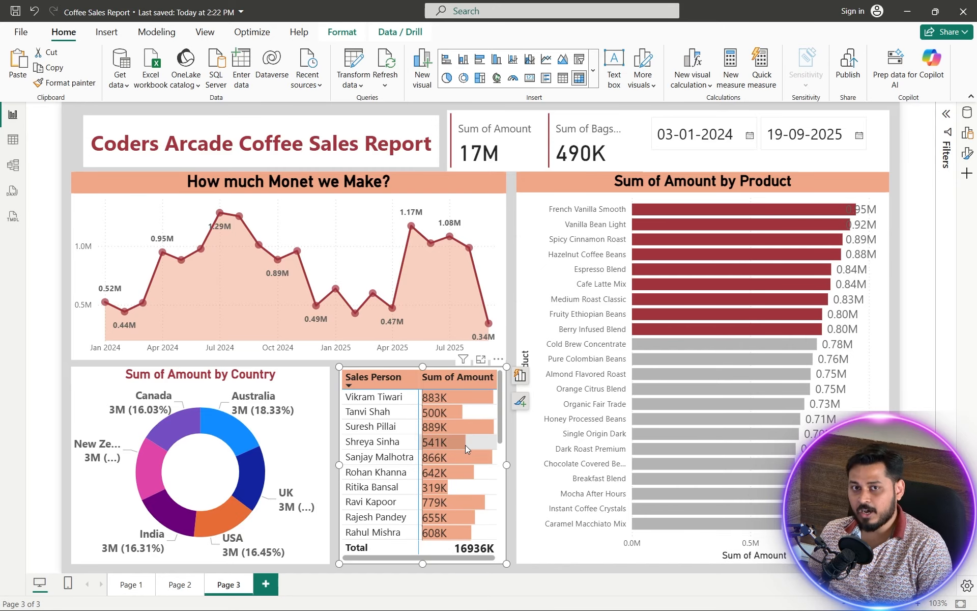